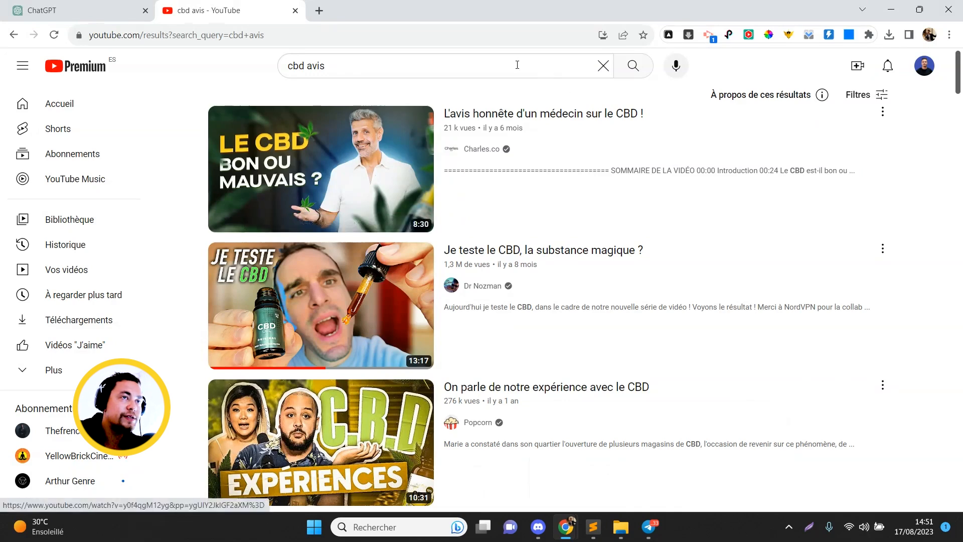
Open the page source of the "cbd avis" YouTube results and save it as a complete web page in Téléchargements.
{"action": "scroll", "coordinate": [962, 244], "scroll_direction": "down", "scroll_amount": 8}
{"action": "left_click_drag", "start_coordinate": [961, 244], "coordinate": [919, 189]}
{"action": "key", "text": "ctrl+u"}
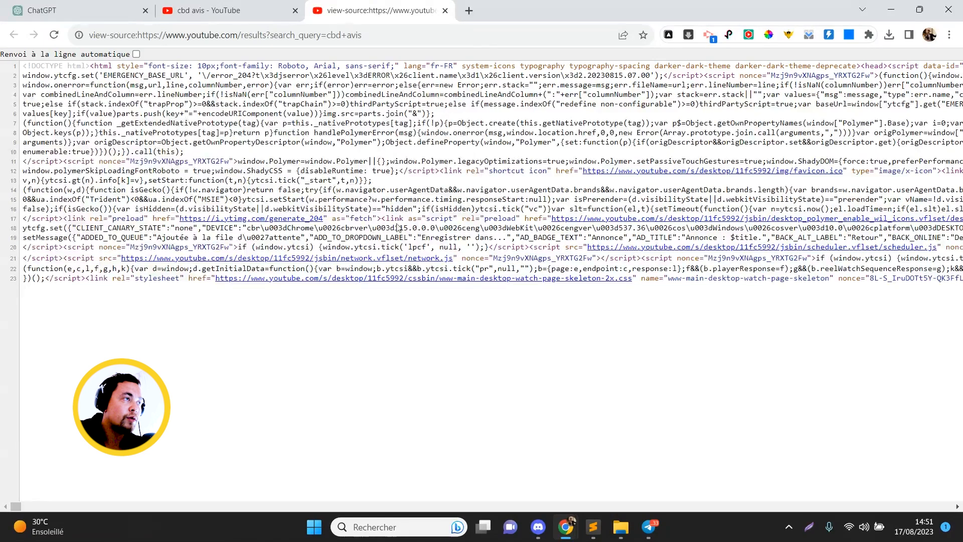
{"action": "key", "text": "ctrl+s"}
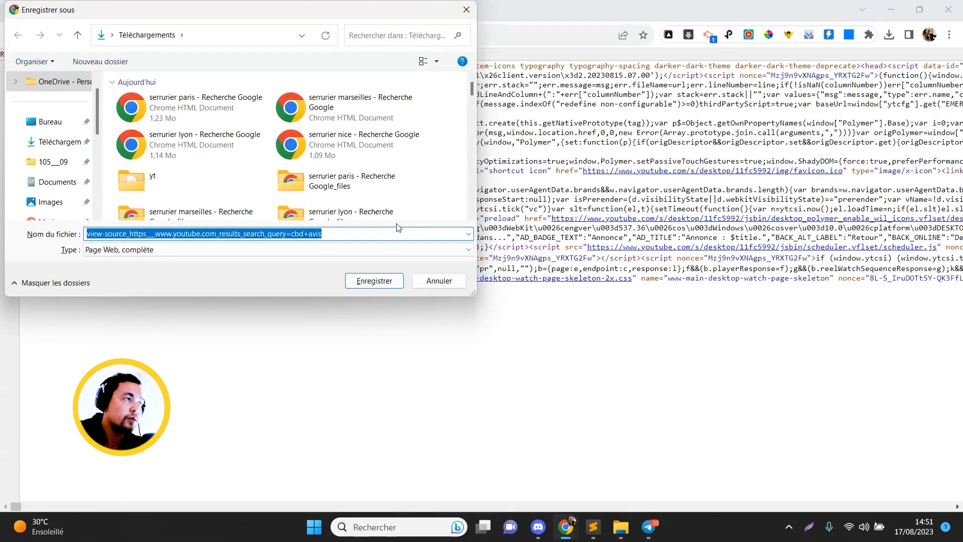
{"action": "key", "text": "Return"}
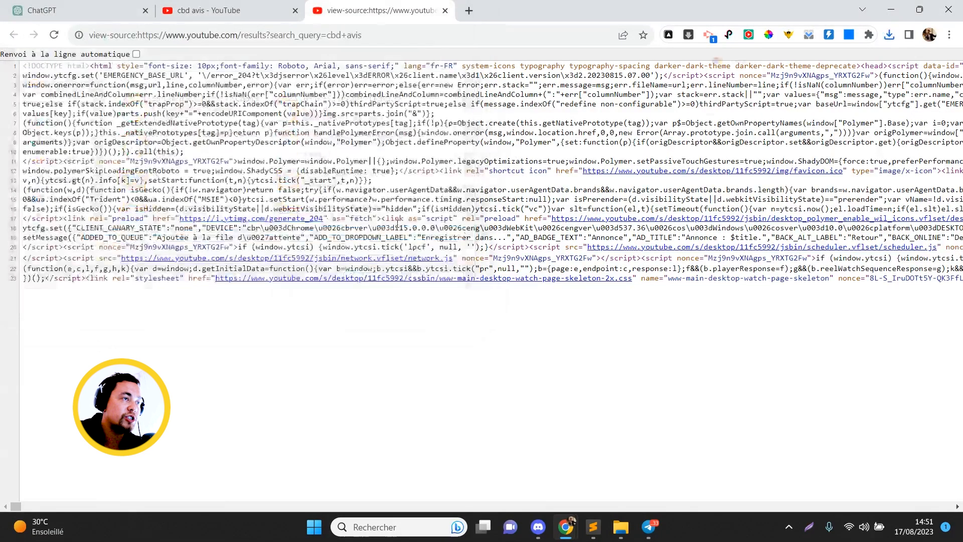
Return to the "cbd avis" YouTube results and filter them by upload date Cette année.
{"action": "left_click", "coordinate": [221, 10]}
{"action": "double_click", "coordinate": [315, 65]}
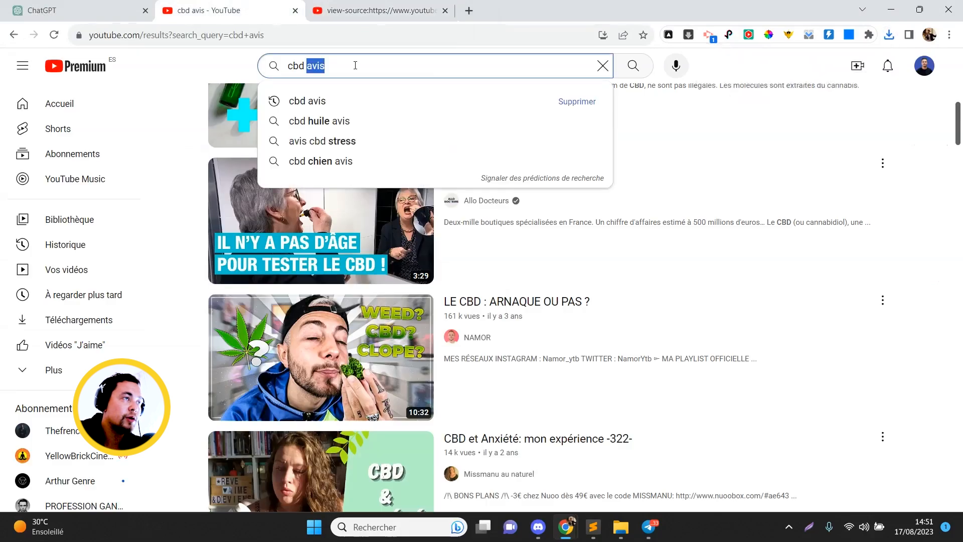
{"action": "scroll", "coordinate": [316, 66], "scroll_direction": "up", "scroll_amount": 10}
{"action": "left_click", "coordinate": [857, 95]}
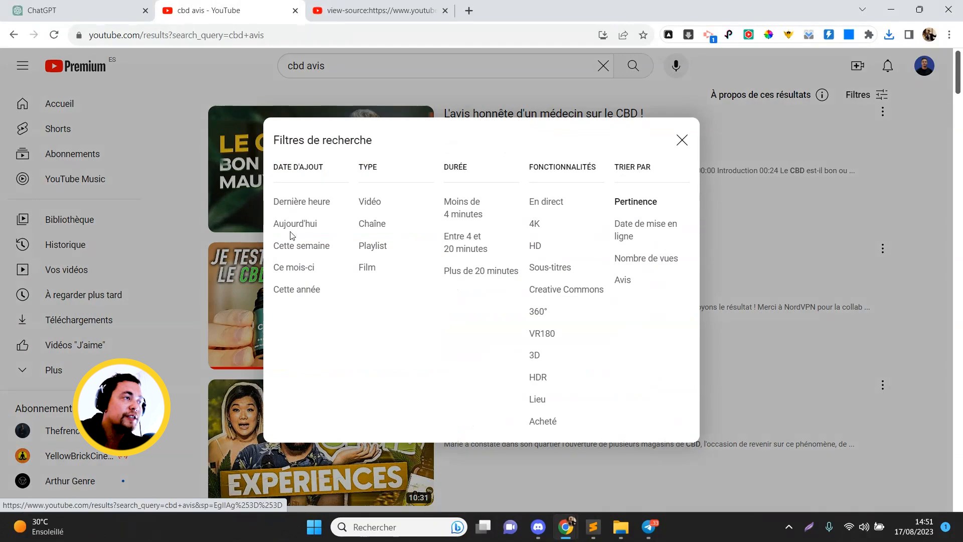
{"action": "left_click", "coordinate": [296, 289]}
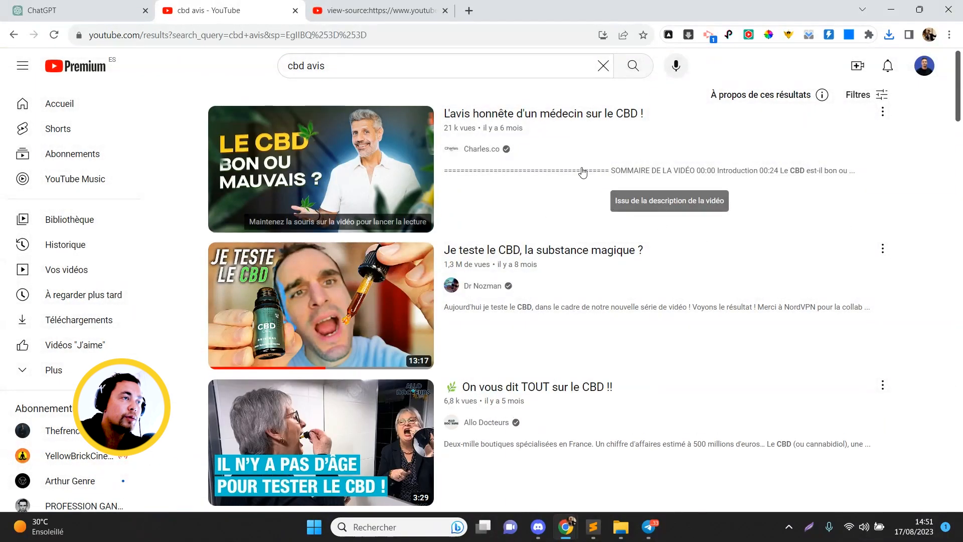
Replace the YouTube search query with "cbd prix" and run the search.
{"action": "left_click", "coordinate": [579, 65]}
{"action": "key", "text": "BackSpace"}
{"action": "key", "text": "BackSpace"}
{"action": "key", "text": "BackSpace"}
{"action": "key", "text": "BackSpace"}
{"action": "type", "text": "prix"}
{"action": "key", "text": "Return"}
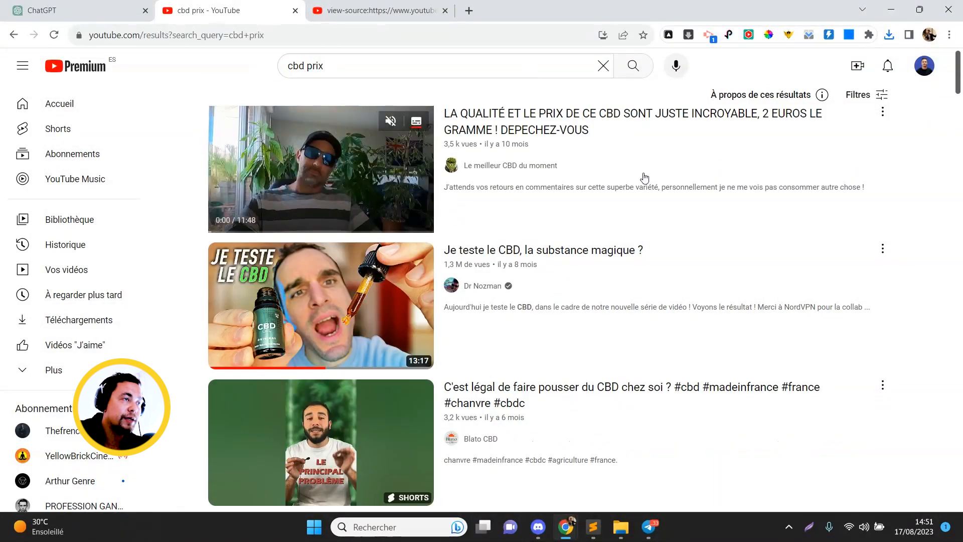
Open the page source of the "cbd prix" results and save it as a complete web page in Téléchargements.
{"action": "key", "text": "ctrl+u"}
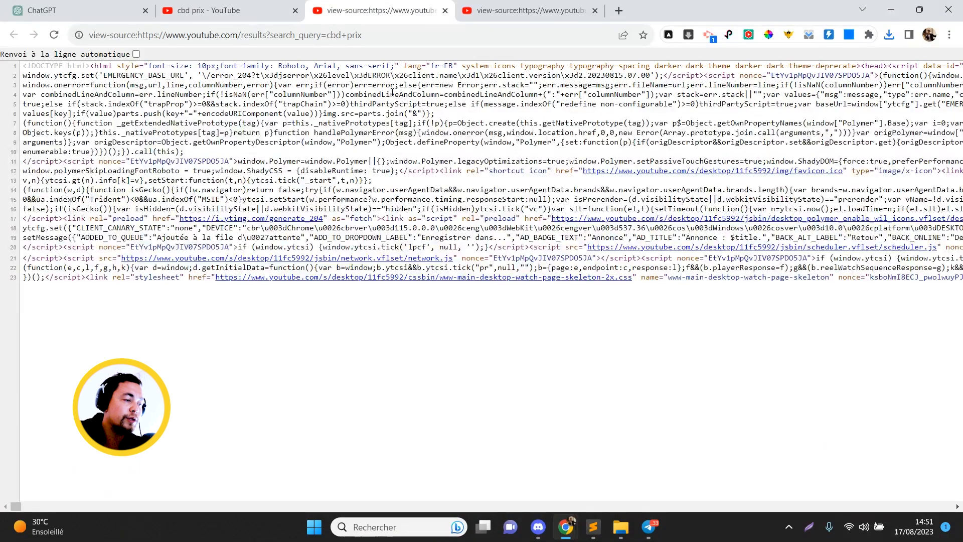
{"action": "key", "text": "ctrl+s"}
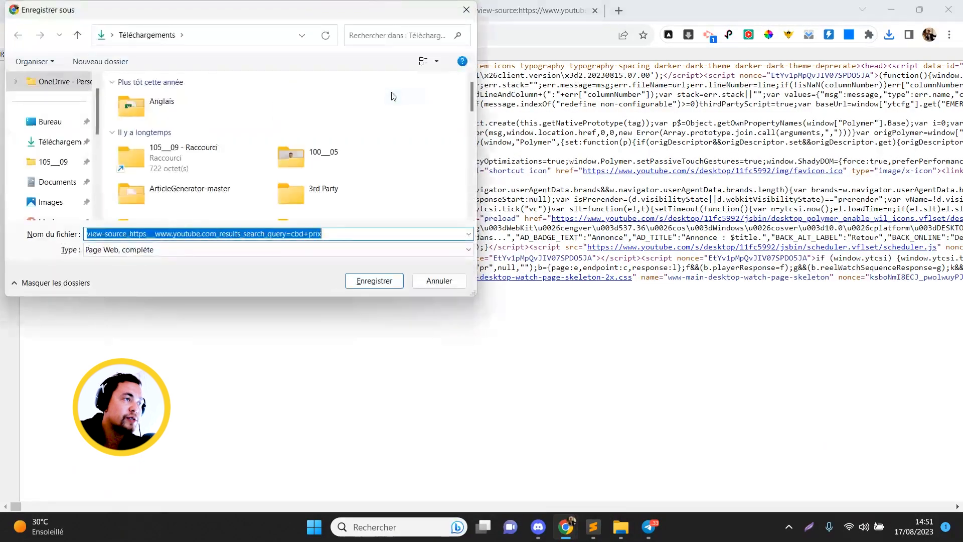
{"action": "key", "text": "Return"}
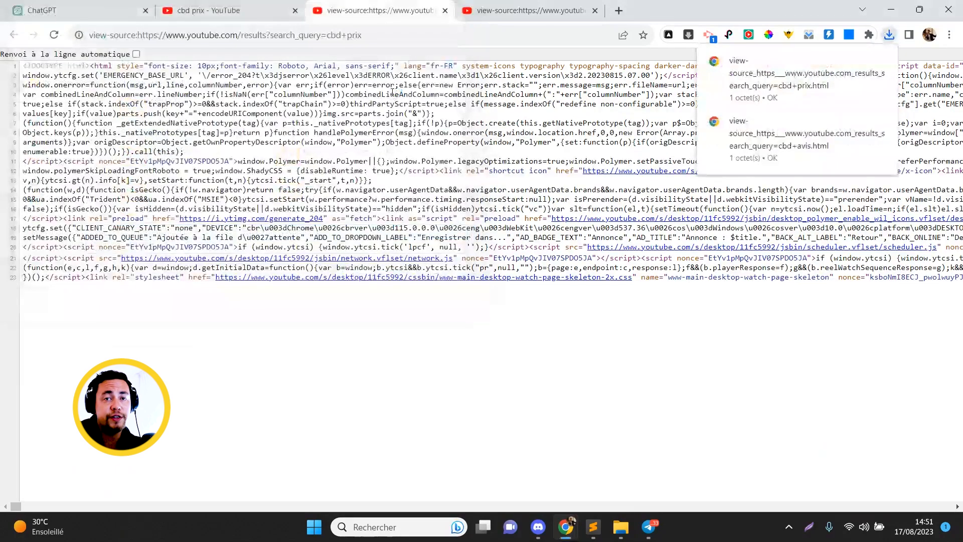
Switch to ChatGPT, attach both saved HTML files to a GPT-4 Code Interpreter message and paste the prompt for extracting video titles, views and channels.
{"action": "left_click", "coordinate": [75, 10]}
{"action": "mouse_move", "coordinate": [513, 69]}
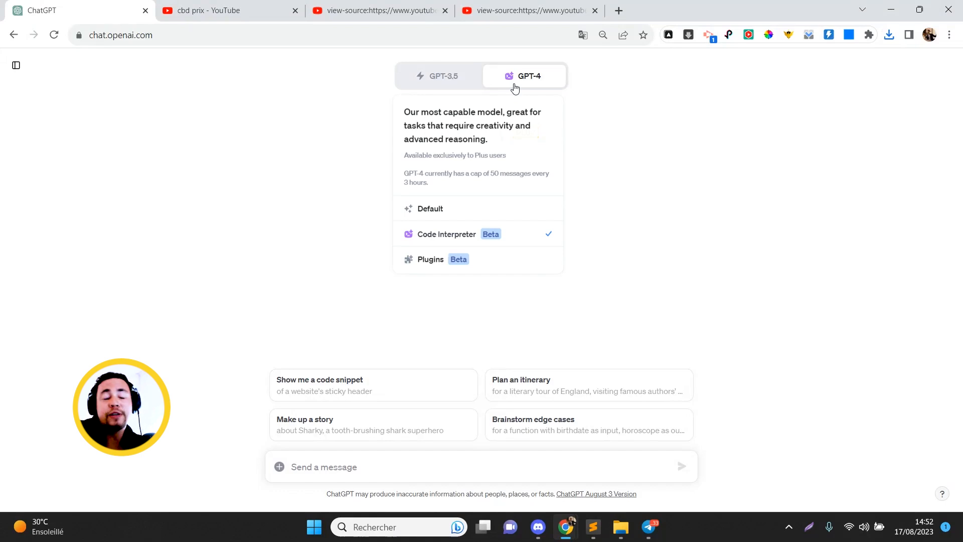
{"action": "left_click", "coordinate": [279, 467]}
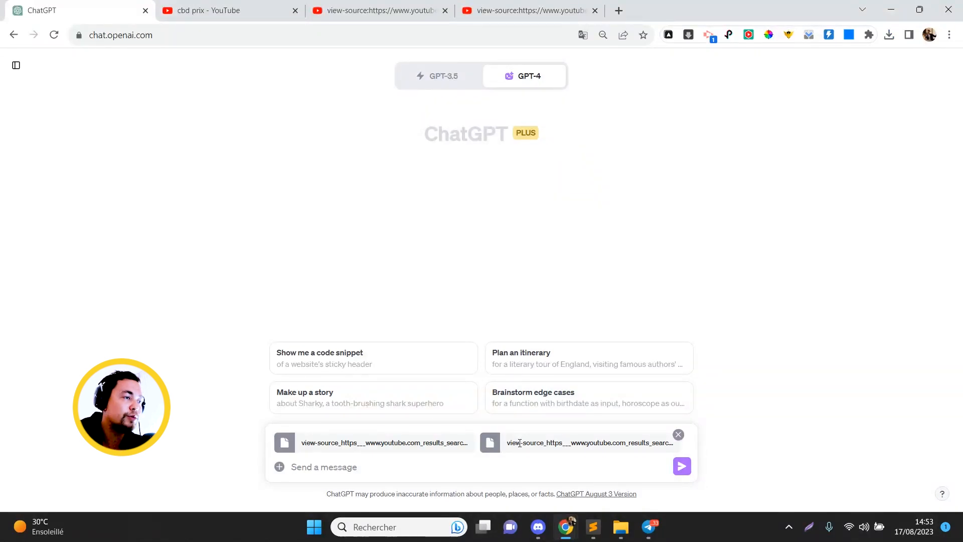
{"action": "key", "text": "ctrl+v"}
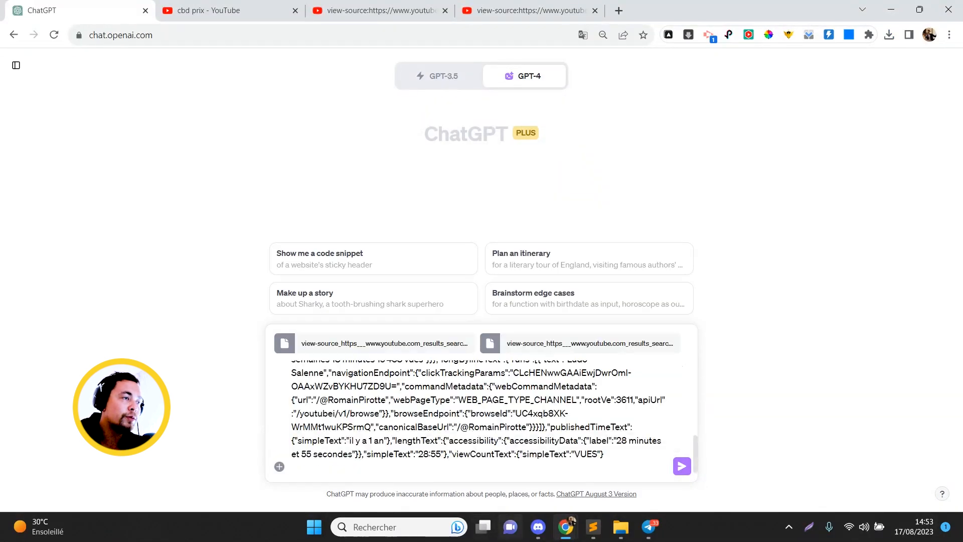
Read through the pasted prompt, including the regular-expression approach, the expected output example and the sample JSON code.
{"action": "left_click_drag", "start_coordinate": [455, 398], "coordinate": [423, 269]}
{"action": "left_click", "coordinate": [381, 380]}
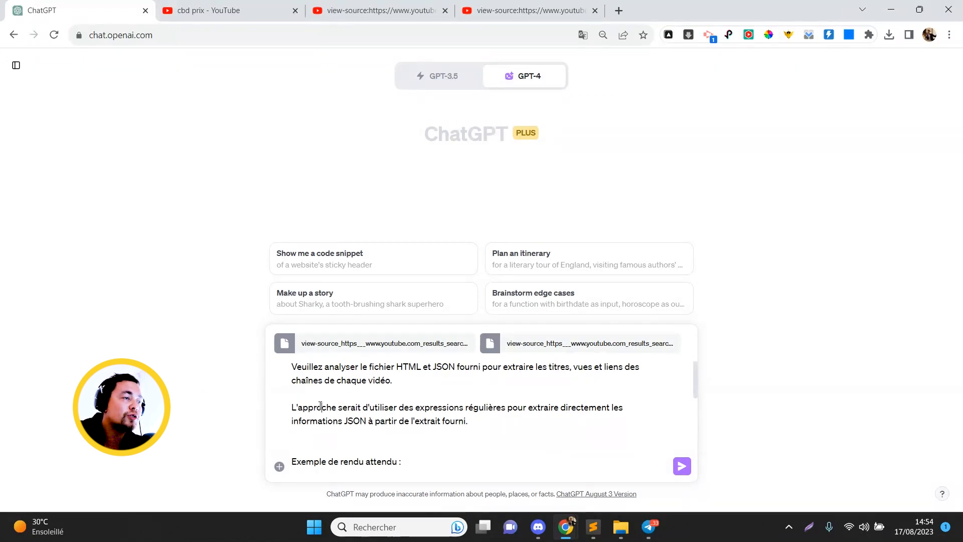
{"action": "key", "text": "Right"}
{"action": "key", "text": "Right"}
{"action": "key", "text": "Right"}
{"action": "key", "text": "Right"}
{"action": "key", "text": "Right"}
{"action": "key", "text": "Right"}
{"action": "key", "text": "Right"}
{"action": "key", "text": "Right"}
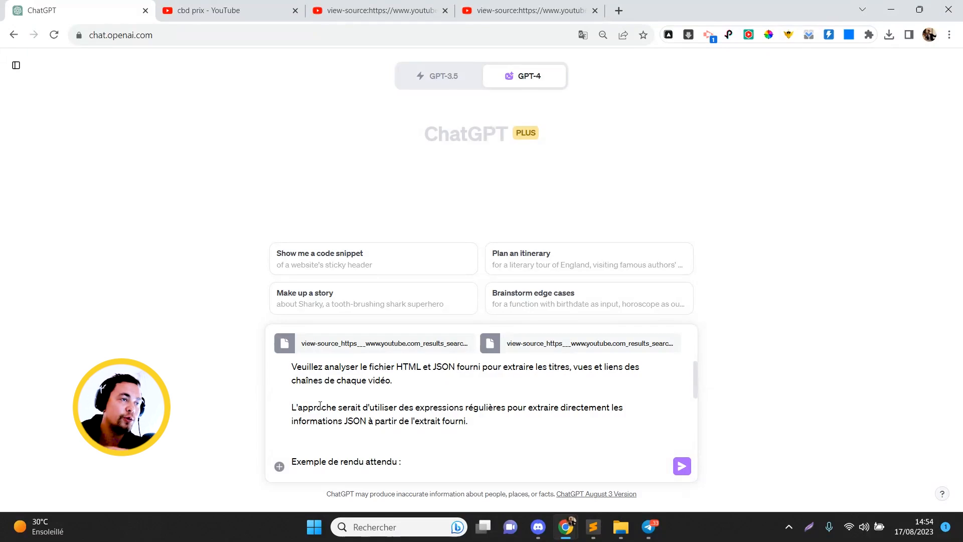
{"action": "key", "text": "Right"}
{"action": "key", "text": "Right"}
{"action": "key", "text": "Right"}
{"action": "key", "text": "Right"}
{"action": "key", "text": "Right"}
{"action": "key", "text": "Right"}
{"action": "key", "text": "Right"}
{"action": "key", "text": "Right"}
{"action": "key", "text": "Right"}
{"action": "key", "text": "Right"}
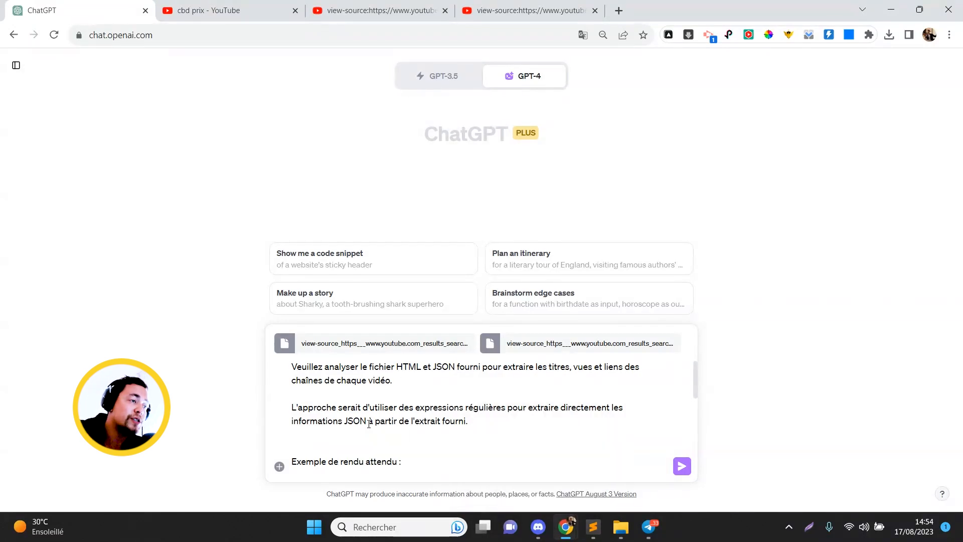
{"action": "left_click", "coordinate": [424, 433]}
{"action": "key", "text": "Down"}
{"action": "key", "text": "Down"}
{"action": "key", "text": "Down"}
{"action": "key", "text": "Down"}
{"action": "key", "text": "Down"}
{"action": "key", "text": "Down"}
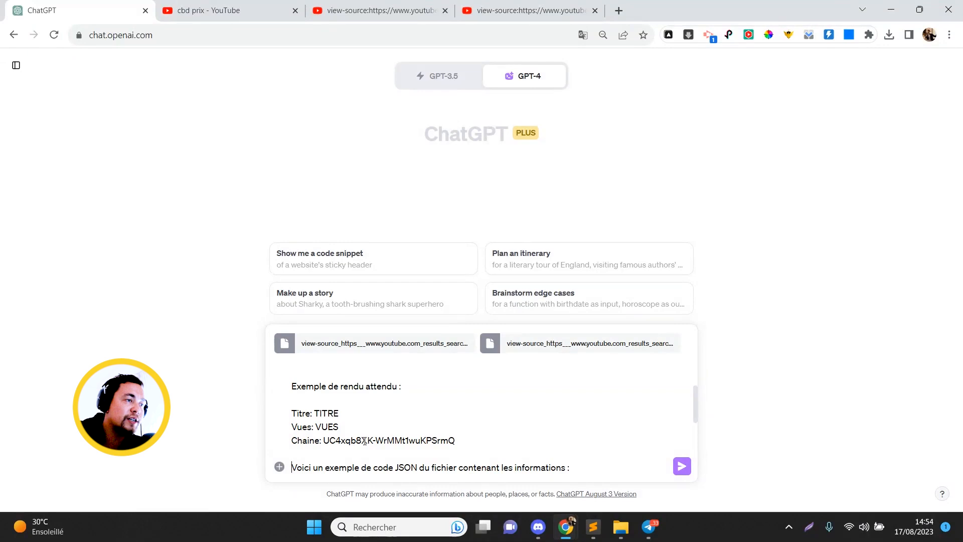
{"action": "scroll", "coordinate": [364, 440], "scroll_direction": "down", "scroll_amount": 3}
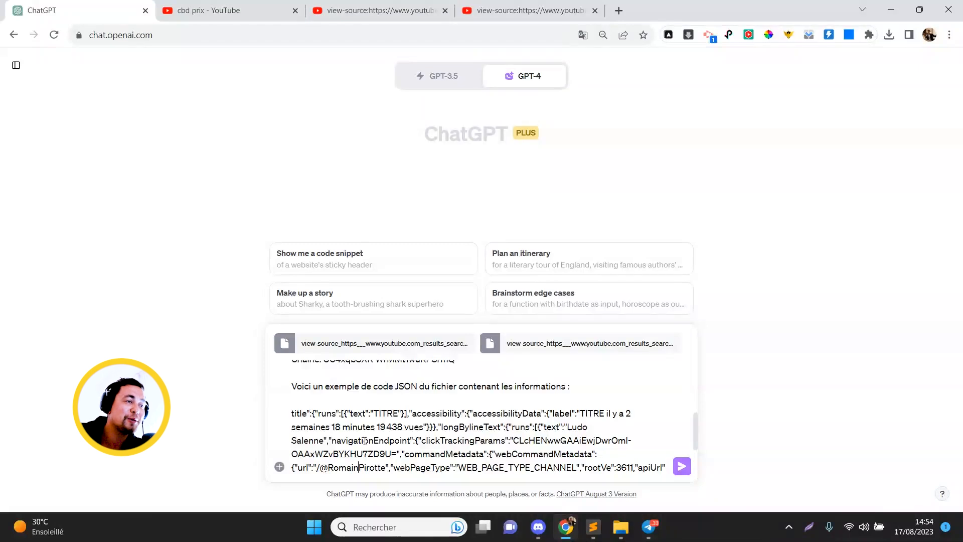
Go back to the start of the prompt and submit it with the two attached HTML files.
{"action": "key", "text": "ctrl+Home"}
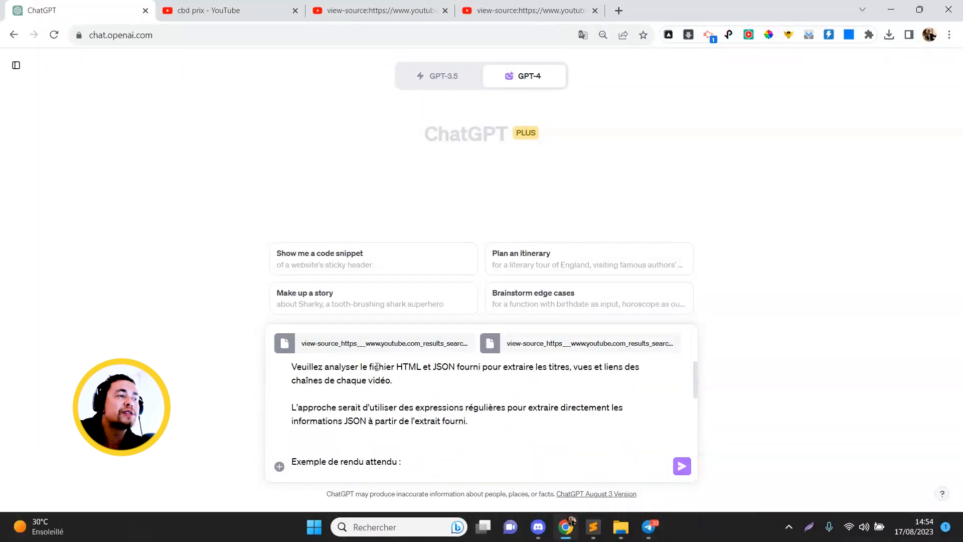
{"action": "triple_click", "coordinate": [356, 343]}
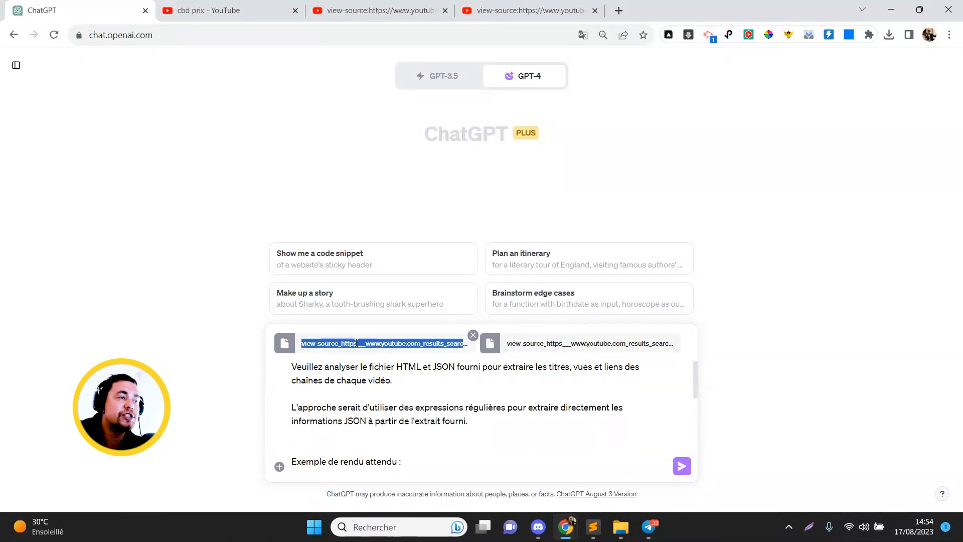
{"action": "left_click", "coordinate": [351, 432]}
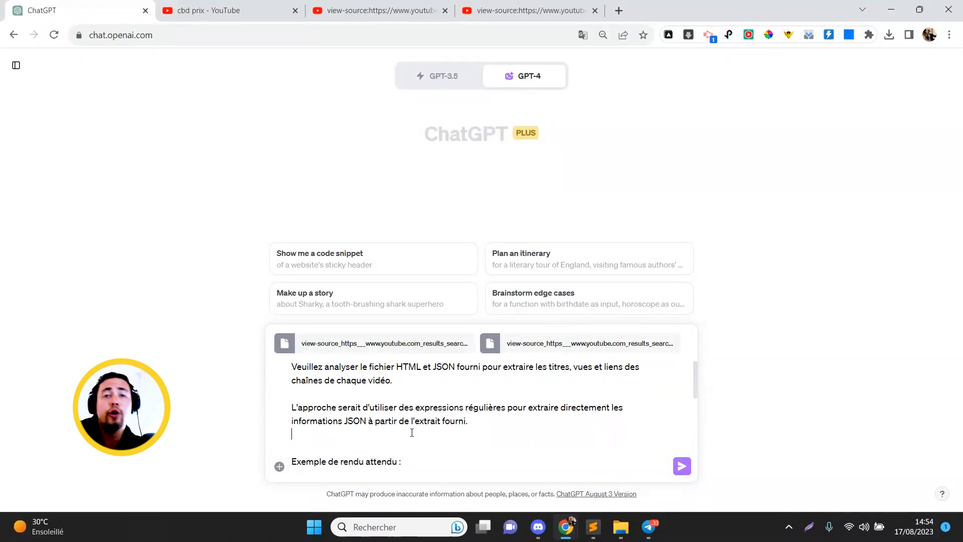
{"action": "key", "text": "Return"}
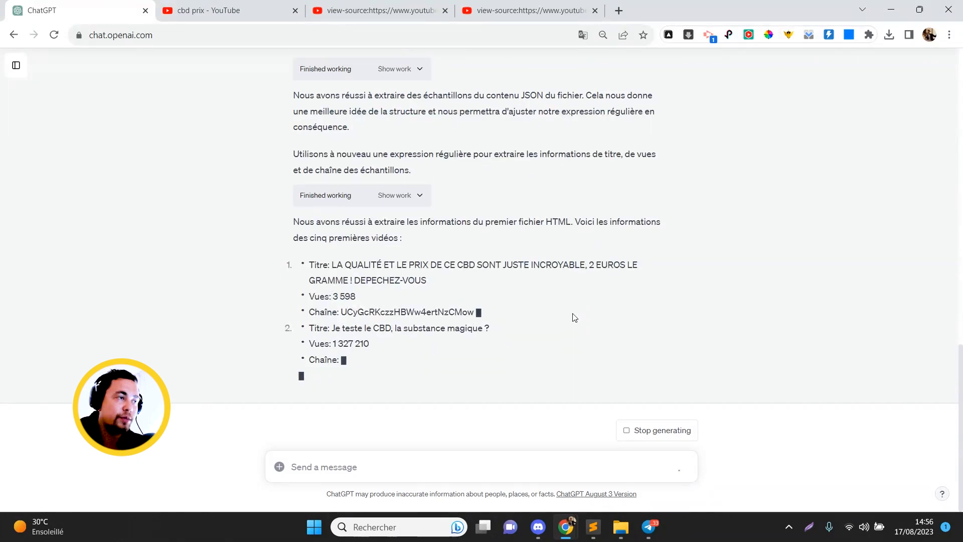
Copy the first extracted video title from the ChatGPT answer and search for it on YouTube to check the result.
{"action": "left_click_drag", "start_coordinate": [448, 283], "coordinate": [331, 264]}
{"action": "key", "text": "ctrl+c"}
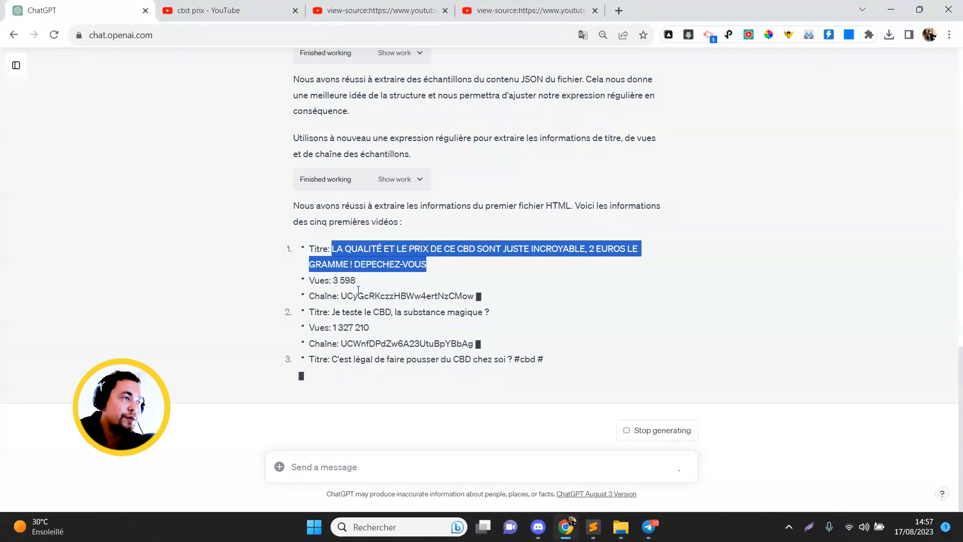
{"action": "double_click", "coordinate": [359, 295]}
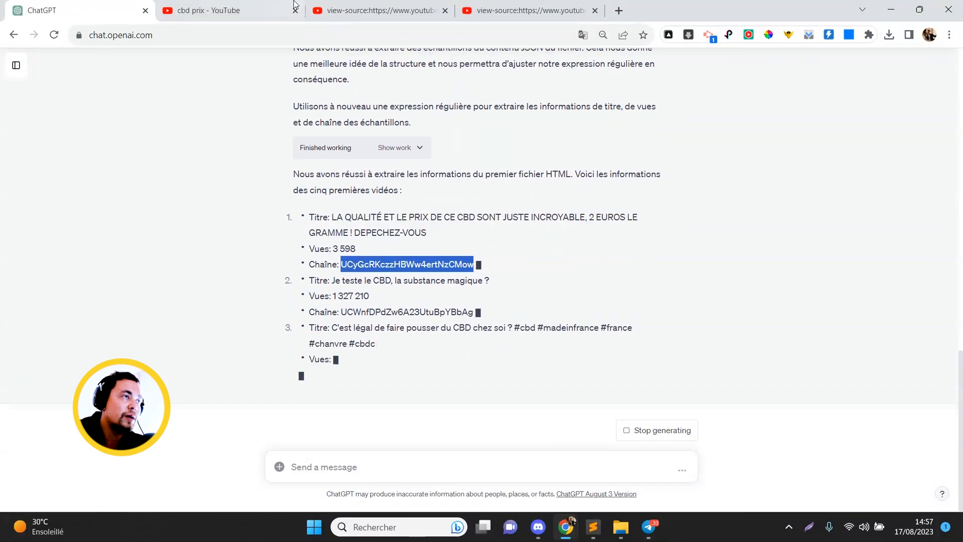
{"action": "left_click", "coordinate": [266, 11]}
{"action": "triple_click", "coordinate": [323, 65]}
{"action": "key", "text": "ctrl+v"}
{"action": "key", "text": "Return"}
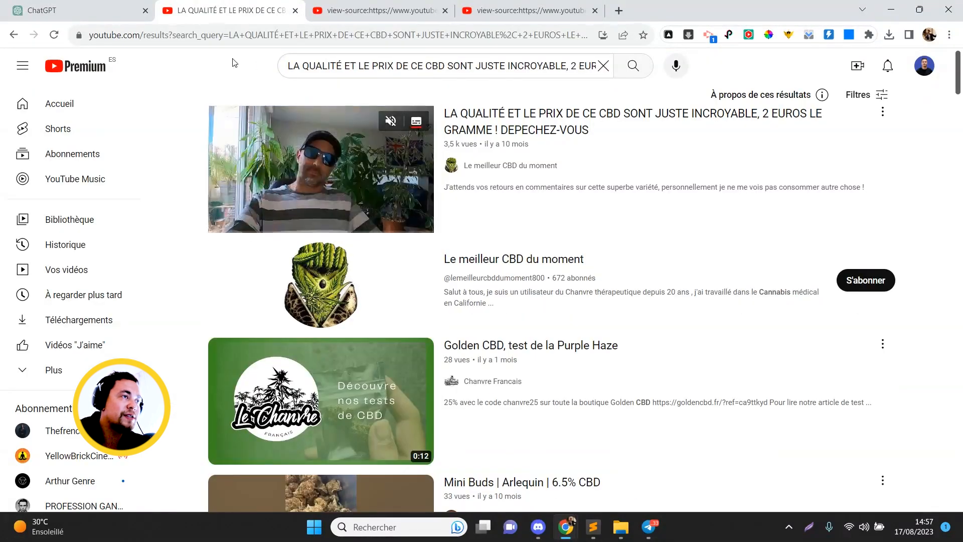
Back in ChatGPT, send "Exporter en csv toutes ces informations au sein d'un même onglet et avec 3 colonnes (titre, vues, chaîne)".
{"action": "left_click", "coordinate": [95, 11]}
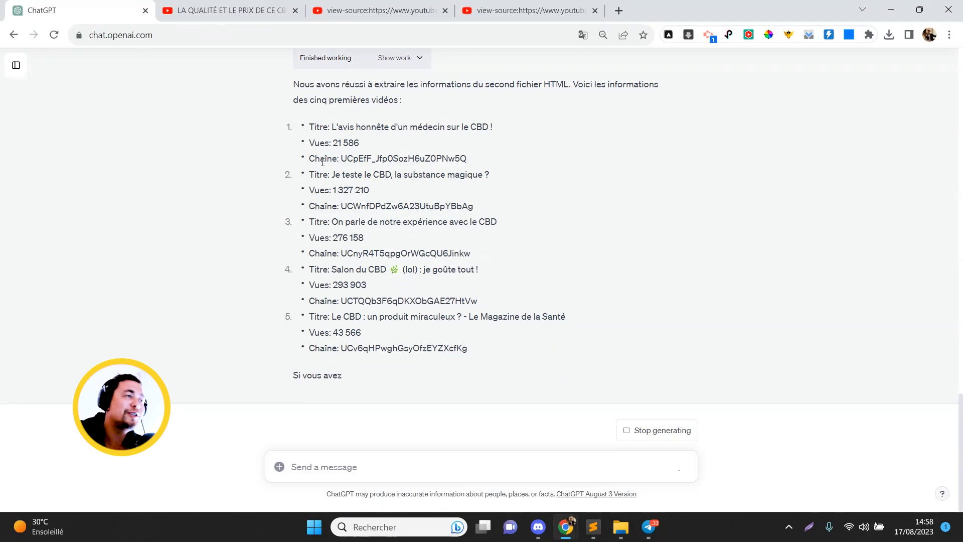
{"action": "left_click", "coordinate": [414, 466]}
{"action": "type", "text": "Ex"}
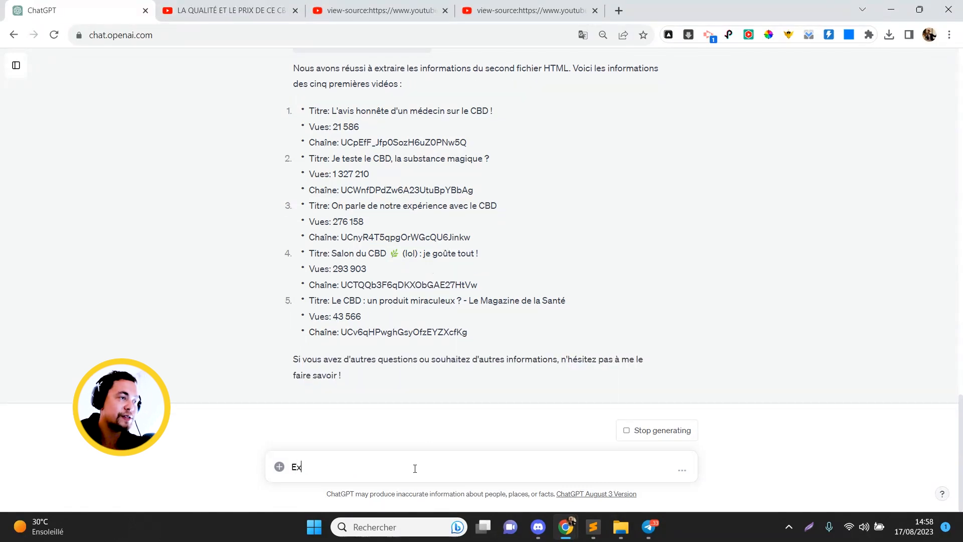
{"action": "type", "text": "porter en csv toutes ces informatios"}
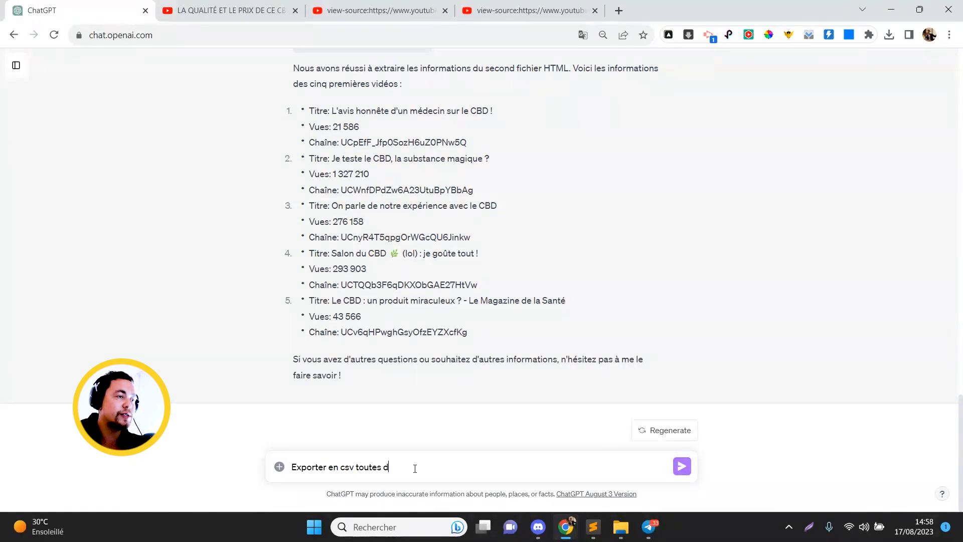
{"action": "key", "text": "BackSpace"}
{"action": "type", "text": "ns au sein d'un même onglet e"}
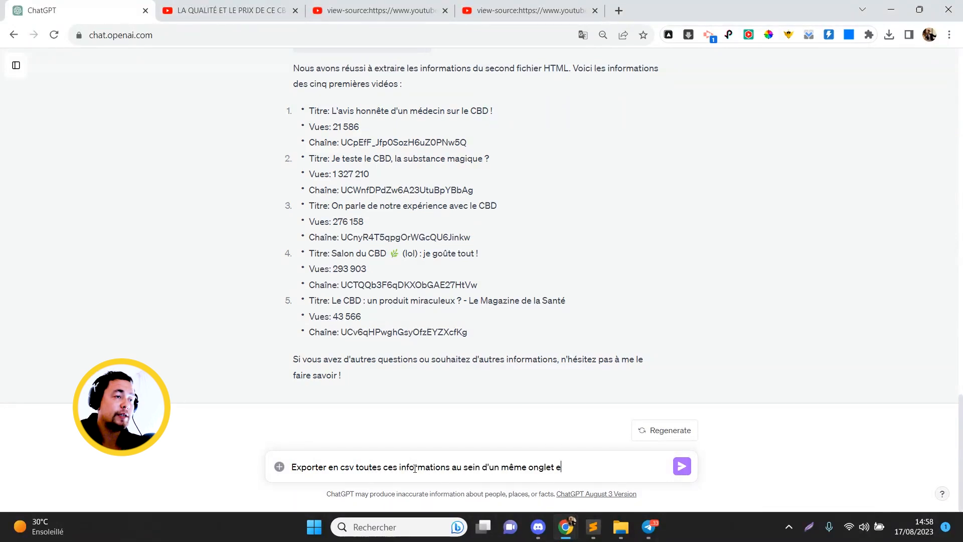
{"action": "type", "text": "t avec 3 colonnes (titre, "}
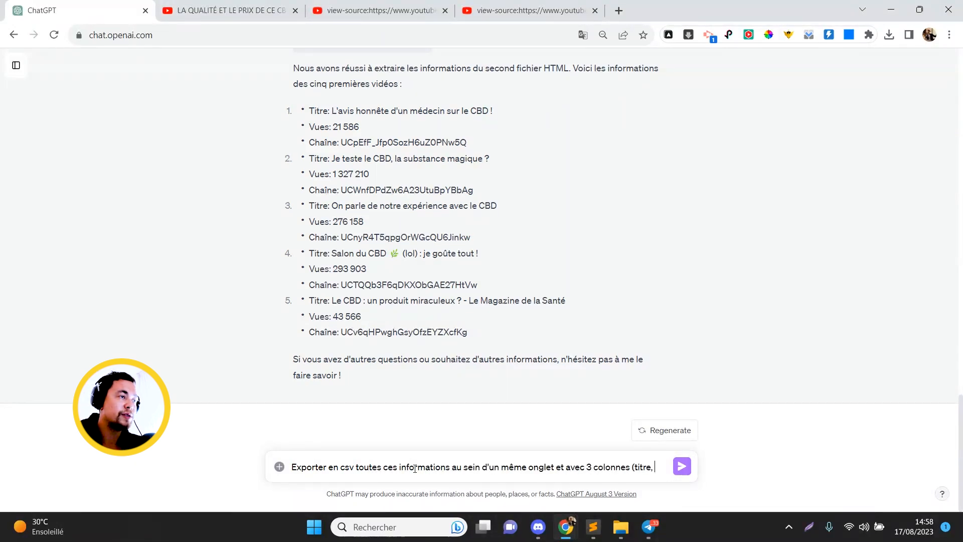
{"action": "type", "text": "vues, chaîne)"}
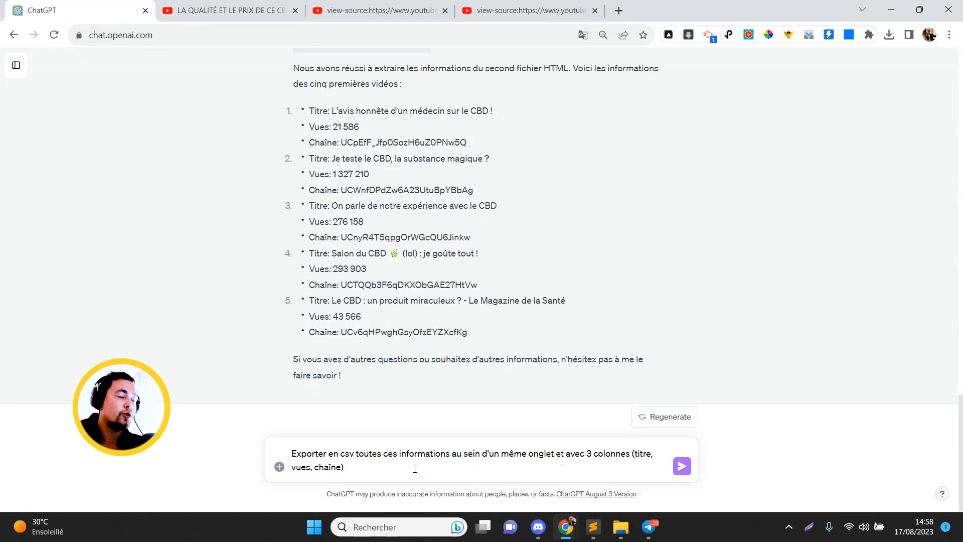
{"action": "key", "text": "Return"}
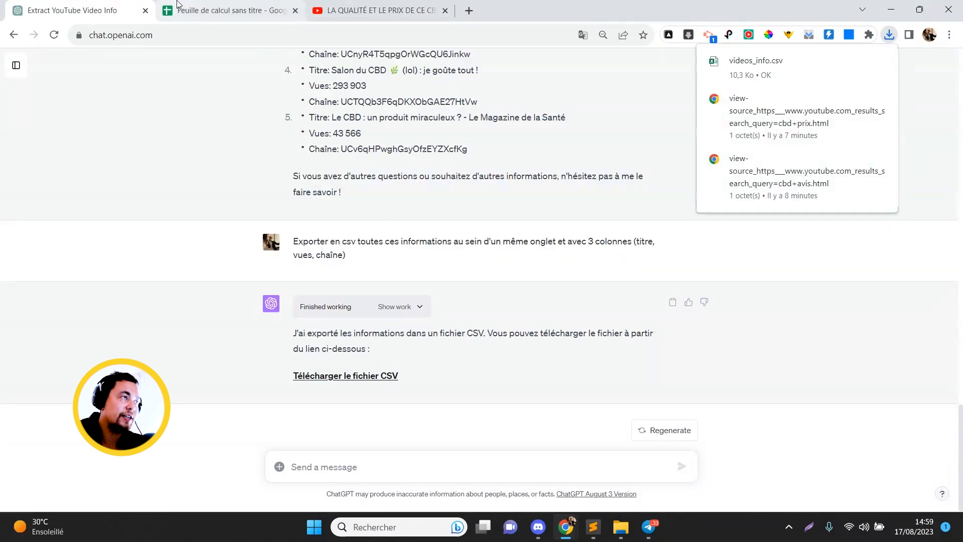
Switch to the blank Google Sheets spreadsheet and import videos_info.csv, replacing the spreadsheet, with automatic separator detection.
{"action": "left_click", "coordinate": [229, 10]}
{"action": "left_click", "coordinate": [65, 80]}
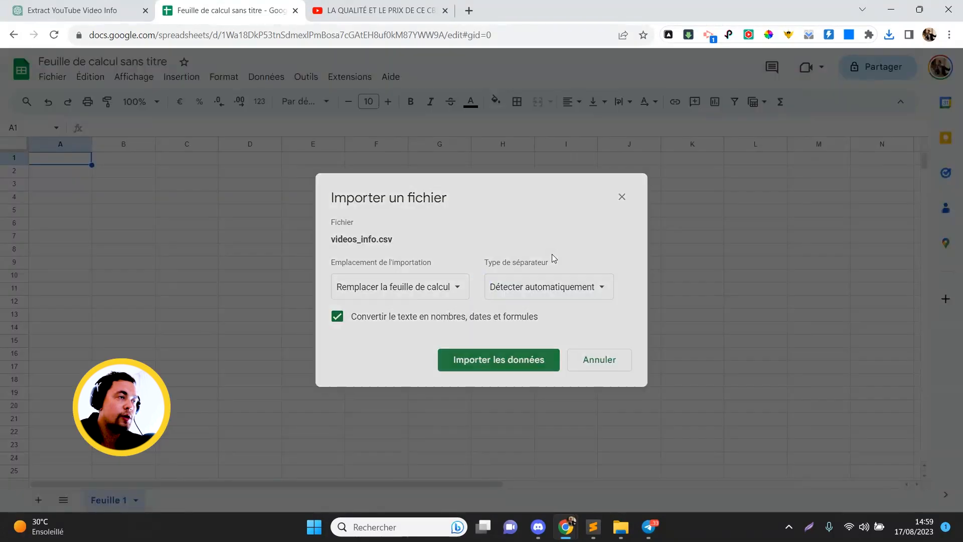
{"action": "left_click", "coordinate": [499, 357]}
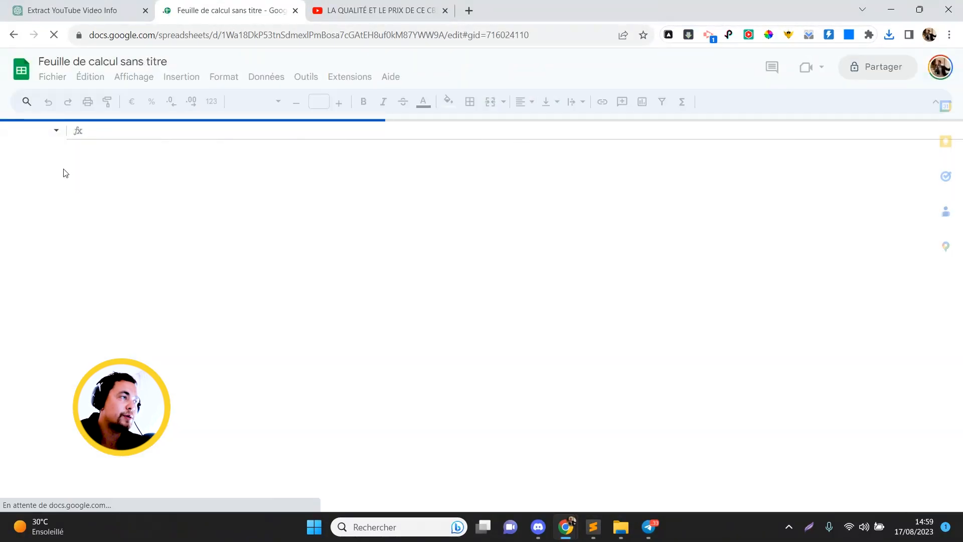
Examine the title, views and channel cells of the first video in row 2 of the imported sheet.
{"action": "left_click", "coordinate": [64, 172]}
{"action": "key", "text": "Right"}
{"action": "key", "text": "Left"}
{"action": "key", "text": "Right"}
{"action": "key", "text": "Right"}
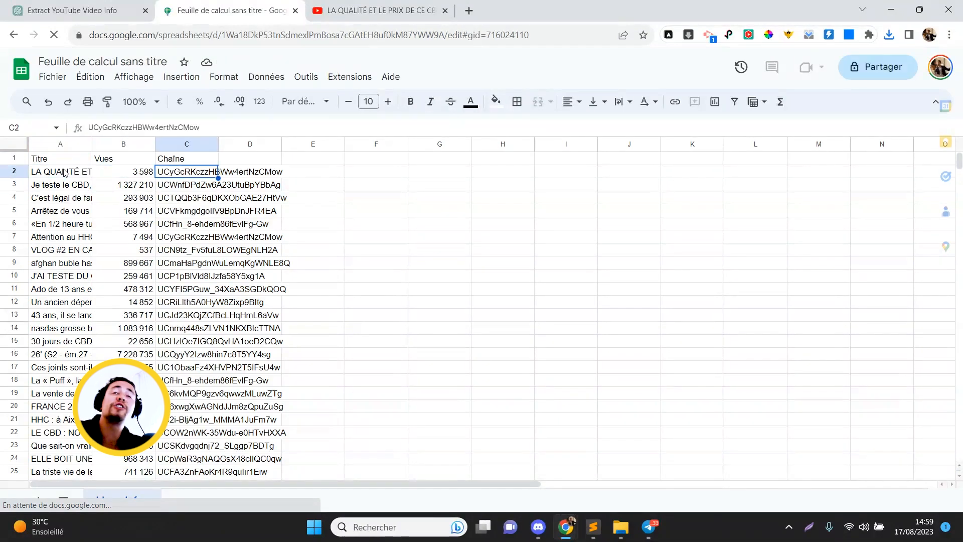
Examine the Chaîne column down to the end of the imported data to review the channel IDs of all the videos.
{"action": "key", "text": "Down"}
{"action": "key", "text": "Down"}
{"action": "key", "text": "Down"}
{"action": "key", "text": "Down"}
{"action": "key", "text": "Down"}
{"action": "key", "text": "Down"}
{"action": "key", "text": "Down"}
{"action": "key", "text": "Down"}
{"action": "key", "text": "Down"}
{"action": "key", "text": "Down"}
{"action": "key", "text": "Down"}
{"action": "key", "text": "Down"}
{"action": "key", "text": "Down"}
{"action": "key", "text": "Down"}
{"action": "key", "text": "Down"}
{"action": "key", "text": "Down"}
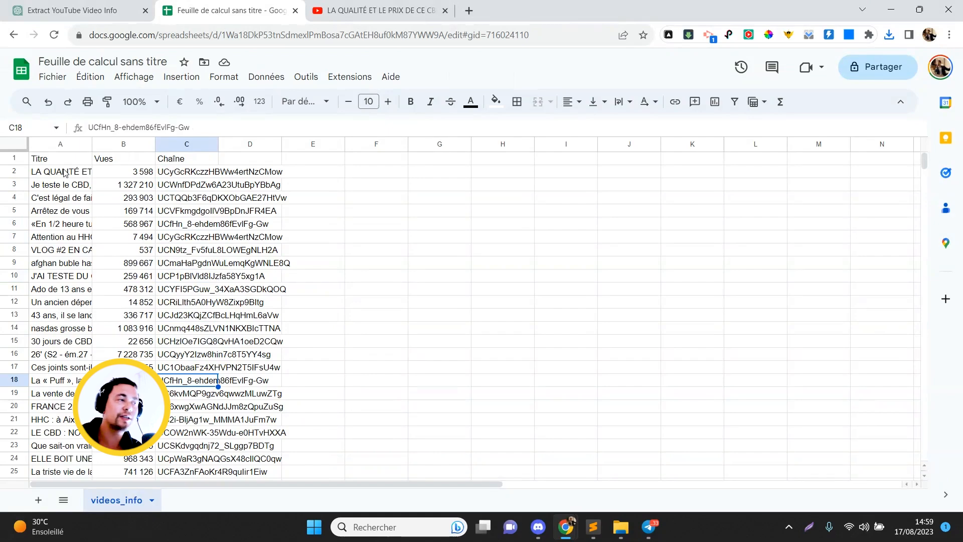
{"action": "key", "text": "Down"}
{"action": "key", "text": "Down"}
{"action": "key", "text": "Down"}
{"action": "key", "text": "Down"}
{"action": "key", "text": "Down"}
{"action": "key", "text": "Down"}
{"action": "key", "text": "Down"}
{"action": "key", "text": "Down"}
{"action": "key", "text": "Down"}
{"action": "key", "text": "Down"}
{"action": "key", "text": "Down"}
{"action": "key", "text": "Down"}
{"action": "key", "text": "Down"}
{"action": "key", "text": "Down"}
{"action": "key", "text": "Down"}
{"action": "key", "text": "Down"}
{"action": "key", "text": "Down"}
{"action": "key", "text": "Down"}
{"action": "key", "text": "Down"}
{"action": "key", "text": "Down"}
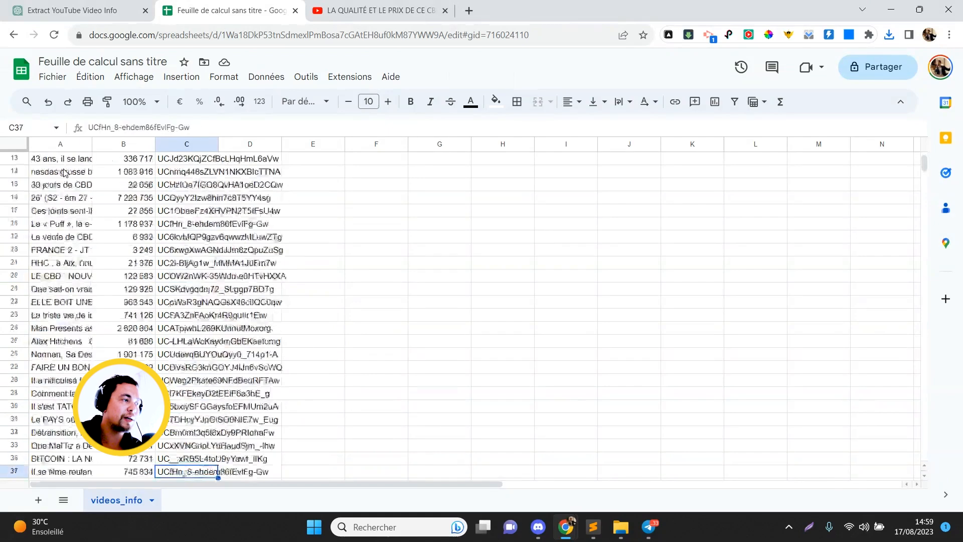
{"action": "key", "text": "Down"}
{"action": "key", "text": "Down"}
{"action": "key", "text": "Down"}
{"action": "key", "text": "Down"}
{"action": "key", "text": "Down"}
{"action": "key", "text": "Down"}
{"action": "key", "text": "Down"}
{"action": "key", "text": "Down"}
{"action": "key", "text": "Down"}
{"action": "key", "text": "Down"}
{"action": "key", "text": "Down"}
{"action": "key", "text": "Down"}
{"action": "key", "text": "Down"}
{"action": "key", "text": "Down"}
{"action": "key", "text": "Down"}
{"action": "key", "text": "Down"}
{"action": "key", "text": "Down"}
{"action": "key", "text": "Down"}
{"action": "key", "text": "Down"}
{"action": "key", "text": "Down"}
{"action": "key", "text": "Up"}
{"action": "key", "text": "Up"}
{"action": "key", "text": "Up"}
{"action": "key", "text": "Up"}
{"action": "key", "text": "Up"}
{"action": "key", "text": "Up"}
{"action": "key", "text": "Up"}
{"action": "key", "text": "Up"}
{"action": "key", "text": "Up"}
{"action": "key", "text": "Up"}
{"action": "key", "text": "Up"}
{"action": "key", "text": "Up"}
{"action": "key", "text": "Up"}
{"action": "key", "text": "Up"}
{"action": "key", "text": "Up"}
{"action": "key", "text": "Up"}
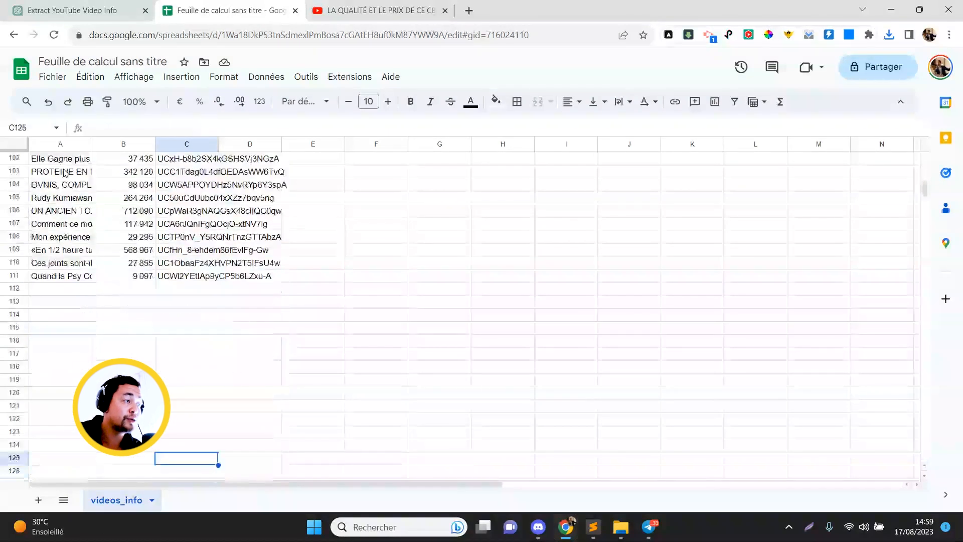
{"action": "key", "text": "Up"}
{"action": "key", "text": "Up"}
{"action": "key", "text": "Up"}
{"action": "key", "text": "Up"}
{"action": "key", "text": "Up"}
{"action": "key", "text": "Up"}
{"action": "key", "text": "Up"}
{"action": "key", "text": "Up"}
{"action": "key", "text": "Up"}
{"action": "key", "text": "Up"}
{"action": "key", "text": "Up"}
{"action": "key", "text": "Up"}
{"action": "key", "text": "Up"}
{"action": "key", "text": "Up"}
{"action": "key", "text": "Up"}
{"action": "key", "text": "Up"}
{"action": "key", "text": "Up"}
{"action": "key", "text": "Up"}
{"action": "key", "text": "Up"}
Add the column headers "Concatenation" in D1 and "Nb abonnés" in E1.
{"action": "key", "text": "ctrl+Up"}
{"action": "key", "text": "Right"}
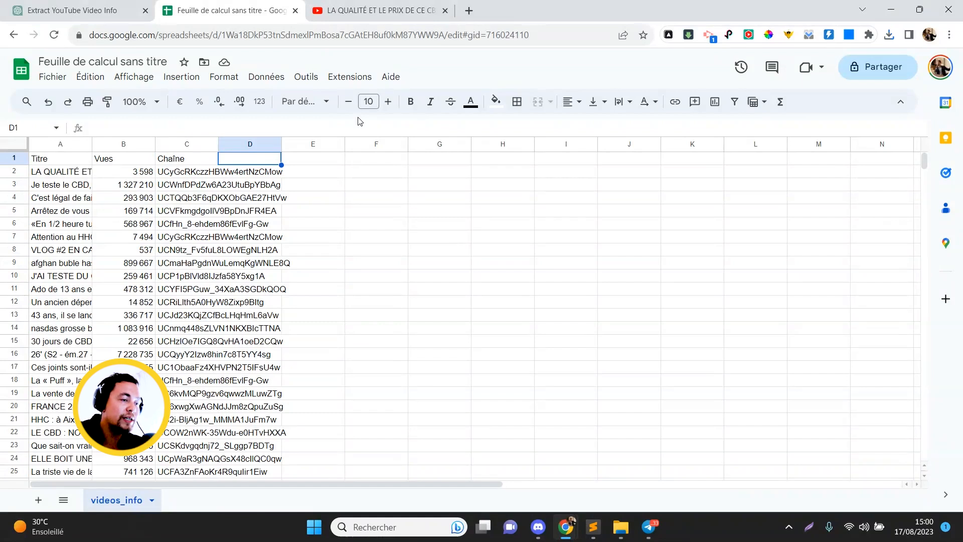
{"action": "type", "text": "Con"}
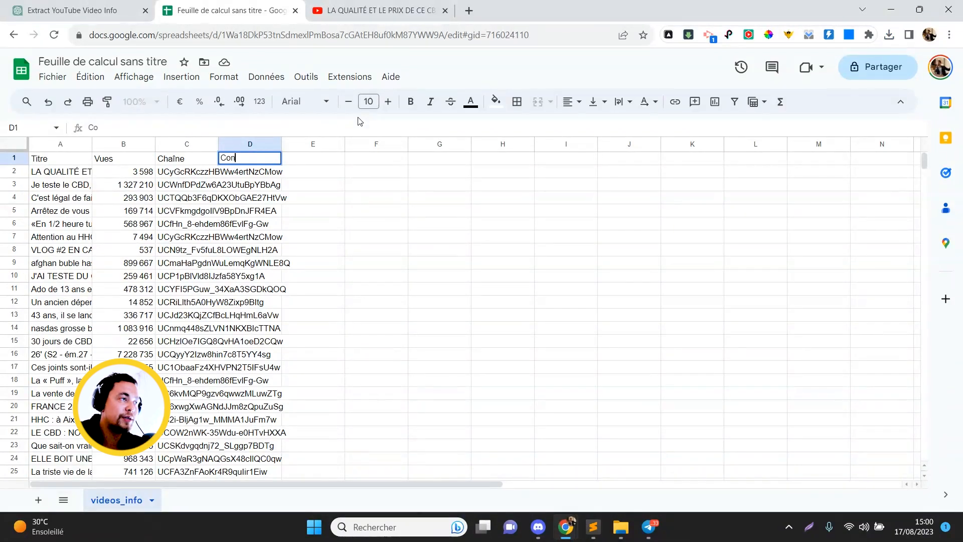
{"action": "type", "text": "catenation"}
{"action": "key", "text": "Tab"}
{"action": "type", "text": "Nb abonnés"}
{"action": "key", "text": "Return"}
{"action": "left_click", "coordinate": [313, 199]}
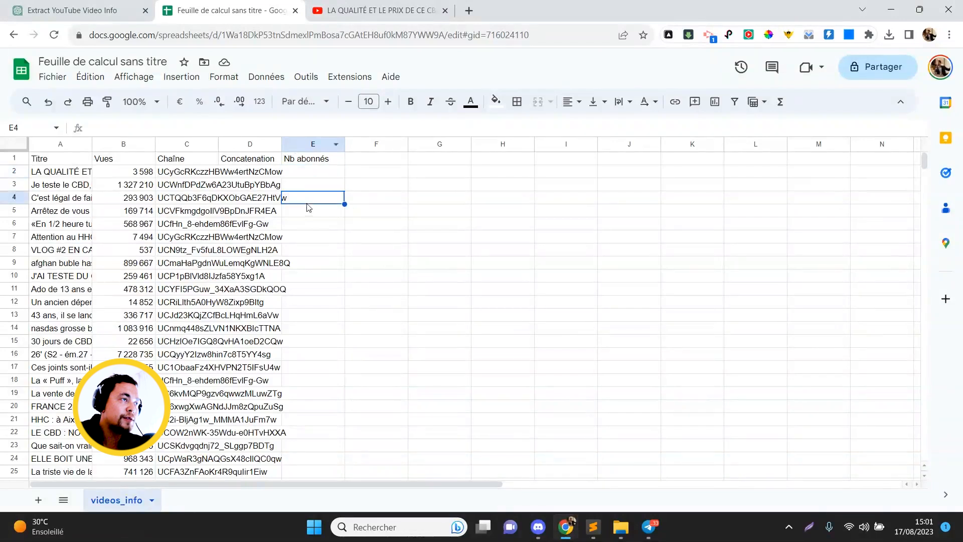
In Apps Script, replace the default code with function fetchPageContent(url) returning UrlFetchApp.fetch(url)'s content text, then save and return to the spreadsheet.
{"action": "left_click", "coordinate": [351, 78]}
{"action": "left_click", "coordinate": [373, 137]}
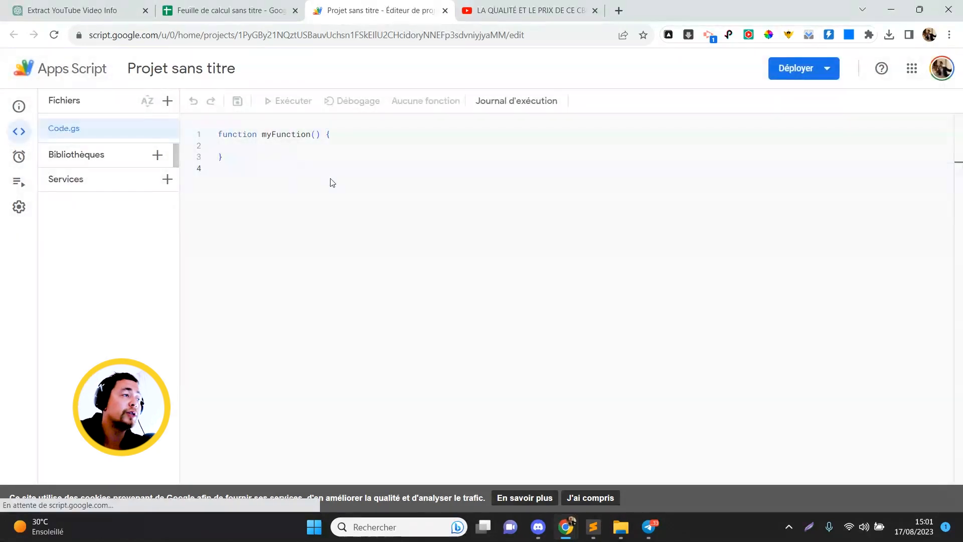
{"action": "key", "text": "ctrl+a"}
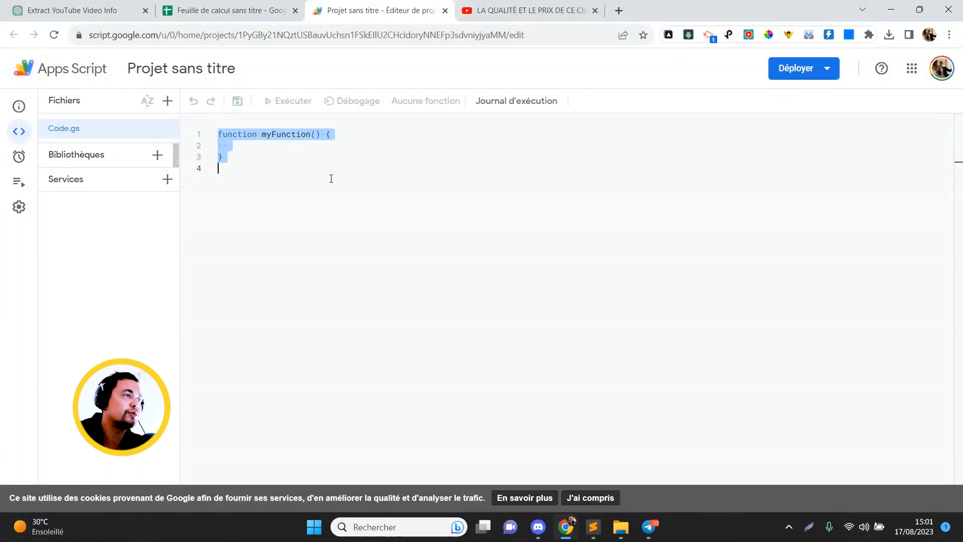
{"action": "type", "text": "function fetchPageContent(url) {   var response = UrlFetchApp.fetch(url);   return response.getContentText(); }"}
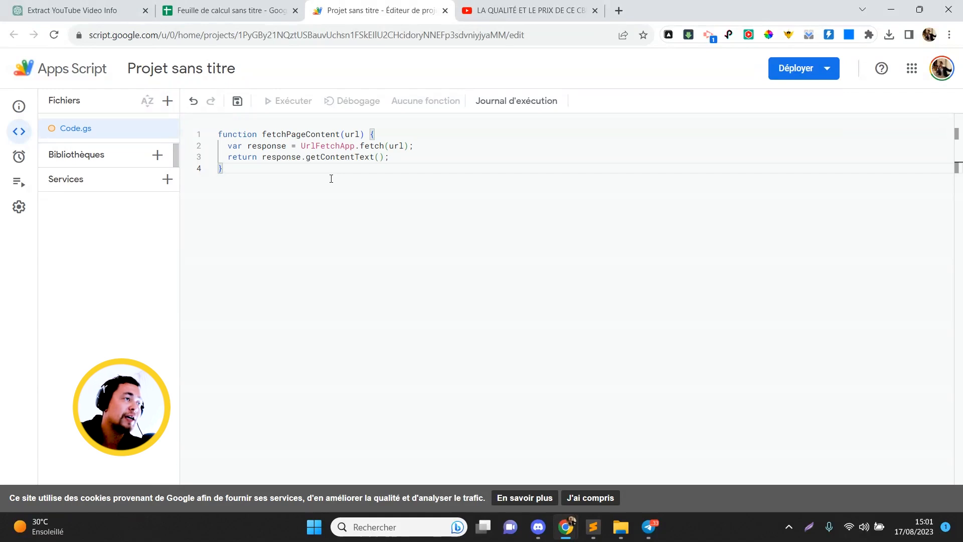
{"action": "double_click", "coordinate": [318, 134]}
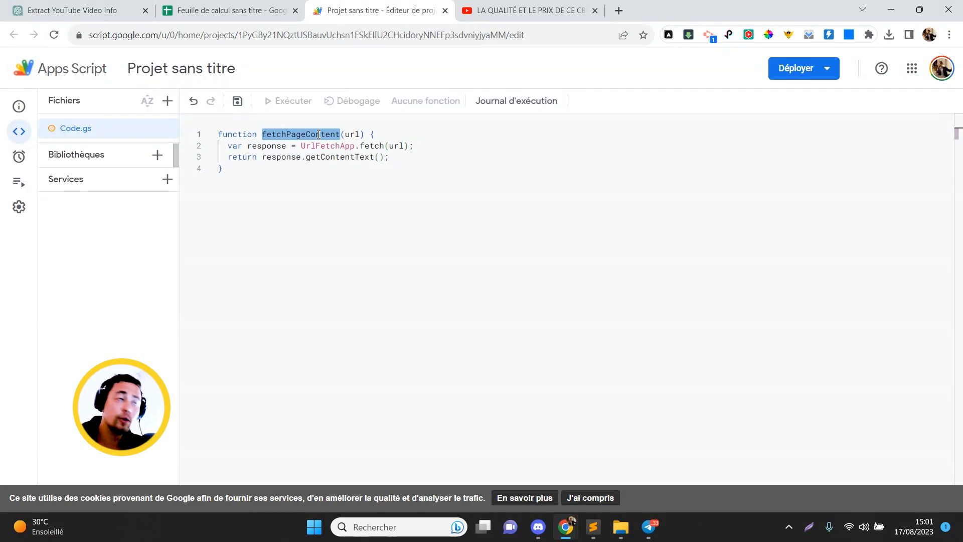
{"action": "left_click", "coordinate": [239, 102]}
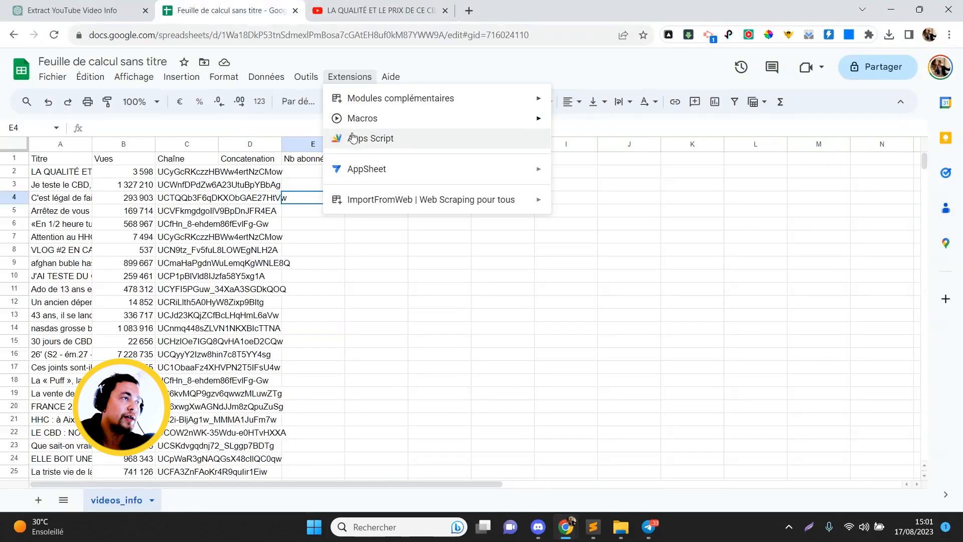
{"action": "left_click", "coordinate": [354, 143]}
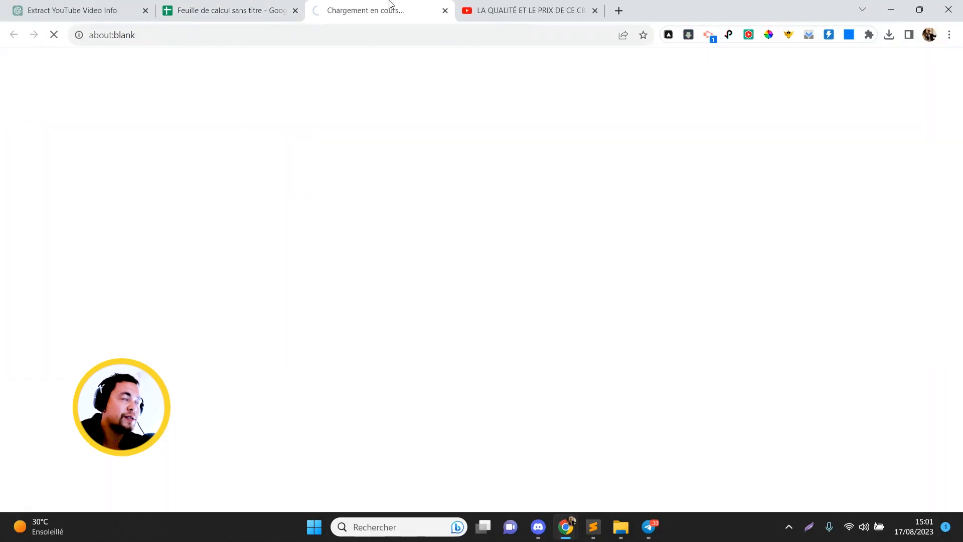
{"action": "key", "text": "ctrl+w"}
{"action": "left_click", "coordinate": [305, 173]}
{"action": "left_click", "coordinate": [270, 171]}
{"action": "type", "text": "="}
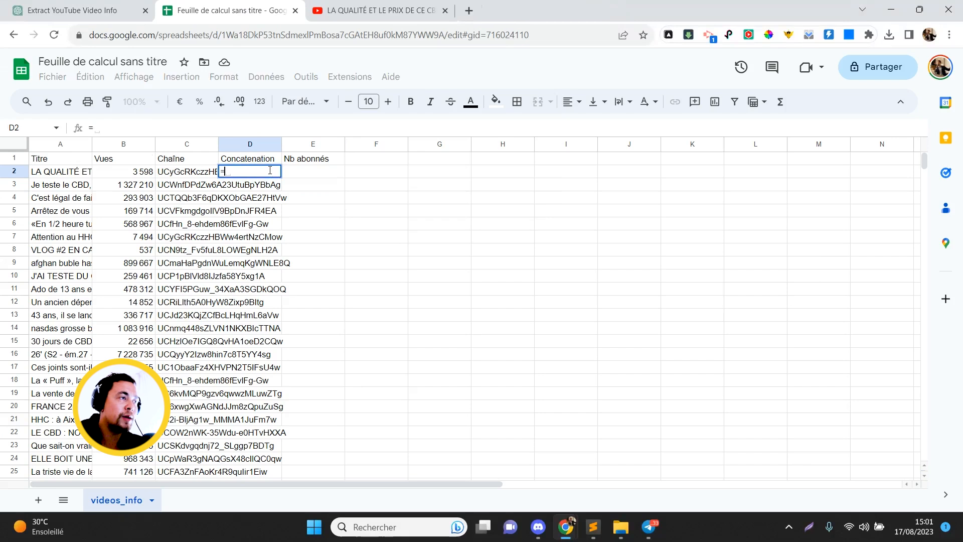
{"action": "type", "text": "concatener"}
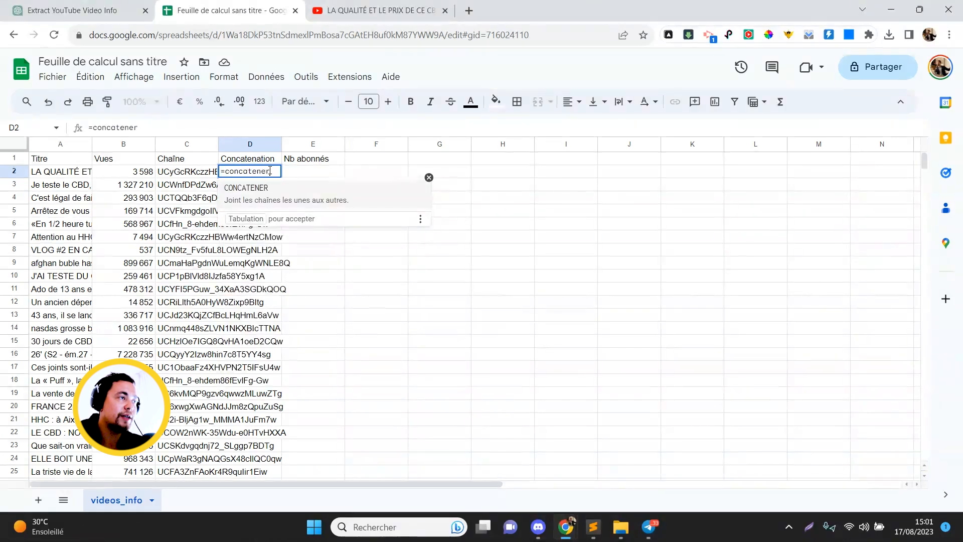
{"action": "type", "text": "(\""}
{"action": "type", "text": "https://socialcounts.org/youtube-live-subscriber-count/"}
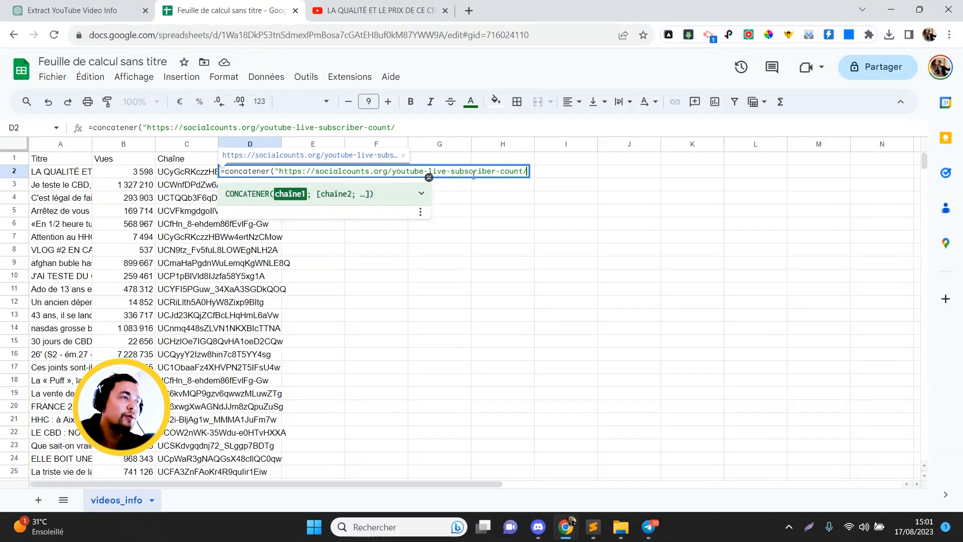
{"action": "type", "text": "\", "}
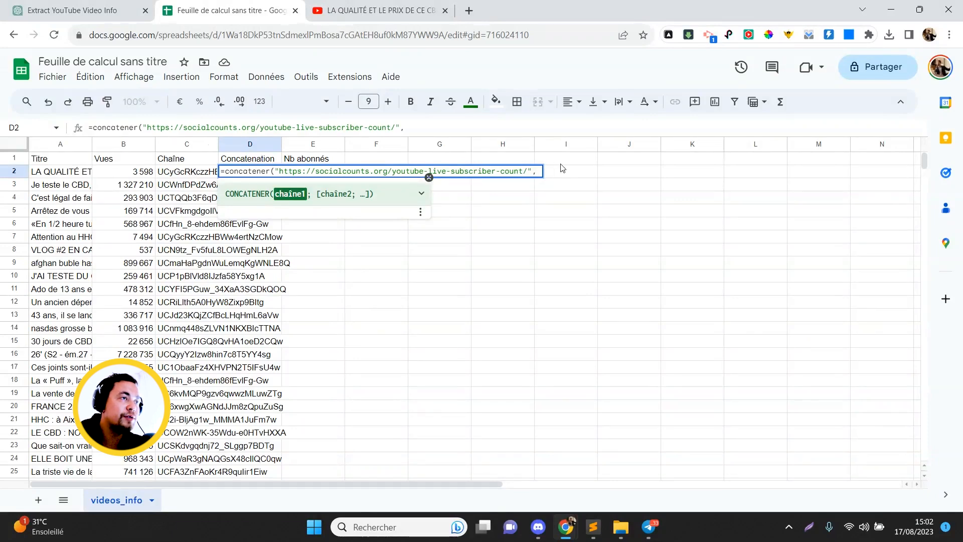
{"action": "type", "text": "C2)"}
{"action": "key", "text": "Return"}
Replace the comma in D2's formula with a semicolon and fill the formula down the Concatenation column.
{"action": "key", "text": "Up"}
{"action": "left_click", "coordinate": [403, 128]}
{"action": "key", "text": "BackSpace"}
{"action": "type", "text": ";"}
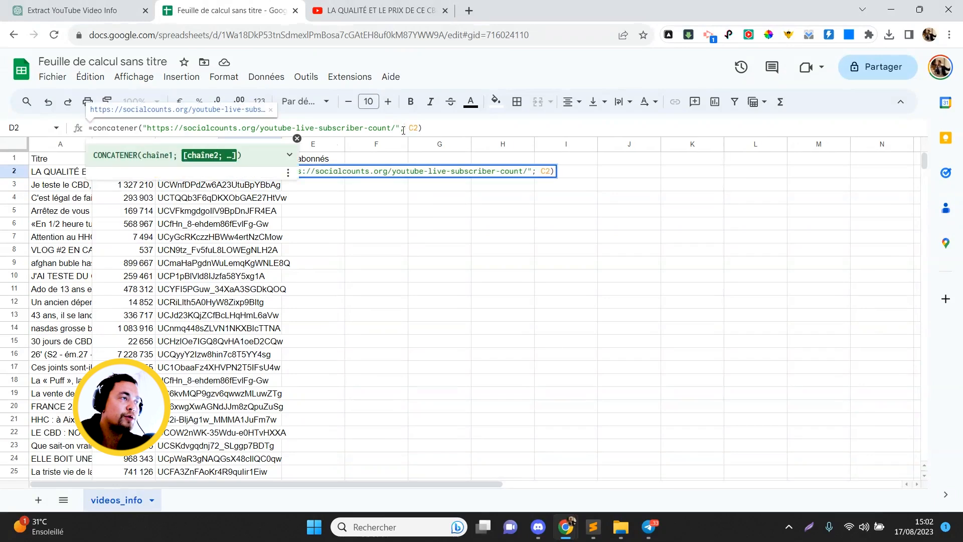
{"action": "key", "text": "Return"}
{"action": "left_click", "coordinate": [297, 289]}
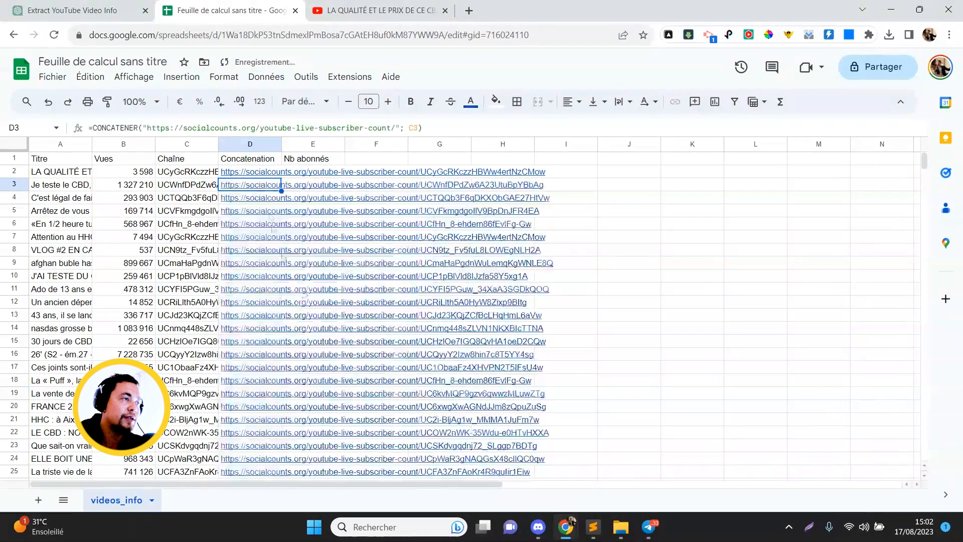
Open the generated links in D2 and D15 to check each channel's subscriber count on Socialcounts.Org.
{"action": "left_click", "coordinate": [268, 176]}
{"action": "left_click_drag", "start_coordinate": [518, 9], "coordinate": [396, 7]}
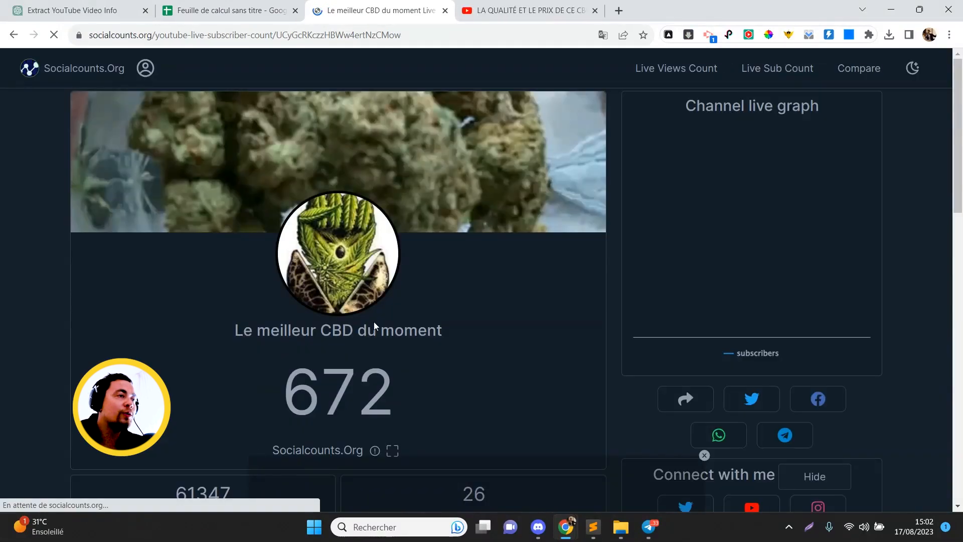
{"action": "double_click", "coordinate": [333, 382]}
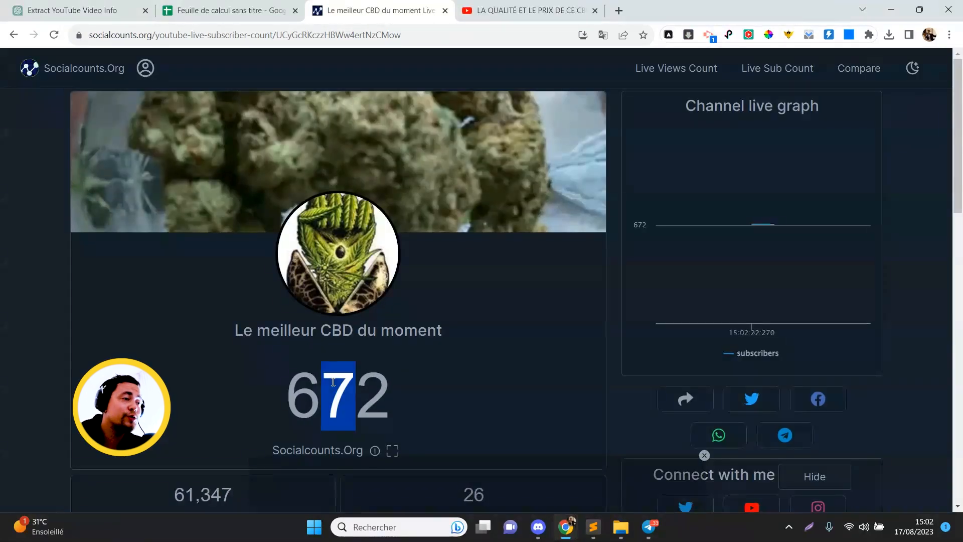
{"action": "left_click", "coordinate": [267, 6]}
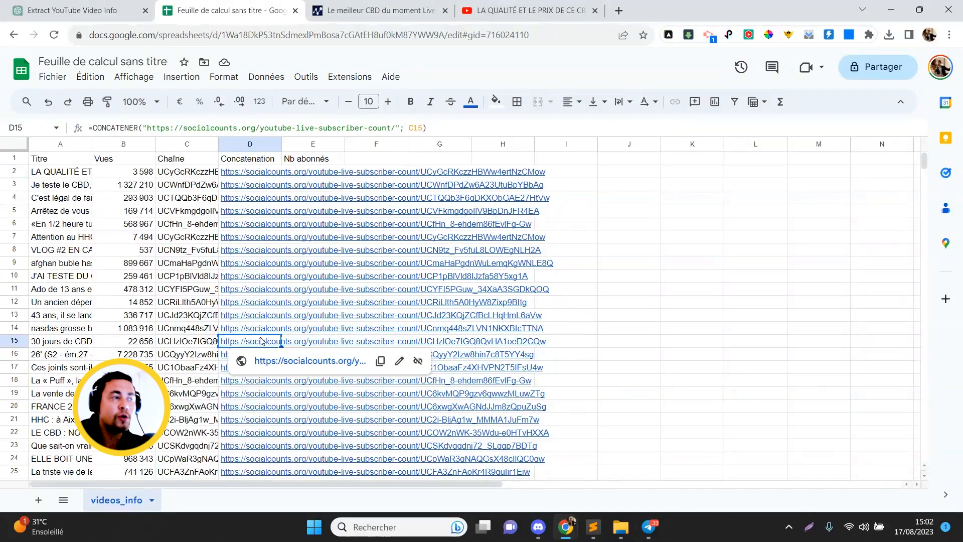
{"action": "left_click", "coordinate": [301, 361]}
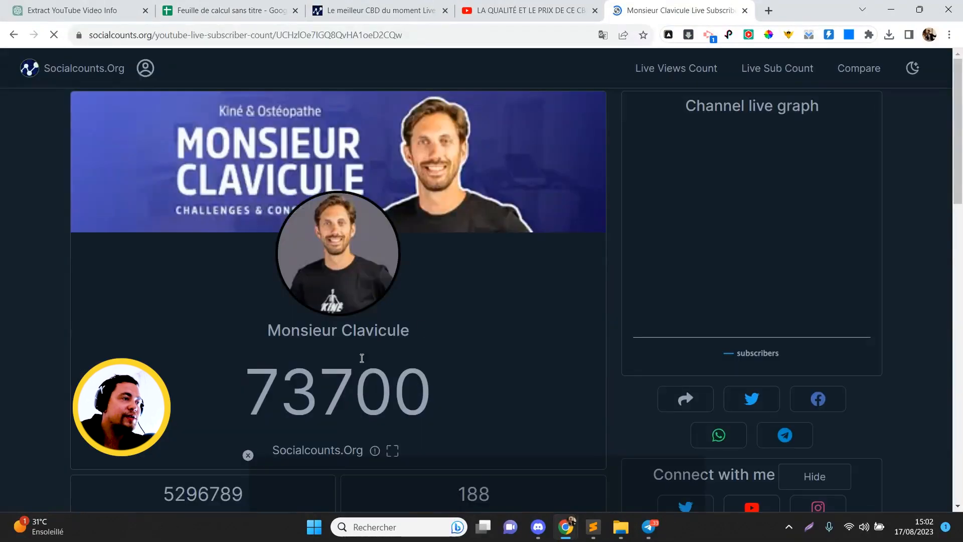
{"action": "double_click", "coordinate": [332, 386]}
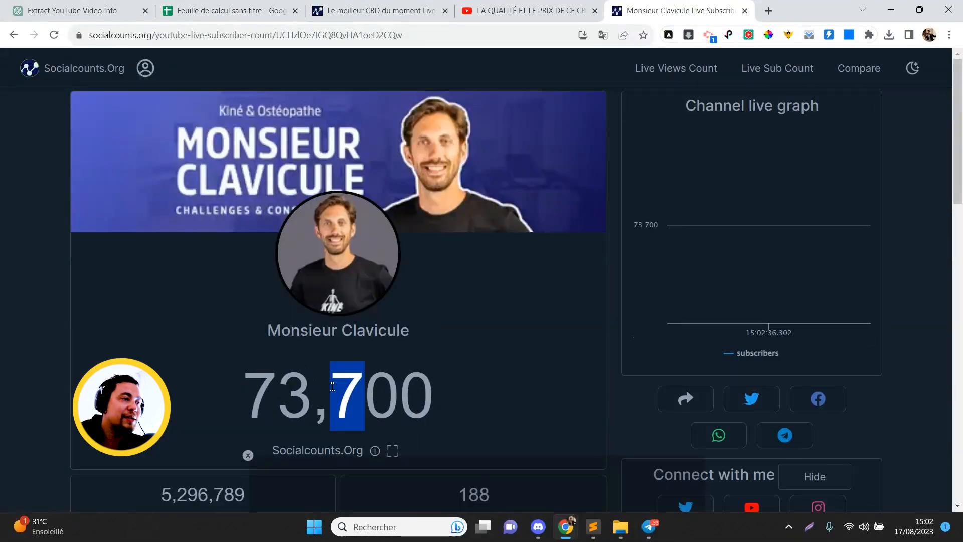
{"action": "key", "text": "ctrl+w"}
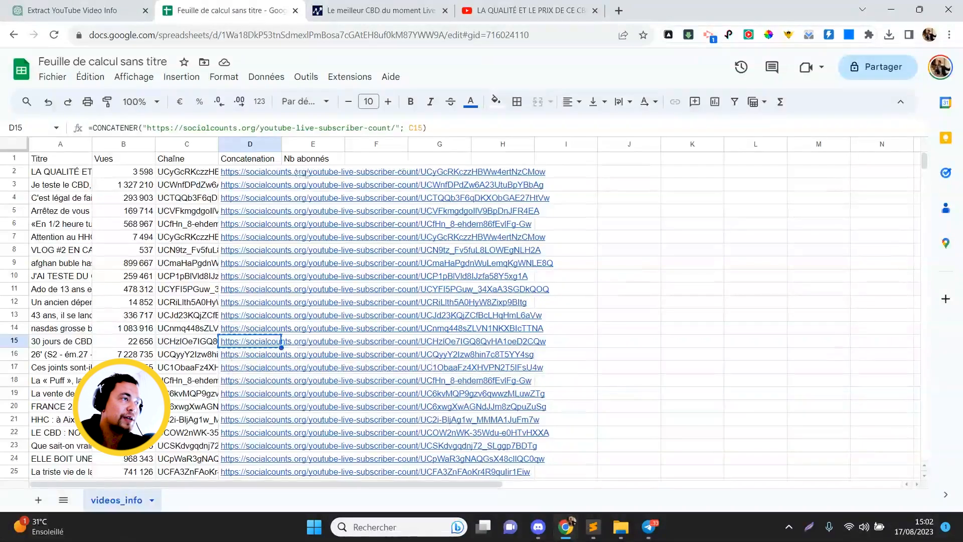
Go back to the spreadsheet's Apps Script project, save the script and copy the function name fetchPageContent.
{"action": "left_click", "coordinate": [310, 176]}
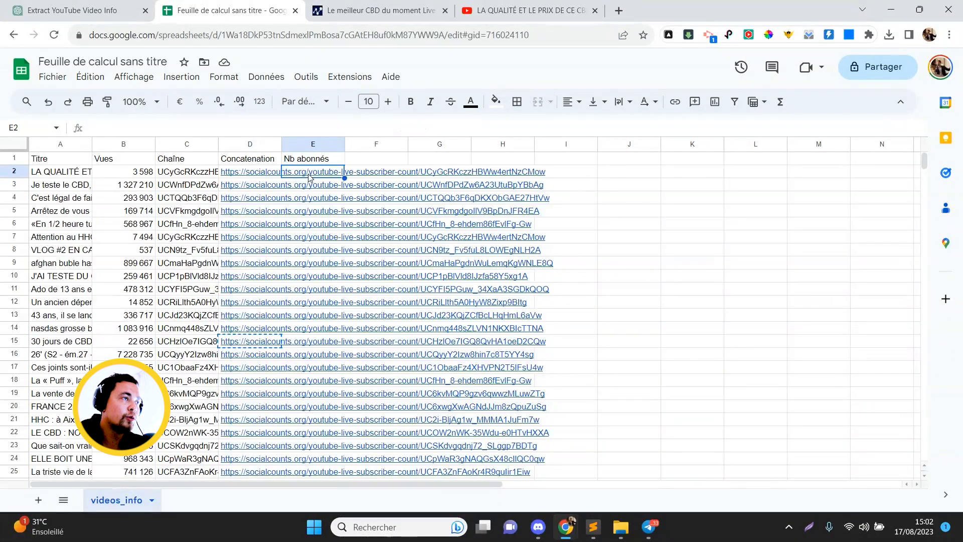
{"action": "left_click", "coordinate": [349, 76]}
{"action": "left_click", "coordinate": [350, 137]}
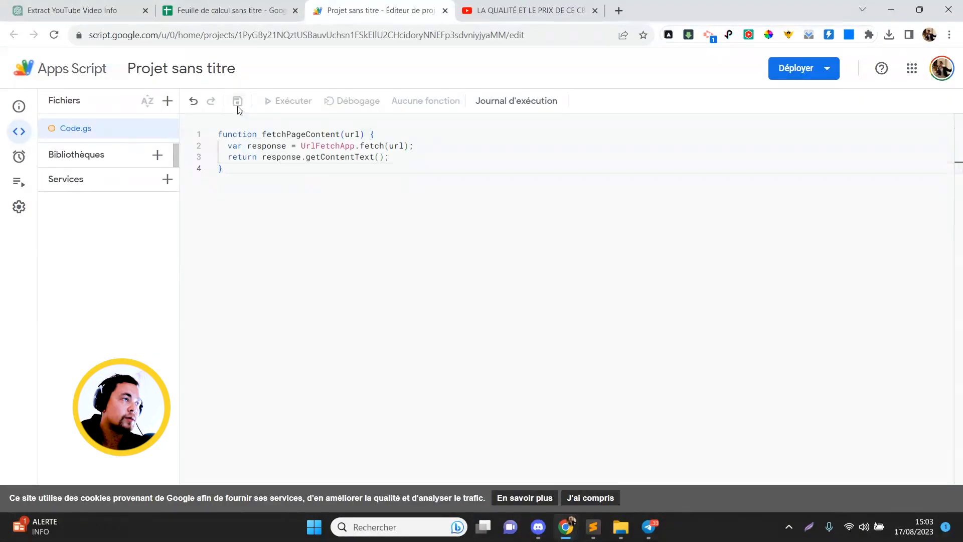
{"action": "double_click", "coordinate": [294, 134]}
{"action": "key", "text": "ctrl+c"}
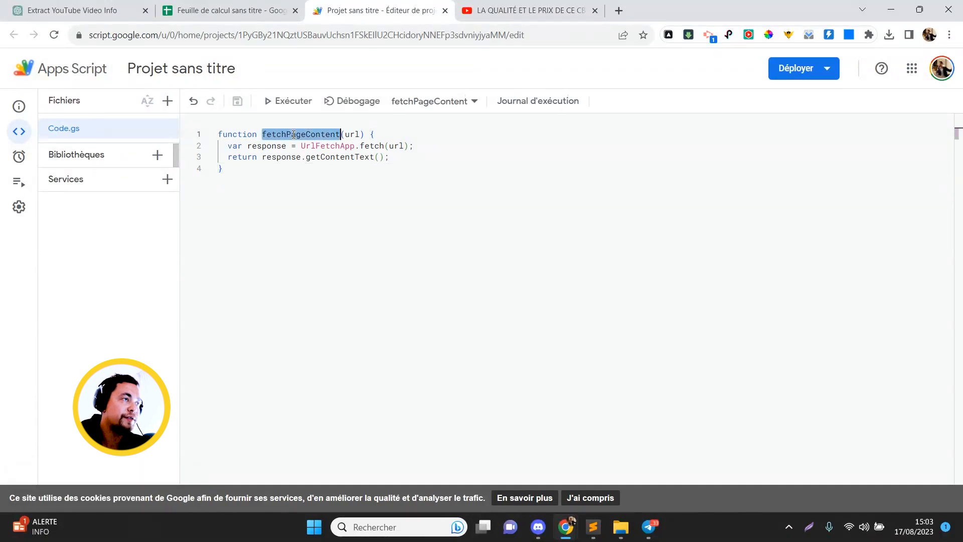
Back in the spreadsheet, enter =fetchPageContent(D2) in E2 to retrieve the source of the first channel's page.
{"action": "left_click", "coordinate": [237, 6]}
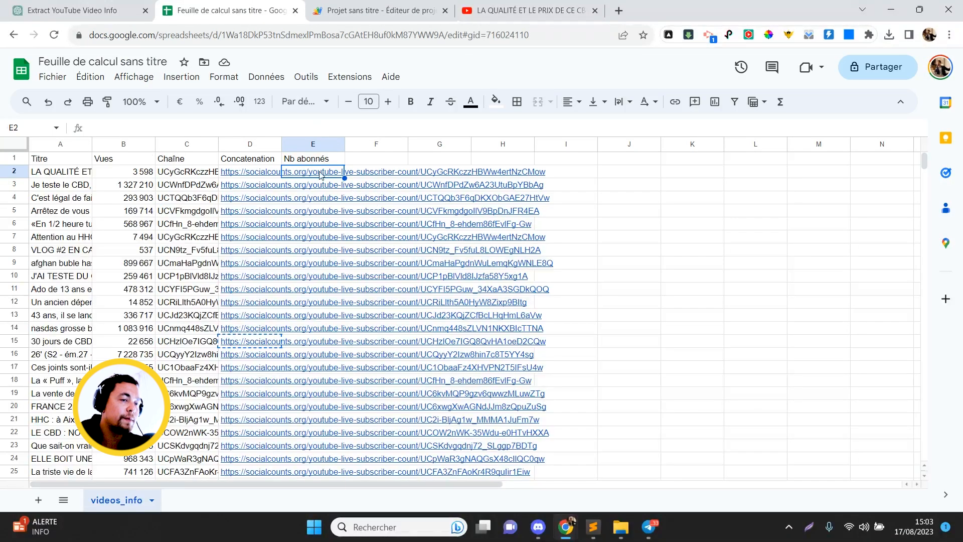
{"action": "type", "text": "="}
{"action": "key", "text": "ctrl+v"}
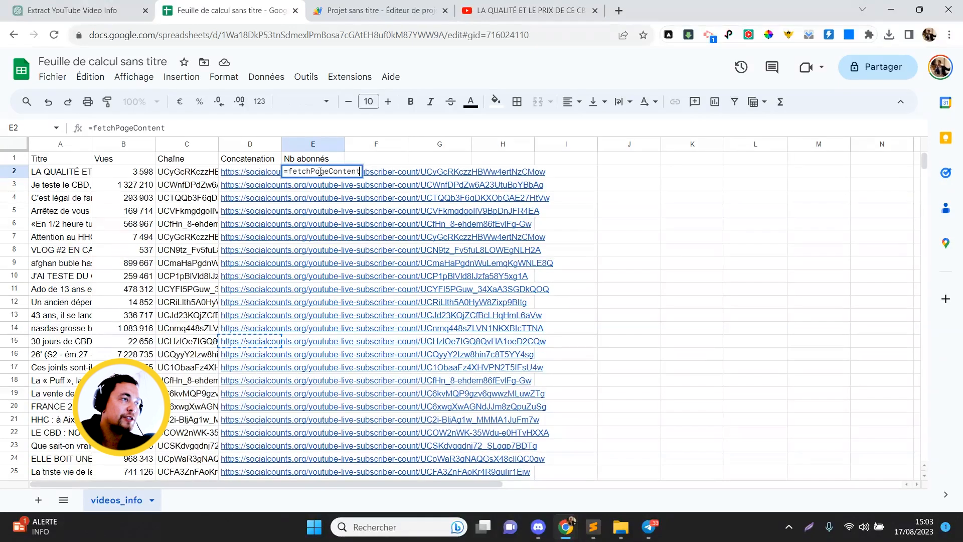
{"action": "type", "text": "("}
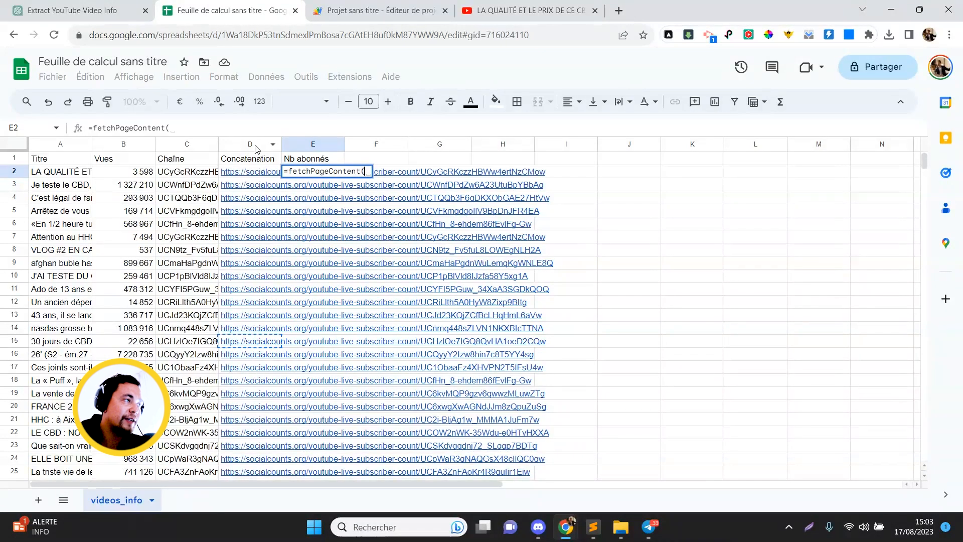
{"action": "mouse_move", "coordinate": [252, 179]}
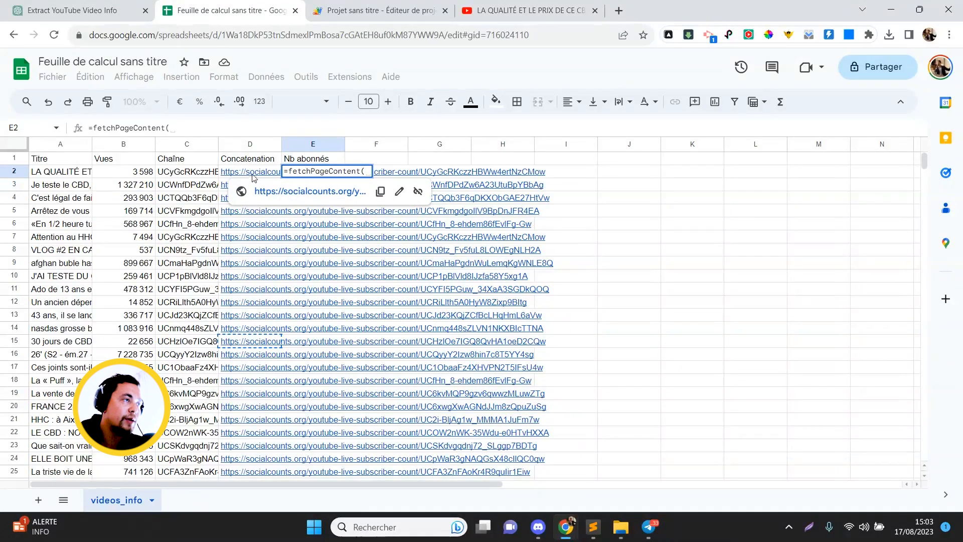
{"action": "left_click", "coordinate": [254, 177]}
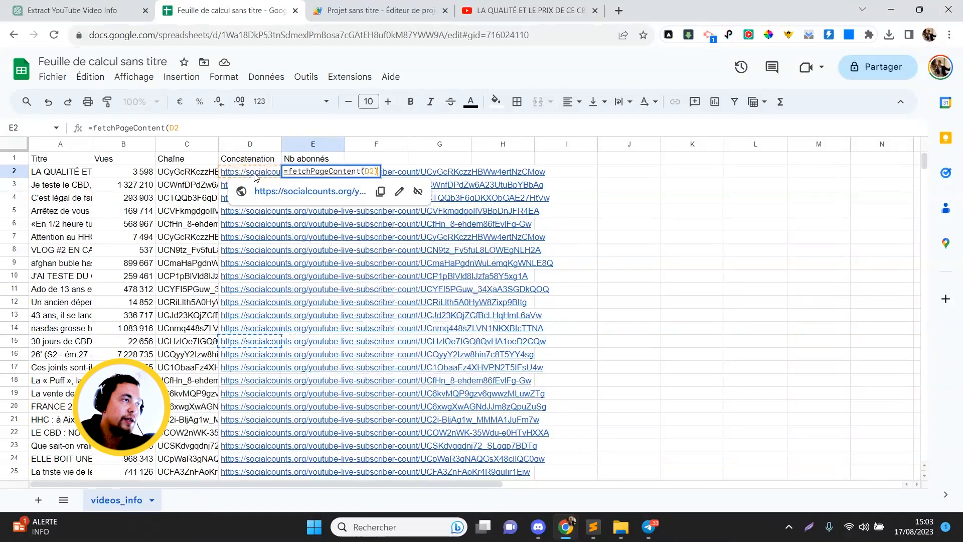
{"action": "key", "text": "Return"}
View the fetched page code in E2, open the D2 link and place its Socialcounts.Org tab beside the spreadsheet.
{"action": "scroll", "coordinate": [289, 176], "scroll_direction": "down", "scroll_amount": 1}
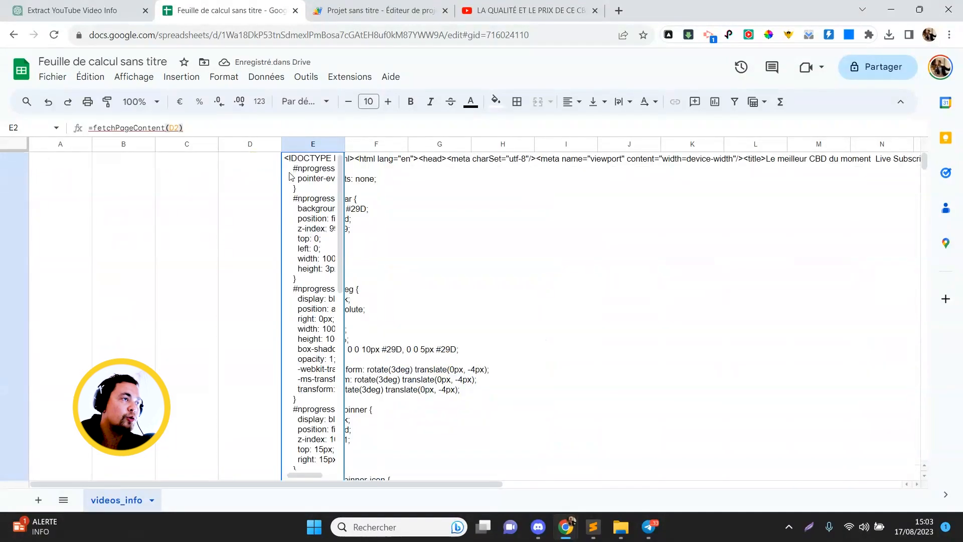
{"action": "left_click", "coordinate": [290, 194]}
{"action": "left_click", "coordinate": [287, 193]}
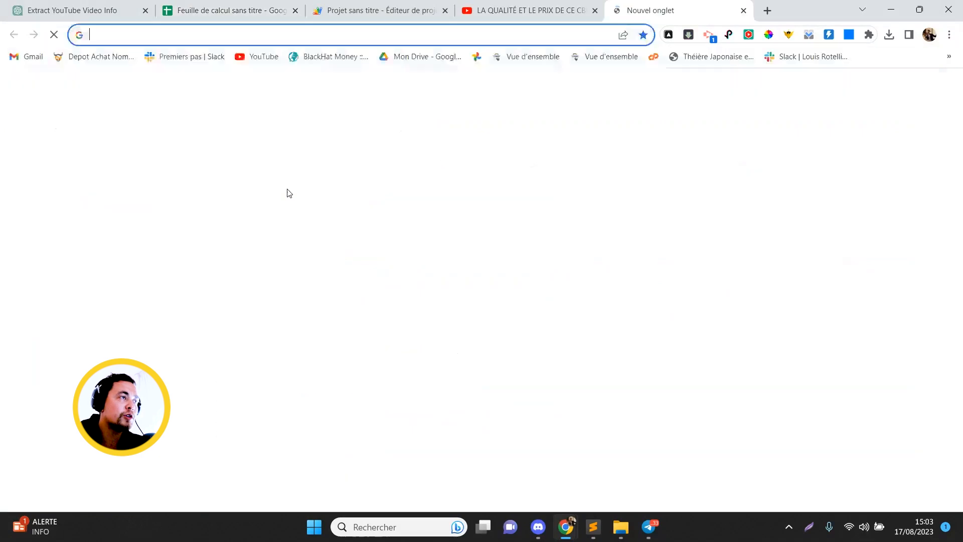
{"action": "left_click_drag", "start_coordinate": [741, 6], "coordinate": [389, 5]}
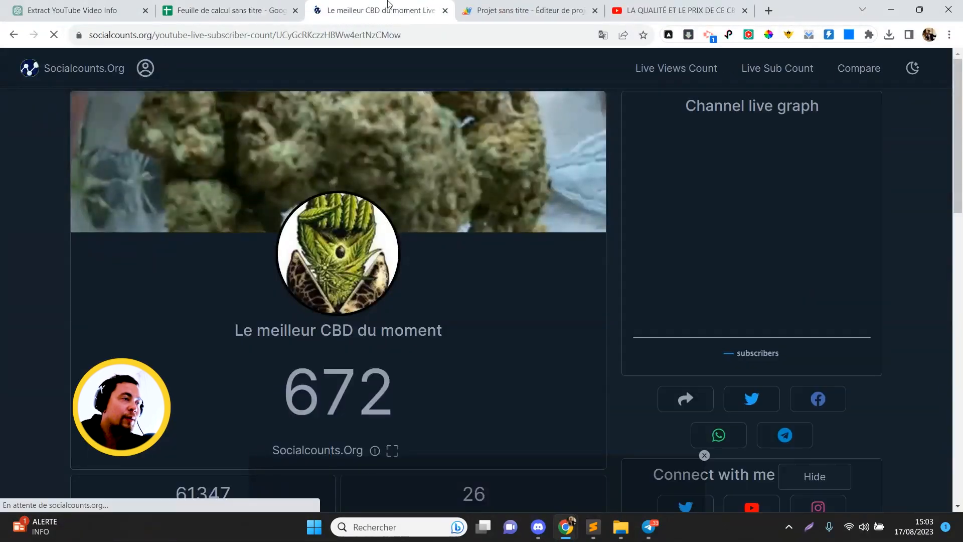
View the channel page's HTML source on Socialcounts.Org, and return to the spreadsheet to compare it with the content of E2.
{"action": "key", "text": "ctrl+u"}
{"action": "scroll", "coordinate": [481, 276], "scroll_direction": "down", "scroll_amount": 4}
{"action": "key", "text": "ctrl+a"}
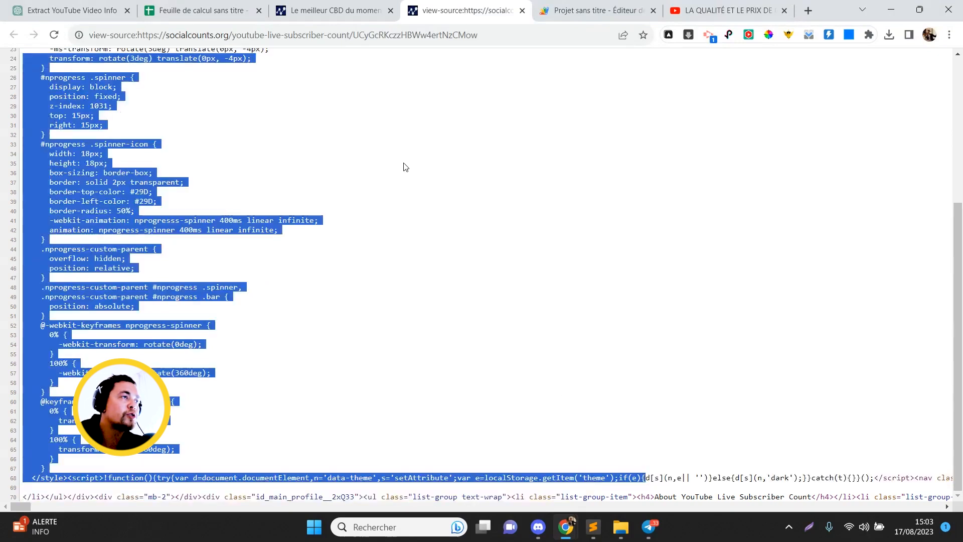
{"action": "left_click_drag", "start_coordinate": [327, 164], "coordinate": [302, 2]}
{"action": "left_click", "coordinate": [228, 8]}
{"action": "key", "text": "Down"}
{"action": "key", "text": "Up"}
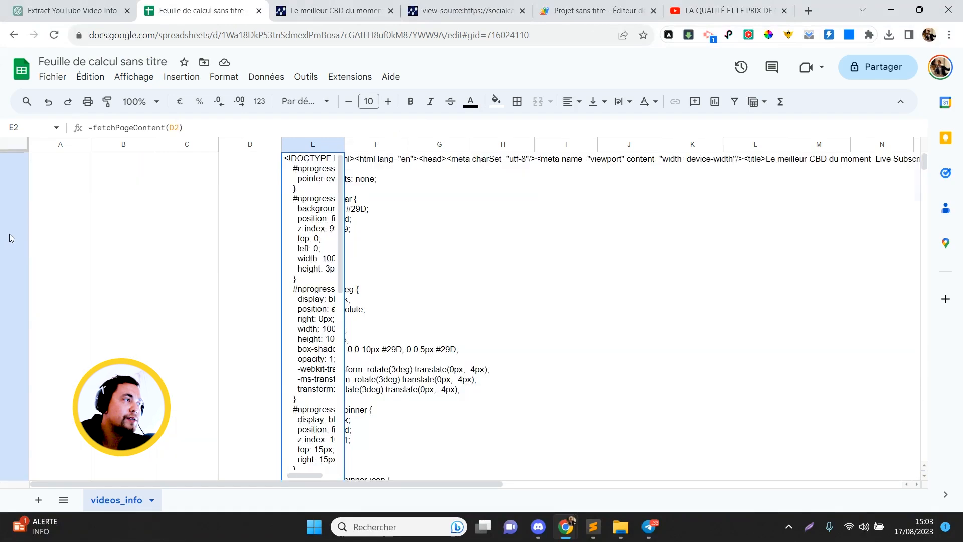
Resize rows 2 to 123 to a fixed height of 21 pixels.
{"action": "left_click", "coordinate": [11, 237]}
{"action": "key", "text": "shift+Down"}
{"action": "key", "text": "shift+Down"}
{"action": "key", "text": "shift+Down"}
{"action": "key", "text": "shift+Down"}
{"action": "key", "text": "shift+Down"}
{"action": "key", "text": "shift+Down"}
{"action": "key", "text": "shift+Down"}
{"action": "key", "text": "shift+Down"}
{"action": "key", "text": "shift+Down"}
{"action": "key", "text": "shift+Down"}
{"action": "key", "text": "shift+Down"}
{"action": "key", "text": "shift+Down"}
{"action": "key", "text": "shift+Down"}
{"action": "key", "text": "shift+Down"}
{"action": "key", "text": "shift+Down"}
{"action": "key", "text": "shift+Down"}
{"action": "key", "text": "shift+Down"}
{"action": "key", "text": "shift+Down"}
{"action": "key", "text": "shift+Down"}
{"action": "key", "text": "shift+Down"}
{"action": "key", "text": "shift+Down"}
{"action": "key", "text": "shift+Down"}
{"action": "key", "text": "shift+Down"}
{"action": "key", "text": "shift+Down"}
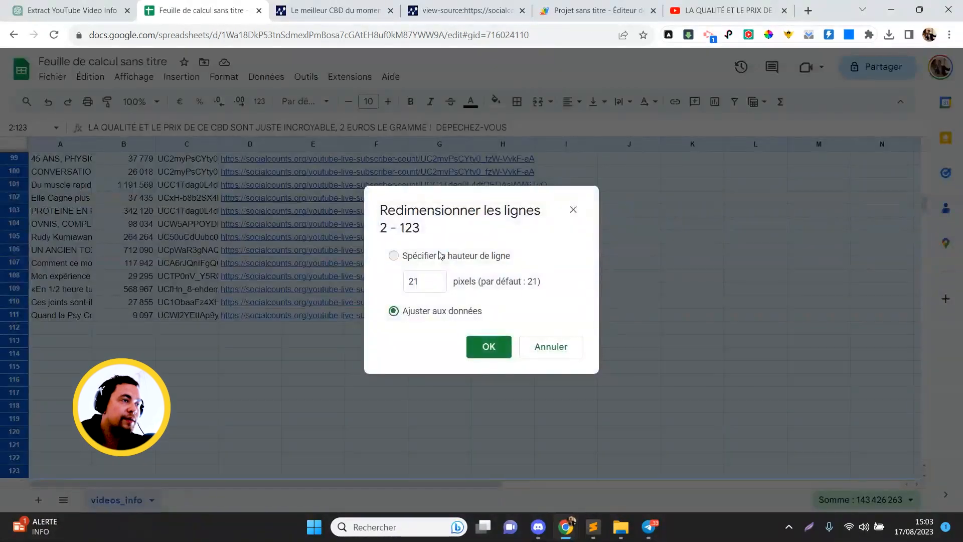
{"action": "left_click", "coordinate": [393, 255]}
{"action": "left_click", "coordinate": [485, 357]}
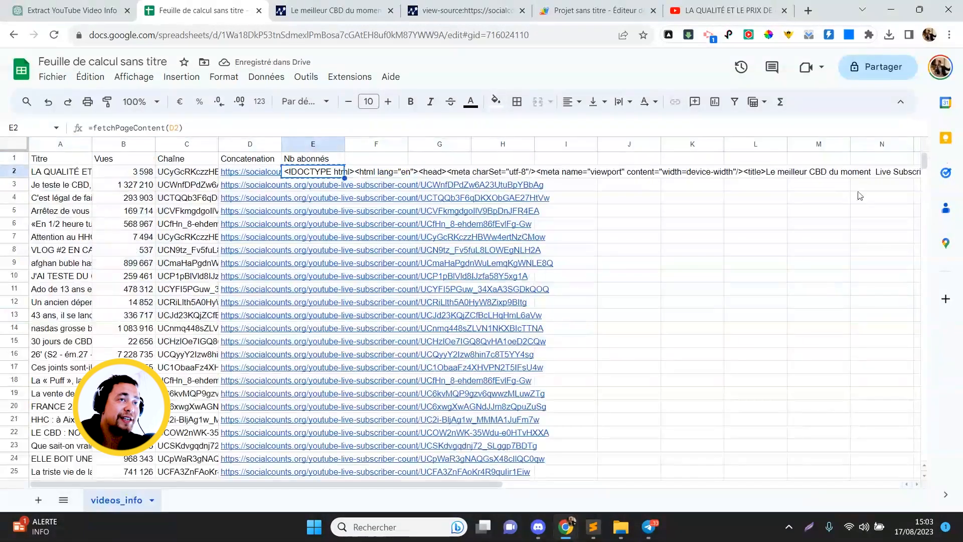
{"action": "left_click", "coordinate": [308, 474], "text": "shift"}
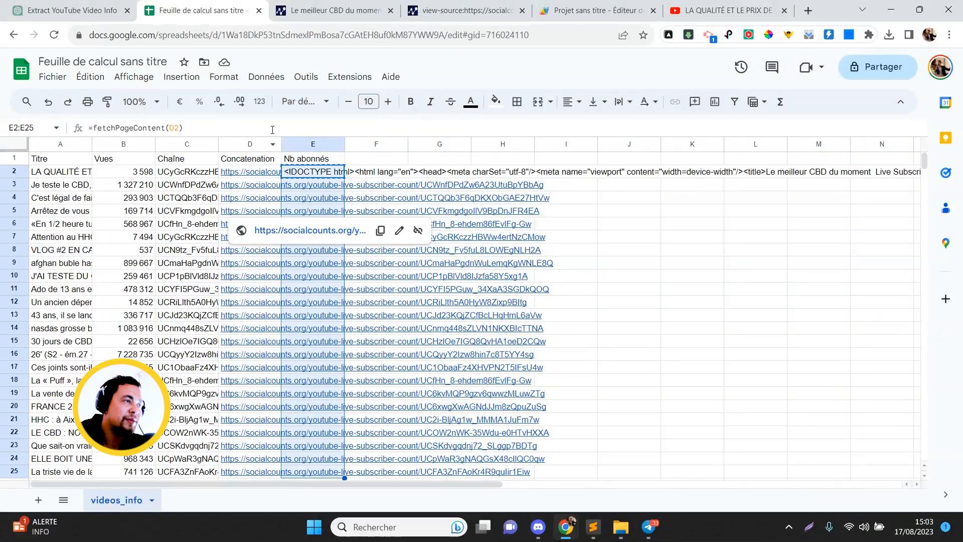
{"action": "left_click", "coordinate": [266, 77]}
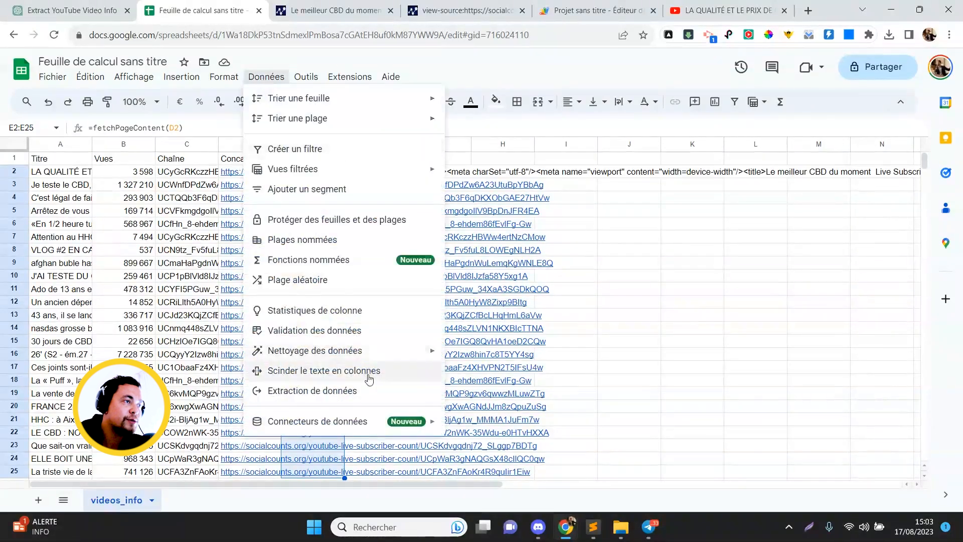
{"action": "mouse_move", "coordinate": [402, 350]}
{"action": "left_click", "coordinate": [476, 375]}
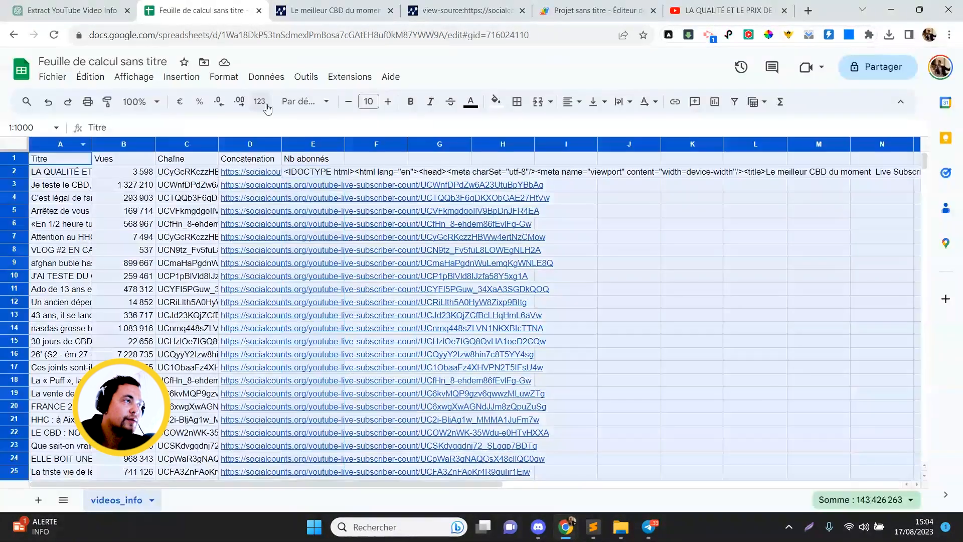
Remove duplicate rows from the whole sheet, analysing only column D.
{"action": "left_click", "coordinate": [267, 79]}
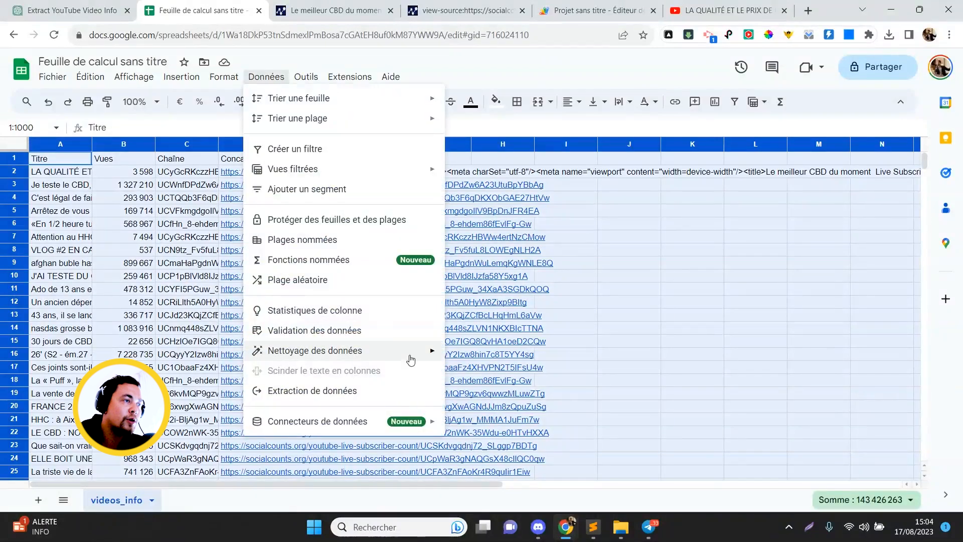
{"action": "mouse_move", "coordinate": [410, 361]}
{"action": "left_click", "coordinate": [482, 373]}
{"action": "left_click", "coordinate": [432, 223]}
{"action": "left_click", "coordinate": [427, 308]}
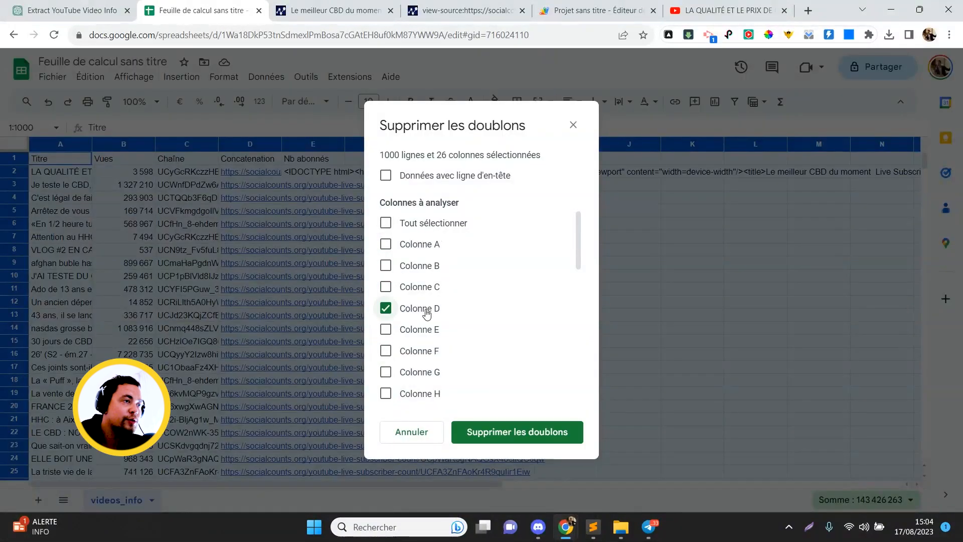
{"action": "left_click", "coordinate": [483, 426]}
{"action": "double_click", "coordinate": [331, 263]}
{"action": "left_click", "coordinate": [617, 321]}
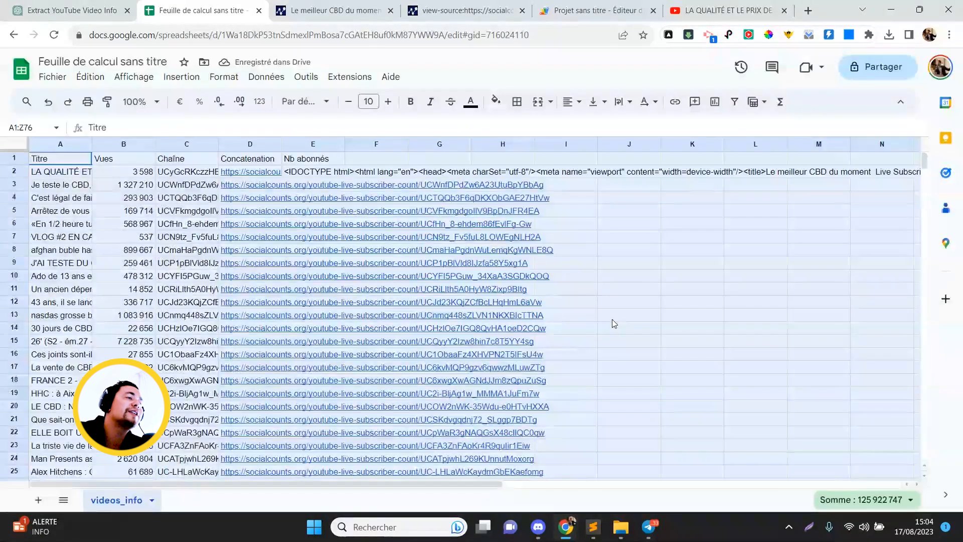
Copy the fetchPageContent formula from E2 down to E27.
{"action": "left_click", "coordinate": [322, 173]}
{"action": "key", "text": "shift+Down"}
{"action": "key", "text": "shift+Down"}
{"action": "key", "text": "shift+Down"}
{"action": "key", "text": "shift+Down"}
{"action": "key", "text": "shift+Down"}
{"action": "key", "text": "shift+Down"}
{"action": "key", "text": "shift+Down"}
{"action": "key", "text": "shift+Down"}
{"action": "key", "text": "shift+Down"}
{"action": "key", "text": "shift+Down"}
{"action": "key", "text": "shift+Down"}
{"action": "key", "text": "shift+Down"}
{"action": "key", "text": "shift+Down"}
{"action": "key", "text": "shift+Down"}
{"action": "key", "text": "shift+Down"}
{"action": "key", "text": "shift+Down"}
{"action": "key", "text": "shift+Down"}
{"action": "key", "text": "shift+Down"}
{"action": "key", "text": "shift+Down"}
{"action": "key", "text": "shift+Down"}
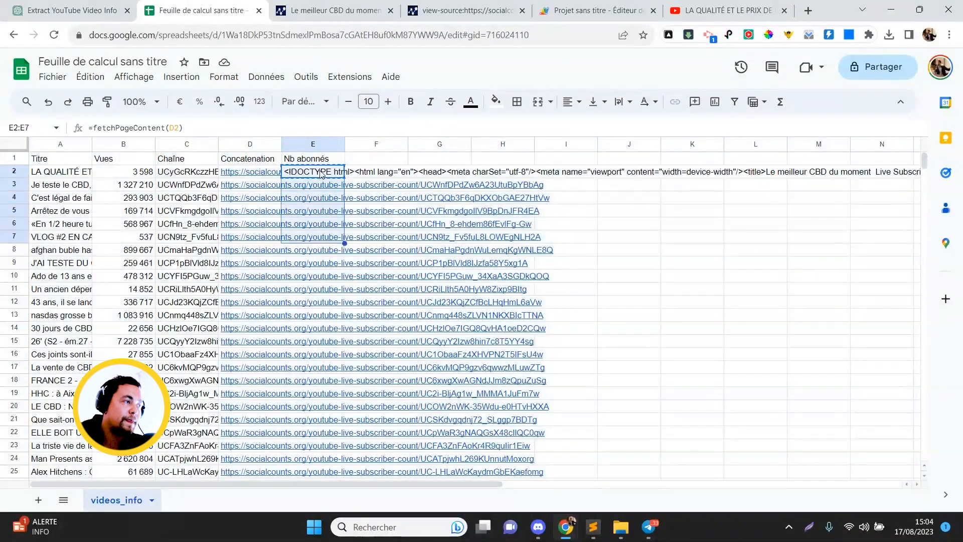
{"action": "left_click_drag", "start_coordinate": [344, 452], "coordinate": [326, 469]}
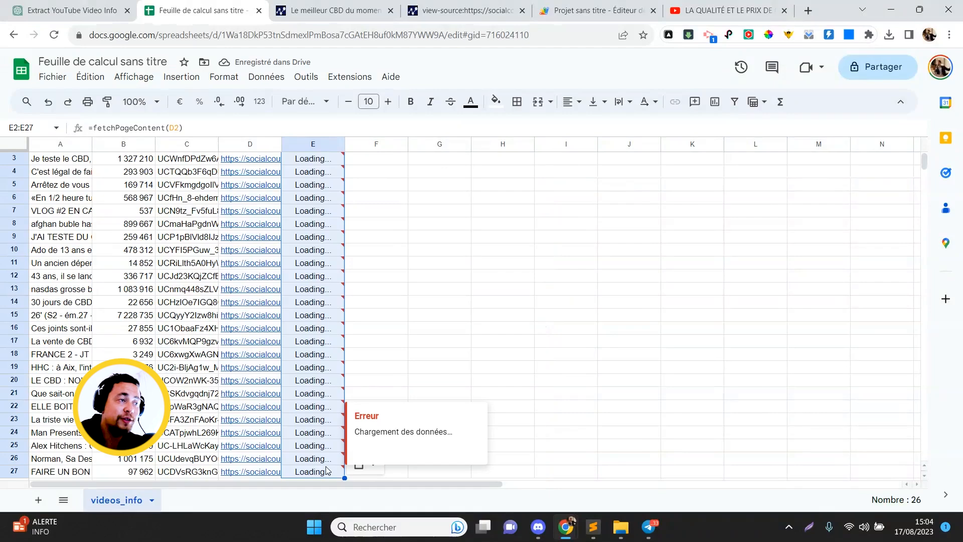
Extend the fetchPageContent formula from E27 down through the last data row, E76.
{"action": "left_click", "coordinate": [325, 470]}
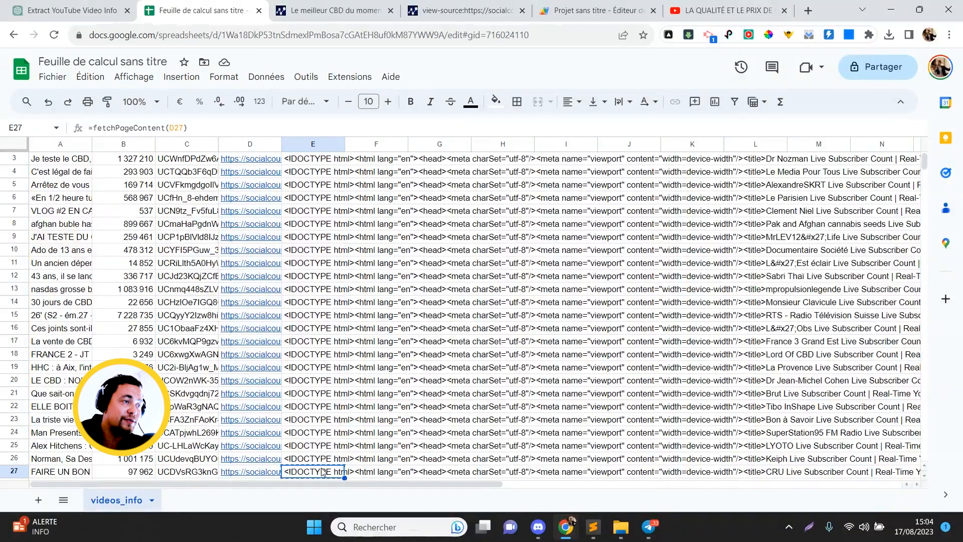
{"action": "key", "text": "shift+Down"}
{"action": "key", "text": "shift+Down"}
{"action": "key", "text": "shift+Down"}
{"action": "key", "text": "shift+Down"}
{"action": "key", "text": "shift+Down"}
{"action": "key", "text": "shift+Down"}
{"action": "key", "text": "shift+Down"}
{"action": "key", "text": "shift+Down"}
{"action": "key", "text": "shift+Down"}
{"action": "key", "text": "shift+Down"}
{"action": "key", "text": "shift+Down"}
{"action": "key", "text": "shift+Down"}
{"action": "key", "text": "shift+Down"}
{"action": "key", "text": "shift+Down"}
{"action": "key", "text": "shift+Down"}
{"action": "key", "text": "shift+Down"}
{"action": "key", "text": "shift+Down"}
{"action": "key", "text": "shift+Down"}
{"action": "key", "text": "shift+Down"}
{"action": "key", "text": "shift+Down"}
{"action": "key", "text": "shift+Down"}
{"action": "key", "text": "shift+Down"}
{"action": "key", "text": "shift+Down"}
{"action": "key", "text": "shift+Down"}
{"action": "key", "text": "shift+Down"}
{"action": "key", "text": "shift+Down"}
{"action": "key", "text": "shift+Down"}
{"action": "key", "text": "shift+Down"}
{"action": "key", "text": "ctrl+d"}
Review the fetched page code in column E from the last data rows back up to row 27.
{"action": "left_click", "coordinate": [322, 472]}
{"action": "key", "text": "Up"}
{"action": "key", "text": "Up"}
{"action": "key", "text": "Up"}
{"action": "key", "text": "Up"}
{"action": "key", "text": "Up"}
{"action": "key", "text": "Up"}
{"action": "key", "text": "Up"}
{"action": "key", "text": "Up"}
{"action": "key", "text": "Up"}
{"action": "key", "text": "Up"}
{"action": "key", "text": "Up"}
{"action": "key", "text": "Up"}
{"action": "key", "text": "Up"}
{"action": "key", "text": "Up"}
{"action": "key", "text": "Up"}
{"action": "key", "text": "Up"}
{"action": "key", "text": "Up"}
{"action": "key", "text": "Up"}
{"action": "key", "text": "Up"}
{"action": "key", "text": "Up"}
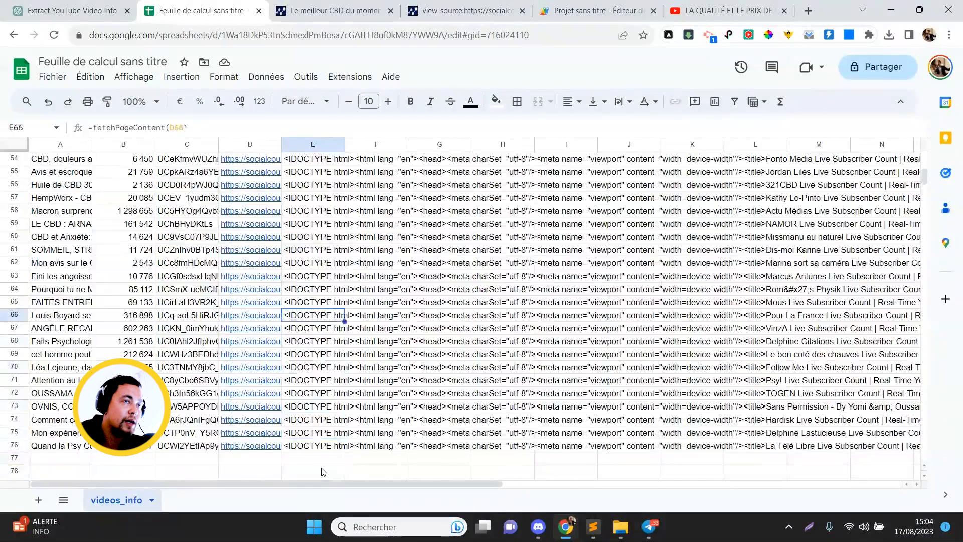
{"action": "key", "text": "Up"}
{"action": "key", "text": "Up"}
{"action": "key", "text": "Up"}
{"action": "key", "text": "Up"}
{"action": "key", "text": "Up"}
{"action": "key", "text": "Up"}
{"action": "key", "text": "Up"}
{"action": "key", "text": "Up"}
{"action": "key", "text": "Up"}
{"action": "key", "text": "Up"}
{"action": "key", "text": "Up"}
{"action": "key", "text": "Up"}
{"action": "key", "text": "Up"}
{"action": "key", "text": "Up"}
{"action": "key", "text": "Up"}
{"action": "key", "text": "Up"}
{"action": "key", "text": "Up"}
{"action": "key", "text": "Up"}
{"action": "key", "text": "Up"}
{"action": "key", "text": "Up"}
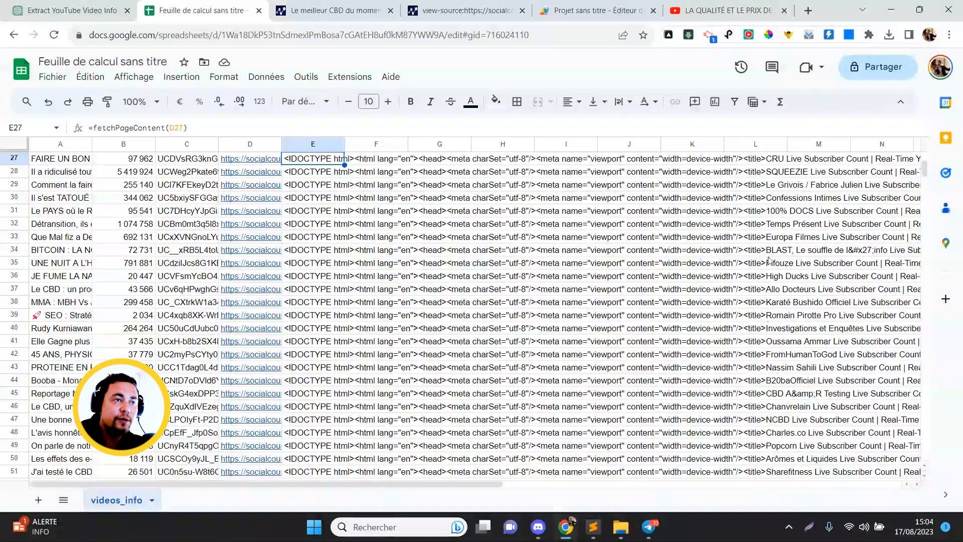
Examine row 39, comparing its fetched page title with the video title, view count, channel ID and generated link.
{"action": "left_click", "coordinate": [762, 319]}
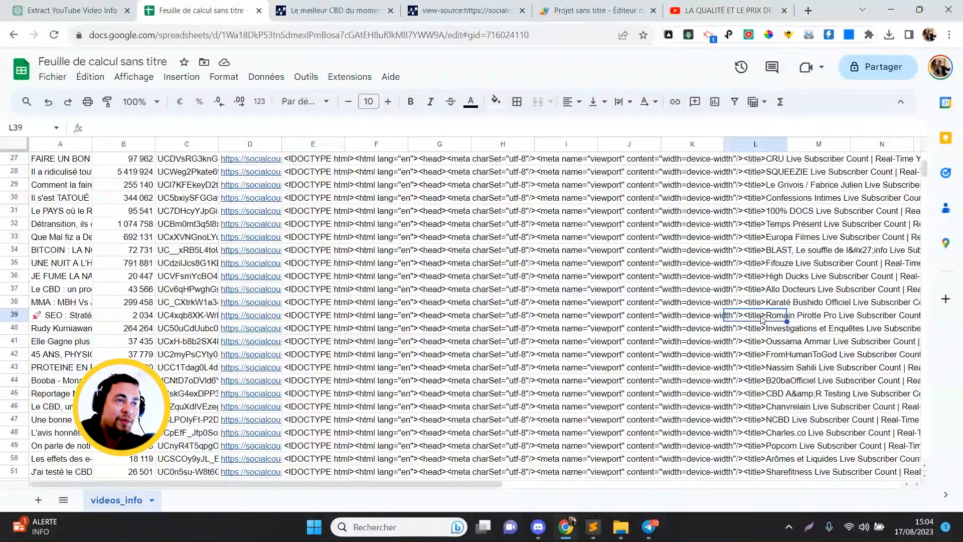
{"action": "key", "text": "Left"}
{"action": "key", "text": "Left"}
{"action": "key", "text": "Left"}
{"action": "key", "text": "Left"}
{"action": "key", "text": "Left"}
{"action": "key", "text": "Left"}
{"action": "key", "text": "Left"}
{"action": "key", "text": "Left"}
{"action": "key", "text": "Left"}
{"action": "key", "text": "Left"}
{"action": "key", "text": "Left"}
{"action": "key", "text": "Right"}
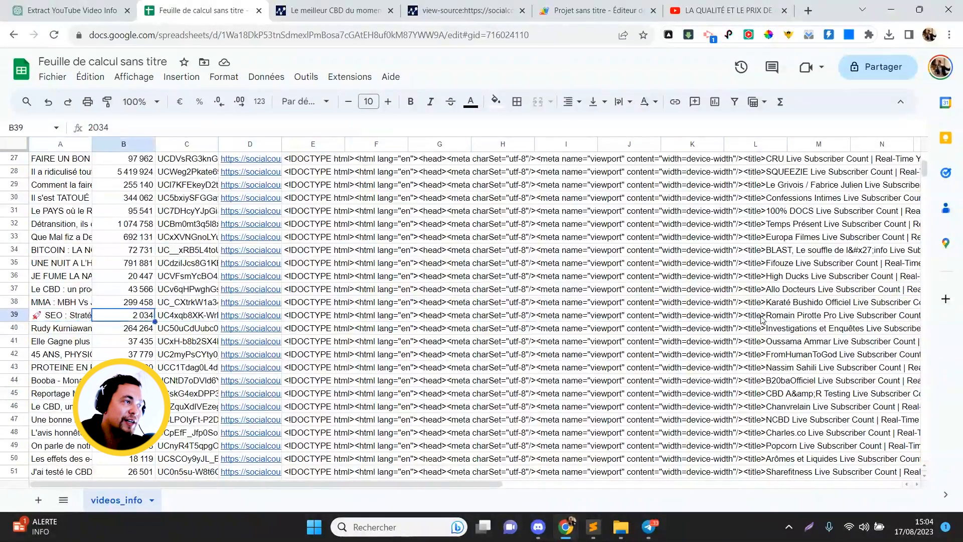
{"action": "key", "text": "Right"}
{"action": "key", "text": "Left"}
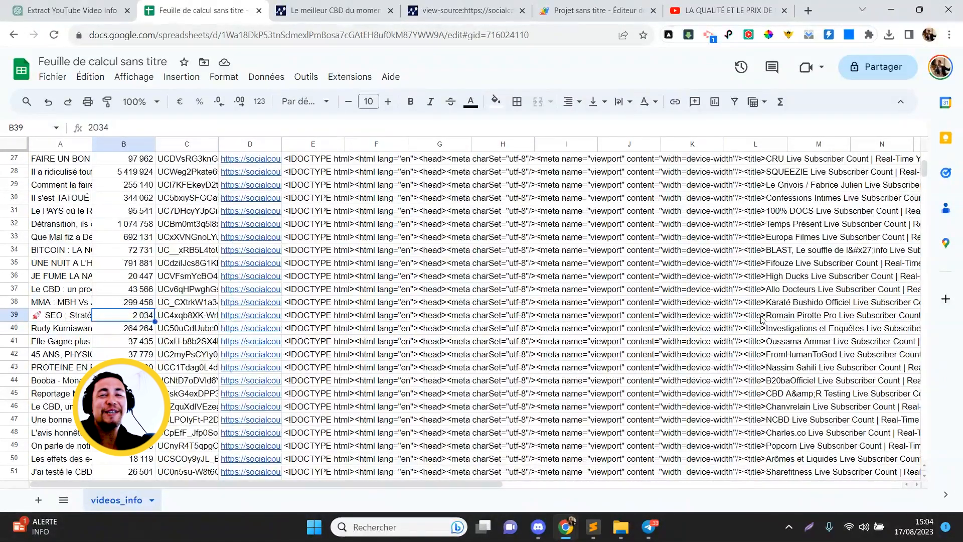
{"action": "key", "text": "Left"}
{"action": "key", "text": "Right"}
{"action": "key", "text": "Right"}
{"action": "key", "text": "Right"}
{"action": "key", "text": "Right"}
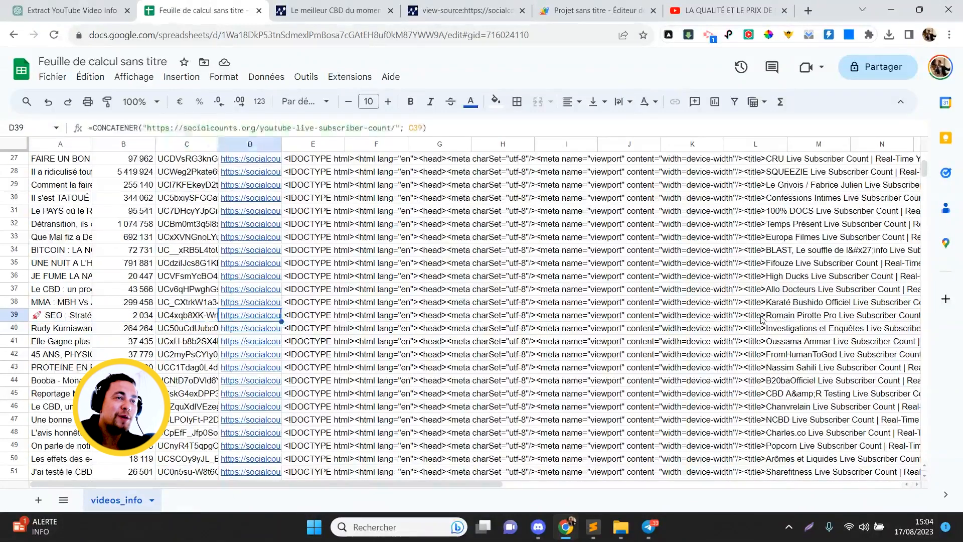
Review the view counts in column B from row 39 up to the header row.
{"action": "key", "text": "Left"}
{"action": "key", "text": "Left"}
{"action": "key", "text": "Left"}
{"action": "key", "text": "Up"}
{"action": "key", "text": "Up"}
{"action": "key", "text": "Up"}
{"action": "key", "text": "Up"}
{"action": "key", "text": "Up"}
{"action": "key", "text": "Up"}
{"action": "key", "text": "Up"}
{"action": "key", "text": "Up"}
{"action": "key", "text": "Up"}
{"action": "key", "text": "Up"}
{"action": "key", "text": "Up"}
{"action": "key", "text": "Up"}
{"action": "key", "text": "Up"}
{"action": "key", "text": "Up"}
{"action": "key", "text": "Up"}
{"action": "key", "text": "Up"}
{"action": "key", "text": "Up"}
{"action": "key", "text": "Up"}
{"action": "key", "text": "Up"}
{"action": "key", "text": "Up"}
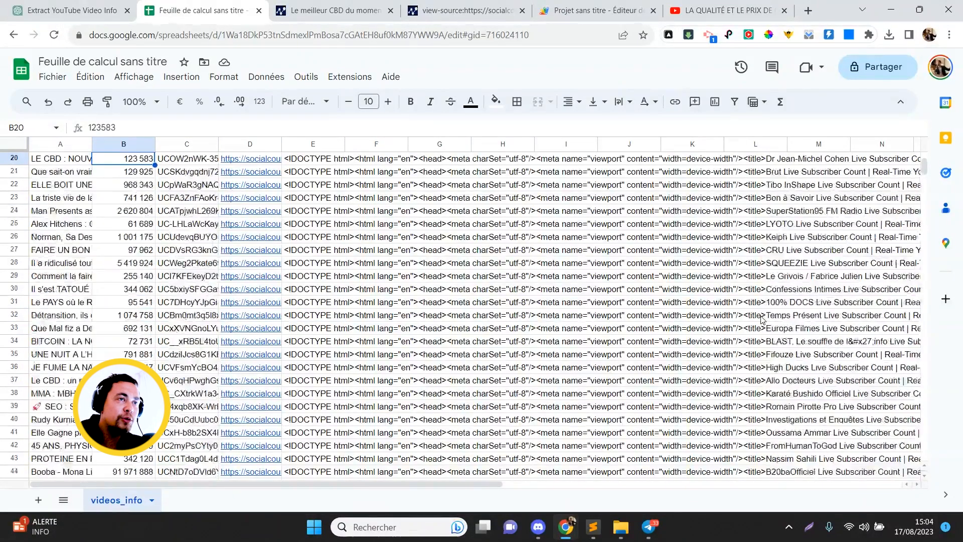
{"action": "key", "text": "Up"}
{"action": "key", "text": "Up"}
{"action": "key", "text": "Up"}
{"action": "key", "text": "Up"}
{"action": "key", "text": "Up"}
{"action": "key", "text": "Up"}
{"action": "key", "text": "Up"}
{"action": "key", "text": "Up"}
{"action": "key", "text": "Up"}
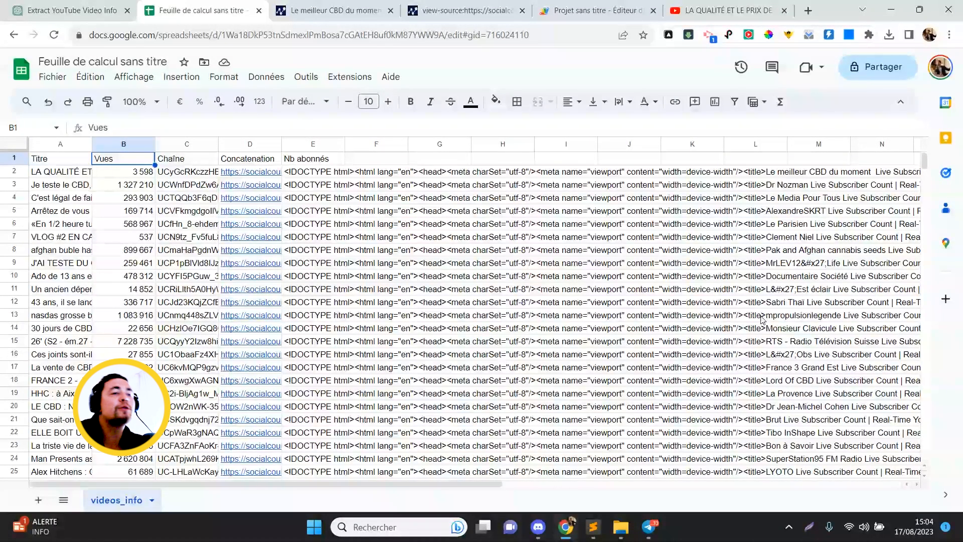
Examine the view counts, generated links and fetchPageContent formulas across columns B to E in rows 2 to 9.
{"action": "key", "text": "Down"}
{"action": "key", "text": "Down"}
{"action": "key", "text": "Down"}
{"action": "key", "text": "Down"}
{"action": "key", "text": "Down"}
{"action": "key", "text": "Down"}
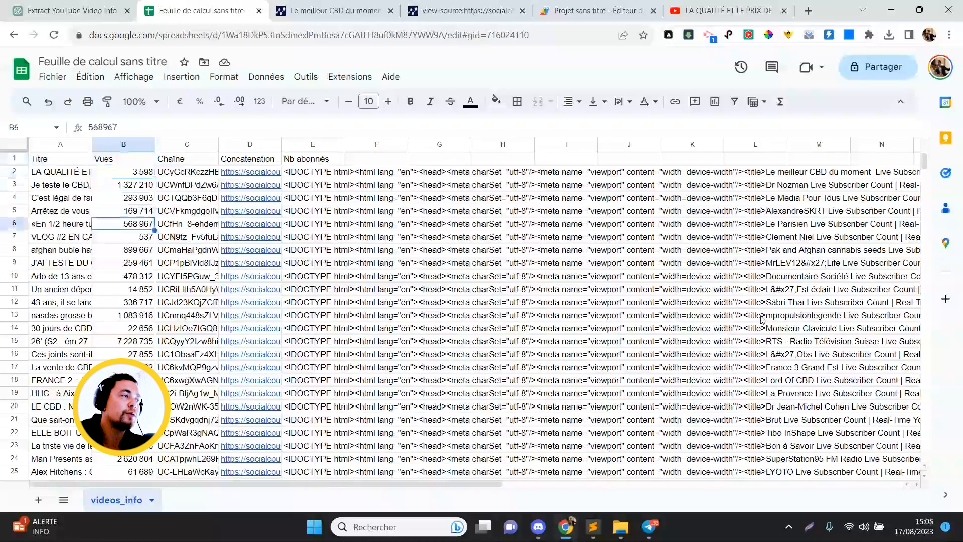
{"action": "key", "text": "Right"}
{"action": "key", "text": "Right"}
{"action": "key", "text": "Right"}
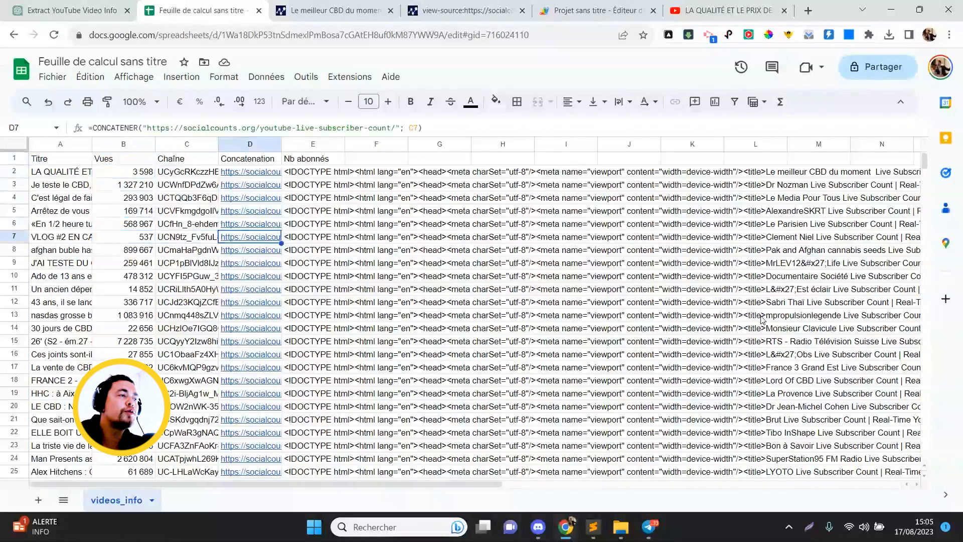
{"action": "key", "text": "Down"}
{"action": "key", "text": "Down"}
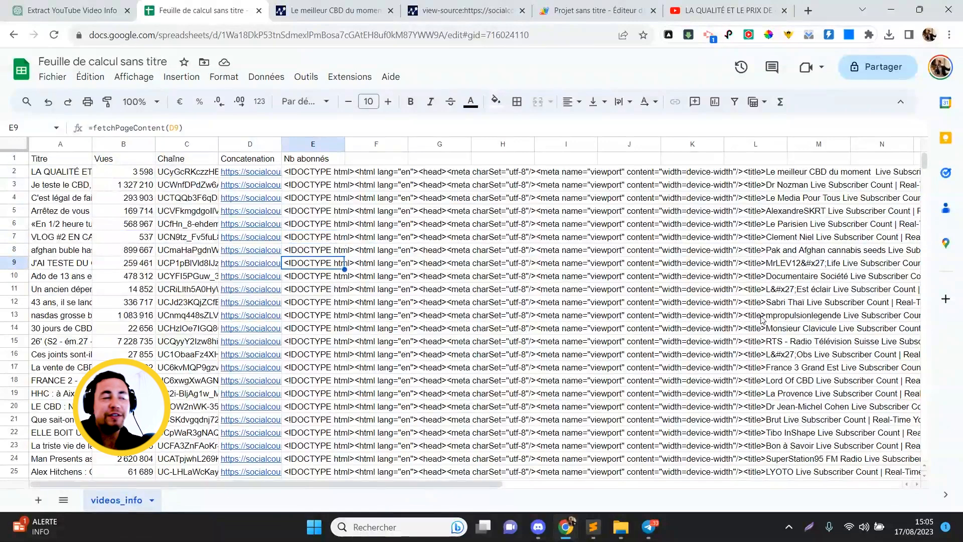
Review the fetched page code in column E from row 9 down to row 63.
{"action": "key", "text": "Down"}
{"action": "key", "text": "Down"}
{"action": "key", "text": "Down"}
{"action": "key", "text": "Down"}
{"action": "key", "text": "Down"}
{"action": "key", "text": "Down"}
{"action": "key", "text": "Down"}
{"action": "key", "text": "Down"}
{"action": "key", "text": "Down"}
{"action": "key", "text": "Down"}
{"action": "key", "text": "Down"}
{"action": "key", "text": "Down"}
{"action": "key", "text": "Down"}
{"action": "key", "text": "Down"}
{"action": "key", "text": "Down"}
{"action": "key", "text": "Down"}
{"action": "key", "text": "Down"}
{"action": "key", "text": "Down"}
{"action": "key", "text": "Down"}
{"action": "key", "text": "Down"}
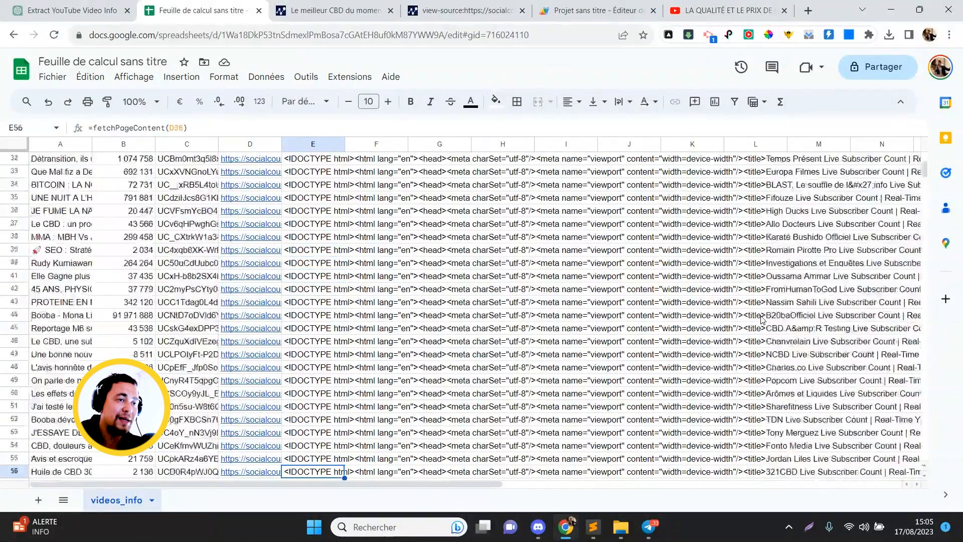
{"action": "key", "text": "Down"}
{"action": "key", "text": "Down"}
{"action": "key", "text": "Down"}
{"action": "key", "text": "Down"}
{"action": "key", "text": "Down"}
{"action": "key", "text": "Down"}
{"action": "key", "text": "Down"}
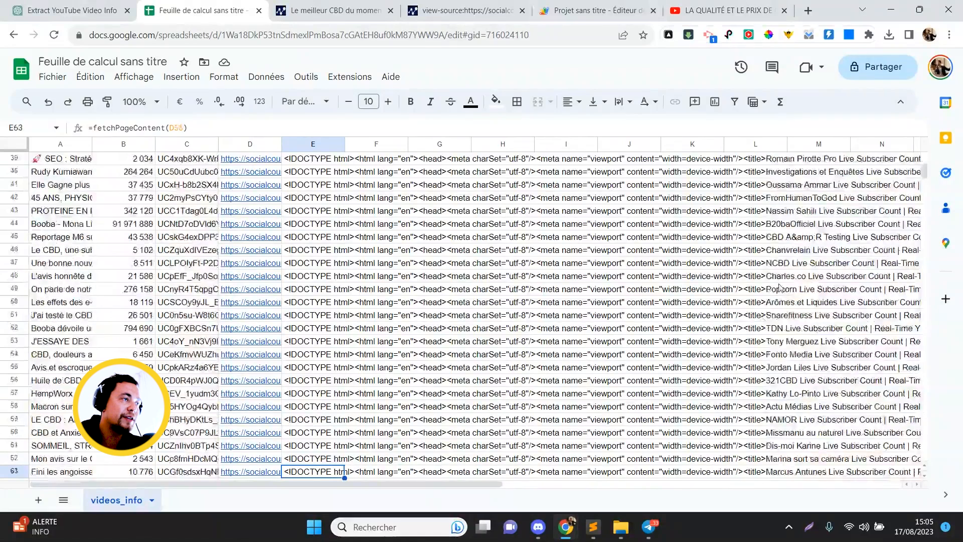
Download the videos_info sheet as a comma-separated CSV file and close the Socialcounts page-source tab.
{"action": "key", "text": "ctrl+Up"}
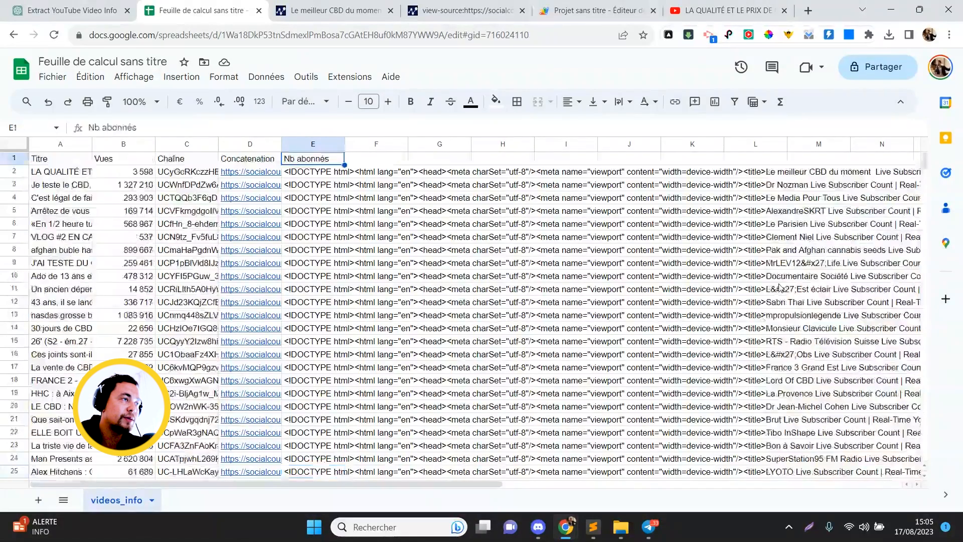
{"action": "left_click", "coordinate": [52, 77]}
{"action": "mouse_move", "coordinate": [211, 243]}
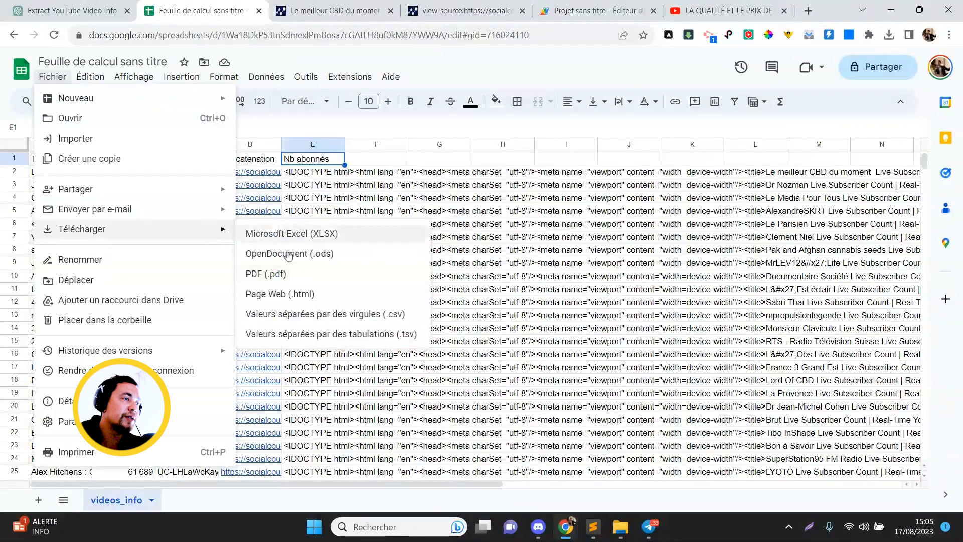
{"action": "left_click", "coordinate": [295, 315]}
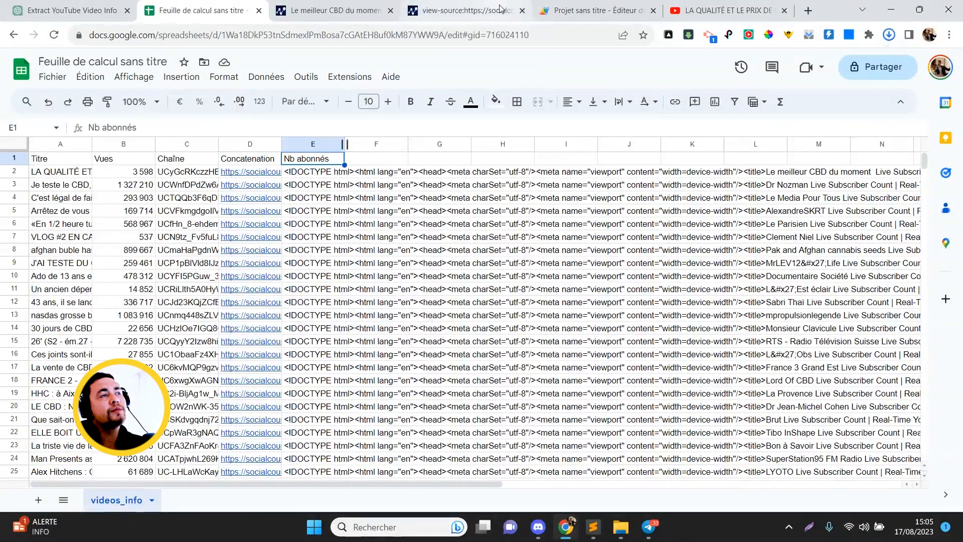
{"action": "middle_click", "coordinate": [444, 5]}
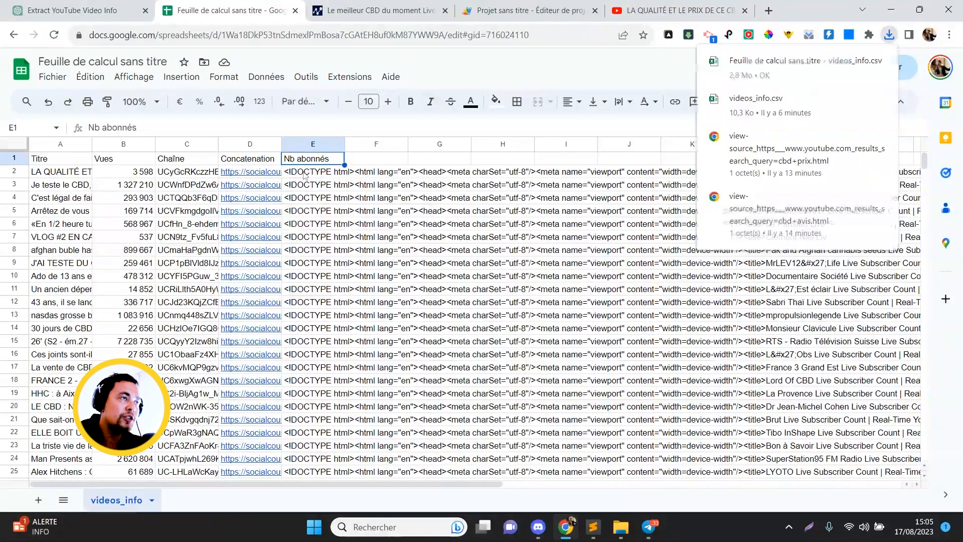
Attach the downloaded CSV in ChatGPT and enter a prompt to extract column E's XXXX value, using "has 32200 subscribers" as the example.
{"action": "left_click", "coordinate": [132, 4]}
{"action": "left_click", "coordinate": [226, 10]}
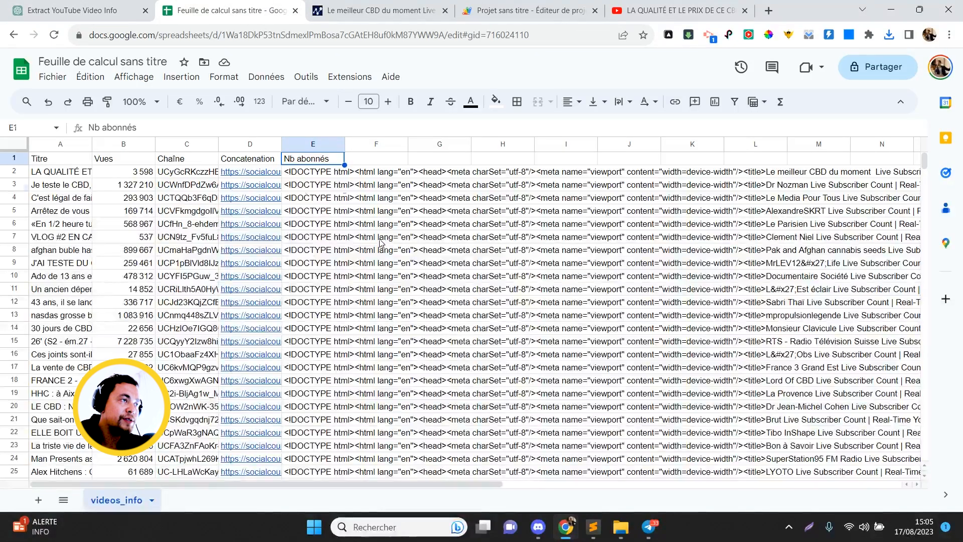
{"action": "left_click", "coordinate": [304, 187]}
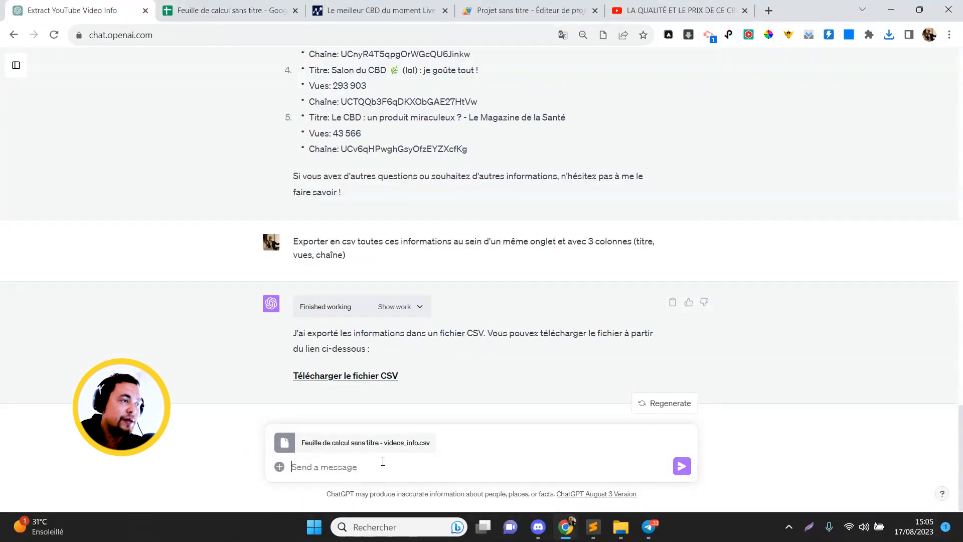
{"action": "key", "text": "ctrl+v"}
{"action": "key", "text": "BackSpace"}
{"action": "type", "text": "E,"}
{"action": "left_click", "coordinate": [430, 369]}
{"action": "type", "text": "r"}
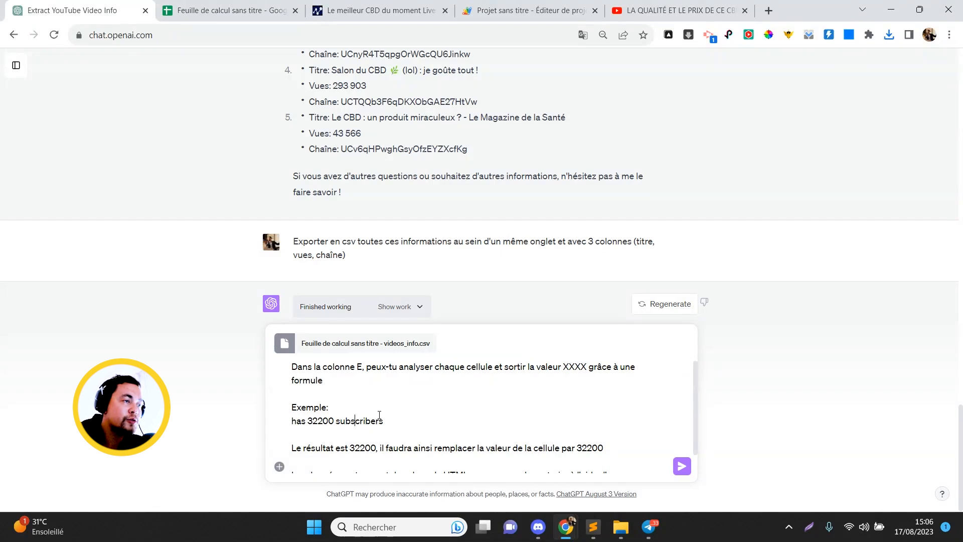
Compare the prompt's "has 32200 subscribers" example with the fetched page code in column E of the spreadsheet.
{"action": "triple_click", "coordinate": [277, 426]}
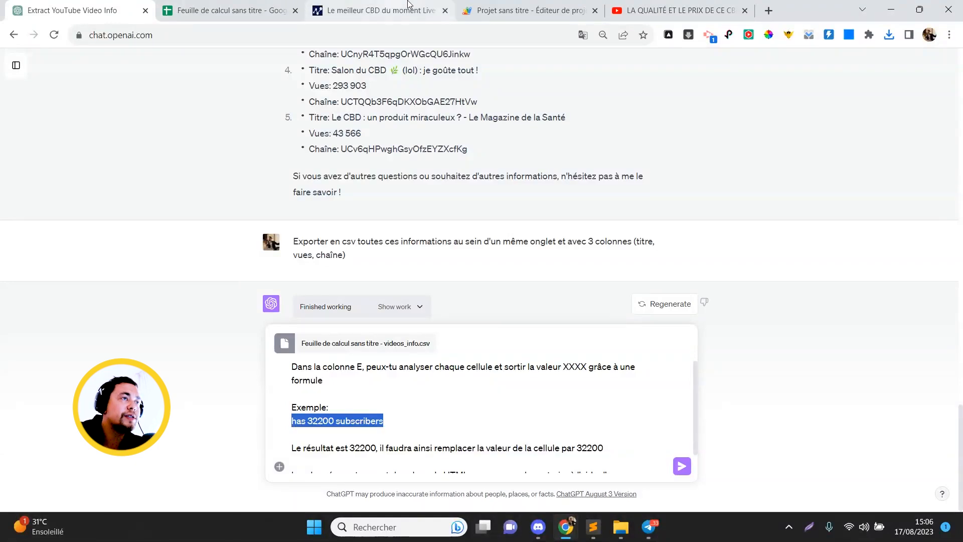
{"action": "left_click", "coordinate": [225, 10]}
{"action": "left_click_drag", "start_coordinate": [314, 199], "coordinate": [327, 386]}
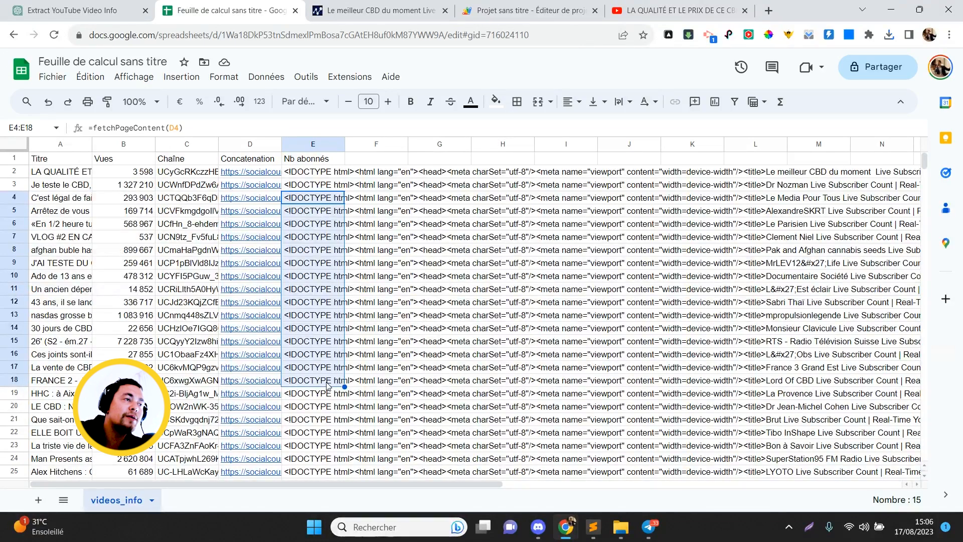
{"action": "left_click", "coordinate": [86, 5]}
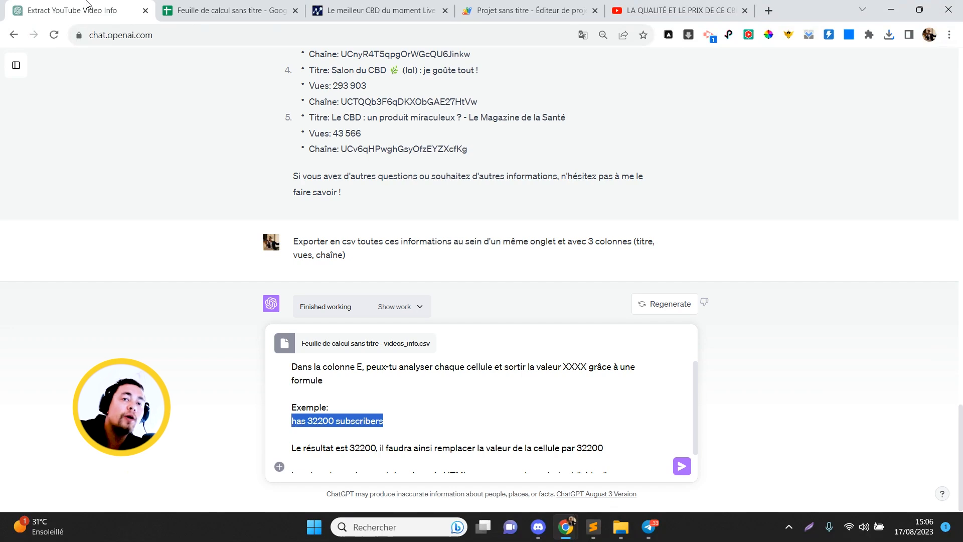
Check the prompt's closing instruction about extracting the HTML data with a regular expression, and send the message to ChatGPT.
{"action": "key", "text": "Down"}
{"action": "key", "text": "Down"}
{"action": "key", "text": "Down"}
{"action": "key", "text": "Down"}
{"action": "key", "text": "Down"}
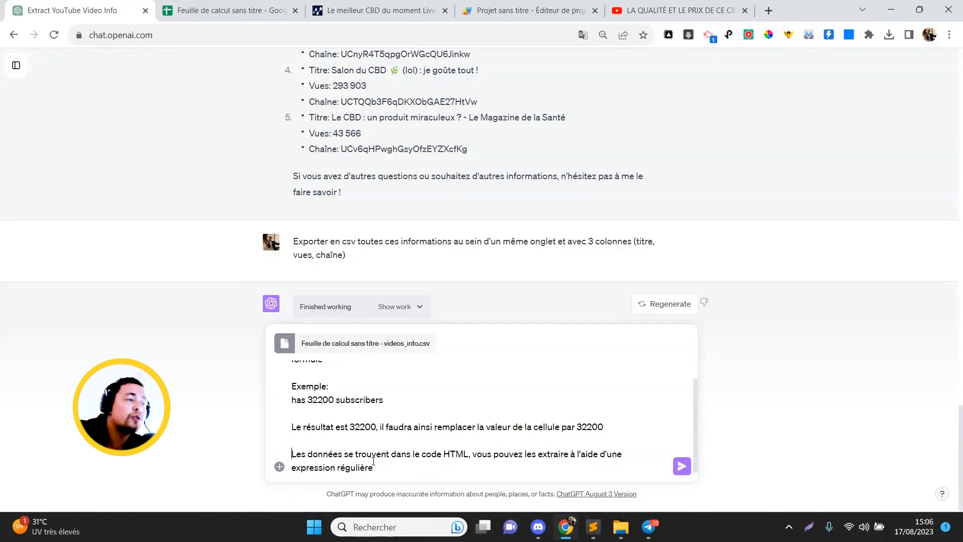
{"action": "key", "text": "Return"}
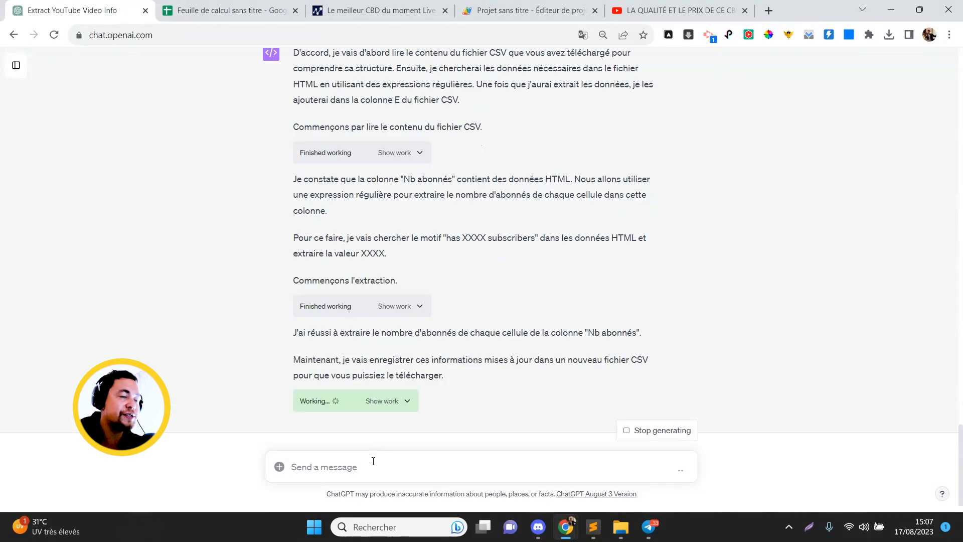
{"action": "left_click", "coordinate": [260, 10]}
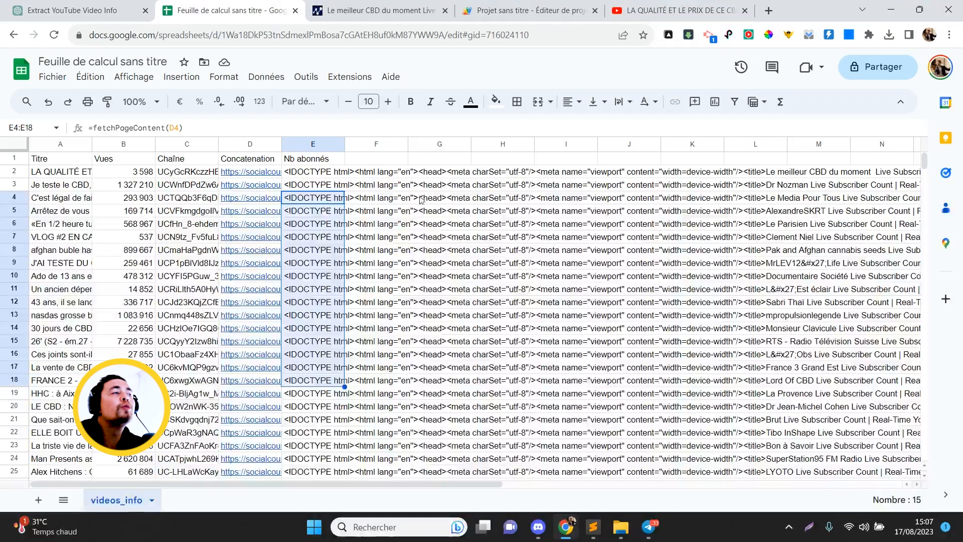
{"action": "left_click", "coordinate": [366, 174]}
{"action": "key", "text": "Down"}
{"action": "key", "text": "Down"}
{"action": "key", "text": "Down"}
{"action": "key", "text": "Down"}
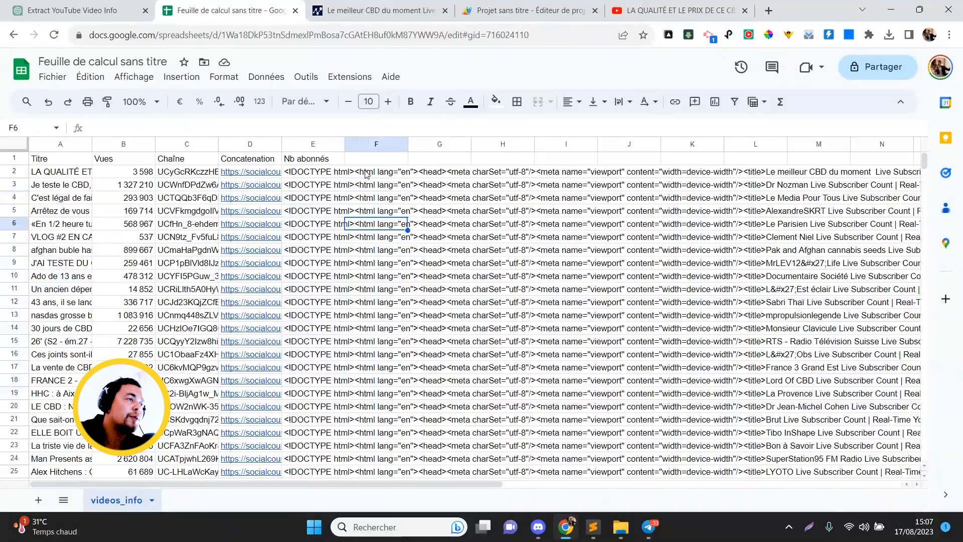
Download the updated CSV from ChatGPT and import it into Google Sheets as the spreadsheet updated_videos_info.
{"action": "left_click", "coordinate": [125, 7]}
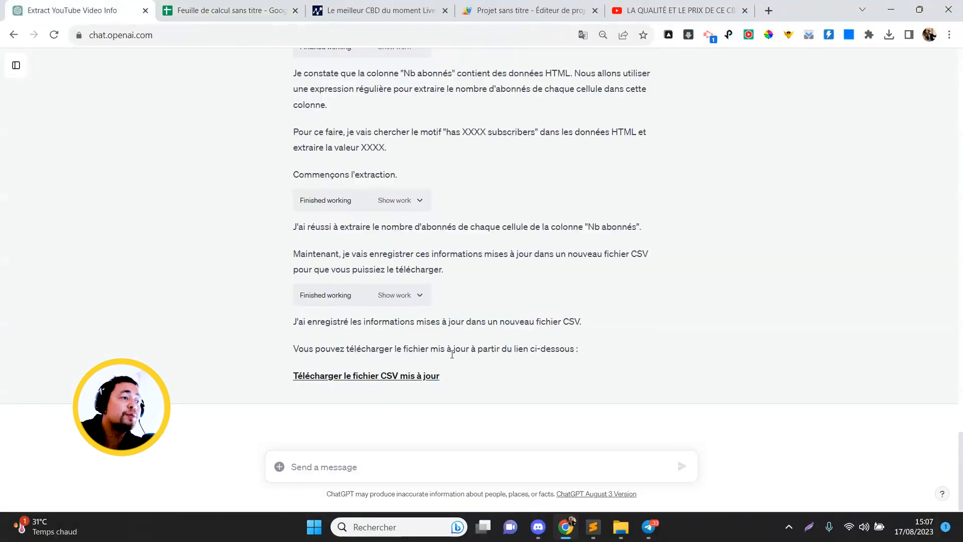
{"action": "left_click", "coordinate": [400, 381]}
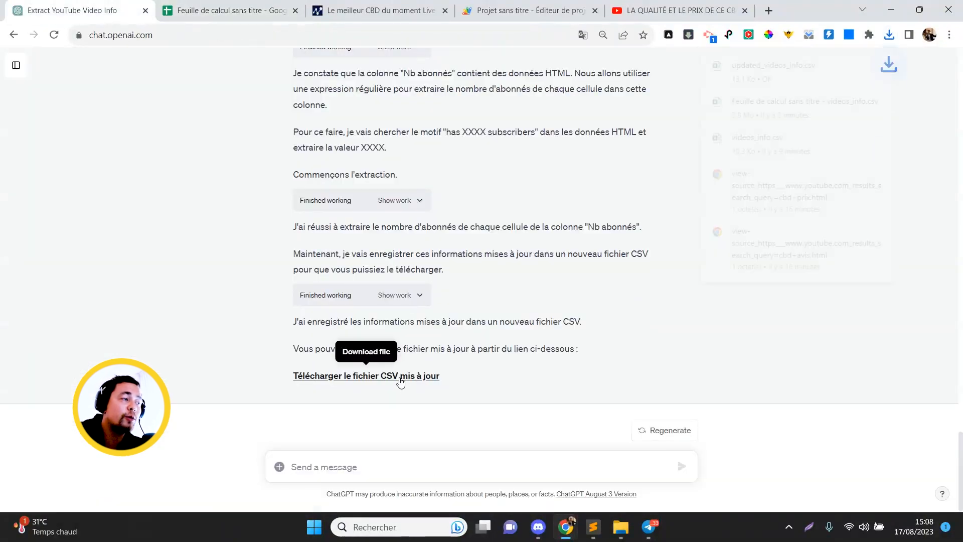
{"action": "left_click", "coordinate": [275, 4]}
{"action": "left_click", "coordinate": [52, 77]}
{"action": "left_click", "coordinate": [131, 148]}
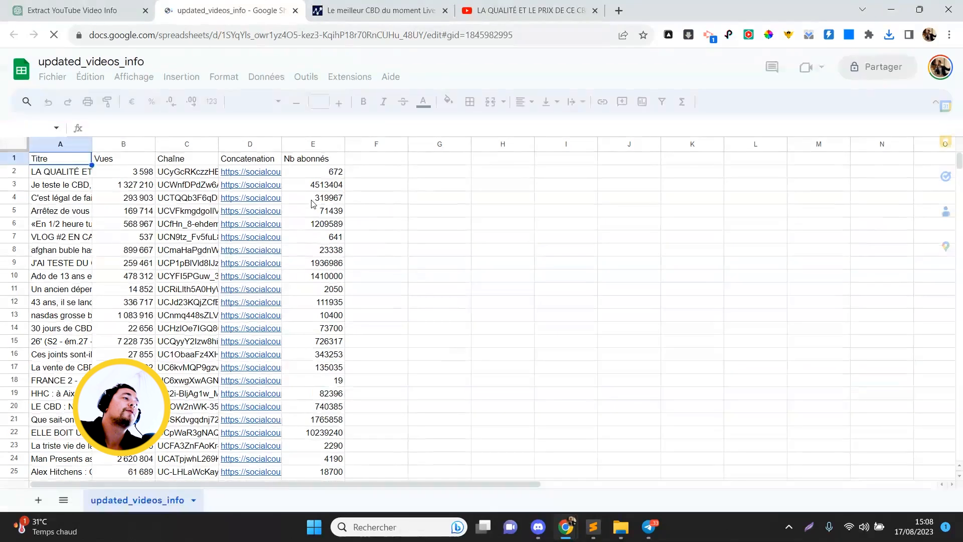
Examine row 2 of the imported sheet, from the video title and views to the Socialcounts link and subscriber number.
{"action": "left_click", "coordinate": [311, 202]}
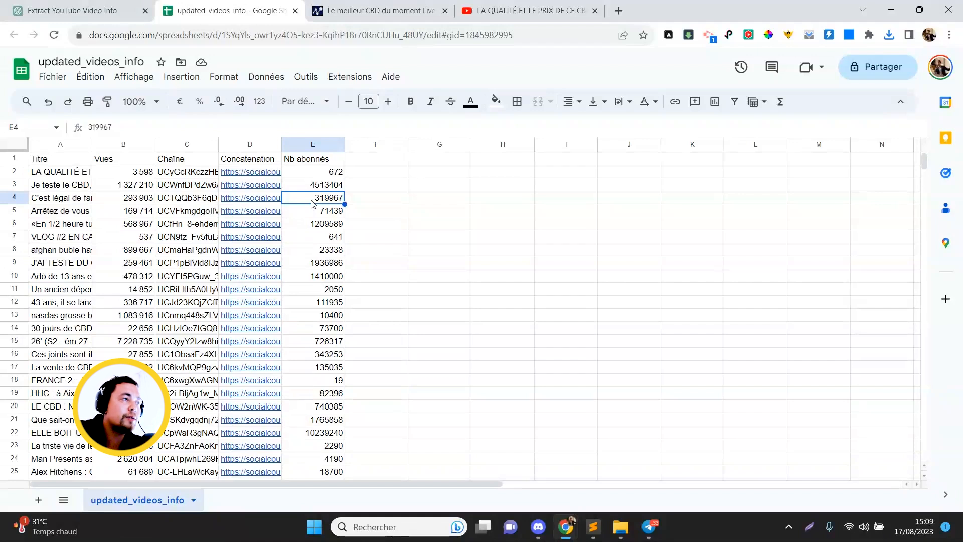
{"action": "key", "text": "Left"}
{"action": "key", "text": "Left"}
{"action": "key", "text": "Left"}
{"action": "key", "text": "Left"}
{"action": "key", "text": "Up"}
{"action": "key", "text": "Up"}
{"action": "key", "text": "Right"}
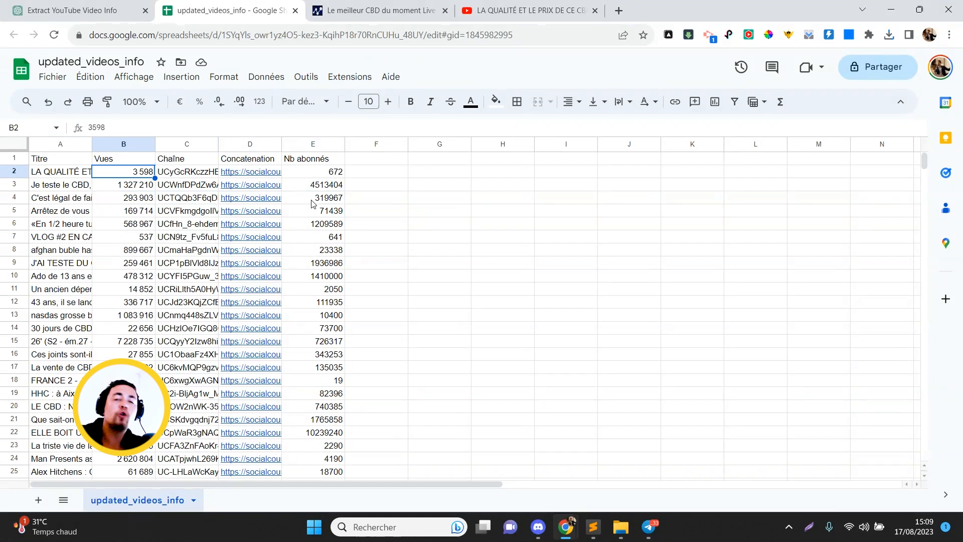
{"action": "key", "text": "Left"}
{"action": "key", "text": "Right"}
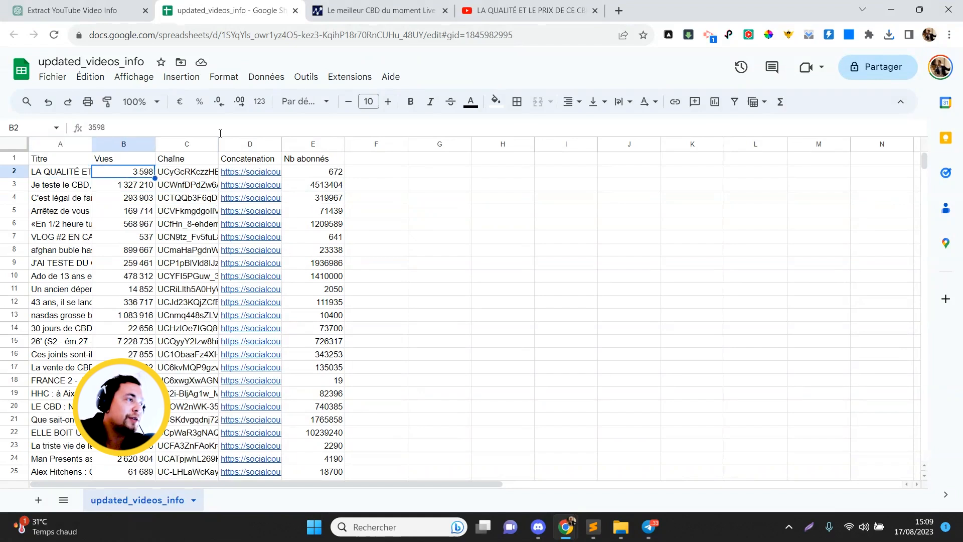
{"action": "key", "text": "Right"}
{"action": "key", "text": "Right"}
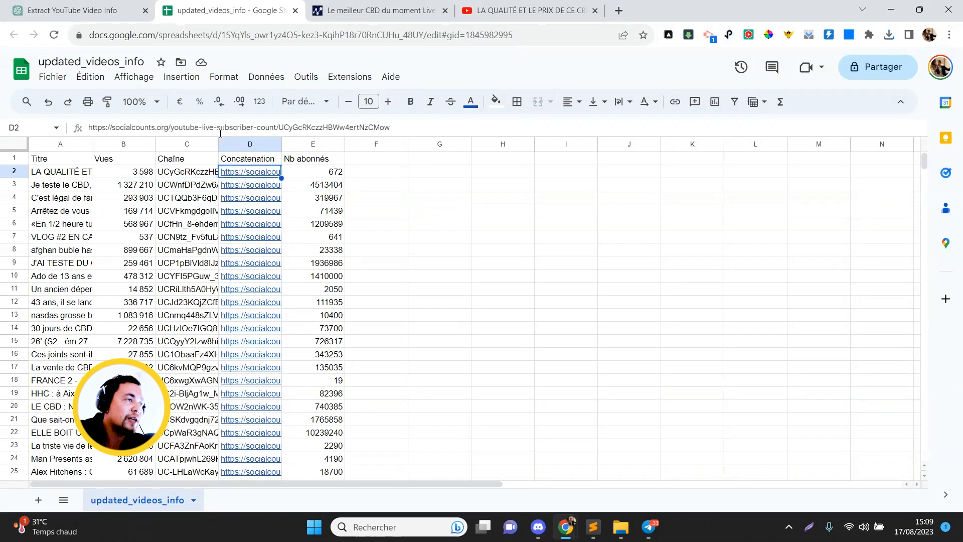
{"action": "key", "text": "Right"}
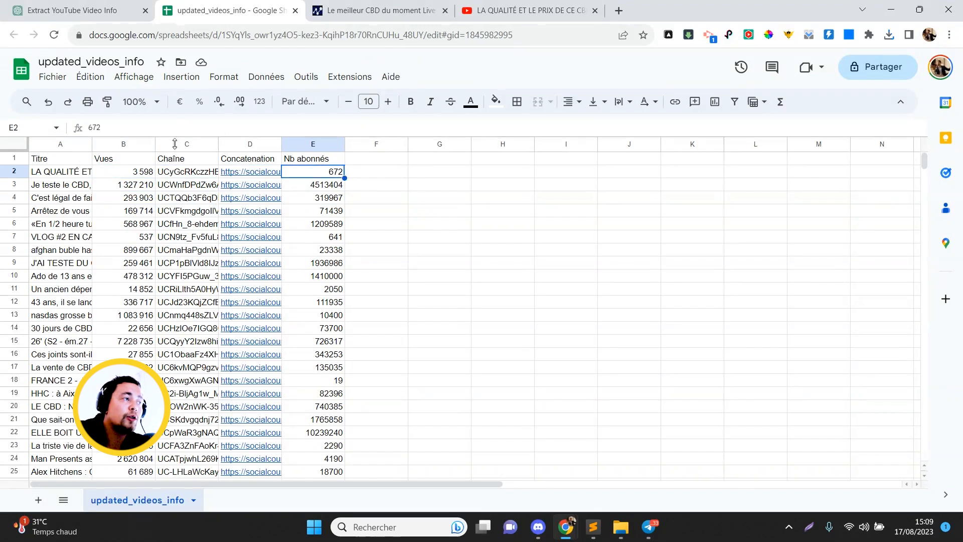
Compare the view count in B2 with the extracted subscriber counts in E2:E9.
{"action": "left_click", "coordinate": [139, 176]}
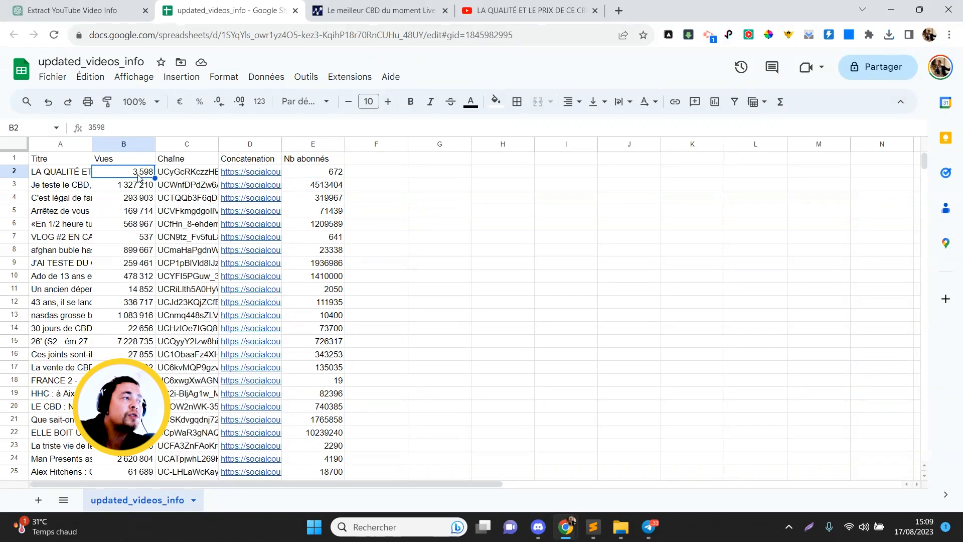
{"action": "left_click_drag", "start_coordinate": [314, 174], "coordinate": [325, 266]}
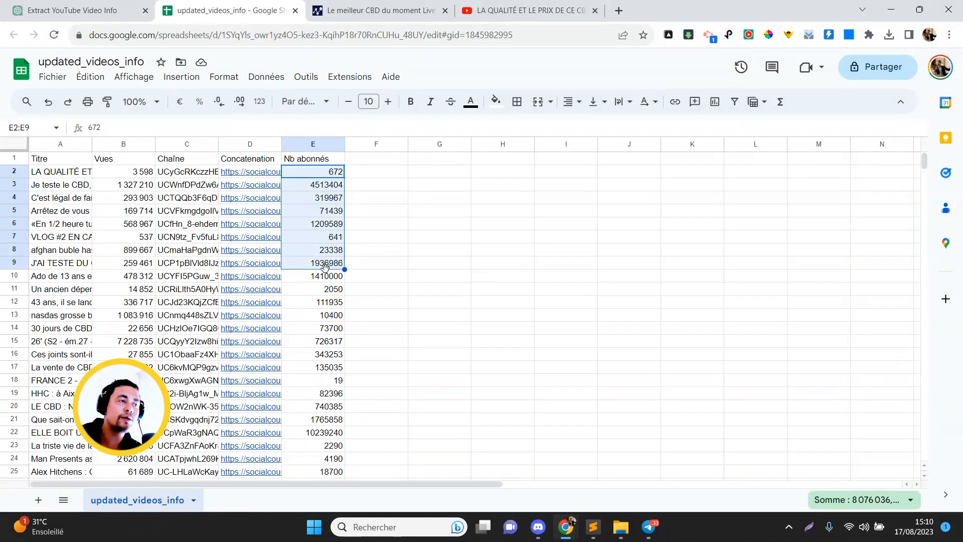
{"action": "left_click", "coordinate": [53, 76]}
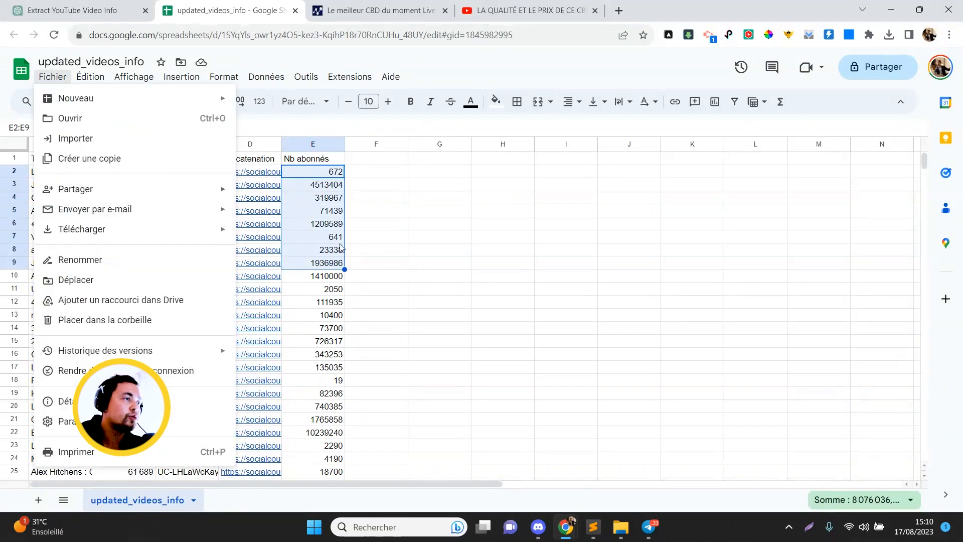
{"action": "left_click", "coordinate": [330, 282]}
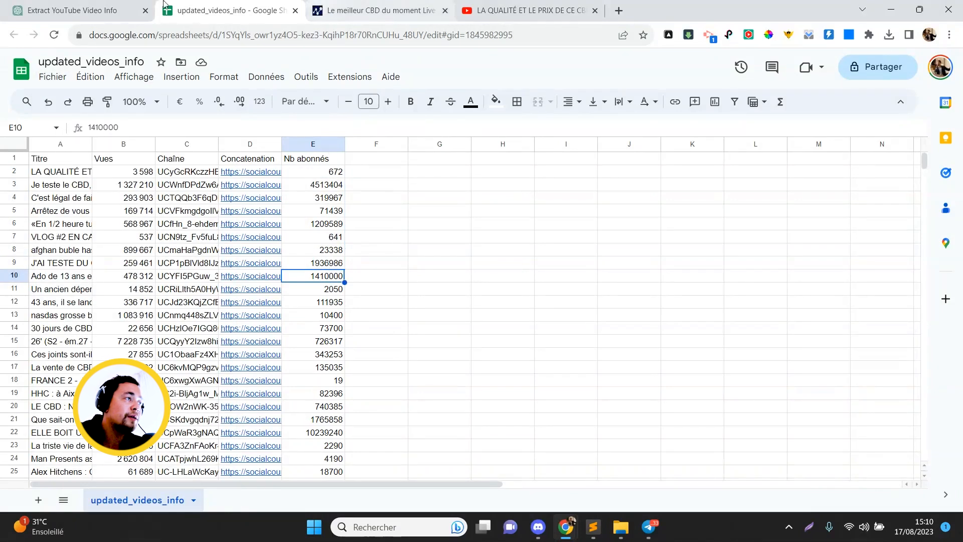
Switch to ChatGPT and start a message with "En colonne B tu as le nombre de vues pour chaque vidéo".
{"action": "left_click", "coordinate": [95, 5]}
{"action": "left_click", "coordinate": [348, 476]}
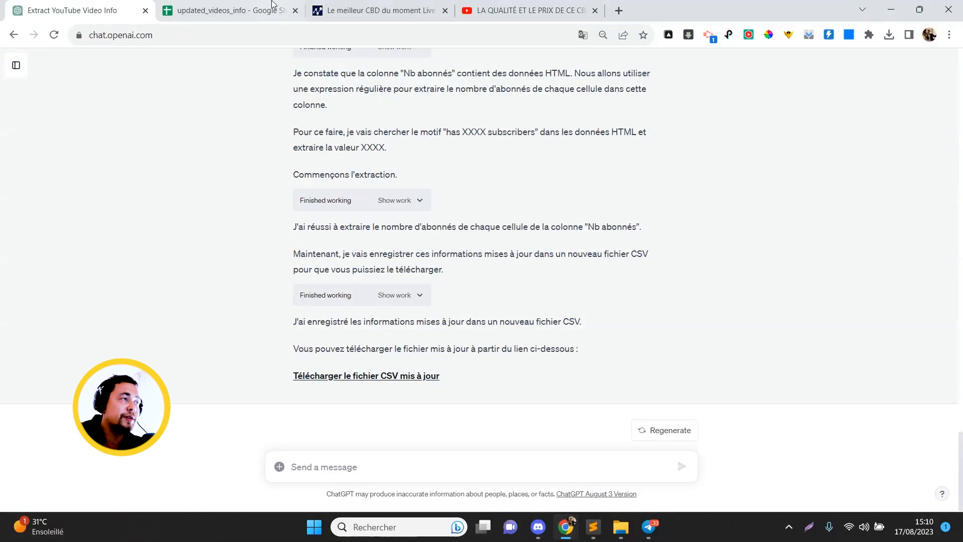
{"action": "type", "text": "En colonne B tu as le"}
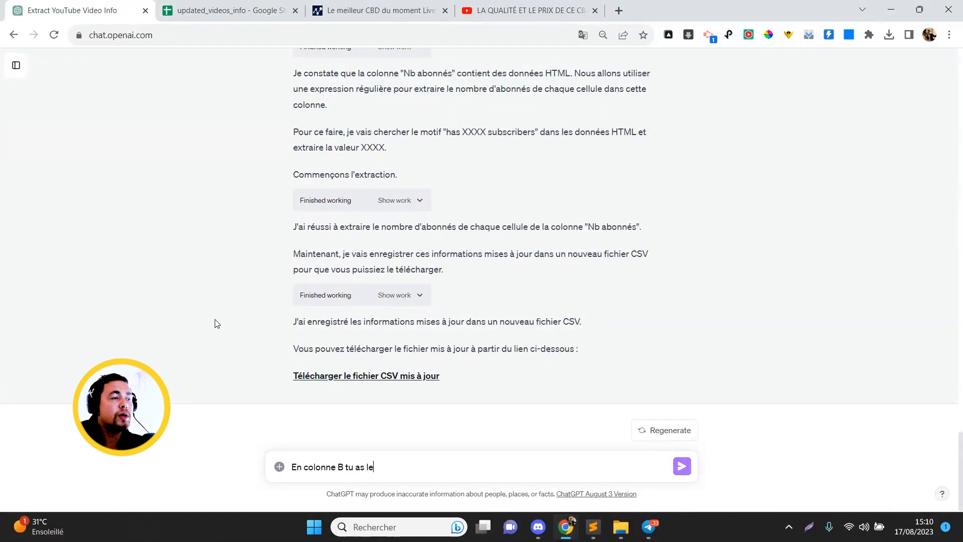
{"action": "type", "text": " nombre de vues pou"}
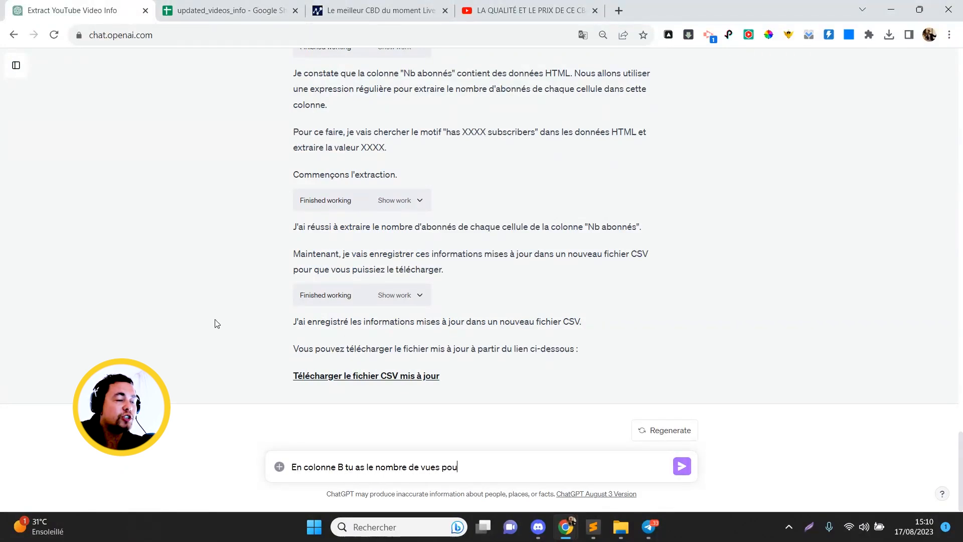
{"action": "type", "text": "r chaque vidéo"}
Add a new line reading "En colonne E tu as le nom d'abonné de la chaîne Youtube qui a édité la vidéo".
{"action": "key", "text": "shift+Return"}
{"action": "type", "text": "En colonne"}
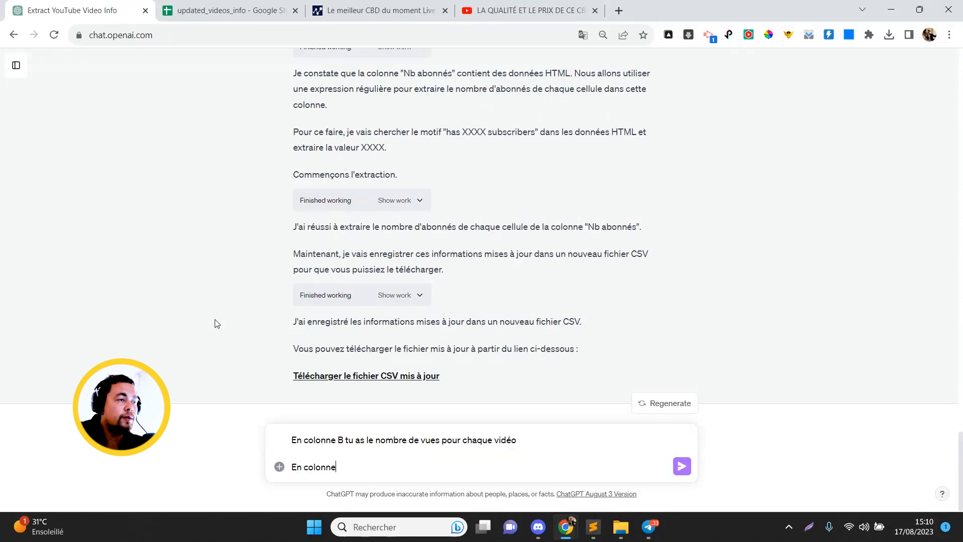
{"action": "type", "text": " E tu as le nom d'abonné "}
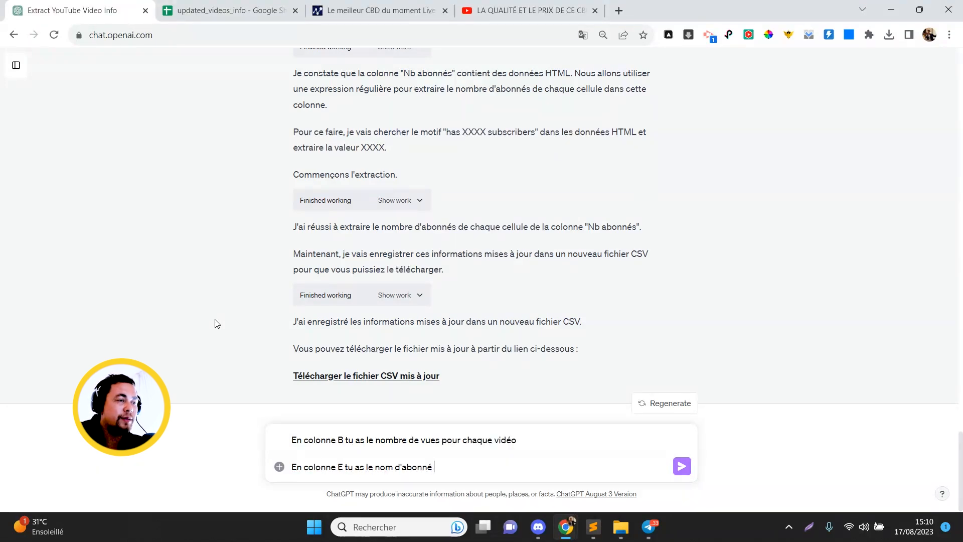
{"action": "type", "text": "de la chaîne Youtube qui a "}
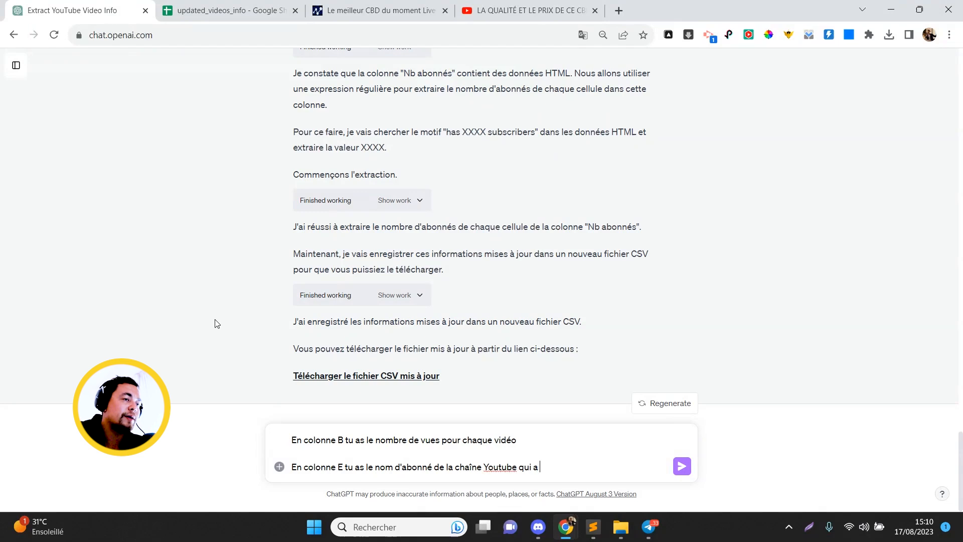
{"action": "type", "text": "édité la vidéo"}
Add "Ici ton objectif va être de créer un ratio qui identifie les vidéos avec le + de vues et qui ont le - d'abonnés" and send it.
{"action": "key", "text": "shift+Return"}
{"action": "type", "text": "Ici to"}
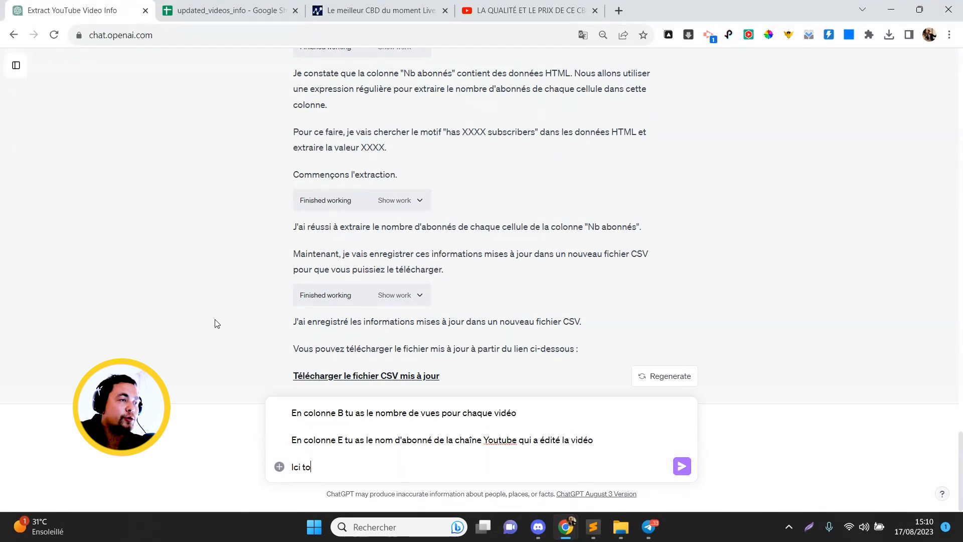
{"action": "type", "text": "n objectif va être de"}
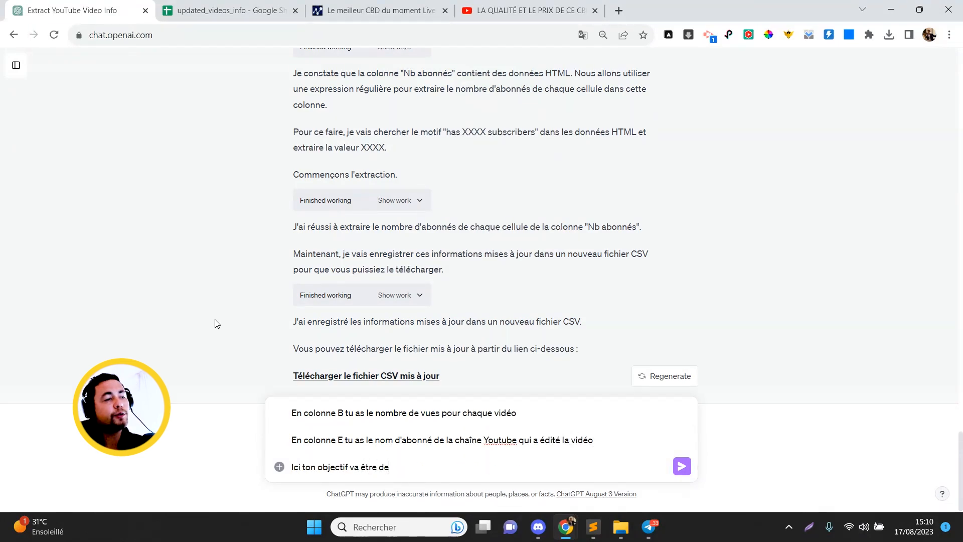
{"action": "type", "text": " créer un ratio qui "}
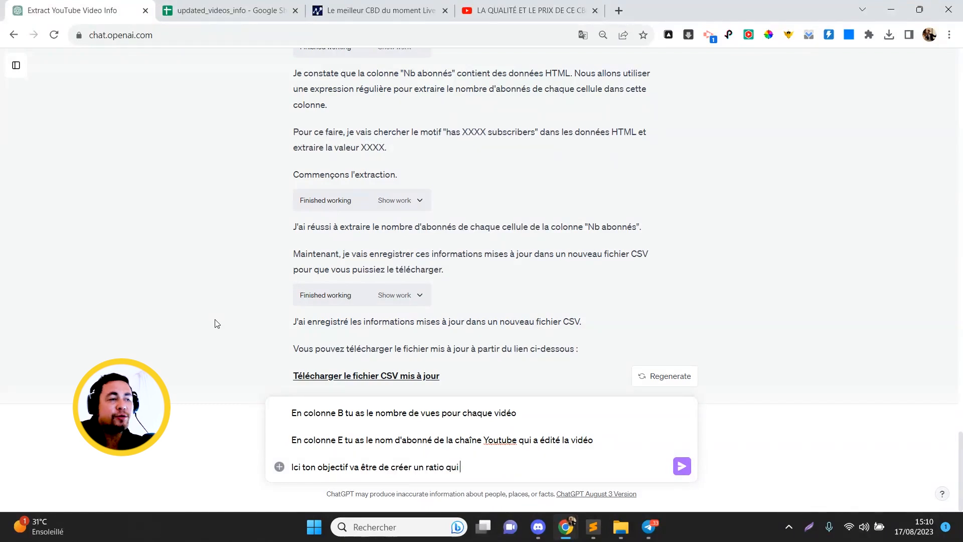
{"action": "type", "text": "identifie les vidéos ave"}
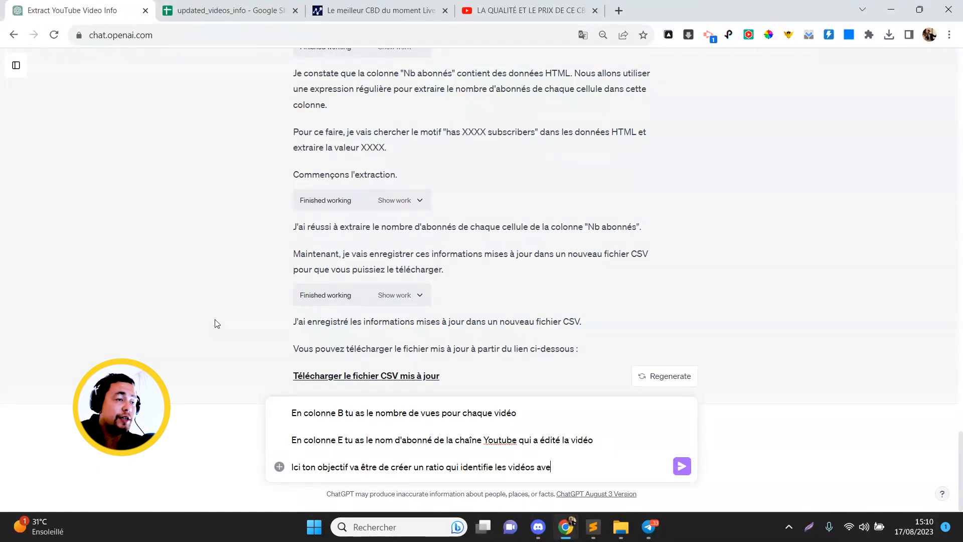
{"action": "type", "text": "c le + de vues et qui ont"}
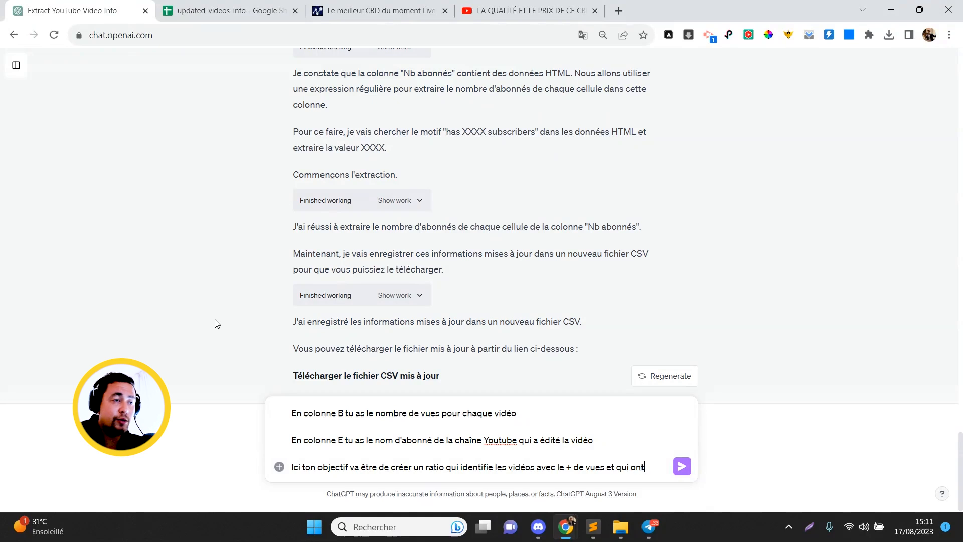
{"action": "type", "text": " le "}
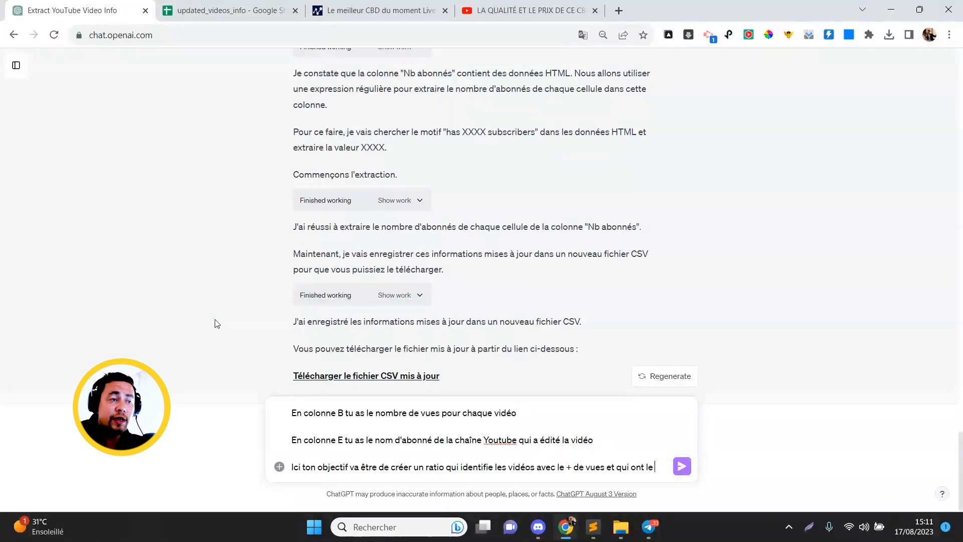
{"action": "type", "text": "- d'abonnes"}
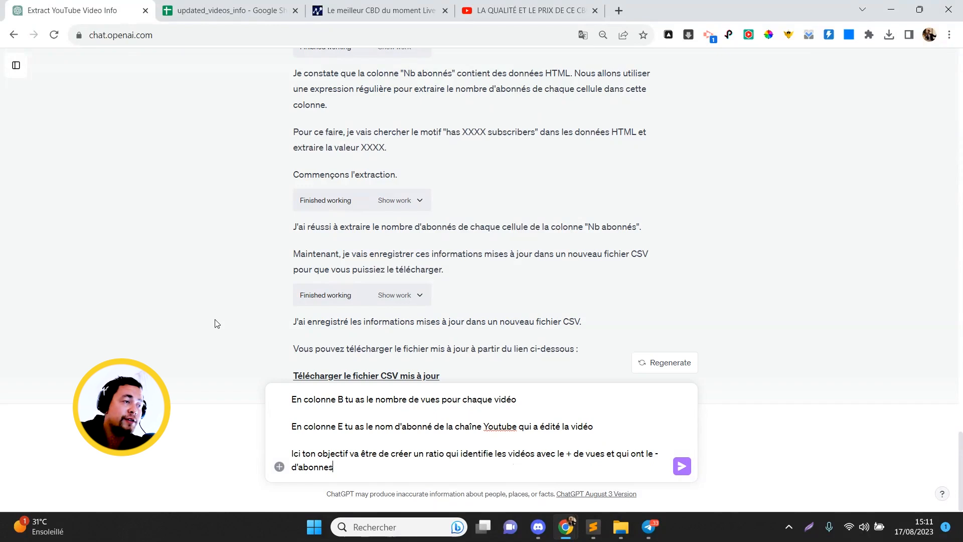
{"action": "key", "text": "Return"}
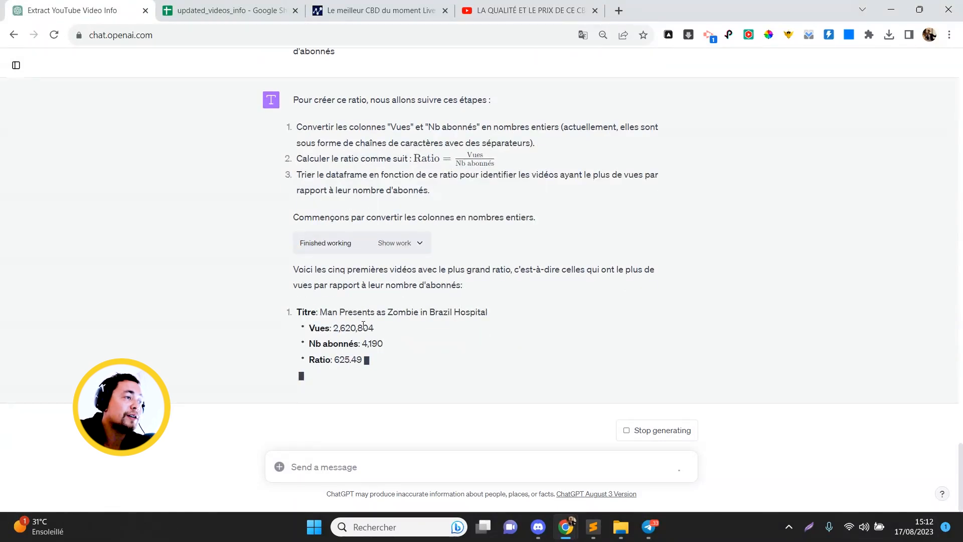
Compare the views with the subscriber counts of the first two videos in ChatGPT's ratio ranking.
{"action": "double_click", "coordinate": [355, 327]}
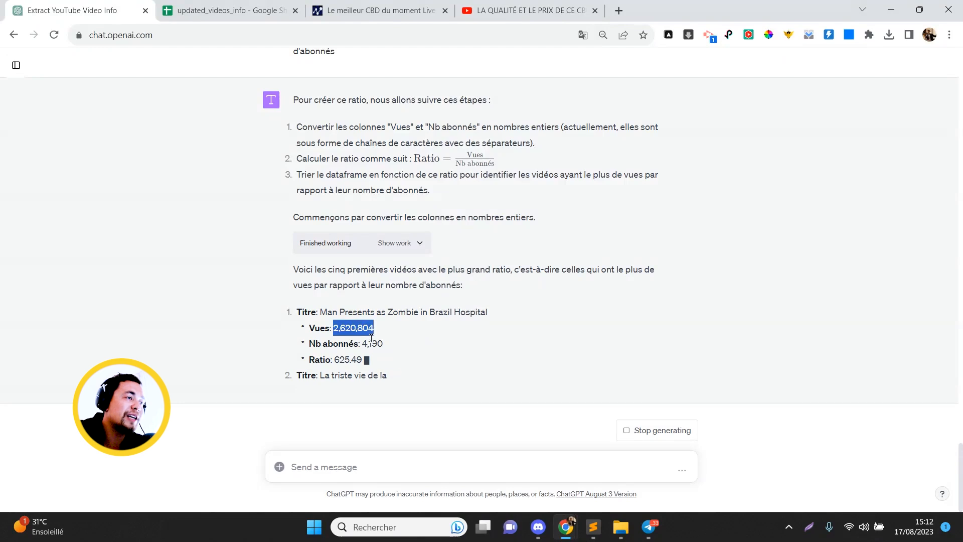
{"action": "double_click", "coordinate": [372, 341]}
{"action": "left_click_drag", "start_coordinate": [343, 341], "coordinate": [333, 328]}
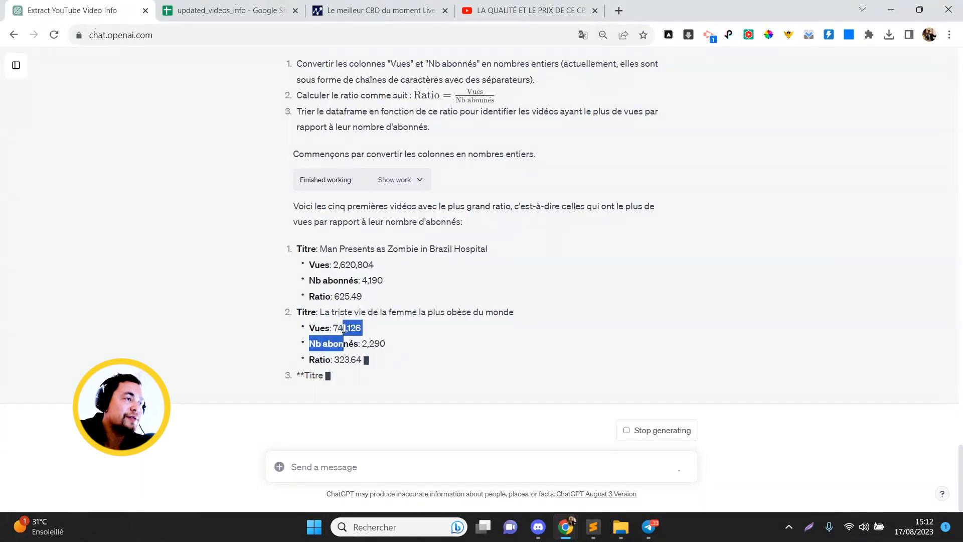
{"action": "double_click", "coordinate": [344, 328]}
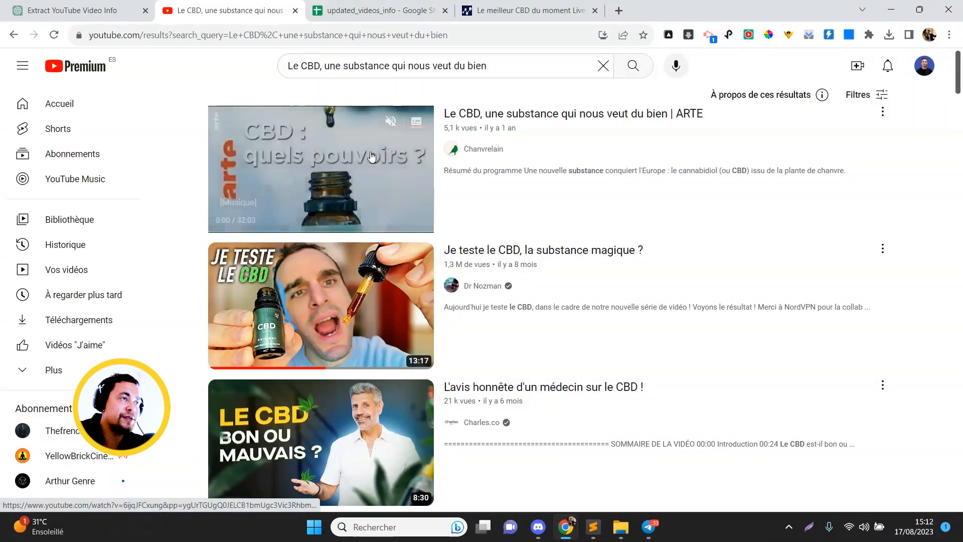
Open the YouTube video "Le CBD, une substance qui nous veut du bien | ARTE", check its channel's subscribers, and return to ChatGPT.
{"action": "left_click", "coordinate": [371, 157]}
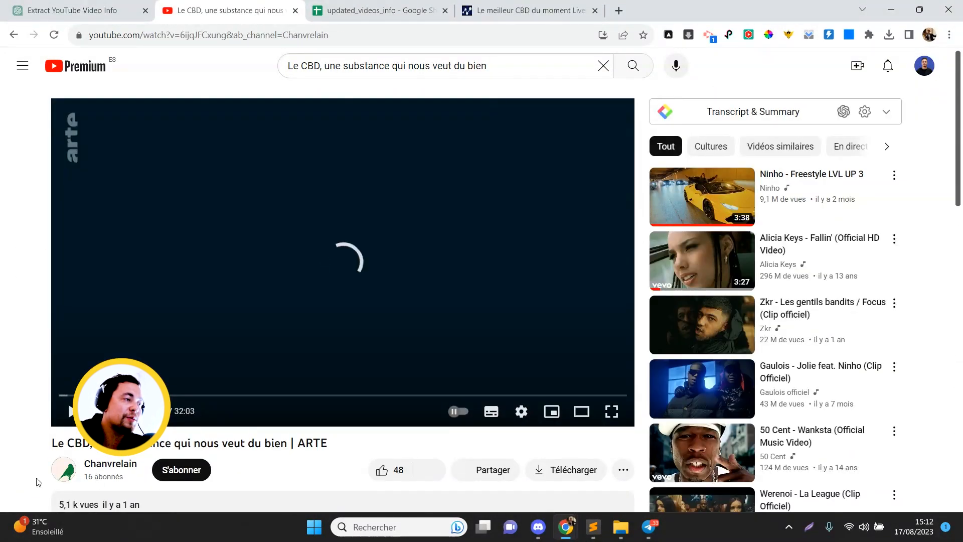
{"action": "scroll", "coordinate": [142, 277], "scroll_direction": "down", "scroll_amount": 2}
{"action": "left_click", "coordinate": [108, 10]}
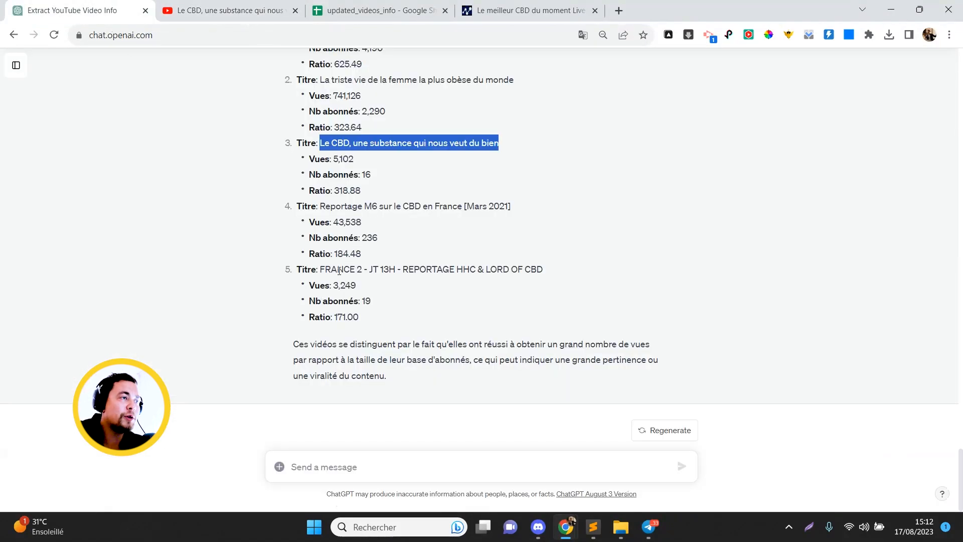
Search YouTube for the fifth-ranked title, "FRANCE 2 - JT 13H - REPORTAGE HHC & LORD OF CBD", copied from ChatGPT's answer.
{"action": "left_click_drag", "start_coordinate": [558, 274], "coordinate": [461, 269]}
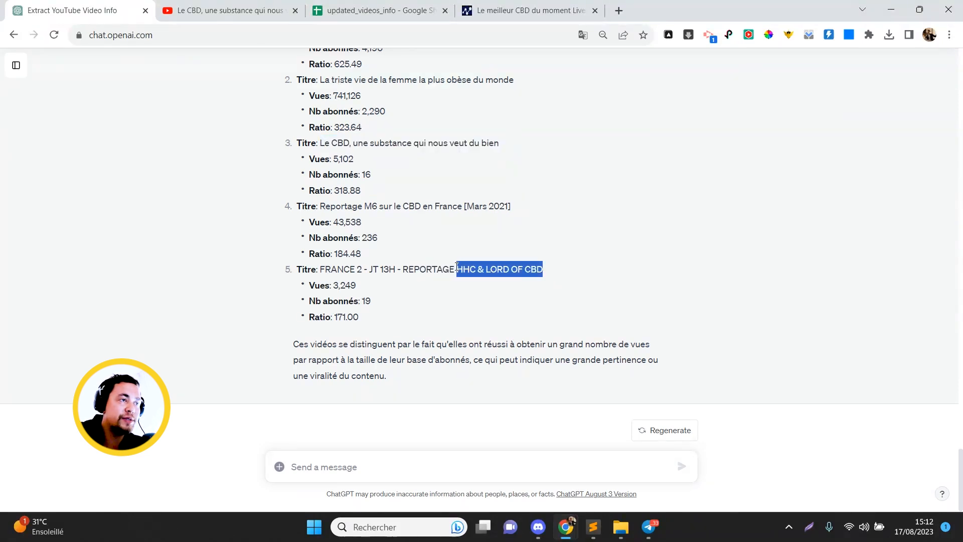
{"action": "double_click", "coordinate": [457, 268]}
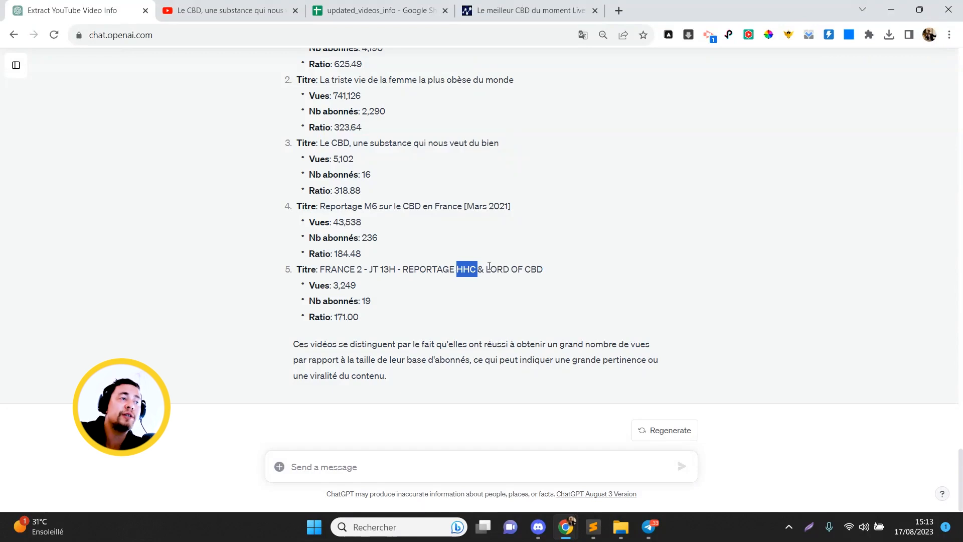
{"action": "left_click_drag", "start_coordinate": [549, 271], "coordinate": [320, 269]}
{"action": "key", "text": "ctrl+c"}
{"action": "left_click", "coordinate": [231, 11]}
{"action": "left_click", "coordinate": [306, 68]}
{"action": "key", "text": "ctrl+a"}
{"action": "key", "text": "ctrl+v"}
{"action": "key", "text": "Return"}
Check the subscriber count ChatGPT lists for the France 2 HHC report against the video's YouTube search result.
{"action": "left_click", "coordinate": [104, 9]}
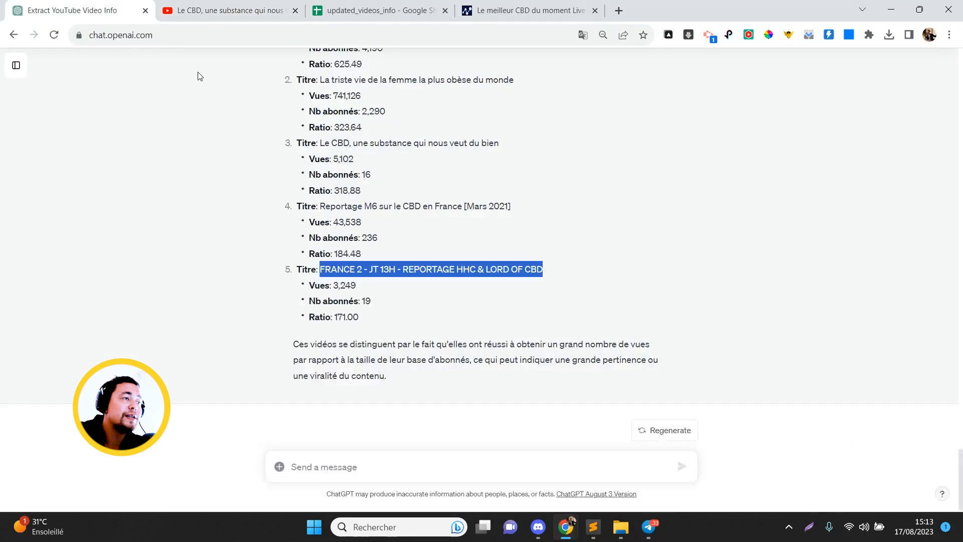
{"action": "left_click", "coordinate": [364, 297]}
{"action": "double_click", "coordinate": [367, 300]}
{"action": "left_click", "coordinate": [276, 3]}
{"action": "mouse_move", "coordinate": [401, 161]}
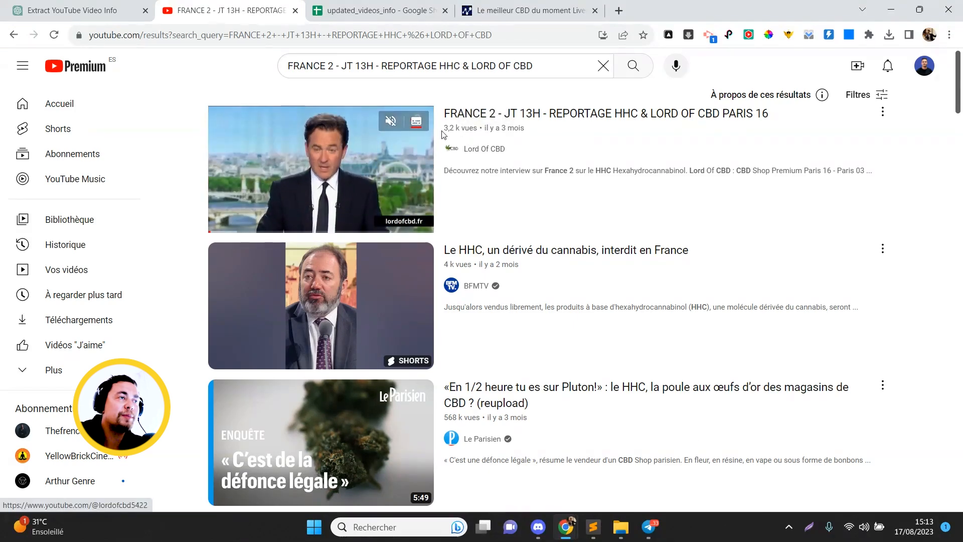
Send ChatGPT the request "Exporte moi tout ceci dans un CSV en partant du ratio le plus elevé".
{"action": "left_click", "coordinate": [71, 10]}
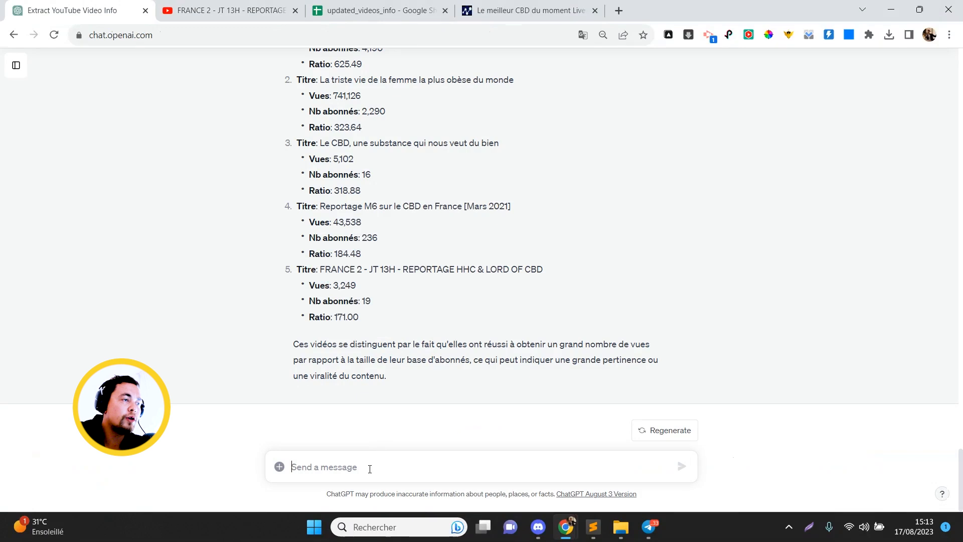
{"action": "type", "text": "Exporte moi tou"}
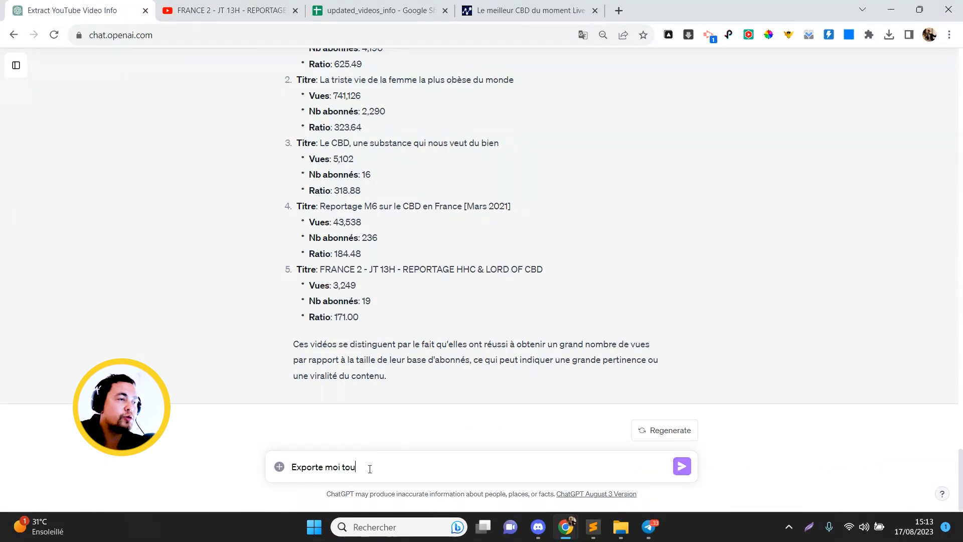
{"action": "type", "text": "t ceci dans un CSV e"}
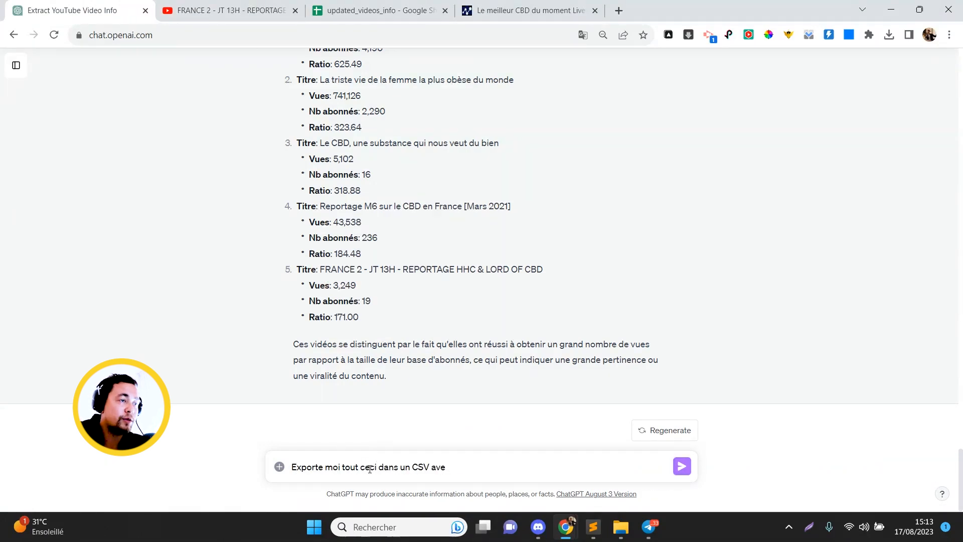
{"action": "type", "text": "n partant du ratio le plus elevé"}
{"action": "key", "text": "Return"}
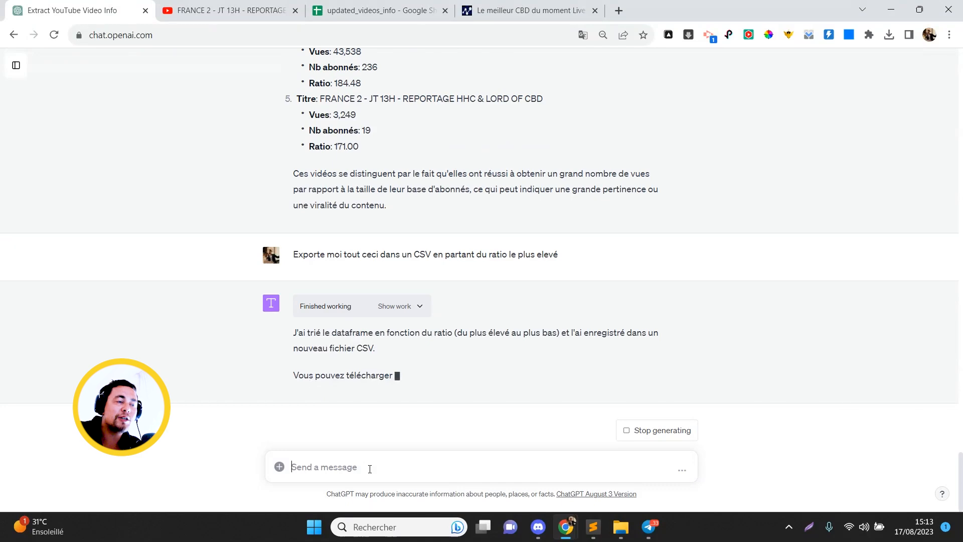
Download the sorted CSV from ChatGPT and import it into Google Sheets as the spreadsheet videos_info_sorted_by_ratio.
{"action": "left_click", "coordinate": [332, 377]}
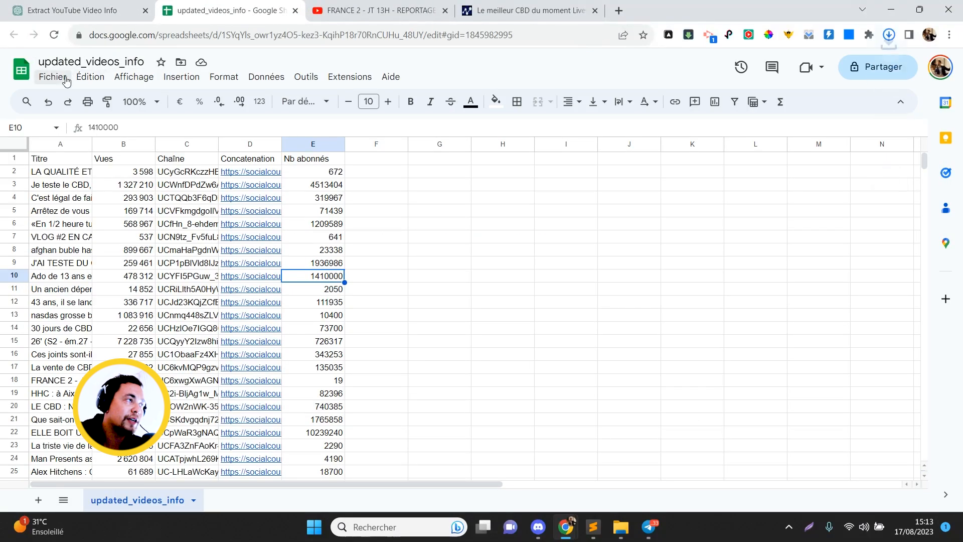
{"action": "left_click", "coordinate": [37, 76]}
{"action": "left_click", "coordinate": [405, 157]}
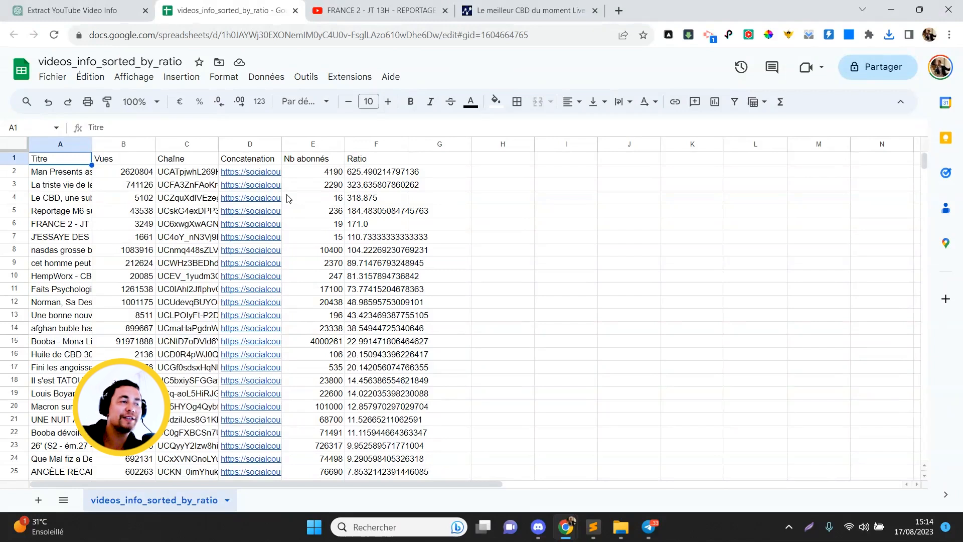
Widen the Titre column and fill the two HHC video titles in A7 and A6 with light green.
{"action": "left_click_drag", "start_coordinate": [92, 144], "coordinate": [252, 144]}
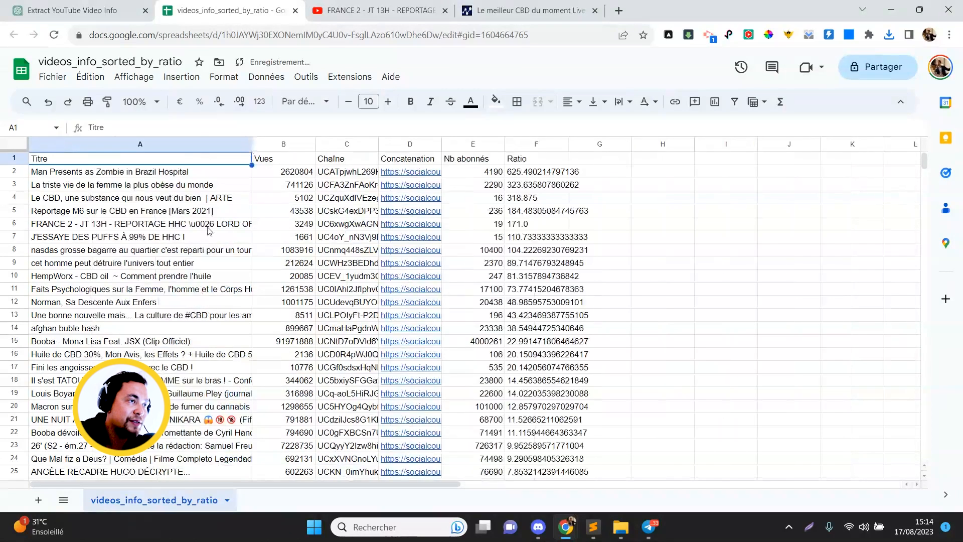
{"action": "left_click", "coordinate": [202, 226]}
{"action": "left_click", "coordinate": [203, 236]}
{"action": "double_click", "coordinate": [156, 238]}
{"action": "left_click_drag", "start_coordinate": [90, 237], "coordinate": [176, 237]}
{"action": "left_click", "coordinate": [495, 102]}
{"action": "left_click", "coordinate": [554, 176]}
{"action": "left_click", "coordinate": [208, 228]}
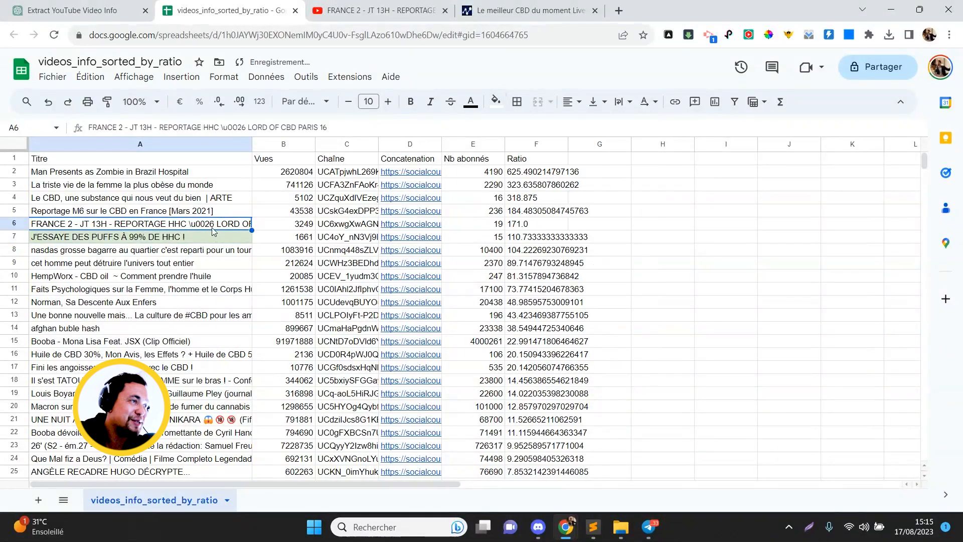
{"action": "left_click", "coordinate": [495, 101]}
{"action": "left_click", "coordinate": [554, 176]}
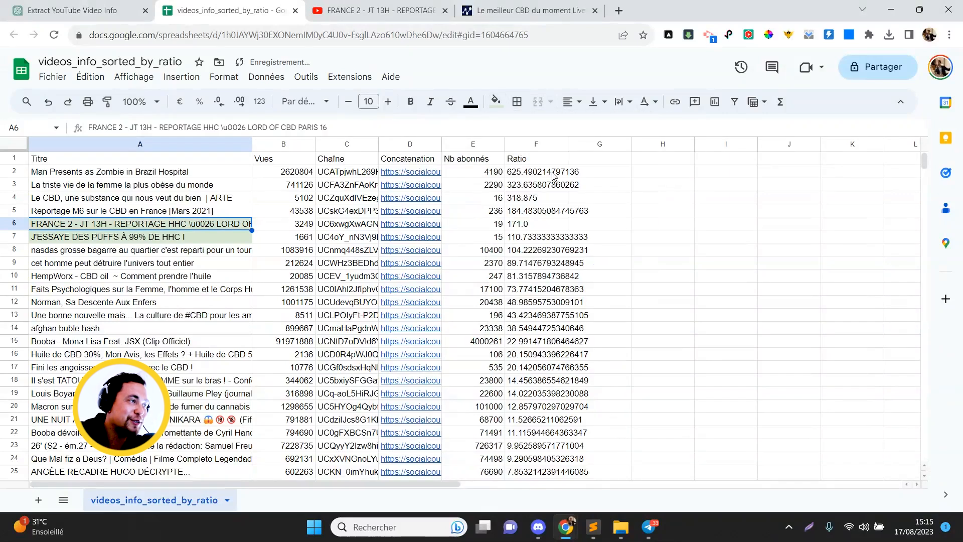
Widen the Titre column further to fit the France 2 title, and go to the HempWorx CBD oil title in A10.
{"action": "key", "text": "Down"}
{"action": "key", "text": "Down"}
{"action": "left_click_drag", "start_coordinate": [252, 144], "coordinate": [322, 144]}
{"action": "key", "text": "Down"}
{"action": "key", "text": "Down"}
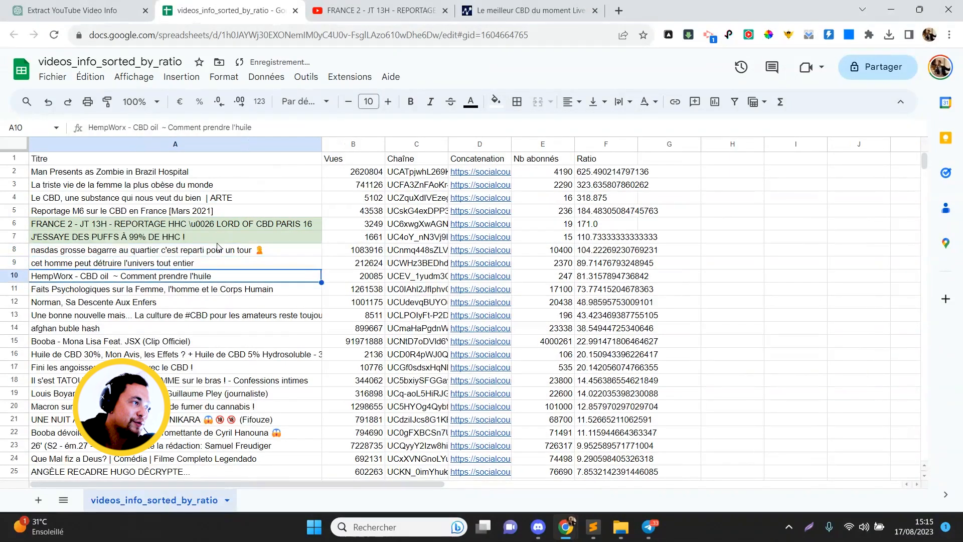
Examine the HempWorx video's row 10 from its view count across to the subscriber count and ratio.
{"action": "left_click", "coordinate": [349, 276]}
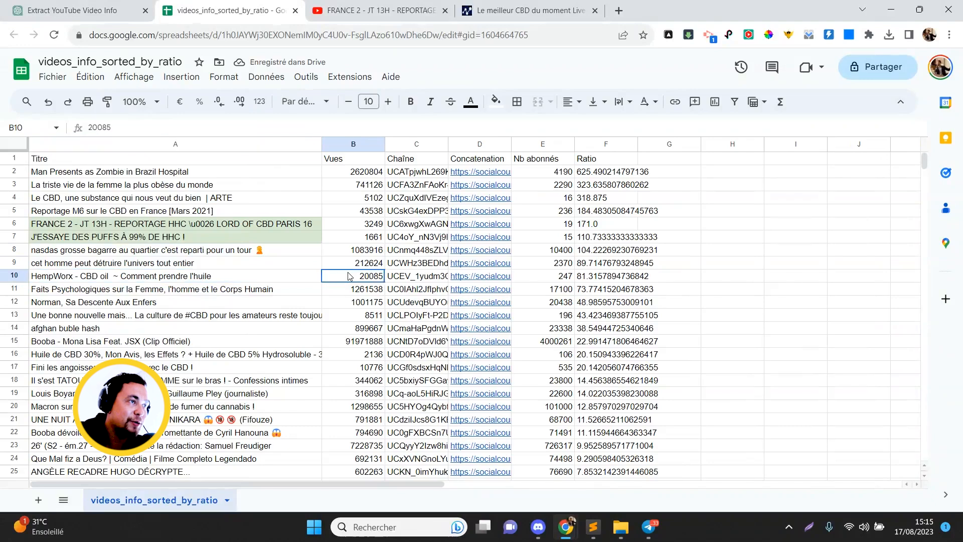
{"action": "key", "text": "Right"}
{"action": "key", "text": "Right"}
{"action": "key", "text": "Right"}
{"action": "key", "text": "Right"}
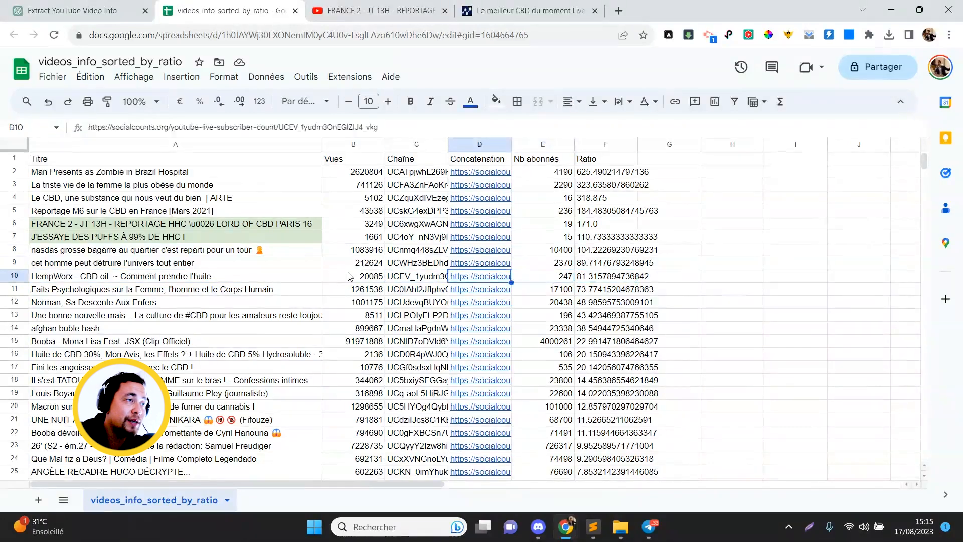
Return to the HempWorx CBD oil title in A10 and fill the cell with light green.
{"action": "key", "text": "Left"}
{"action": "key", "text": "Left"}
{"action": "key", "text": "Left"}
{"action": "key", "text": "Left"}
{"action": "key", "text": "Left"}
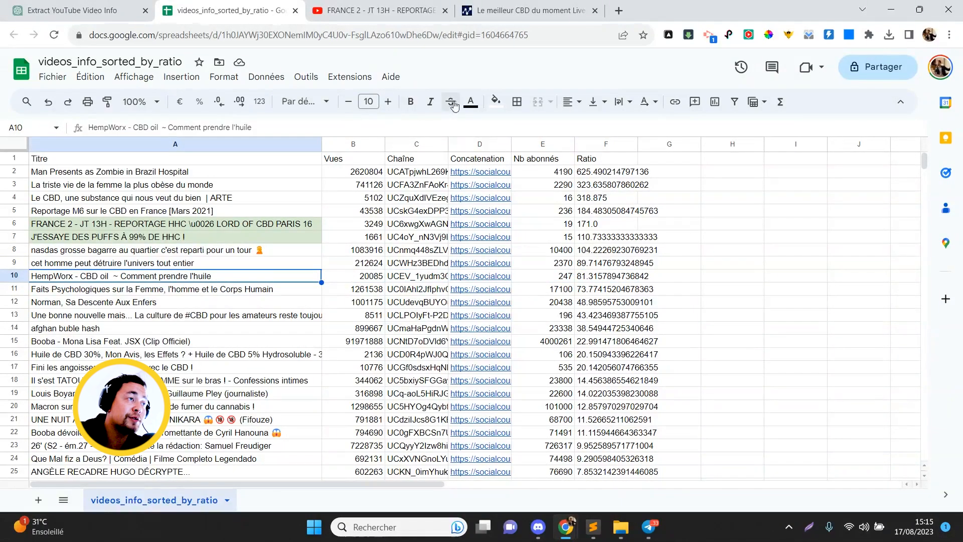
{"action": "left_click", "coordinate": [495, 101]}
{"action": "left_click", "coordinate": [555, 176]}
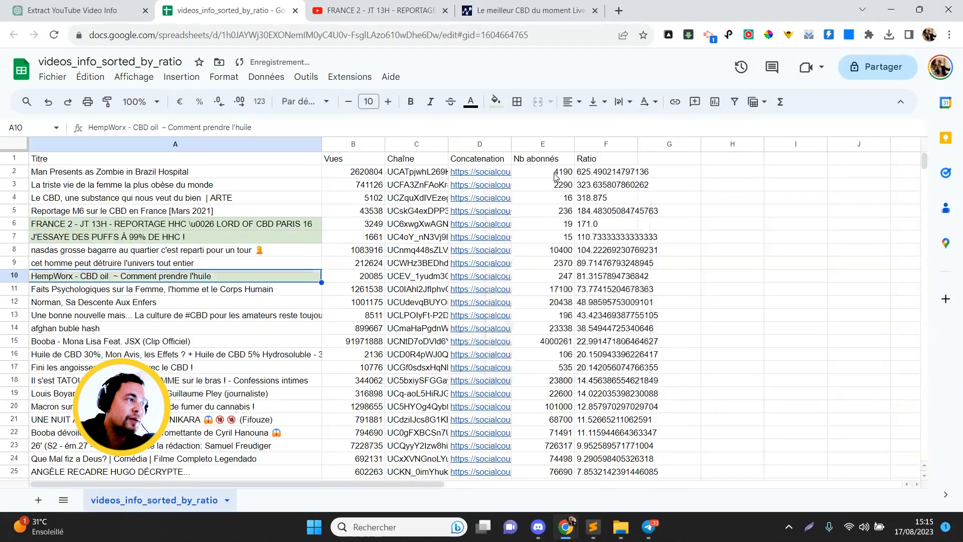
Check the "Huile de CBD 30%" video's figures across row 16 and fill its title in A16 with light green.
{"action": "key", "text": "Right"}
{"action": "key", "text": "Down"}
{"action": "key", "text": "Down"}
{"action": "key", "text": "Down"}
{"action": "key", "text": "Down"}
{"action": "key", "text": "Down"}
{"action": "key", "text": "Down"}
{"action": "key", "text": "Right"}
{"action": "key", "text": "Right"}
{"action": "key", "text": "Right"}
{"action": "key", "text": "Left"}
{"action": "key", "text": "Left"}
{"action": "key", "text": "Left"}
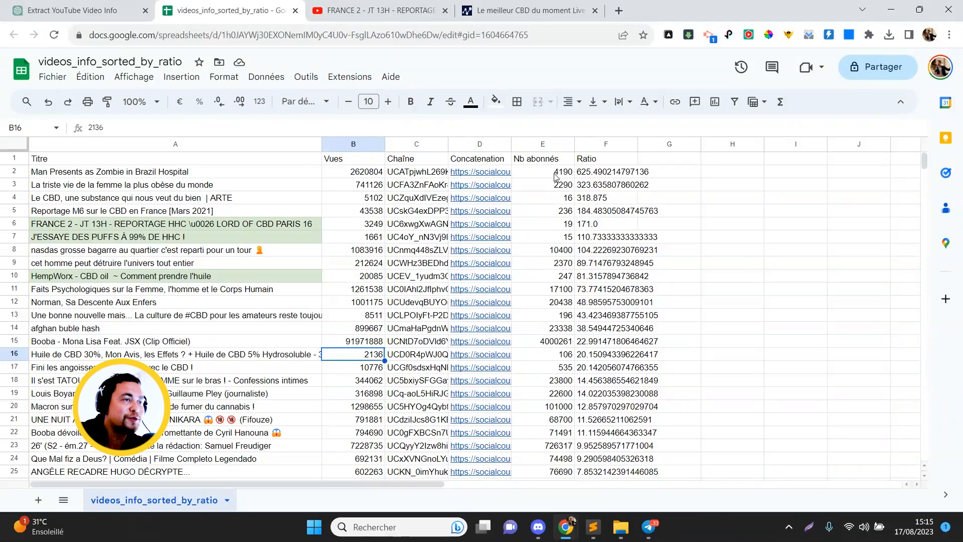
{"action": "key", "text": "Left"}
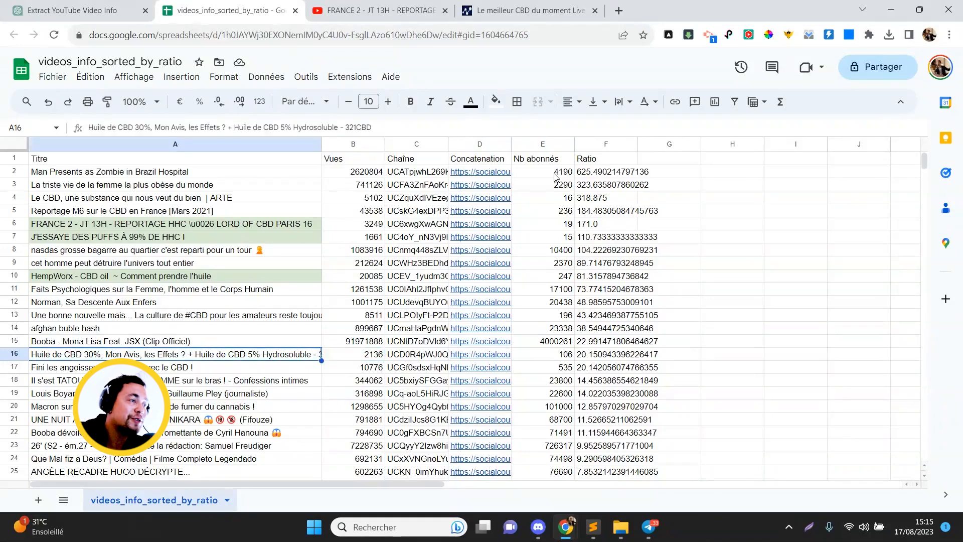
{"action": "left_click", "coordinate": [496, 101]}
{"action": "left_click", "coordinate": [554, 175]}
Fill the "Fini les angoisses et l'anxiété avec le CBD !" title in A17 with light green, leaving its text unedited.
{"action": "key", "text": "Down"}
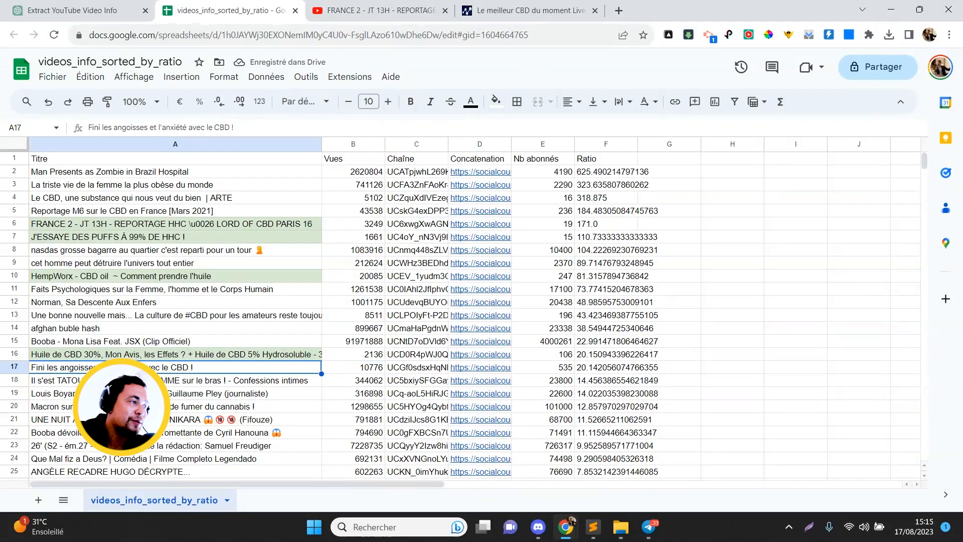
{"action": "double_click", "coordinate": [66, 366]}
{"action": "double_click", "coordinate": [67, 367]}
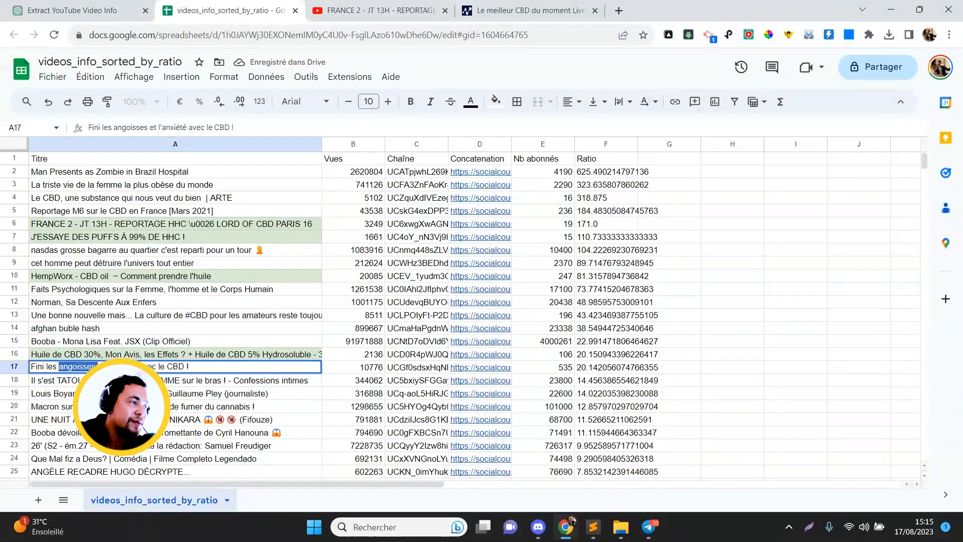
{"action": "key", "text": "Escape"}
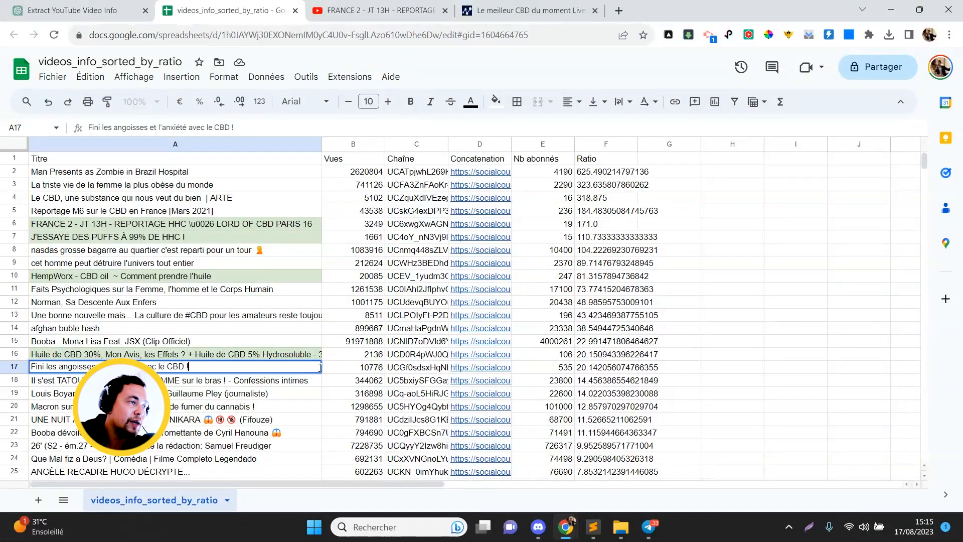
{"action": "key", "text": "Escape"}
{"action": "left_click", "coordinate": [495, 102]}
{"action": "left_click", "coordinate": [554, 173]}
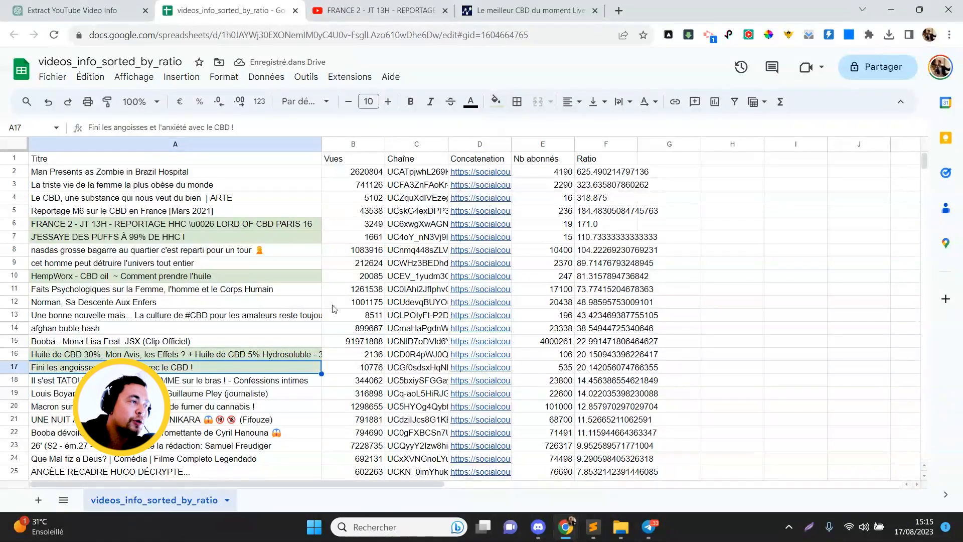
Check row 26, "Les effets des e-liquides au CBD", across to its subscriber count and fill the title in A26 with light green.
{"action": "key", "text": "Down"}
{"action": "key", "text": "Down"}
{"action": "key", "text": "Down"}
{"action": "key", "text": "Down"}
{"action": "key", "text": "Down"}
{"action": "key", "text": "Down"}
{"action": "key", "text": "Down"}
{"action": "key", "text": "Down"}
{"action": "key", "text": "Down"}
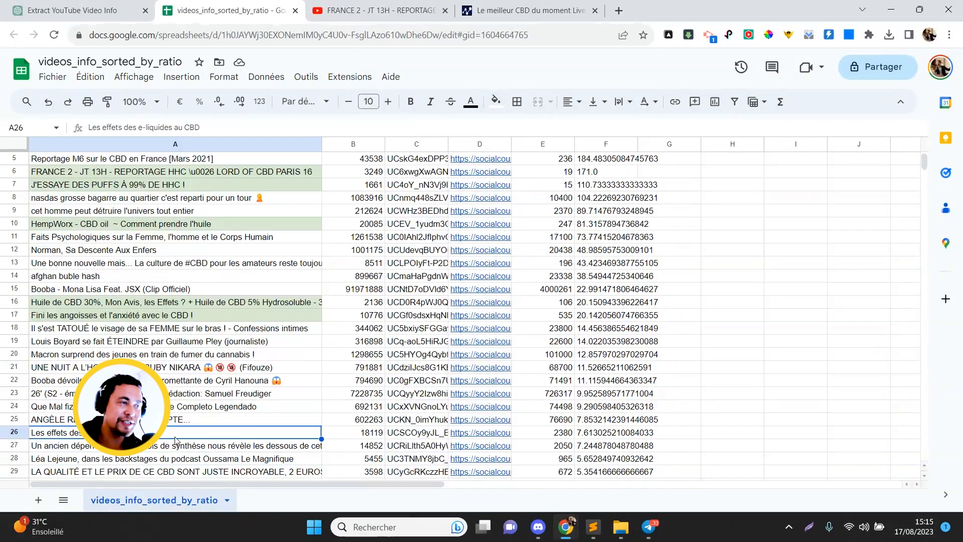
{"action": "key", "text": "Right"}
{"action": "key", "text": "Right"}
{"action": "key", "text": "Right"}
{"action": "key", "text": "Right"}
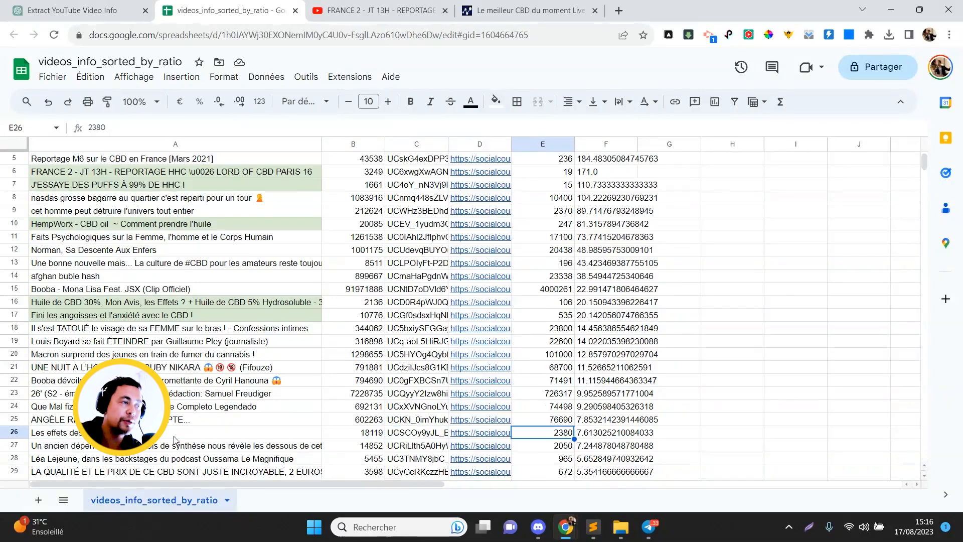
{"action": "key", "text": "Left"}
{"action": "key", "text": "Left"}
{"action": "key", "text": "Left"}
{"action": "key", "text": "Left"}
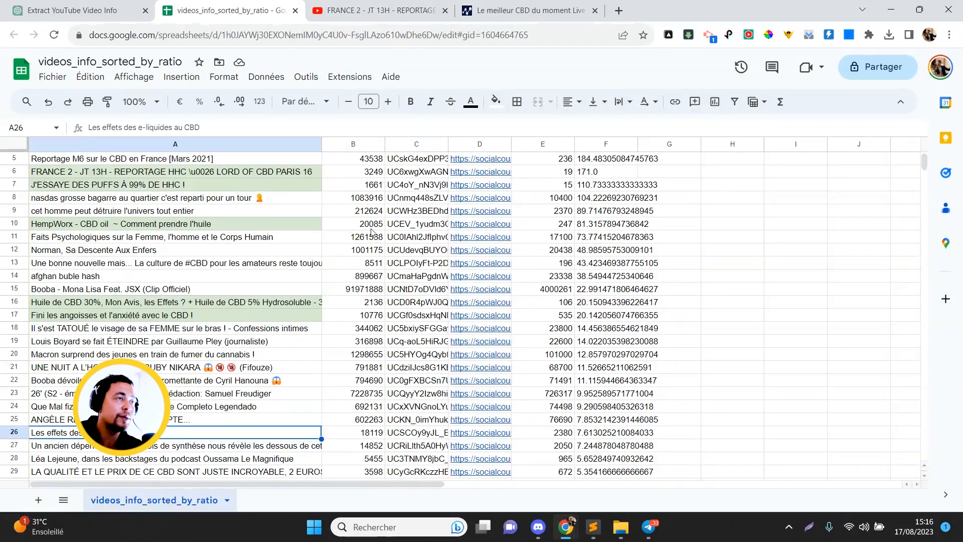
{"action": "left_click", "coordinate": [496, 101]}
{"action": "left_click", "coordinate": [555, 175]}
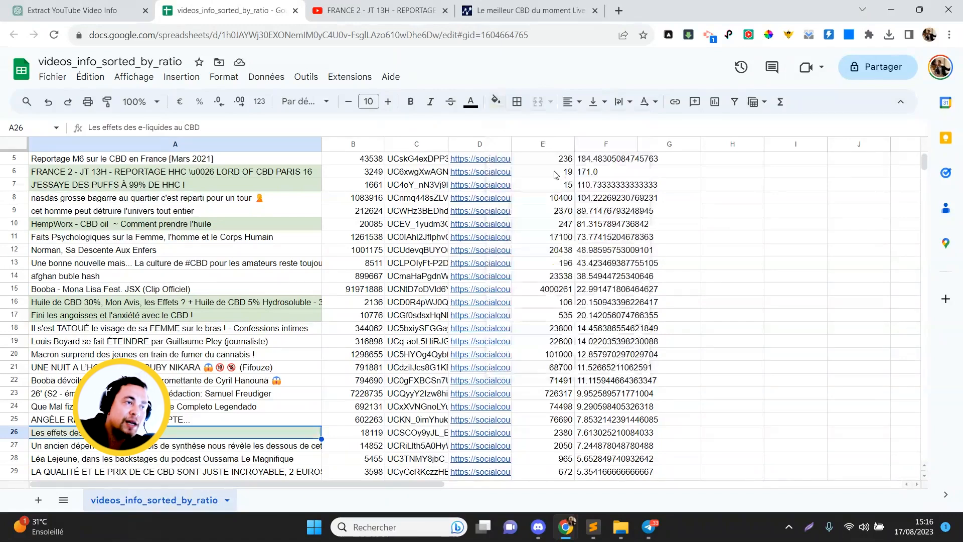
Review the view and subscriber counts in row 17 and the titles from A10 down to the CBD oil video in row 16.
{"action": "left_click", "coordinate": [364, 317]}
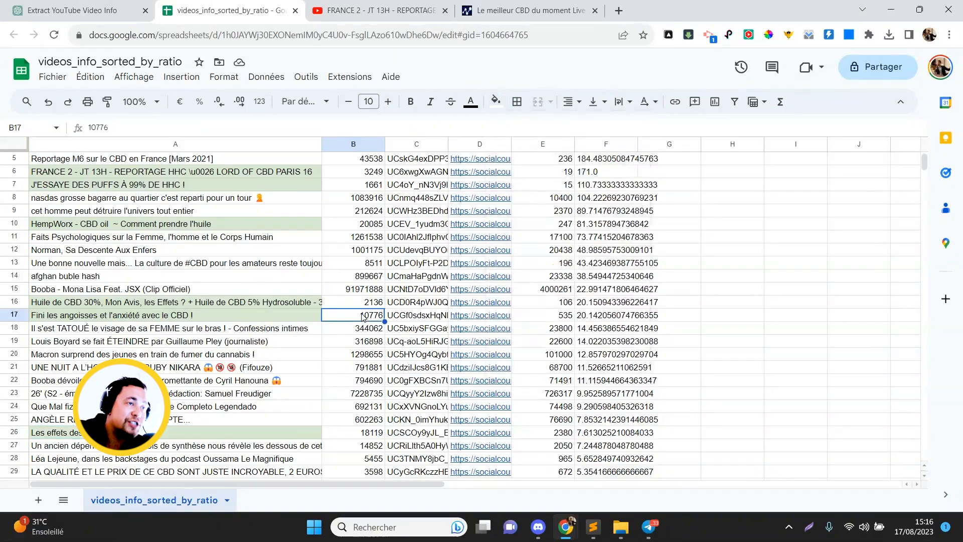
{"action": "left_click", "coordinate": [534, 317]}
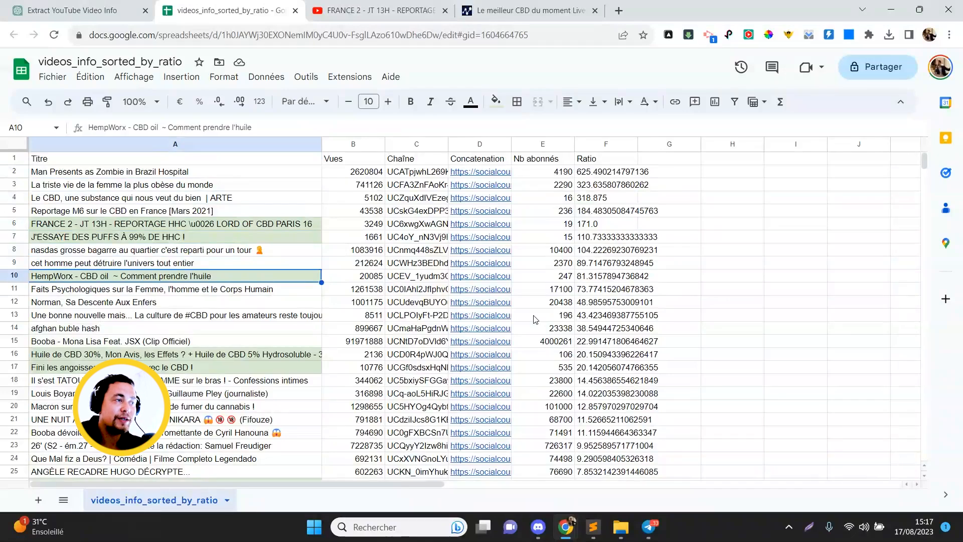
{"action": "key", "text": "Down"}
{"action": "key", "text": "Down"}
{"action": "key", "text": "Down"}
{"action": "key", "text": "Down"}
{"action": "key", "text": "Down"}
{"action": "key", "text": "Down"}
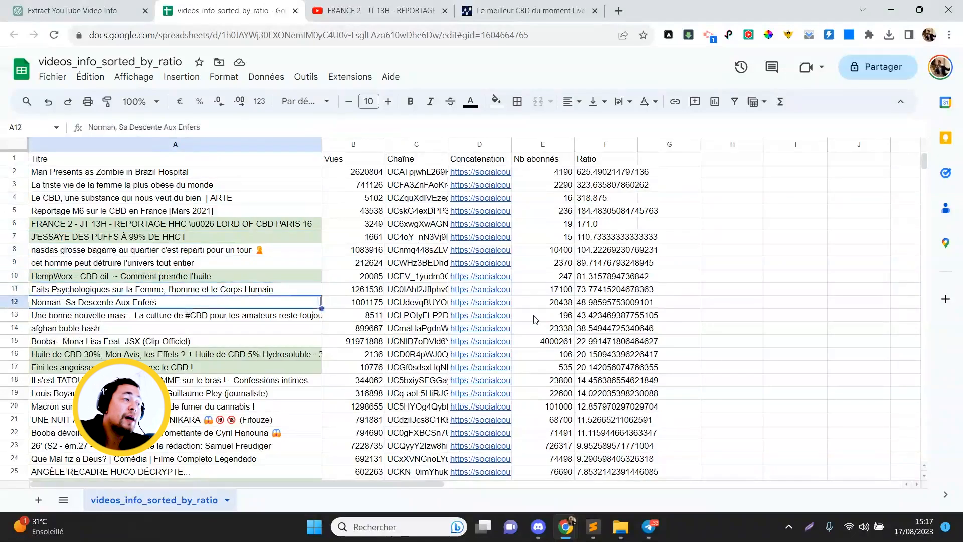
{"action": "key", "text": "Right"}
{"action": "key", "text": "Right"}
{"action": "key", "text": "Right"}
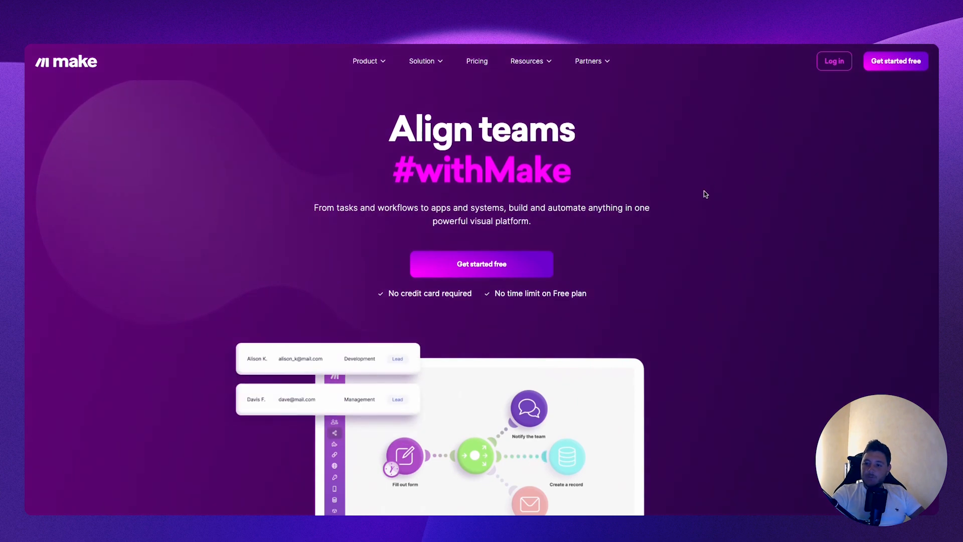
Switch to Make and start a new scenario from the organization dashboard.
{"action": "mouse_move", "coordinate": [834, 64]}
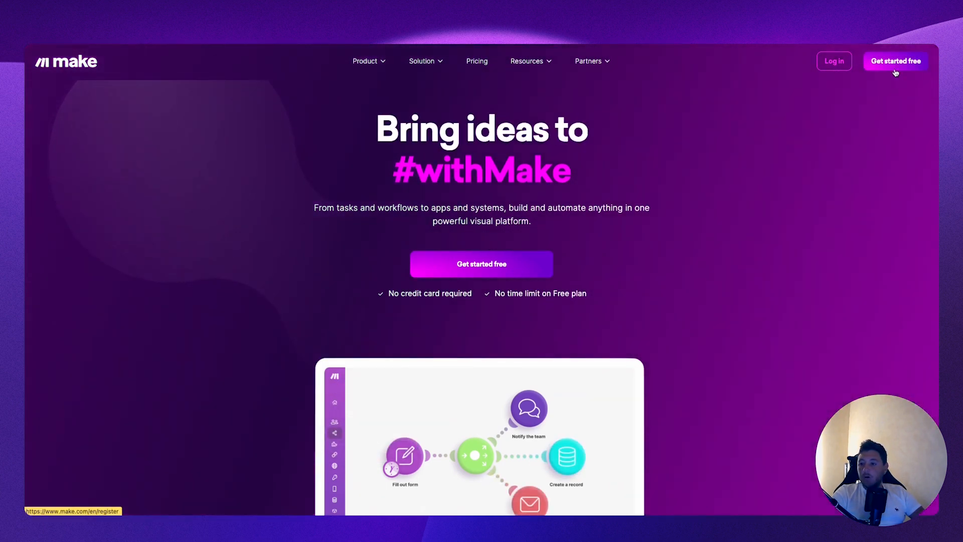
{"action": "scroll", "coordinate": [183, 212], "scroll_direction": "down", "scroll_amount": 1}
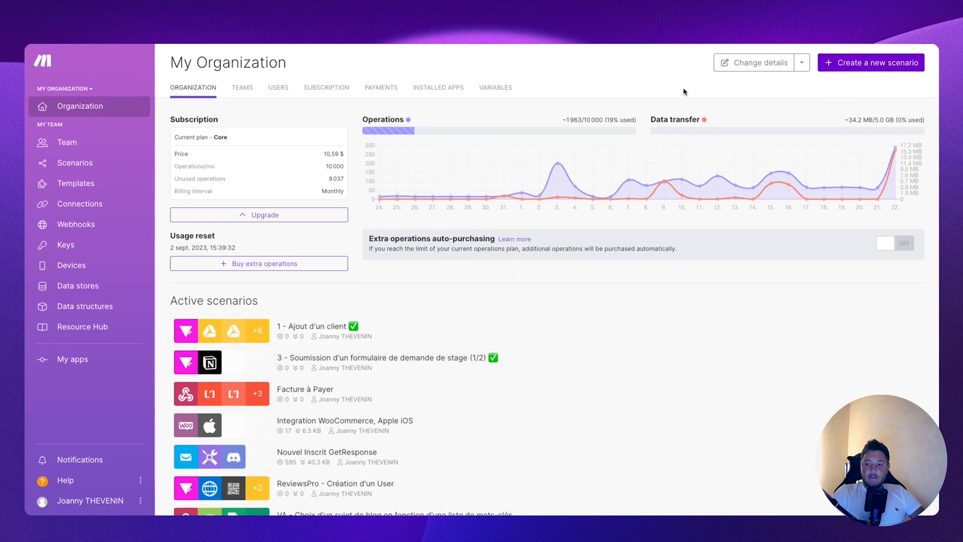
{"action": "left_click", "coordinate": [858, 67]}
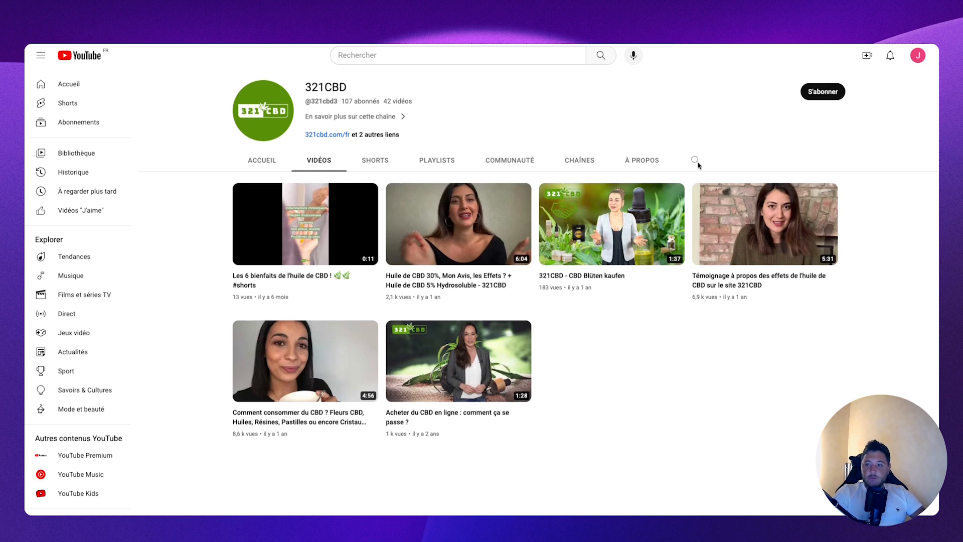
Switch to the flowchart board and relabel the Step A box as "Récuperer les chaines YTB".
{"action": "key", "text": "ctrl+Tab"}
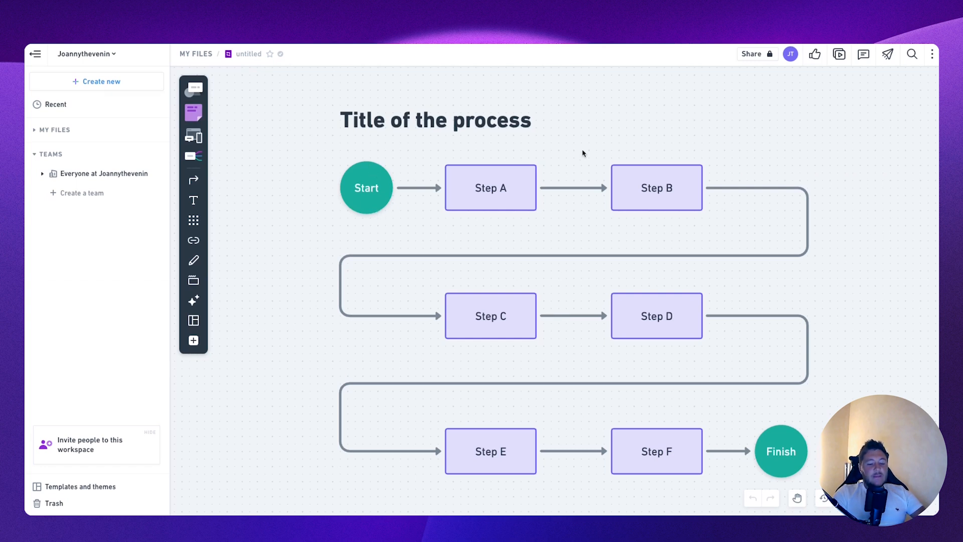
{"action": "left_click", "coordinate": [363, 188]}
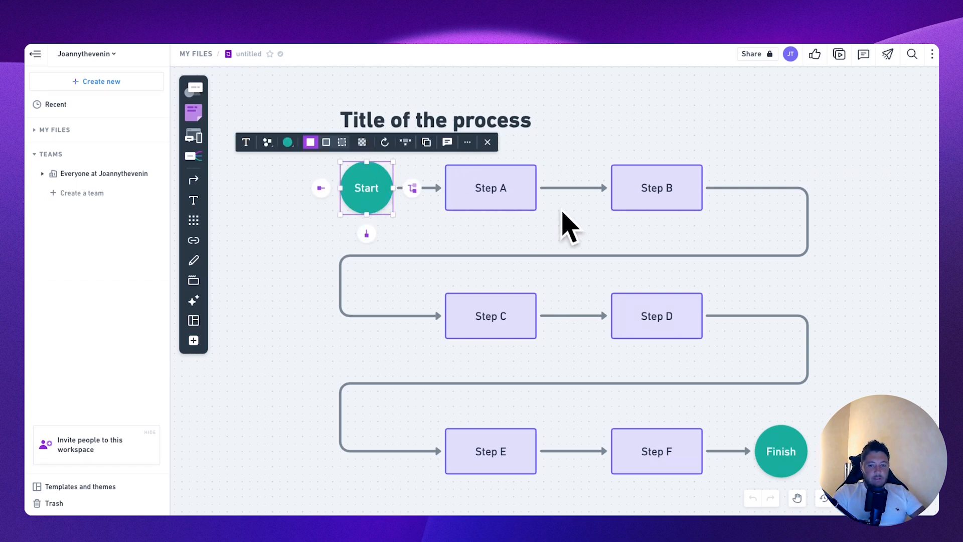
{"action": "double_click", "coordinate": [501, 189]}
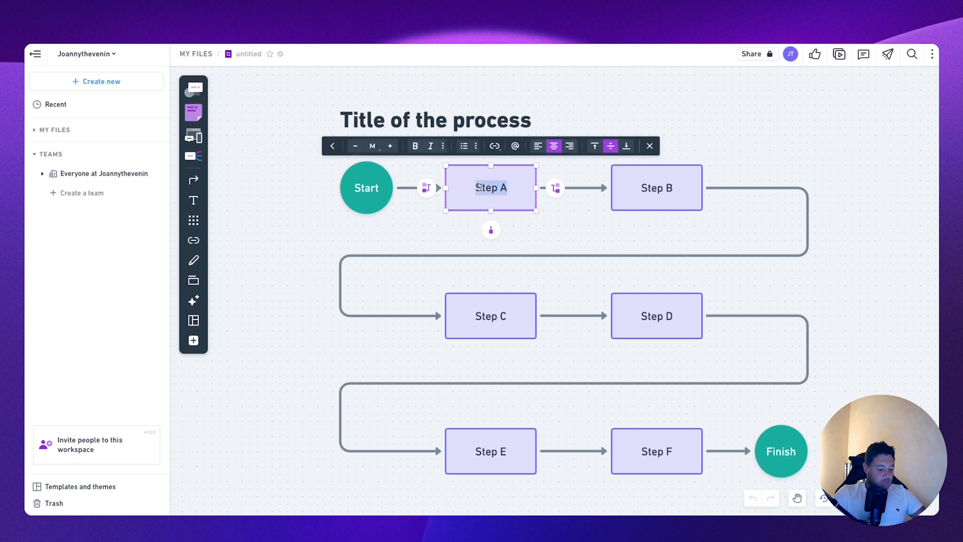
{"action": "type", "text": "Récuperer le"}
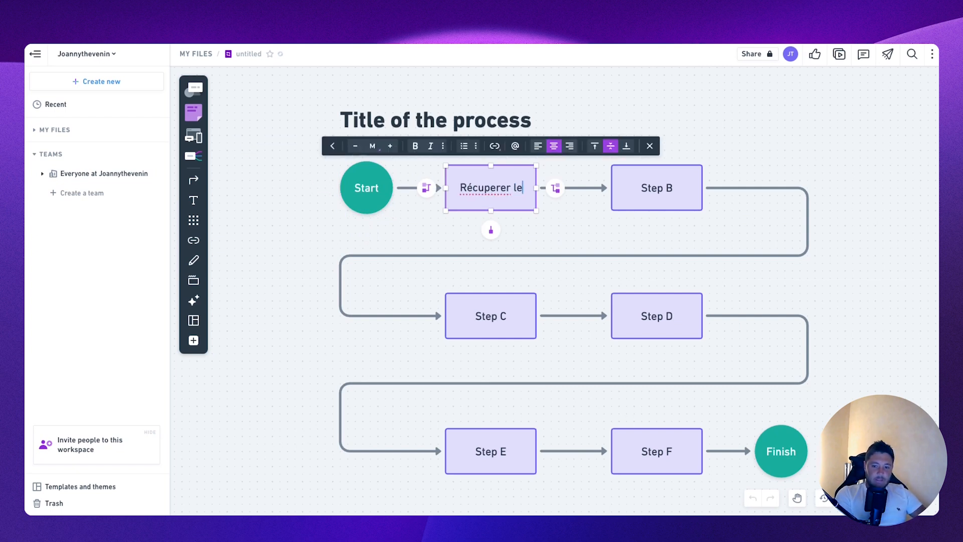
{"action": "type", "text": "s chaines YTB"}
{"action": "left_click", "coordinate": [721, 110]}
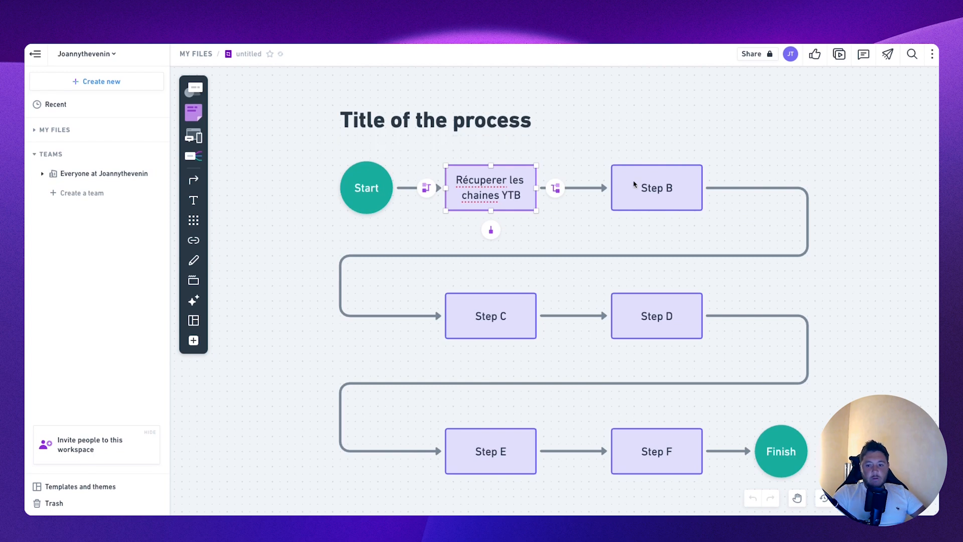
Relabel the Step B box as "Ajouter dans un flux rss".
{"action": "left_click", "coordinate": [654, 188]}
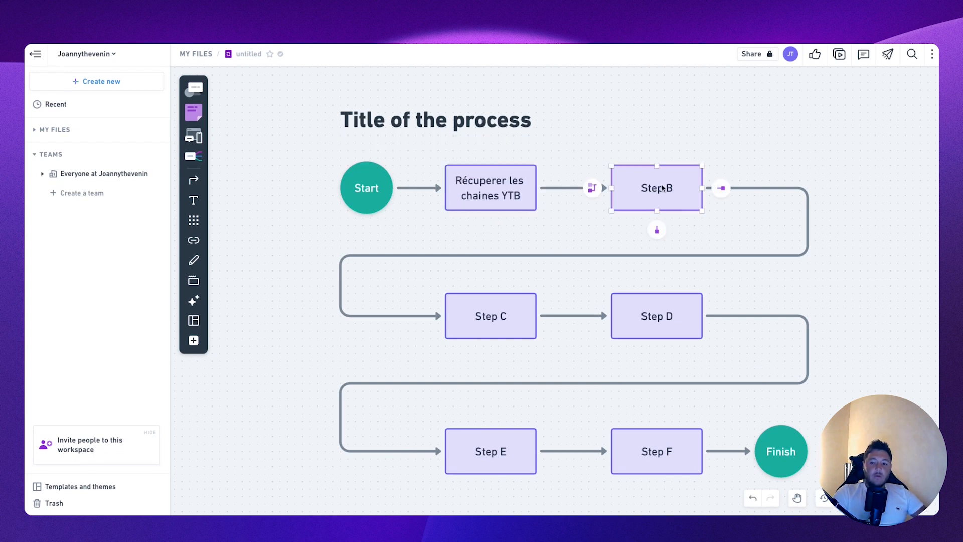
{"action": "left_click", "coordinate": [657, 186]}
{"action": "key", "text": "ctrl+a"}
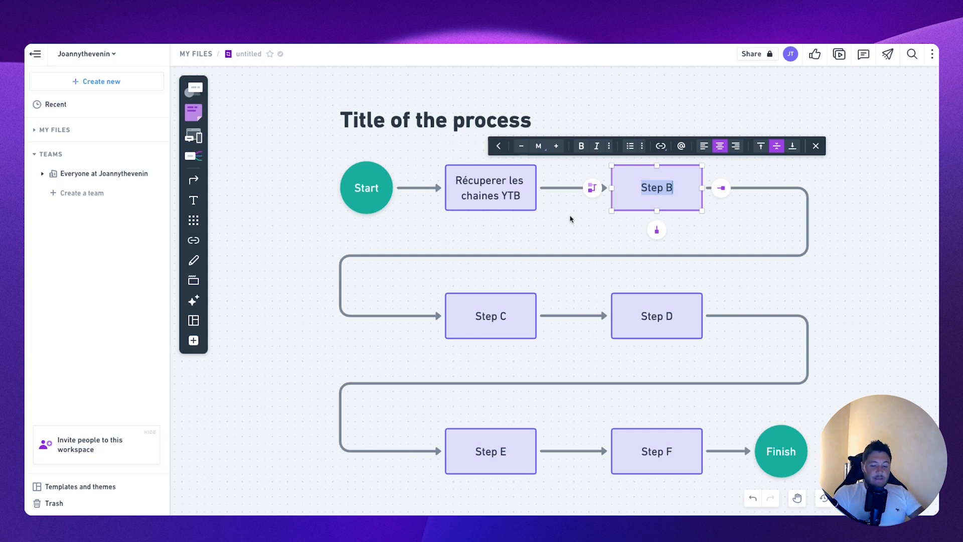
{"action": "left_click", "coordinate": [657, 188]}
{"action": "key", "text": "ctrl+a"}
{"action": "type", "text": "Aj"}
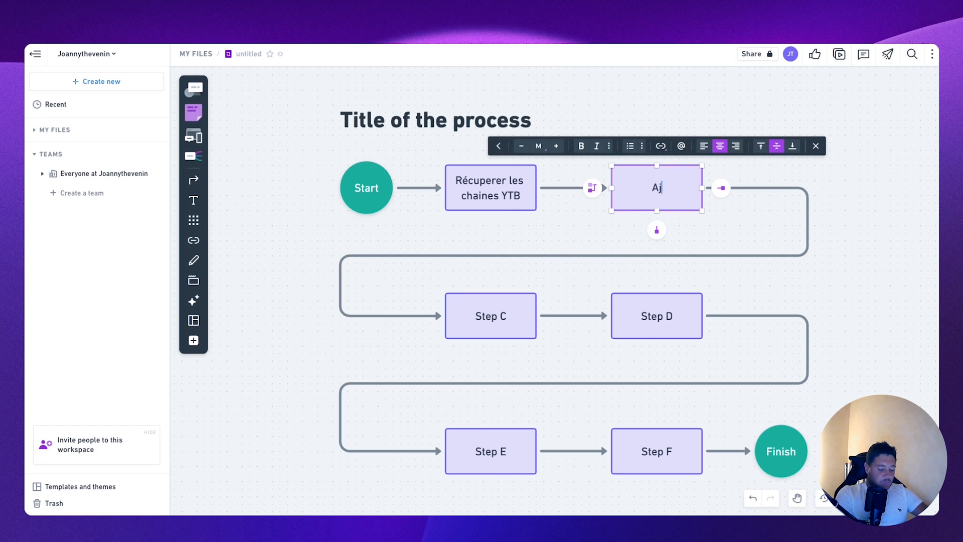
{"action": "type", "text": "outer dans un "}
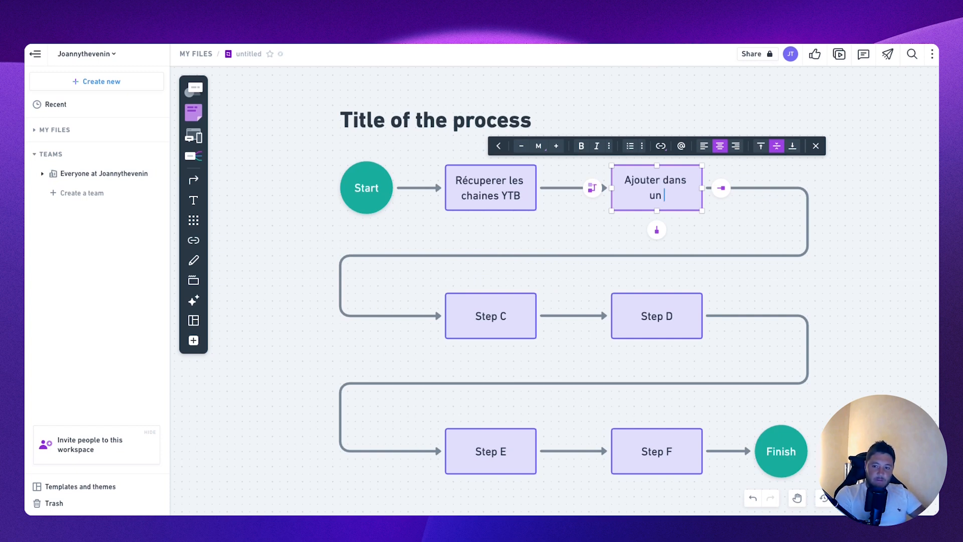
{"action": "type", "text": "fulux rss"}
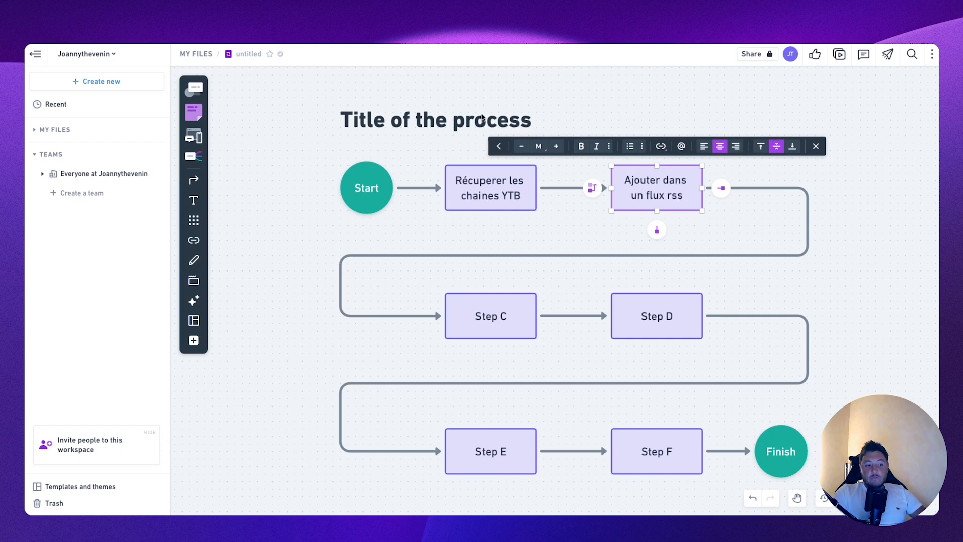
{"action": "left_click", "coordinate": [674, 124]}
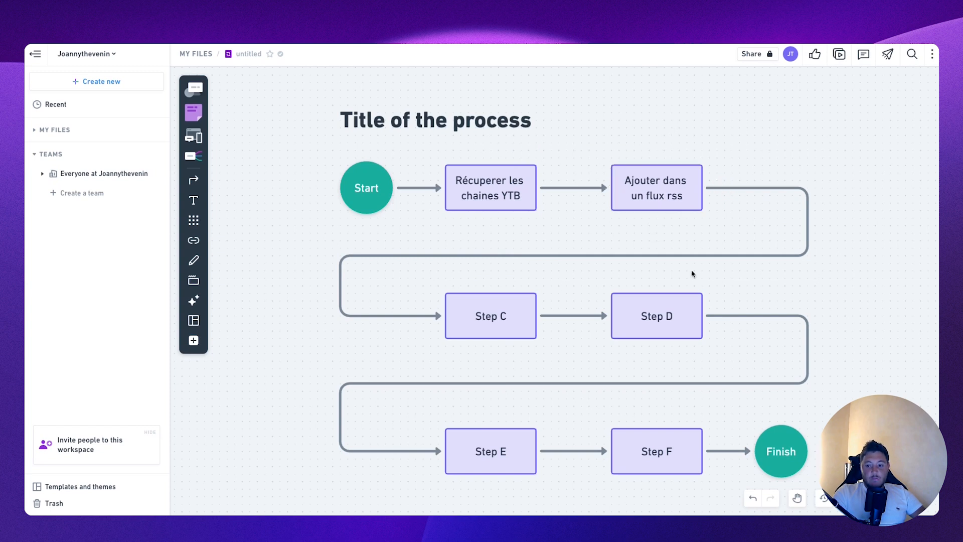
Relabel the Step C box as "Lire le flux RSS".
{"action": "double_click", "coordinate": [506, 315]}
{"action": "left_click_drag", "start_coordinate": [508, 315], "coordinate": [500, 315]}
{"action": "key", "text": "ctrl+a"}
{"action": "type", "text": "Lire le flux"}
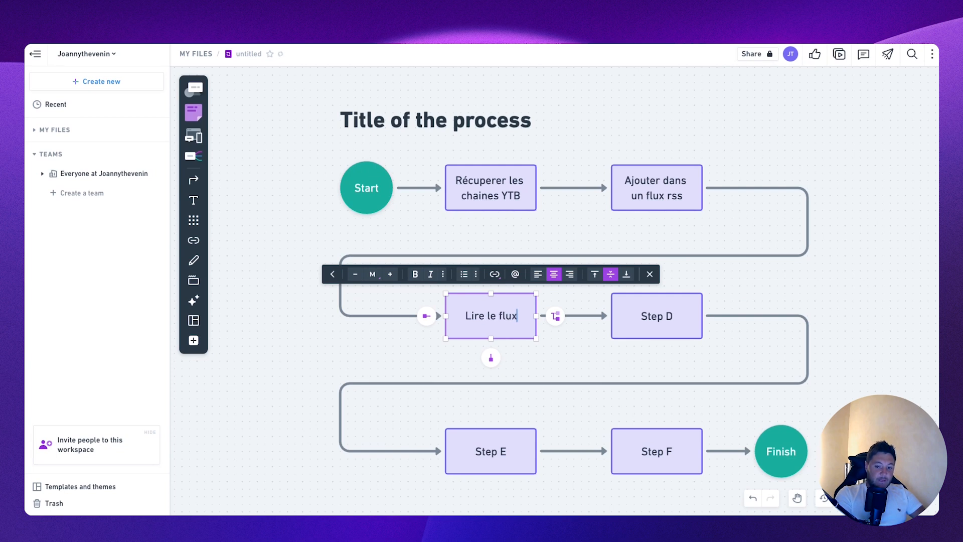
{"action": "type", "text": " RSS"}
{"action": "left_click", "coordinate": [534, 355]}
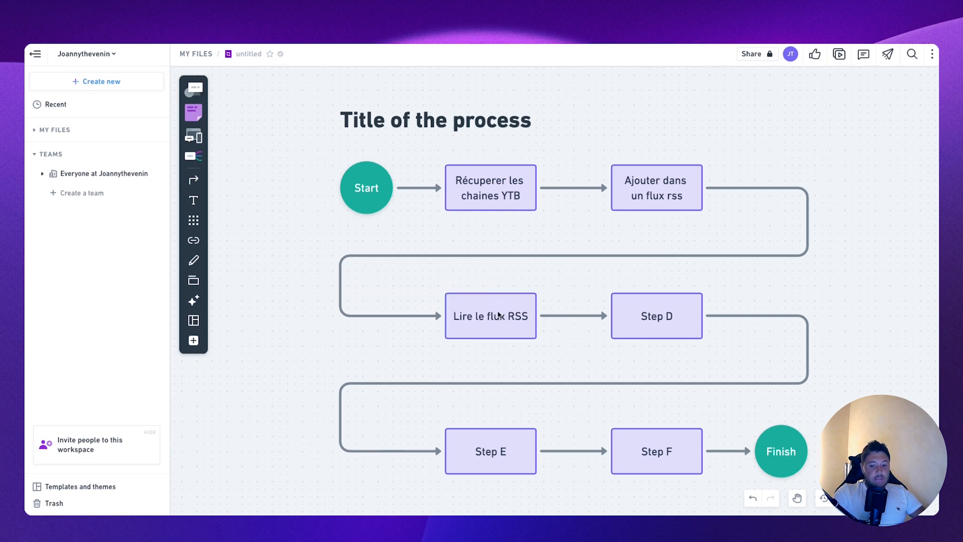
Append "(toutes les heures)" to the text of the "Lire le flux RSS" box.
{"action": "double_click", "coordinate": [525, 317]}
{"action": "type", "text": "(tout"}
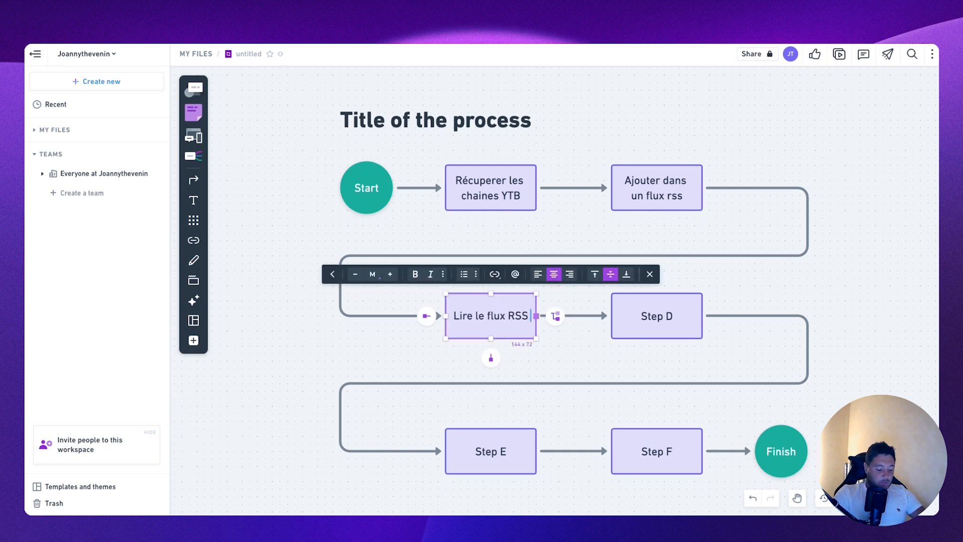
{"action": "type", "text": "es les heures)"}
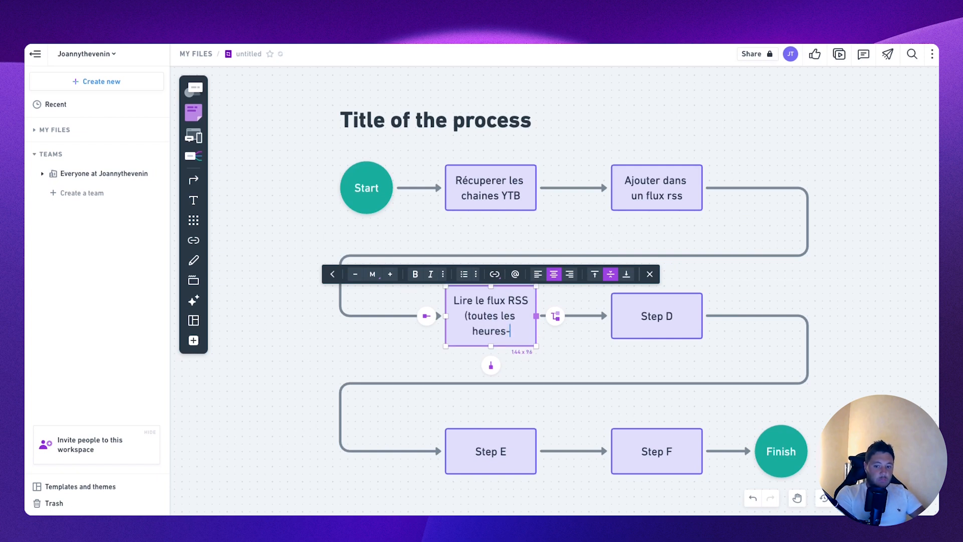
{"action": "left_click", "coordinate": [582, 358]}
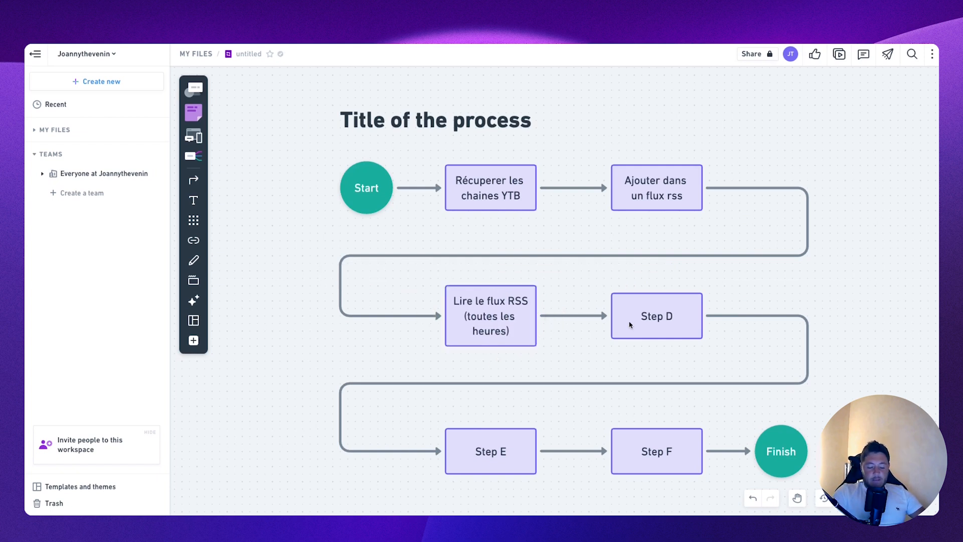
Relabel the Step D box as "Envoyer un message discord avec les vidéos qui sont postées".
{"action": "double_click", "coordinate": [658, 318]}
{"action": "type", "text": "Envoyer un mes"}
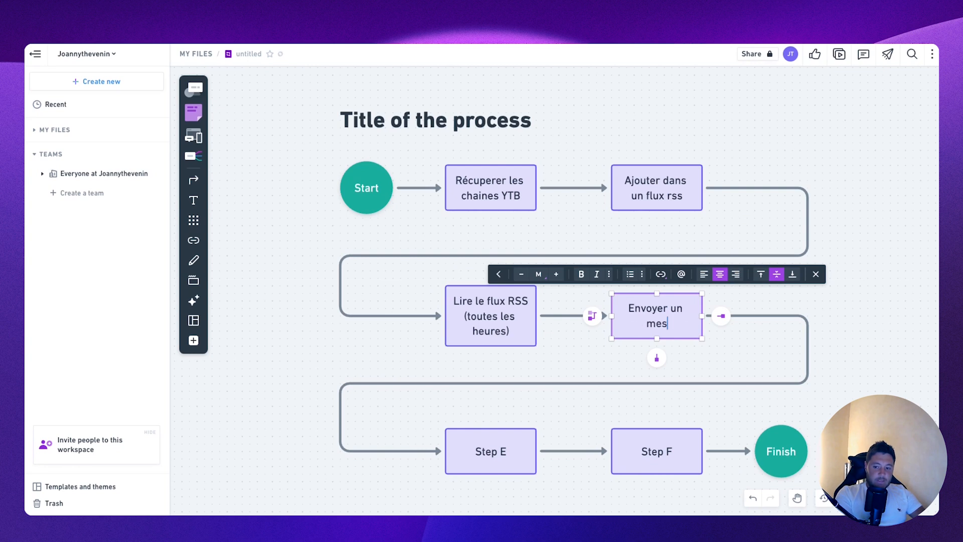
{"action": "type", "text": "sage discord avec le"}
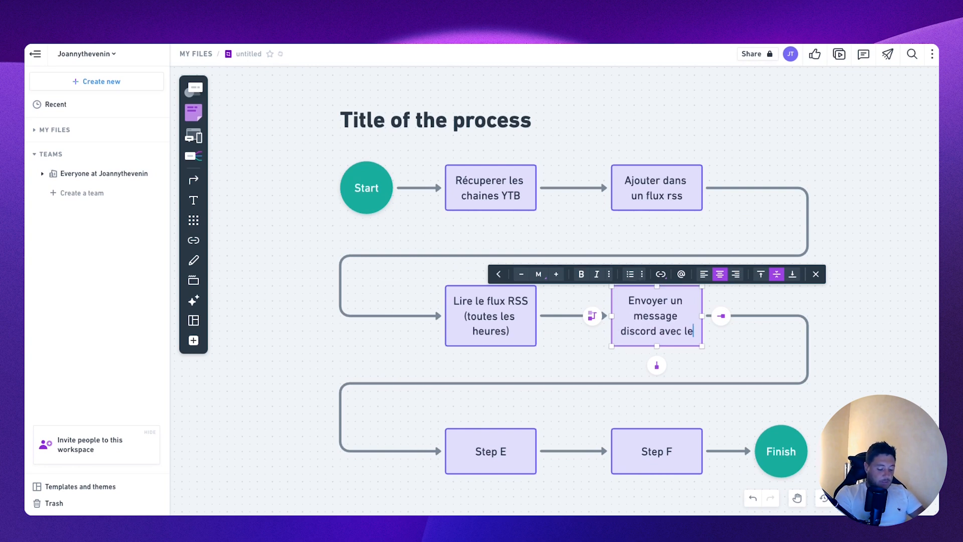
{"action": "type", "text": "s vidéo"}
{"action": "type", "text": "qui sont postées"}
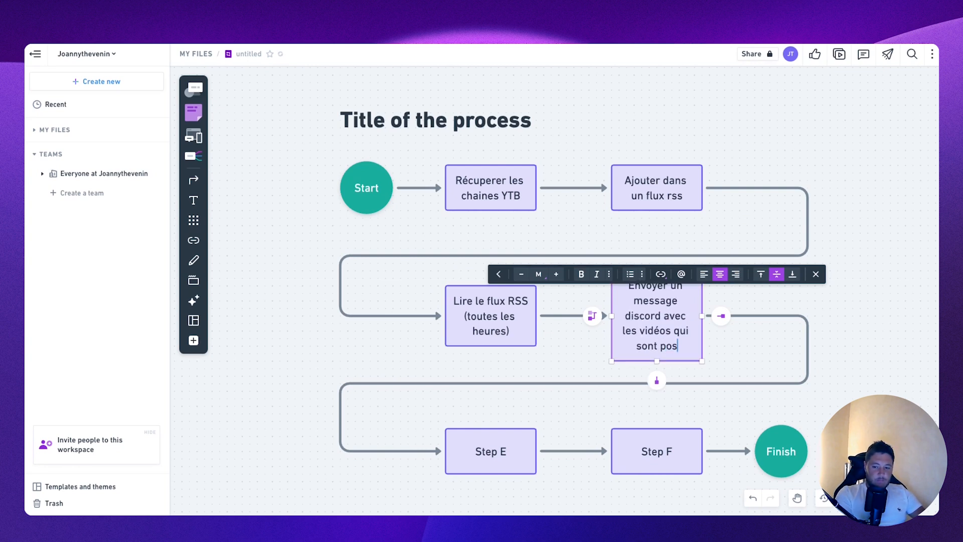
Delete the Step E and Step F boxes and connect the Discord message box directly to the Finish circle.
{"action": "right_click", "coordinate": [511, 459]}
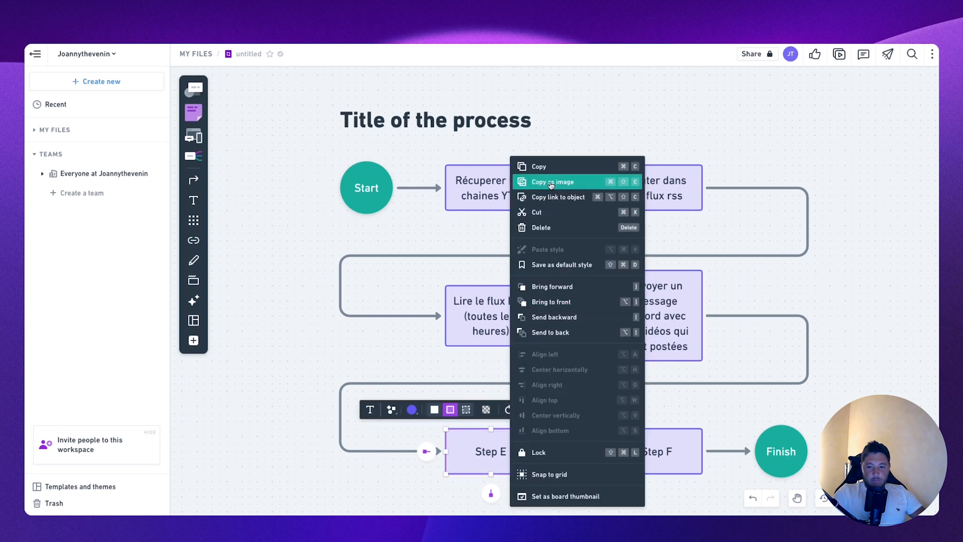
{"action": "left_click", "coordinate": [550, 228]}
{"action": "right_click", "coordinate": [657, 443]}
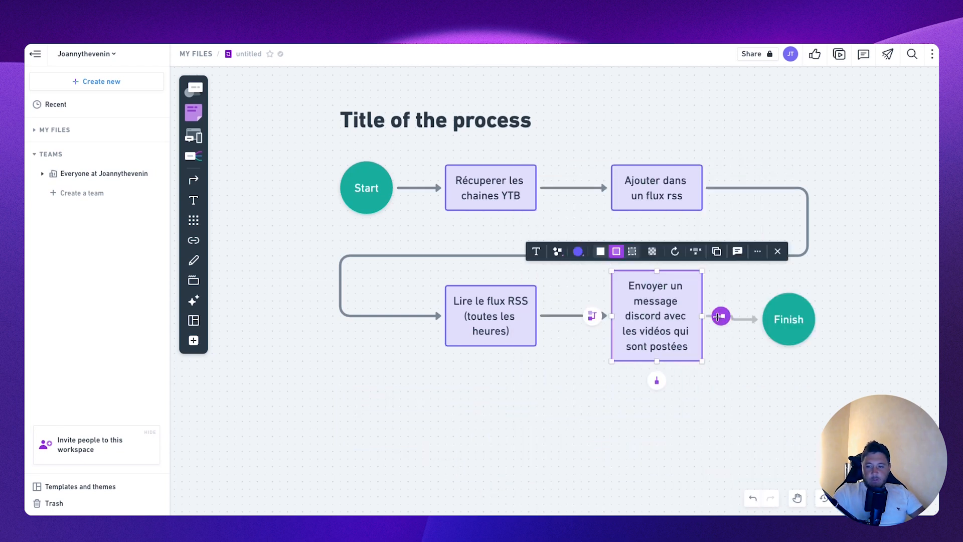
{"action": "left_click_drag", "start_coordinate": [721, 316], "coordinate": [764, 316]}
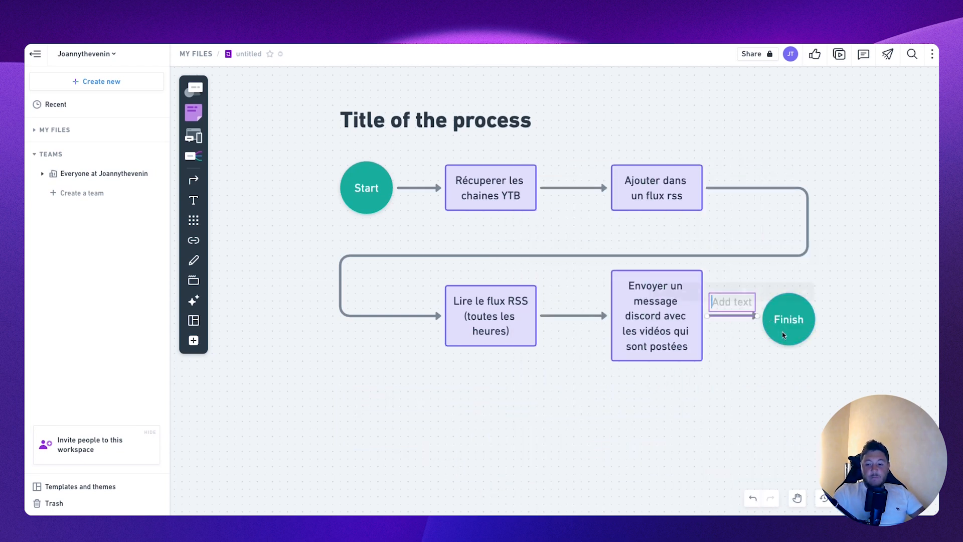
{"action": "left_click", "coordinate": [424, 415]}
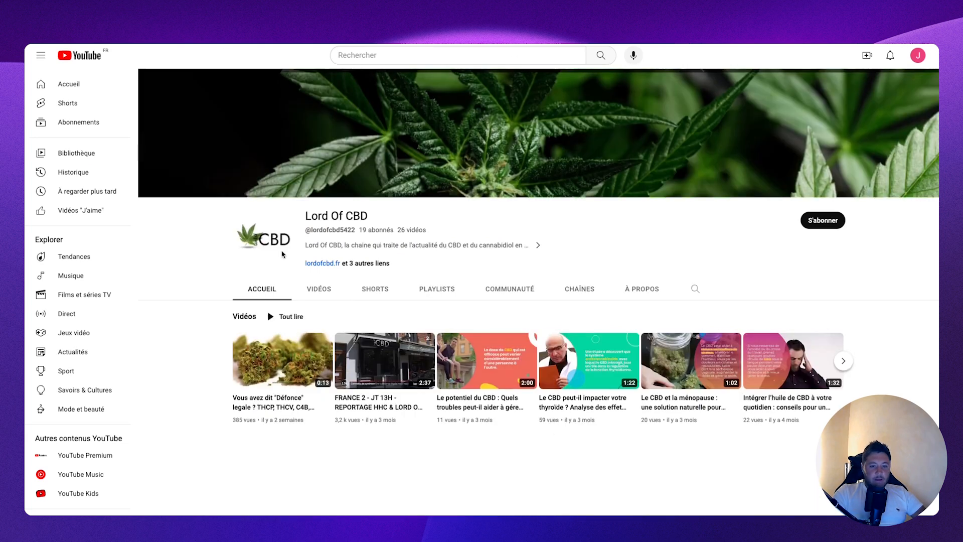
Open the Lord Of CBD channel's video list on YouTube, and start a new feed in RSS.app.
{"action": "left_click", "coordinate": [318, 291]}
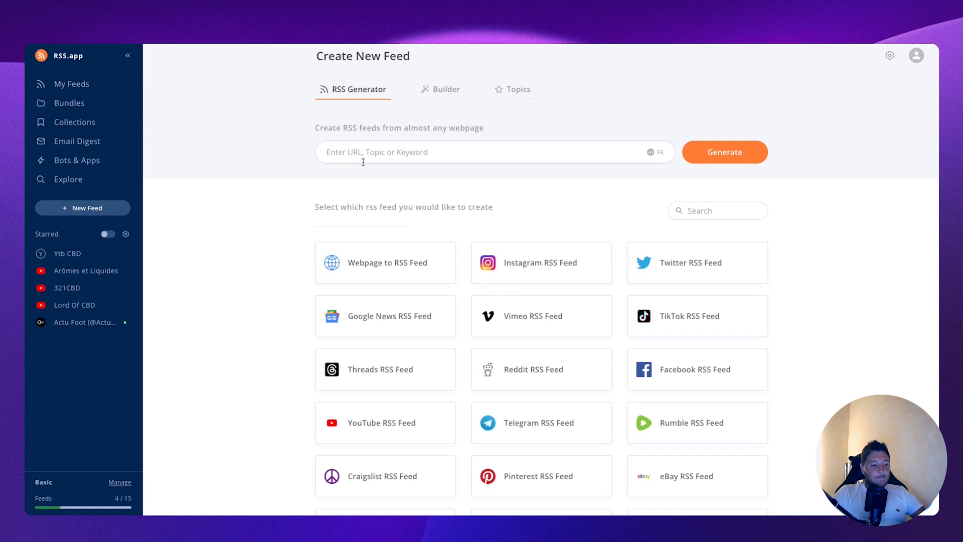
{"action": "scroll", "coordinate": [363, 162], "scroll_direction": "down", "scroll_amount": 1}
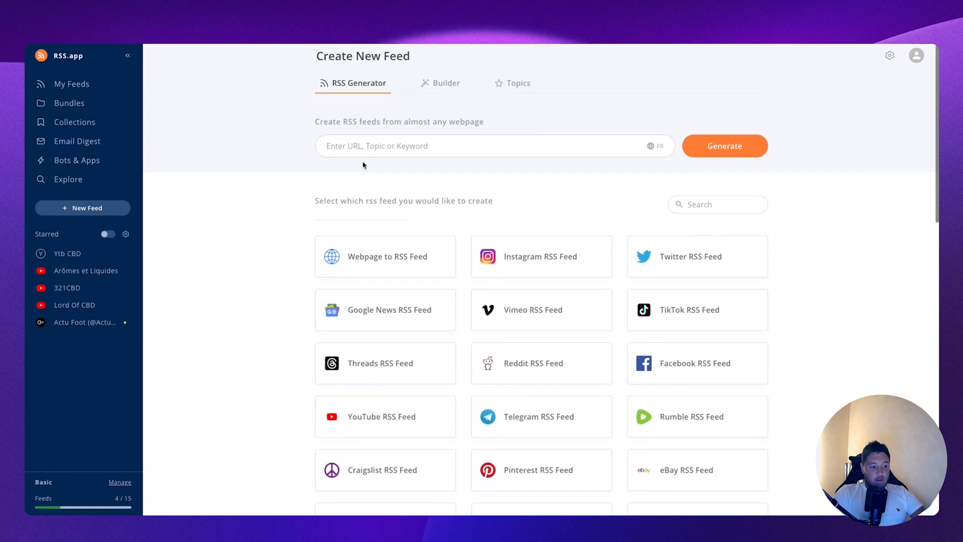
{"action": "scroll", "coordinate": [363, 164], "scroll_direction": "up", "scroll_amount": 1}
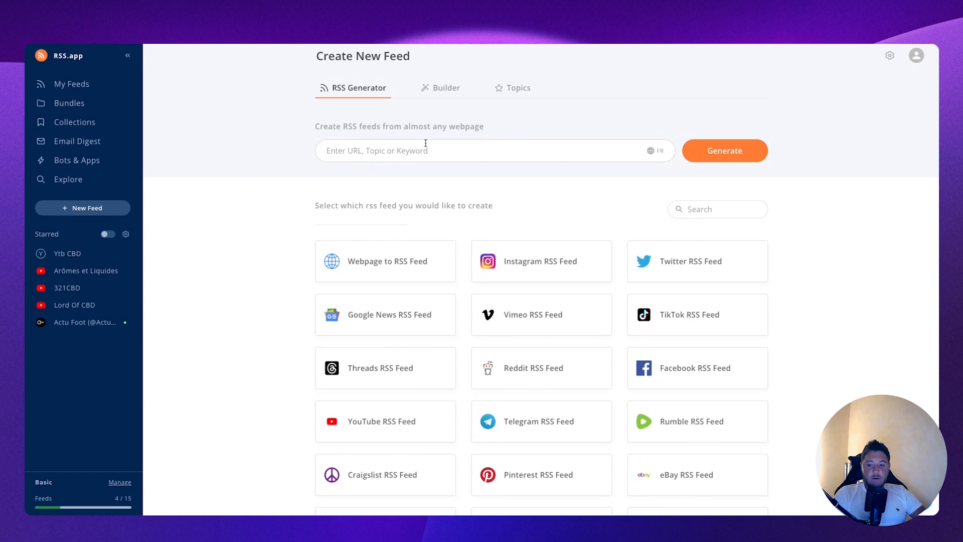
{"action": "left_click", "coordinate": [97, 214]}
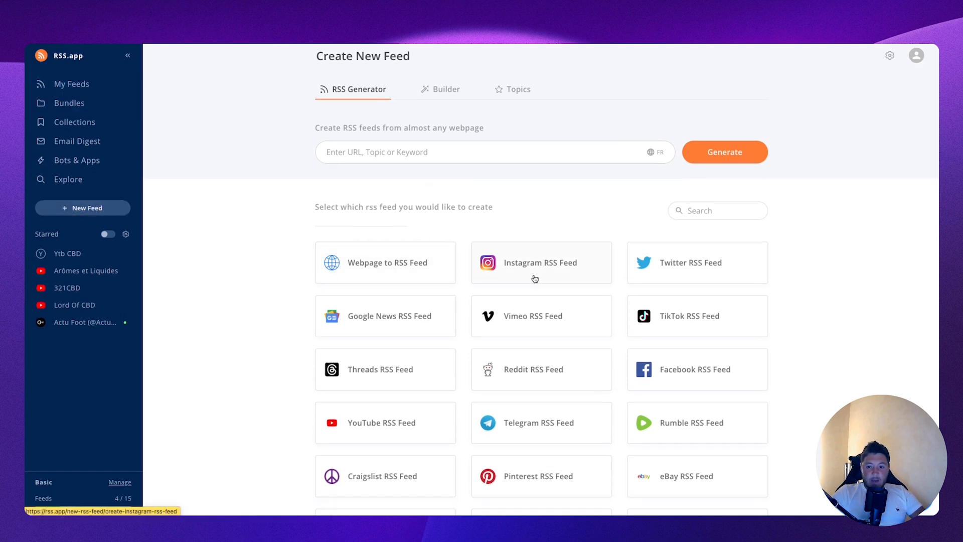
Examine the catalogue of sources available for creating an RSS feed, loading more entries.
{"action": "scroll", "coordinate": [550, 346], "scroll_direction": "down", "scroll_amount": 2}
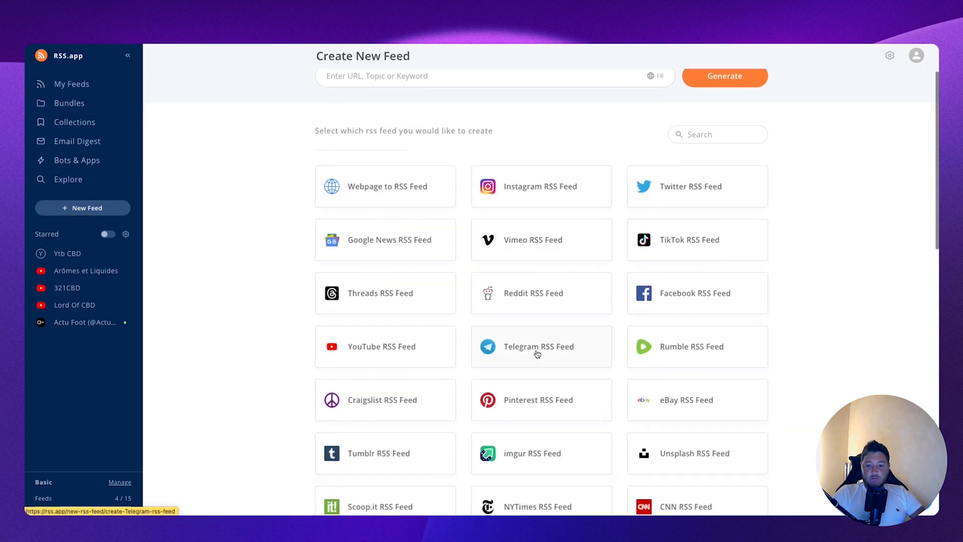
{"action": "scroll", "coordinate": [733, 361], "scroll_direction": "down", "scroll_amount": 3}
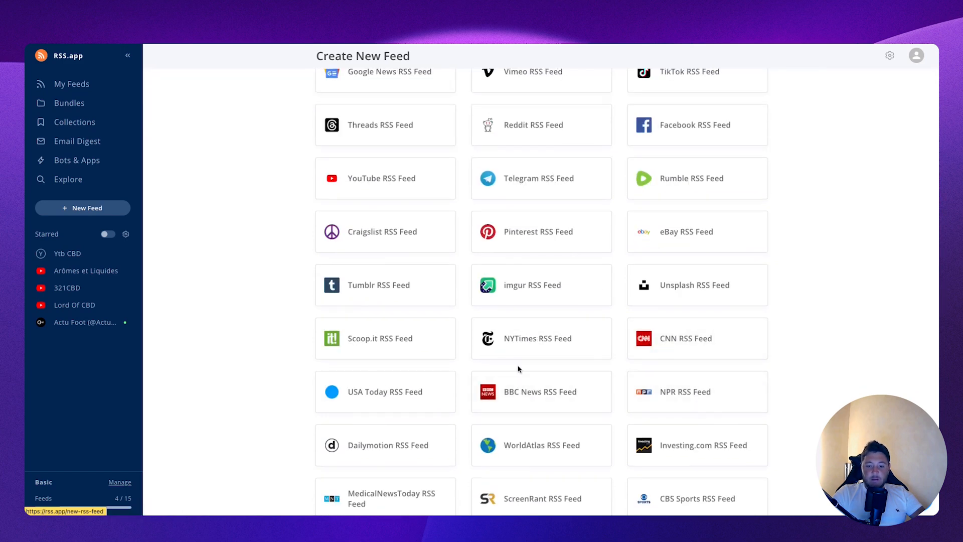
{"action": "scroll", "coordinate": [421, 350], "scroll_direction": "down", "scroll_amount": 3}
{"action": "scroll", "coordinate": [364, 248], "scroll_direction": "up", "scroll_amount": 7}
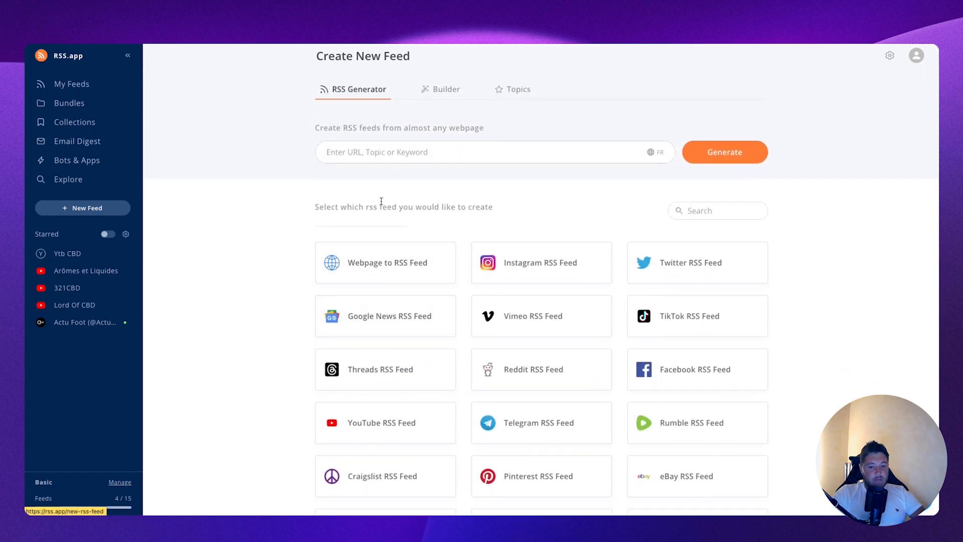
{"action": "scroll", "coordinate": [395, 254], "scroll_direction": "down", "scroll_amount": 10}
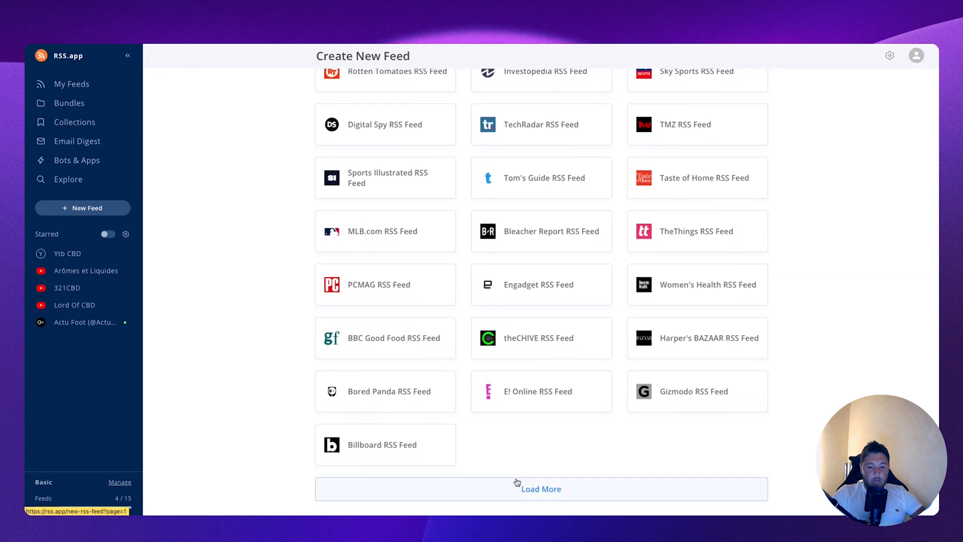
{"action": "left_click", "coordinate": [526, 487]}
{"action": "scroll", "coordinate": [432, 200], "scroll_direction": "up", "scroll_amount": 10}
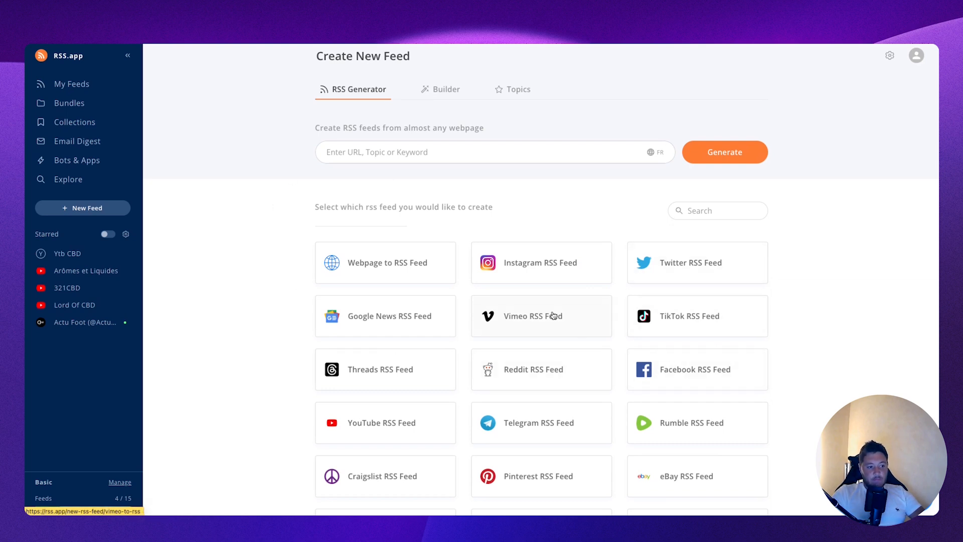
{"action": "scroll", "coordinate": [470, 386], "scroll_direction": "down", "scroll_amount": 2}
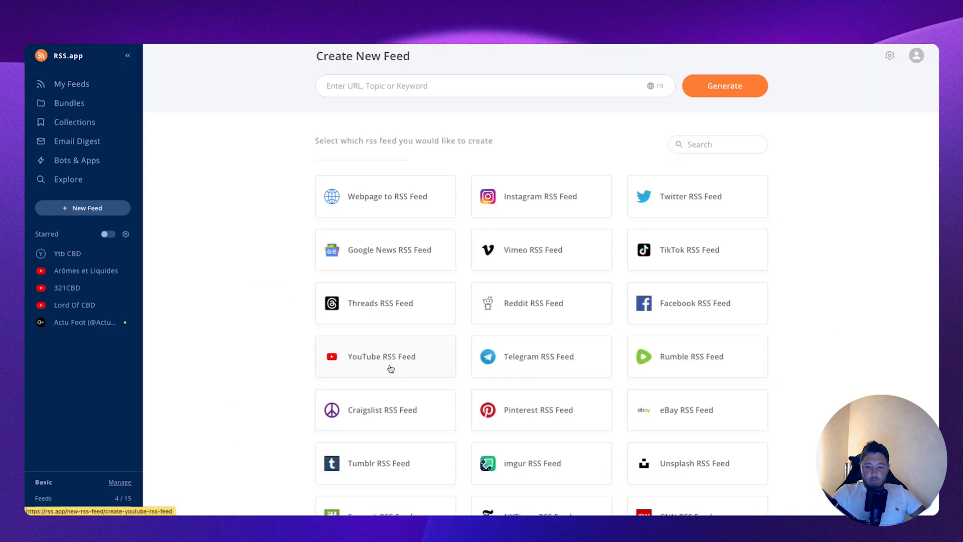
{"action": "left_click", "coordinate": [390, 369]}
{"action": "left_click", "coordinate": [456, 205]}
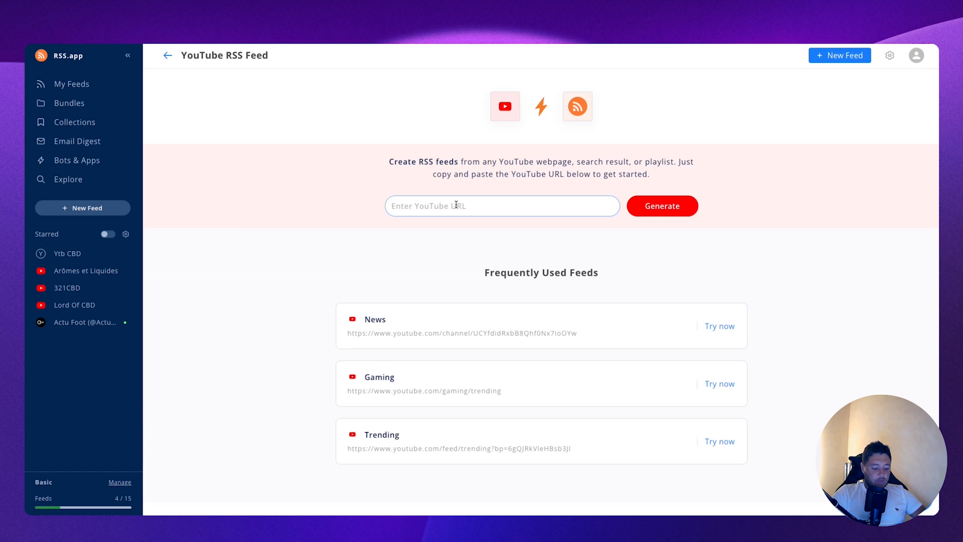
{"action": "type", "text": "https://www.youtube.com/@lordofcbd5422/videos"}
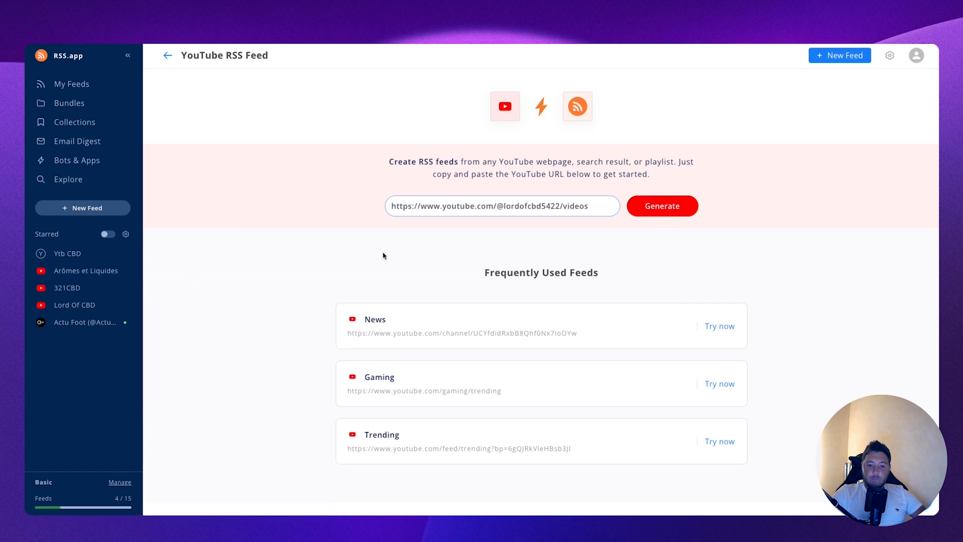
Review the existing starred YouTube feeds 321CBD, Lord Of CBD and Arômes et Liquides.
{"action": "left_click", "coordinate": [84, 287]}
{"action": "left_click", "coordinate": [71, 270]}
{"action": "left_click", "coordinate": [72, 288]}
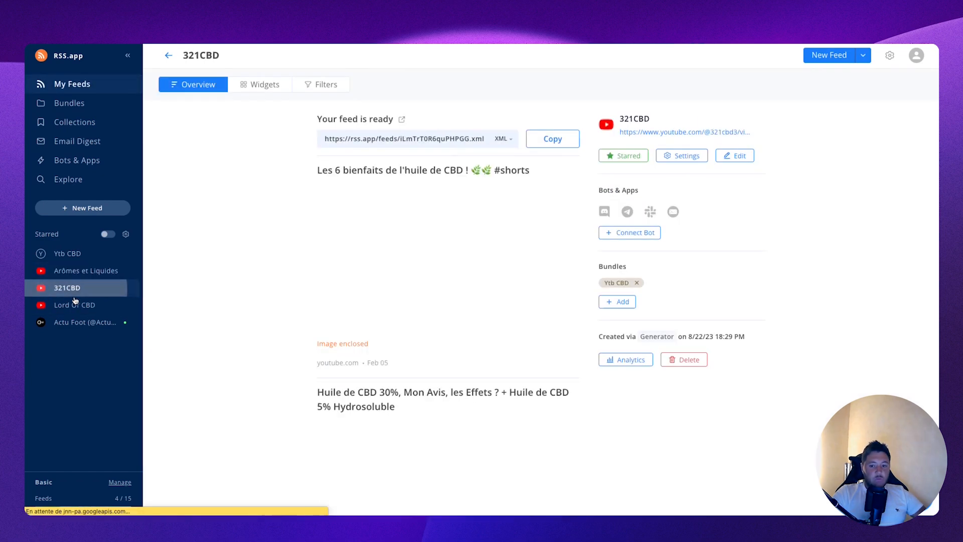
{"action": "left_click", "coordinate": [72, 311]}
{"action": "left_click", "coordinate": [80, 271]}
{"action": "left_click", "coordinate": [80, 290]}
{"action": "left_click", "coordinate": [72, 304]}
{"action": "left_click", "coordinate": [75, 270]}
Copy the Arômes et Liquides feed link and open it in a new browser tab.
{"action": "left_click", "coordinate": [553, 138]}
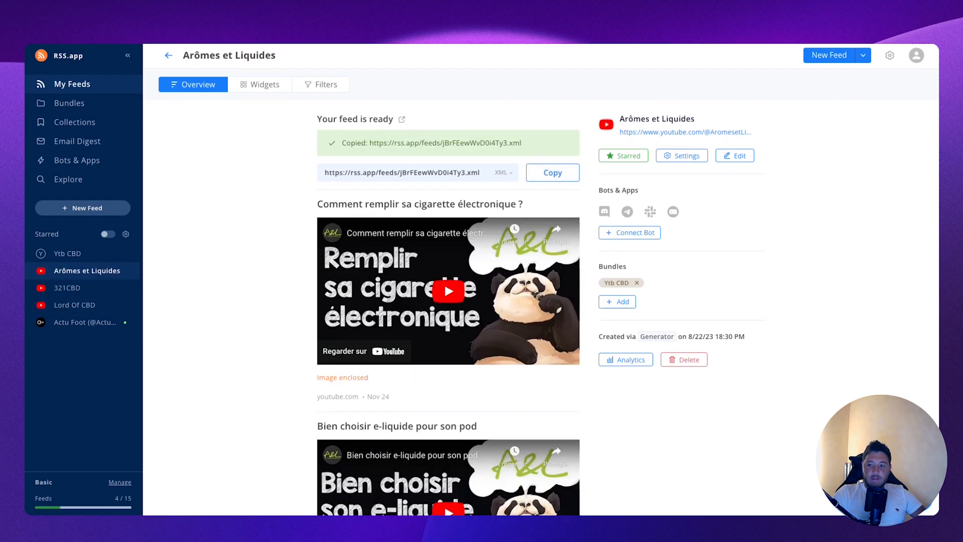
{"action": "key", "text": "ctrl+t"}
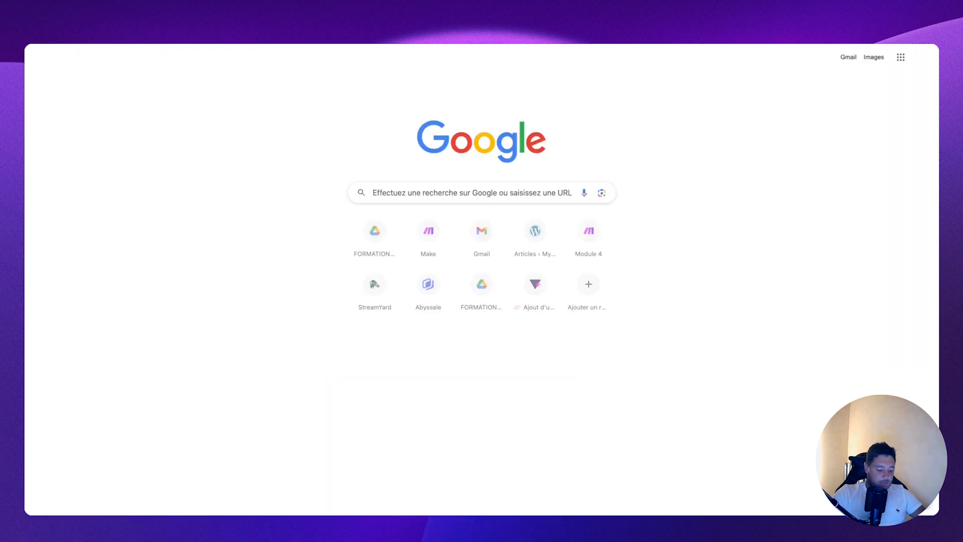
{"action": "key", "text": "ctrl+v"}
{"action": "key", "text": "Return"}
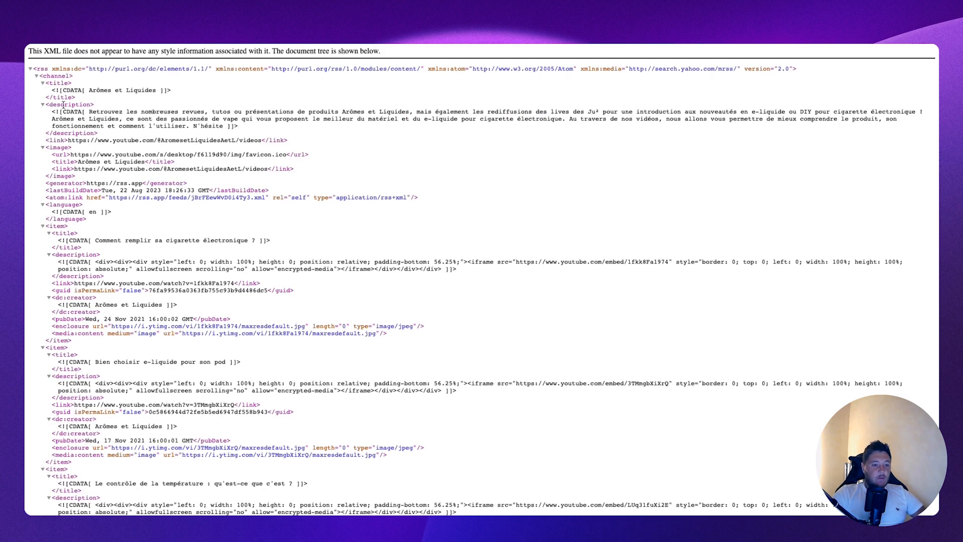
Examine the feed's XML, covering the channel description, link and image tags and the first item's title and link.
{"action": "double_click", "coordinate": [63, 97]}
{"action": "triple_click", "coordinate": [60, 105]}
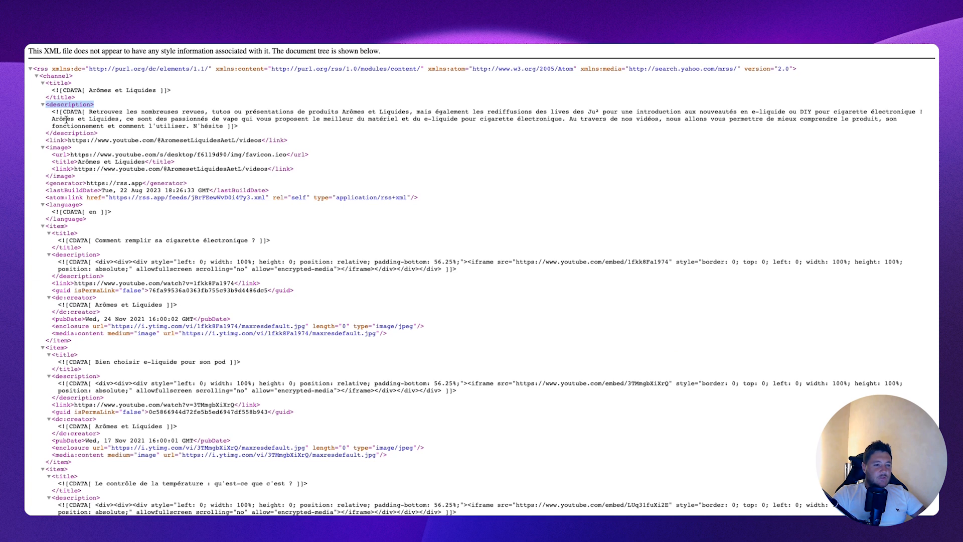
{"action": "triple_click", "coordinate": [60, 141]}
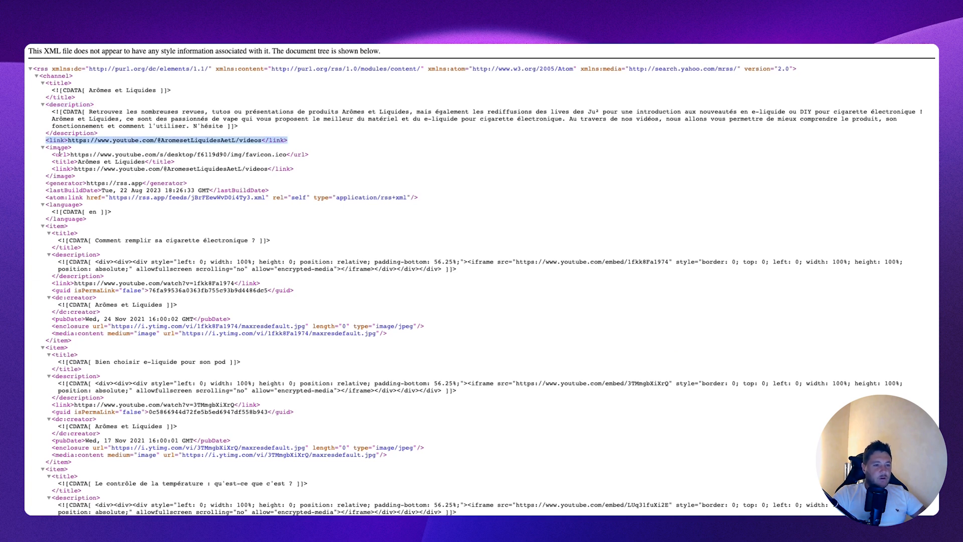
{"action": "triple_click", "coordinate": [60, 153]}
{"action": "triple_click", "coordinate": [68, 169]}
{"action": "double_click", "coordinate": [60, 233]}
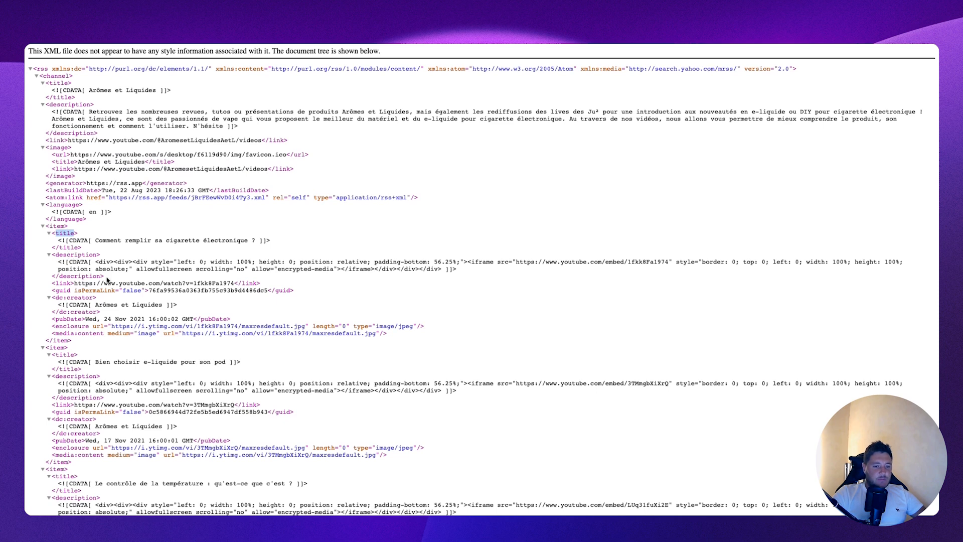
{"action": "scroll", "coordinate": [131, 269], "scroll_direction": "down", "scroll_amount": 2}
{"action": "triple_click", "coordinate": [68, 244]}
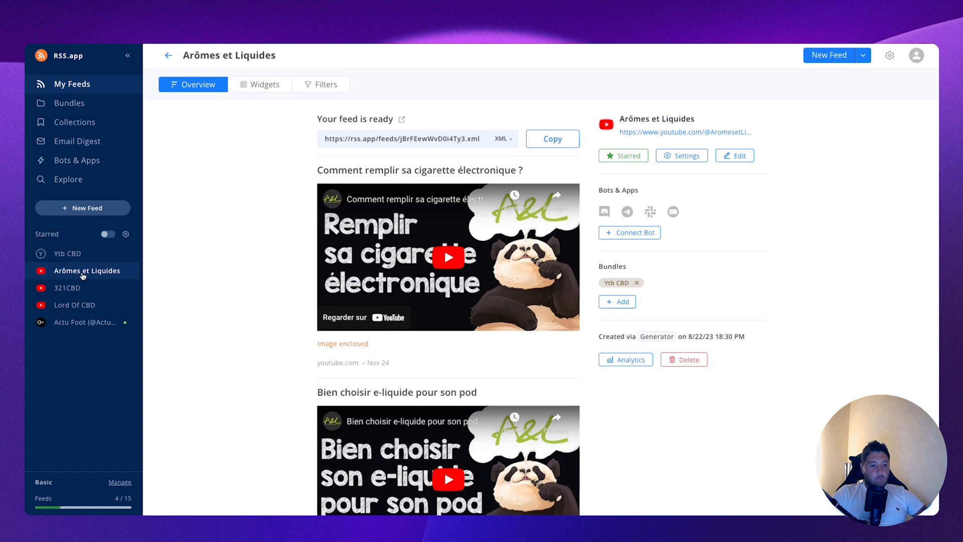
Open the Ytb CBD bundle in RSS.app and check which feeds it combines.
{"action": "left_click", "coordinate": [89, 110]}
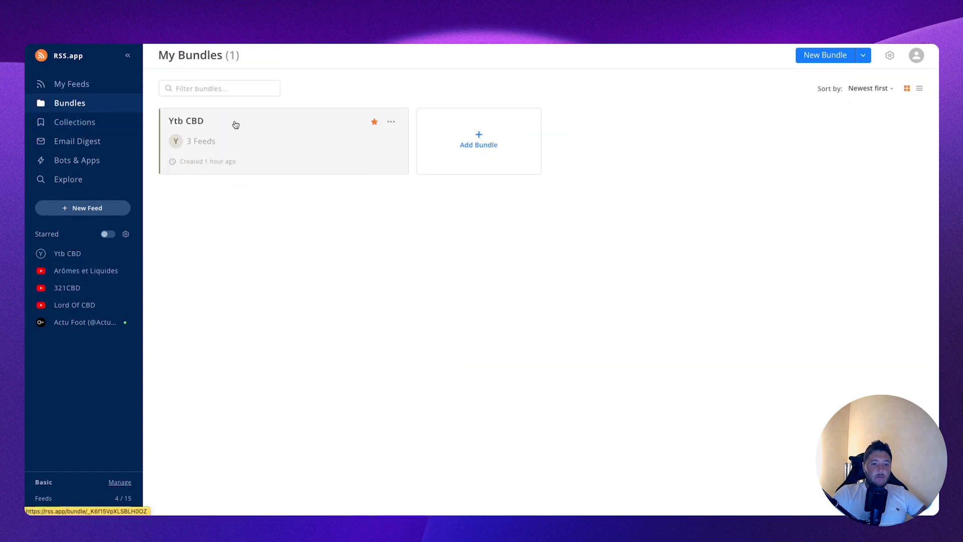
{"action": "left_click", "coordinate": [235, 125]}
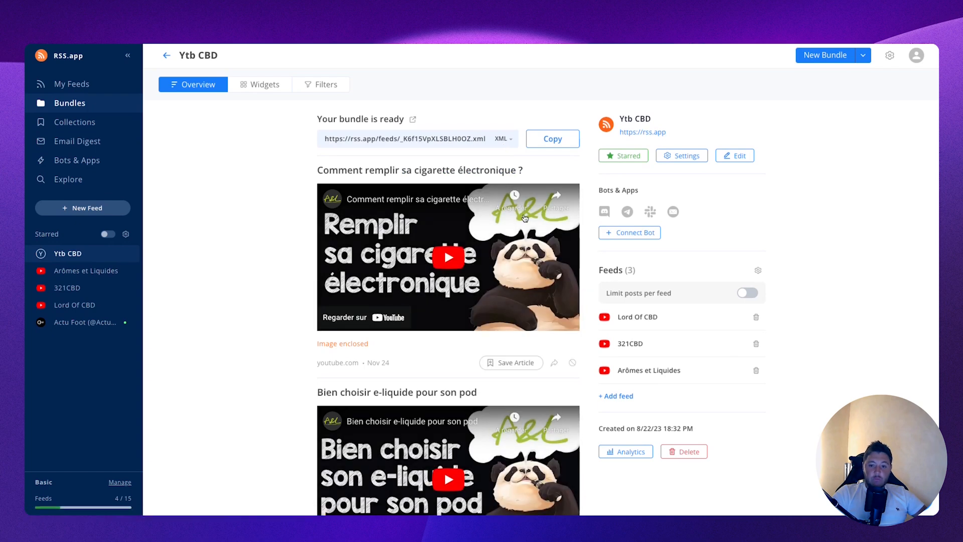
{"action": "scroll", "coordinate": [524, 219], "scroll_direction": "down", "scroll_amount": 1}
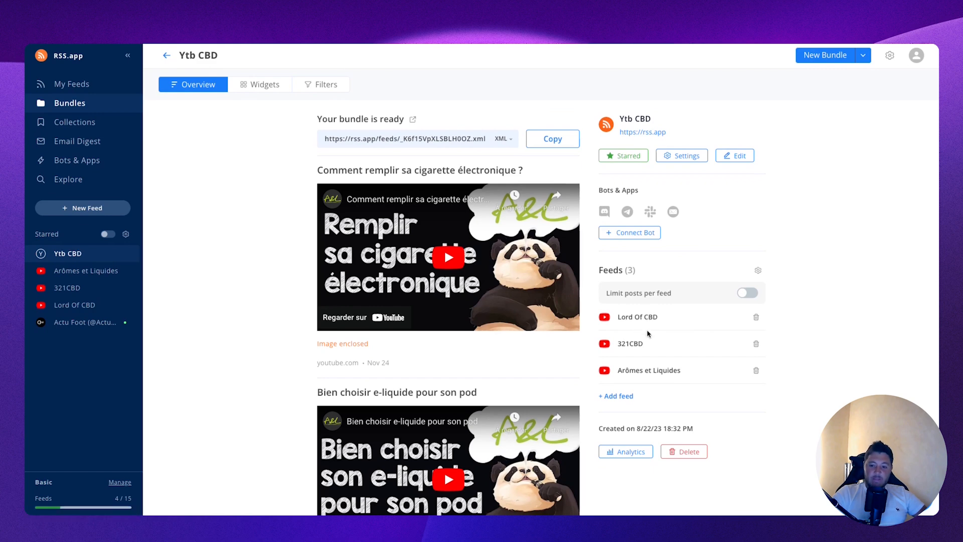
Copy the Ytb CBD bundle link, load it in the XML browser tab and look through its combined items.
{"action": "left_click", "coordinate": [551, 139]}
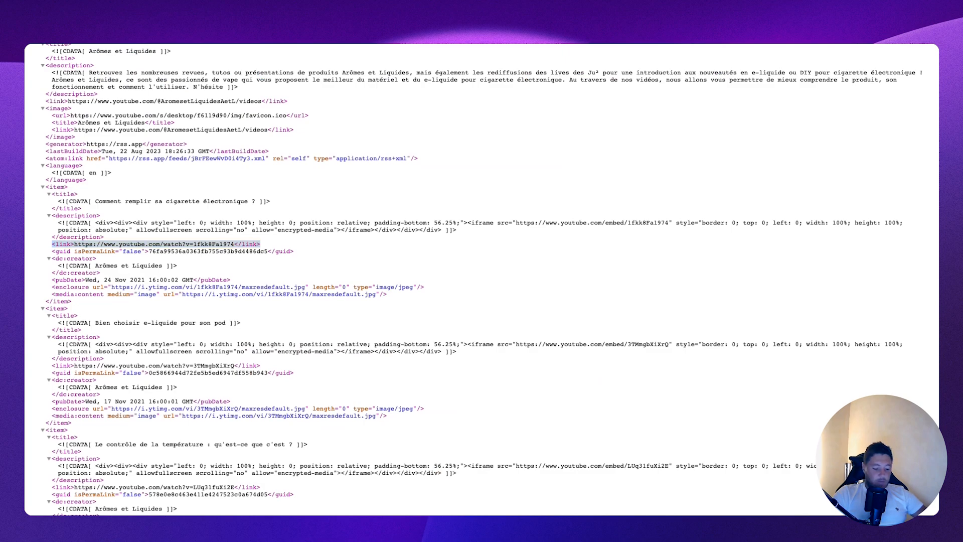
{"action": "key", "text": "super+l"}
{"action": "key", "text": "super+v"}
{"action": "key", "text": "Return"}
{"action": "scroll", "coordinate": [428, 85], "scroll_direction": "down", "scroll_amount": 10}
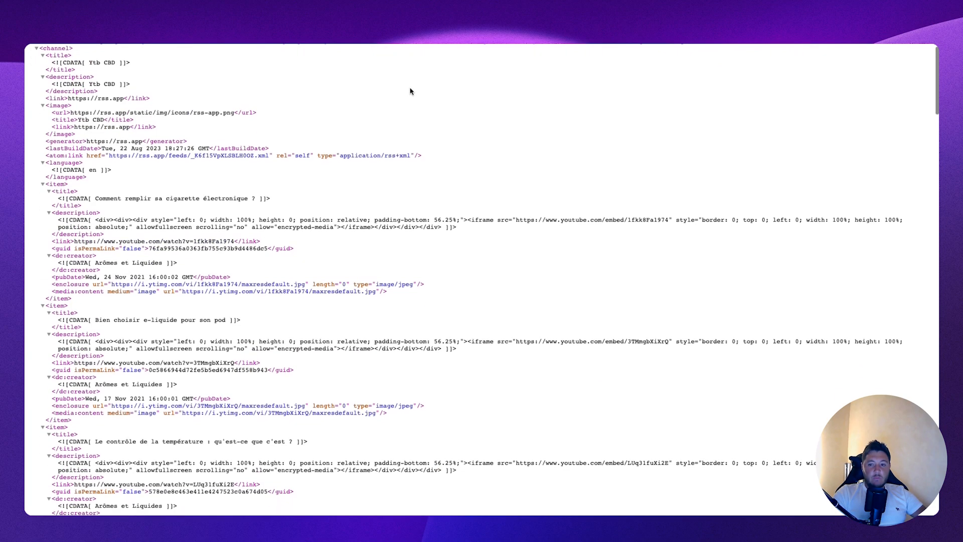
{"action": "scroll", "coordinate": [447, 90], "scroll_direction": "up", "scroll_amount": 10}
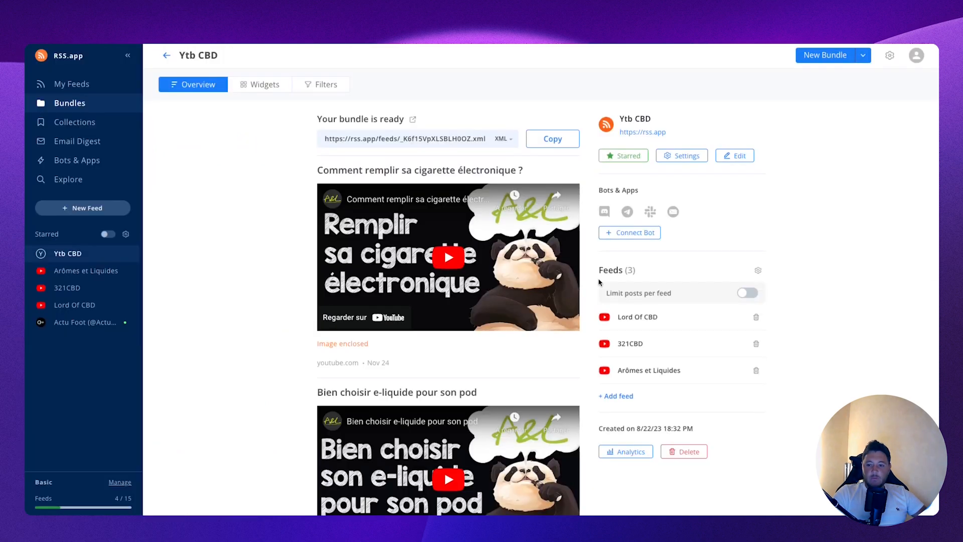
Return to the Ytb CBD bundle in RSS.app and look through its feeds and collected video posts.
{"action": "scroll", "coordinate": [617, 281], "scroll_direction": "down", "scroll_amount": 2}
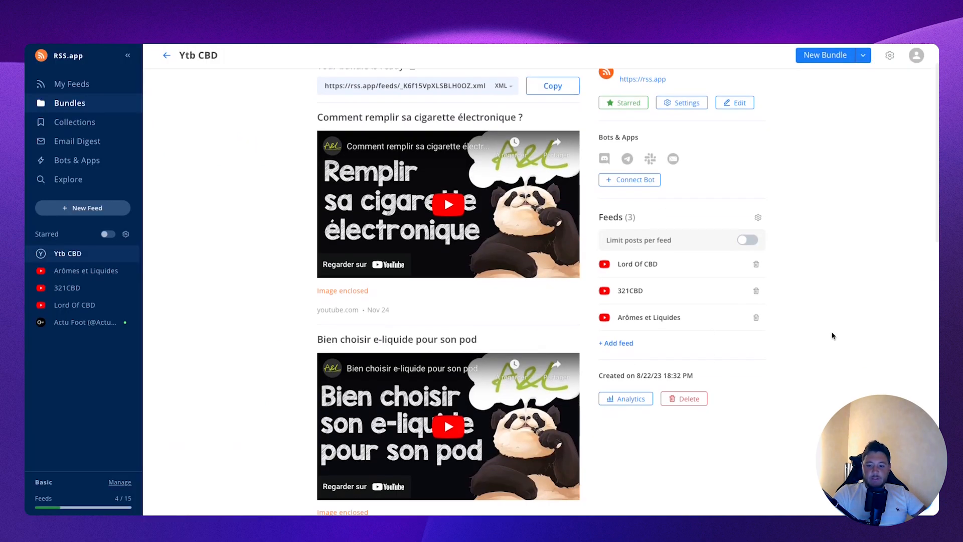
{"action": "scroll", "coordinate": [452, 301], "scroll_direction": "down", "scroll_amount": 15}
{"action": "scroll", "coordinate": [373, 282], "scroll_direction": "up", "scroll_amount": 15}
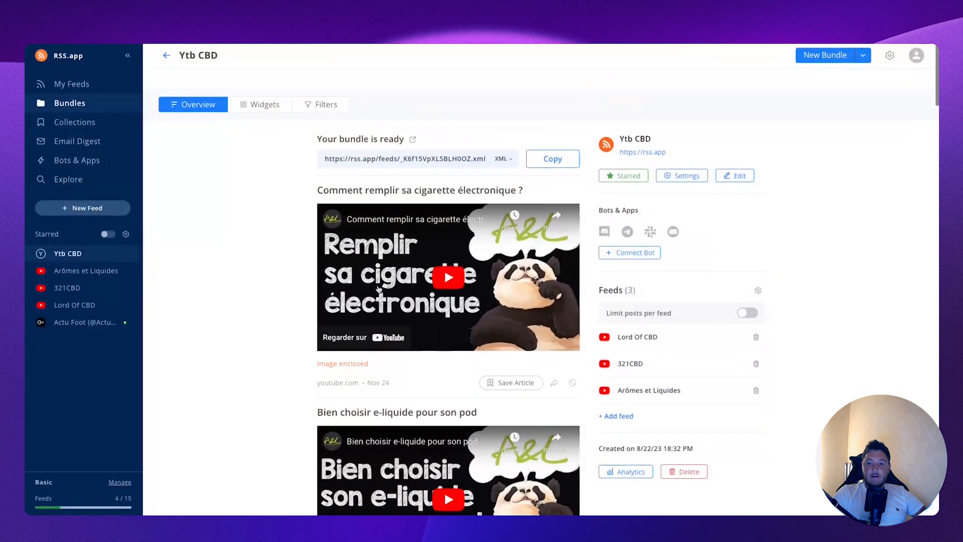
Open a new scenario in Make and copy the Ytb CBD bundle's XML feed link from RSS.app.
{"action": "left_click", "coordinate": [685, 155]}
{"action": "scroll", "coordinate": [499, 251], "scroll_direction": "down", "scroll_amount": 3}
{"action": "key", "text": "Escape"}
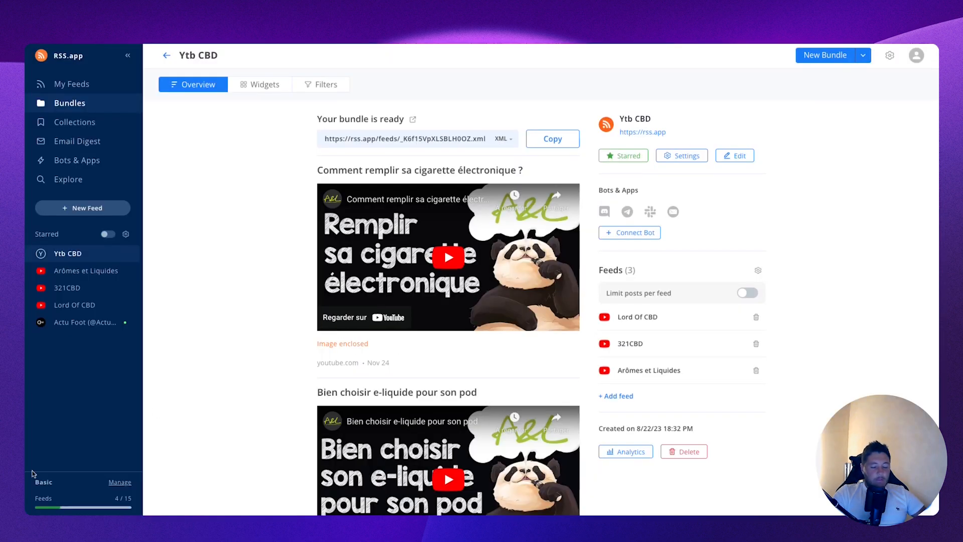
{"action": "left_click", "coordinate": [547, 138]}
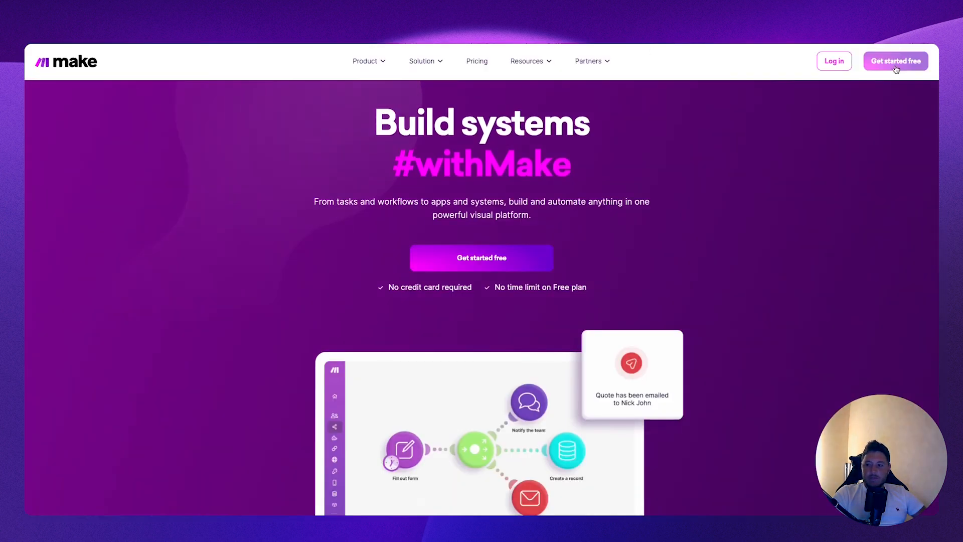
{"action": "mouse_move", "coordinate": [832, 71]}
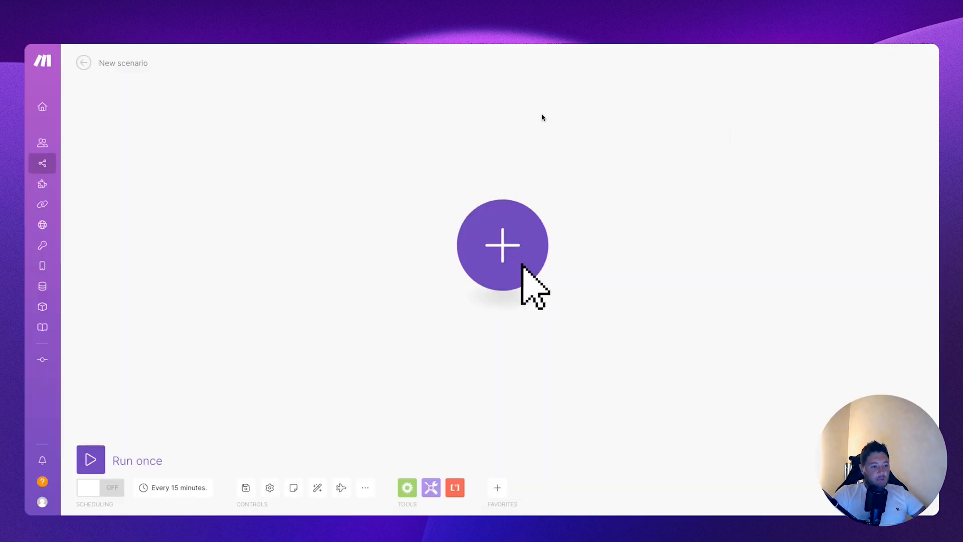
{"action": "left_click_drag", "start_coordinate": [495, 226], "coordinate": [409, 204]}
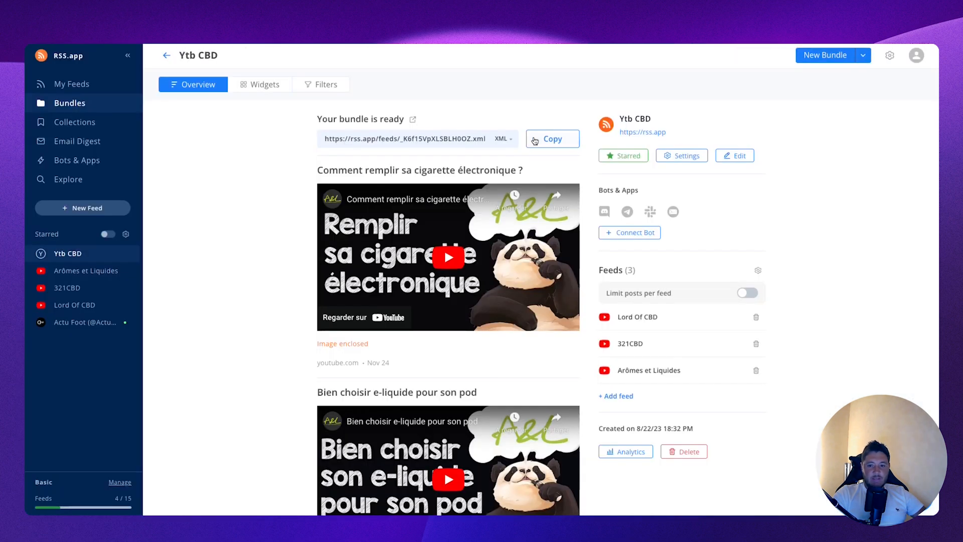
{"action": "left_click", "coordinate": [545, 141]}
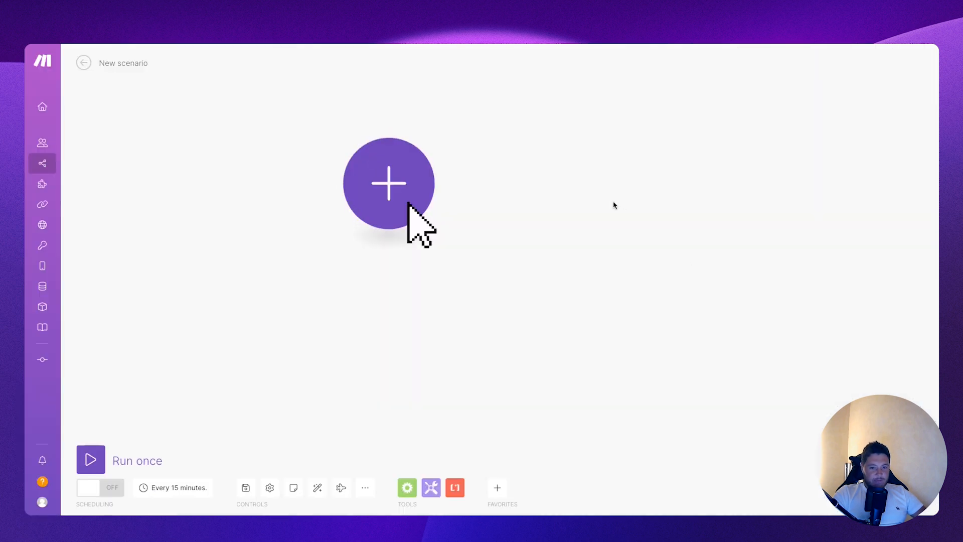
In the Make scenario, open the app list for the first module, browse it and search for google sheet.
{"action": "left_click_drag", "start_coordinate": [408, 225], "coordinate": [468, 333]}
{"action": "left_click", "coordinate": [467, 329]}
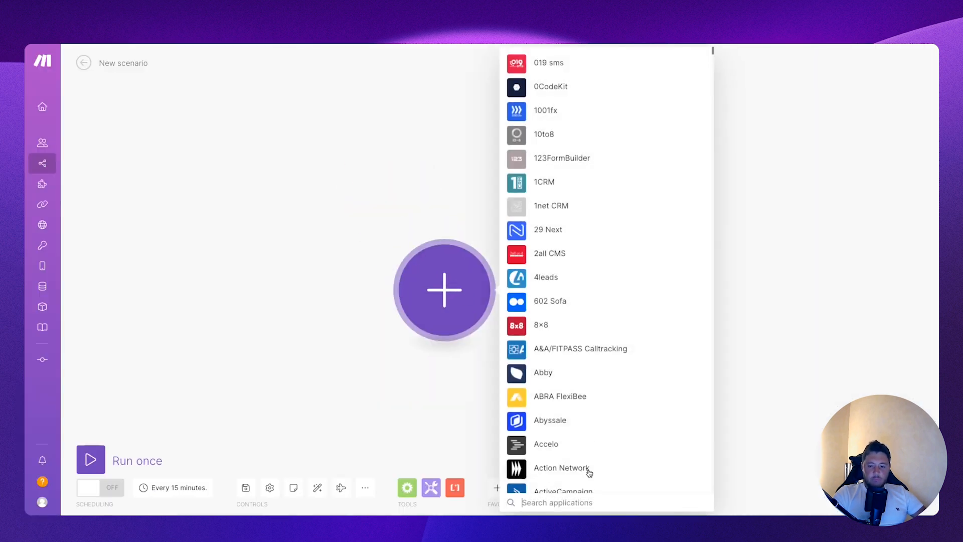
{"action": "scroll", "coordinate": [541, 292], "scroll_direction": "down", "scroll_amount": 20}
{"action": "scroll", "coordinate": [543, 292], "scroll_direction": "down", "scroll_amount": 12}
{"action": "type", "text": "google sheet"}
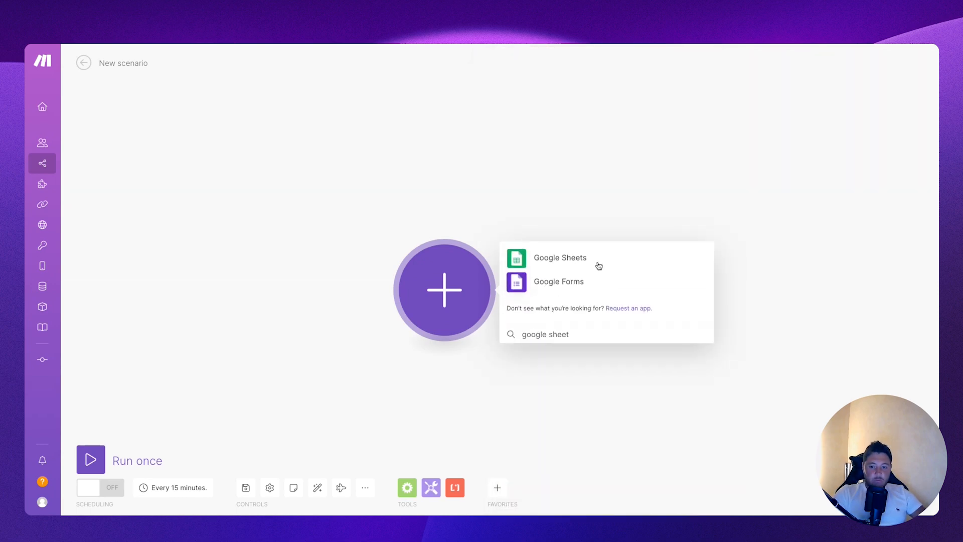
{"action": "key", "text": "ctrl+a"}
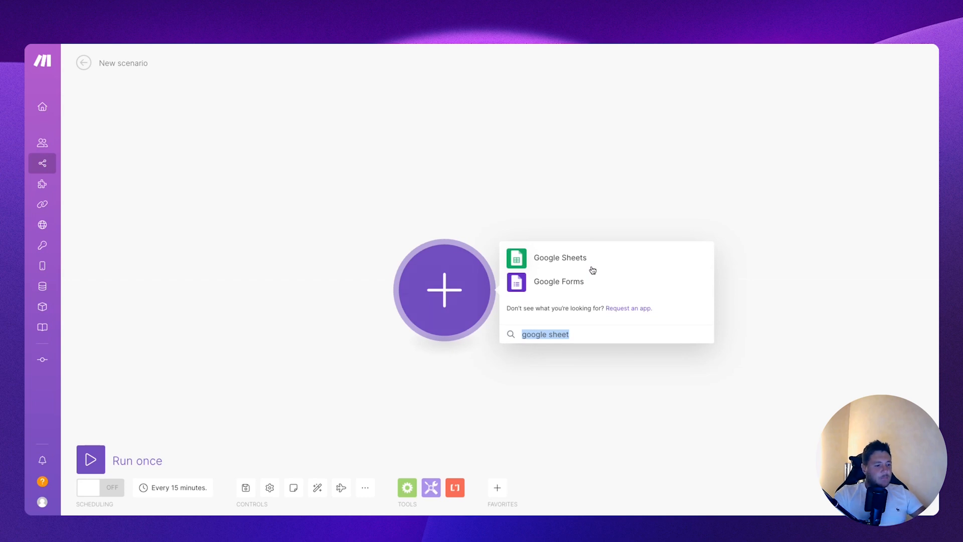
{"action": "key", "text": "BackSpace"}
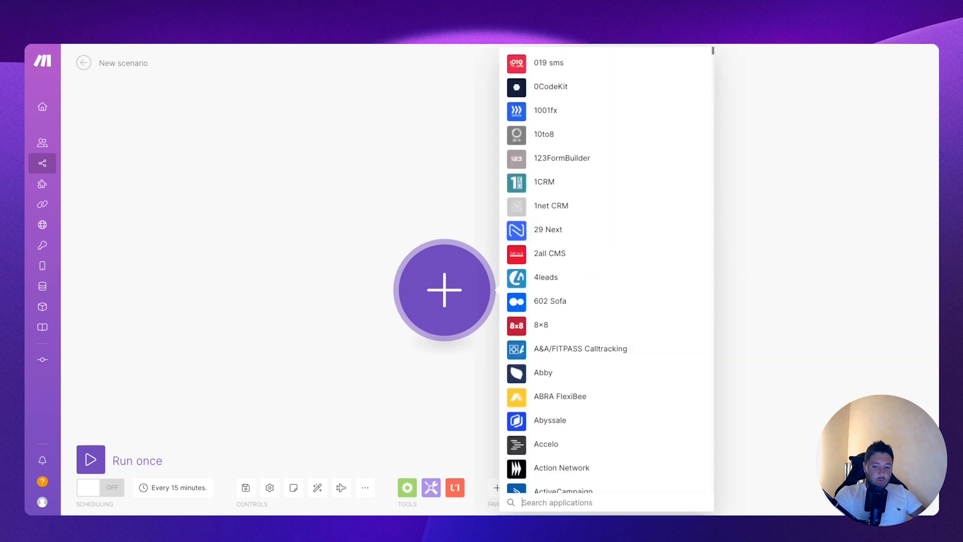
Search for rss, add the Watch RSS feed items trigger and paste the copied bundle link as its URL.
{"action": "type", "text": "rss"}
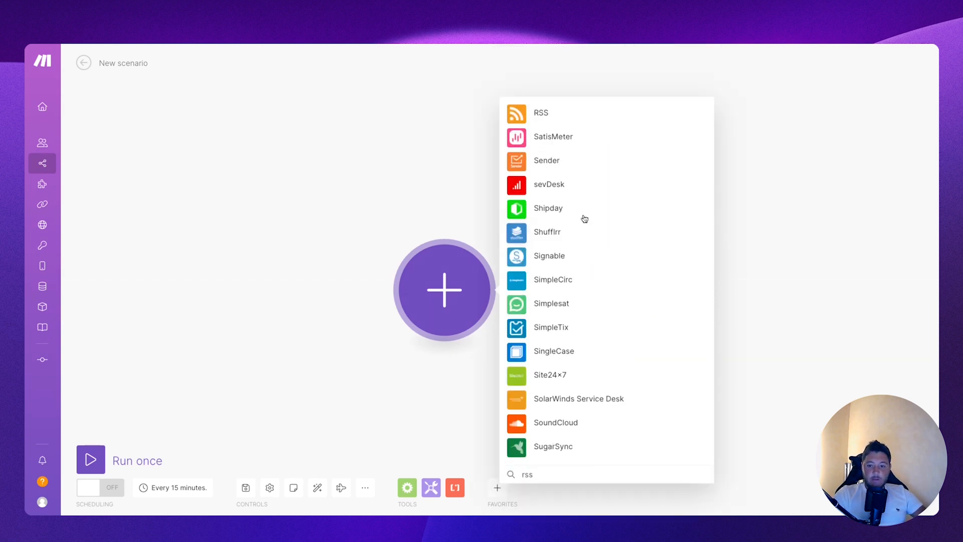
{"action": "left_click", "coordinate": [538, 110]}
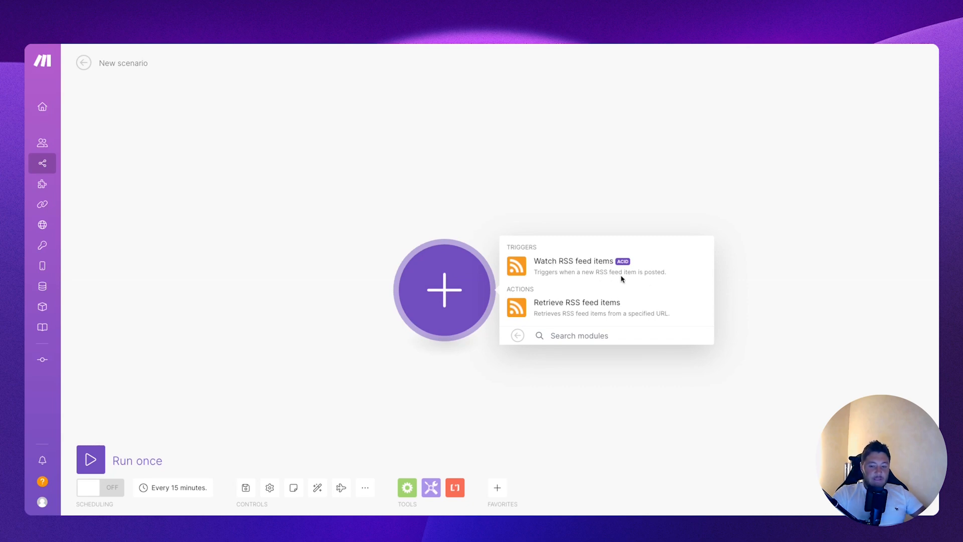
{"action": "left_click", "coordinate": [536, 259]}
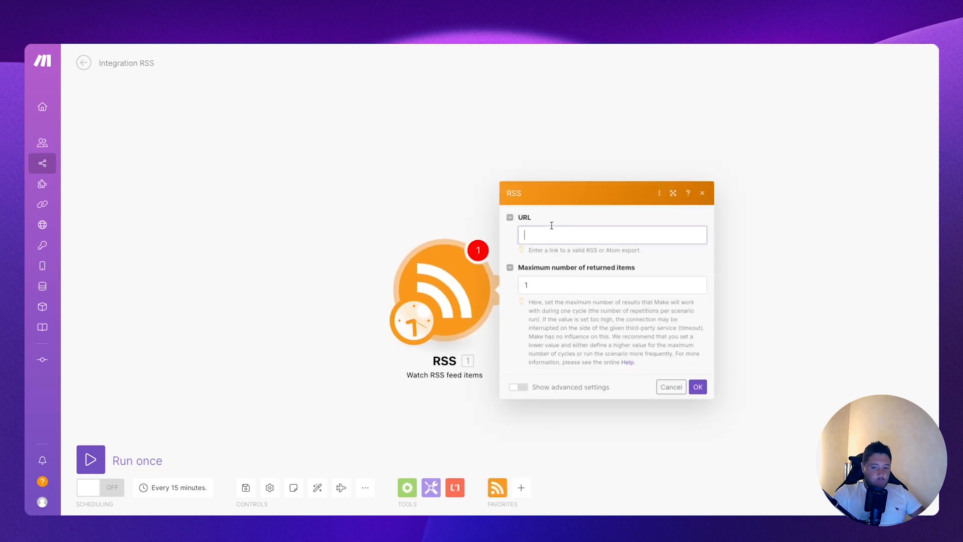
{"action": "key", "text": "ctrl+v"}
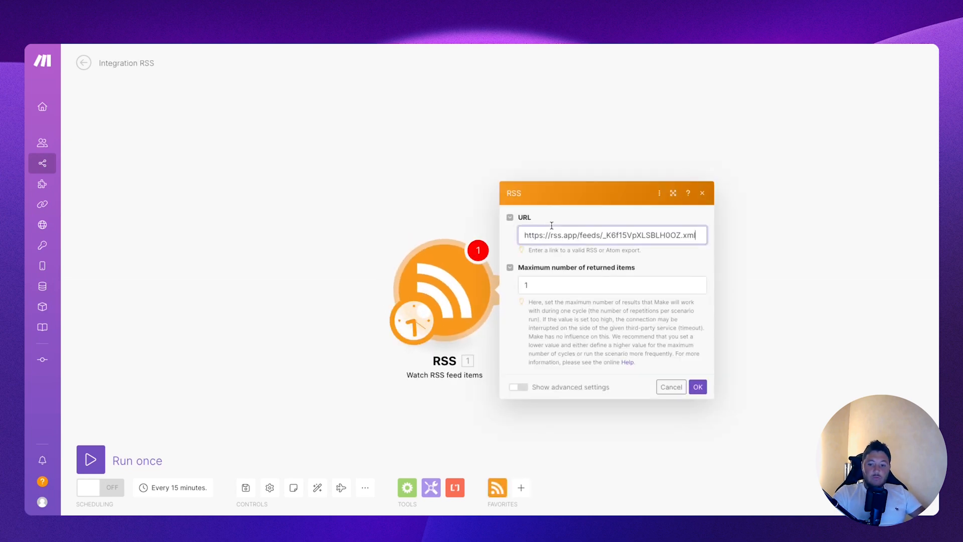
Set the RSS trigger's maximum number of returned items to 3 and save the module settings.
{"action": "double_click", "coordinate": [549, 284]}
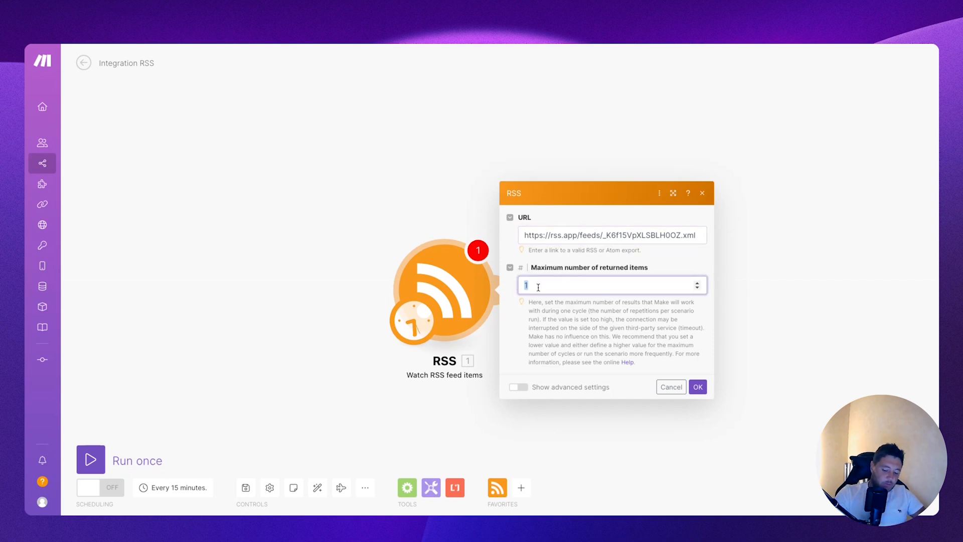
{"action": "type", "text": "2"}
{"action": "key", "text": "BackSpace"}
{"action": "type", "text": "3"}
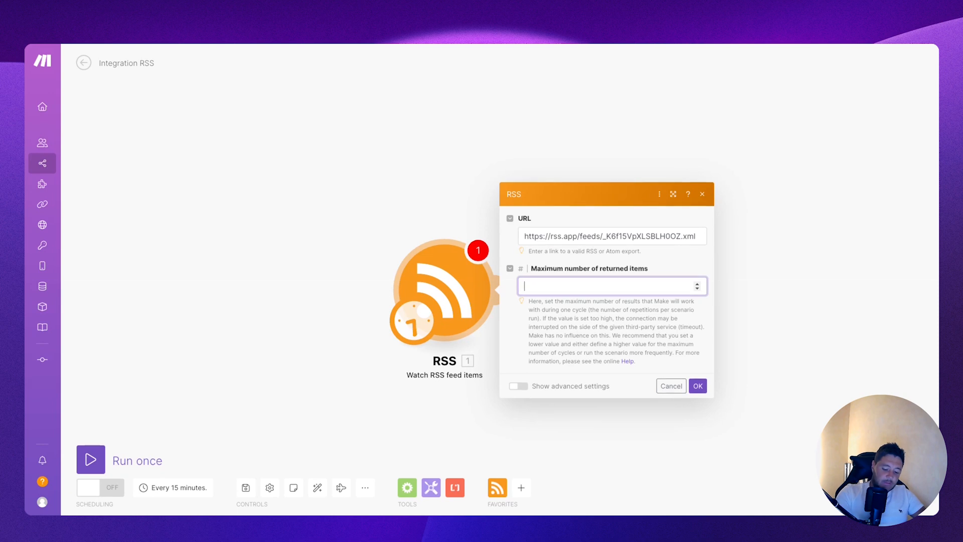
{"action": "left_click", "coordinate": [697, 387]}
{"action": "left_click", "coordinate": [701, 350]}
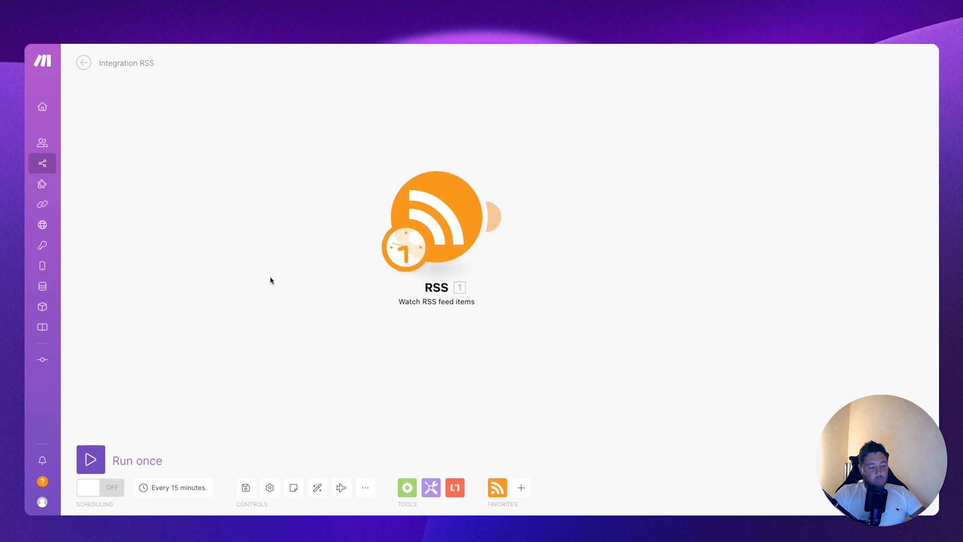
Schedule the scenario to run at regular intervals of 60 minutes and save it.
{"action": "left_click", "coordinate": [165, 489]}
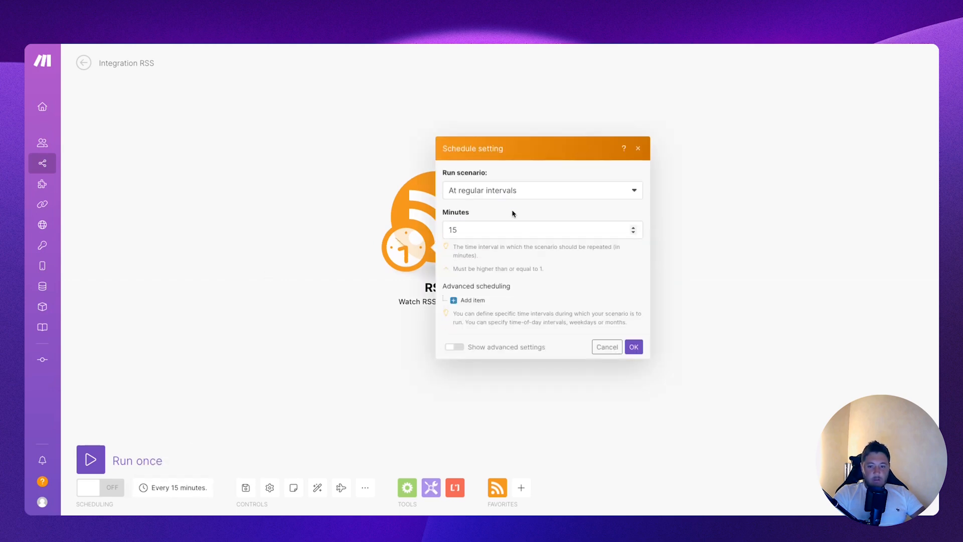
{"action": "left_click", "coordinate": [487, 194]}
{"action": "left_click", "coordinate": [486, 200]}
{"action": "double_click", "coordinate": [453, 229]}
{"action": "type", "text": "60"}
{"action": "left_click", "coordinate": [634, 345]}
{"action": "left_click", "coordinate": [231, 487]}
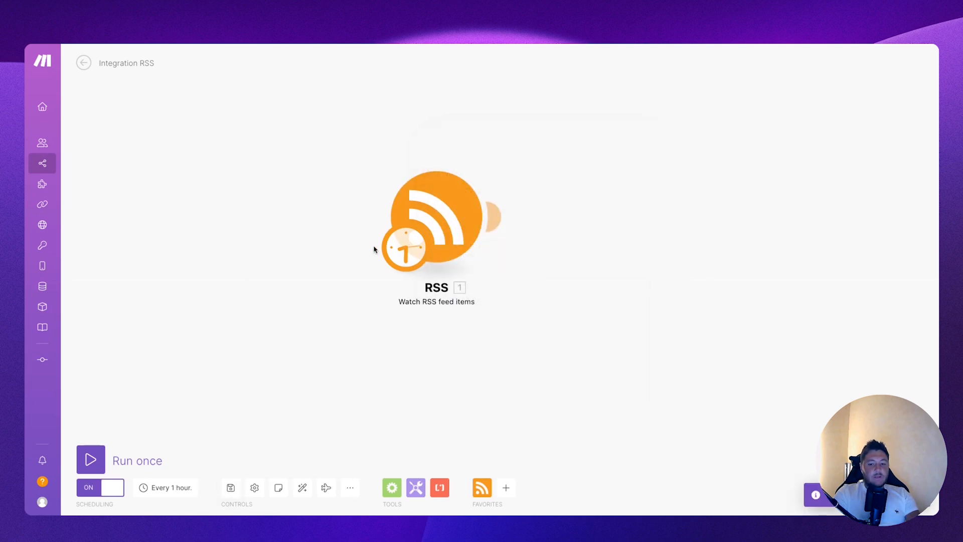
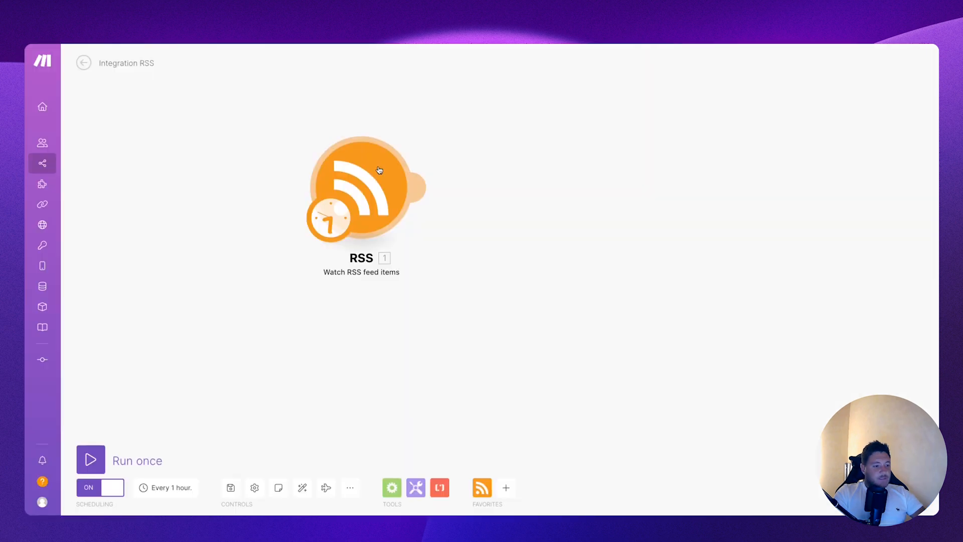
Run only the RSS module and inspect the output of its operation.
{"action": "right_click", "coordinate": [379, 170]}
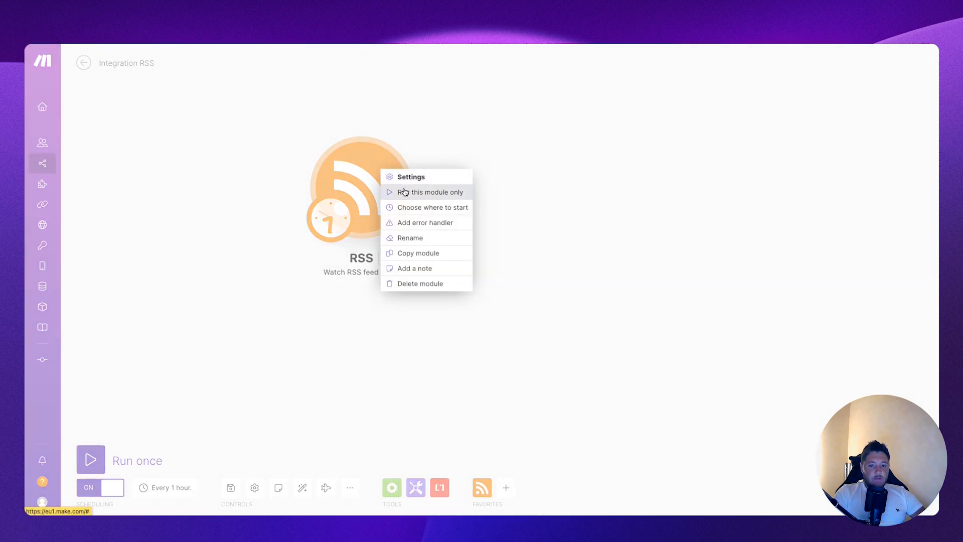
{"action": "left_click", "coordinate": [405, 192]}
{"action": "right_click", "coordinate": [426, 195]}
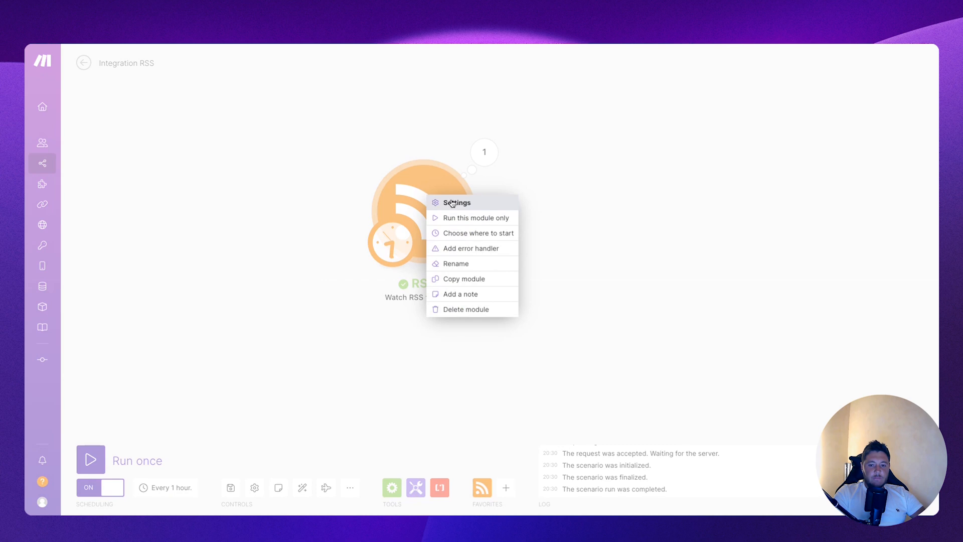
{"action": "left_click", "coordinate": [619, 145]}
{"action": "left_click", "coordinate": [484, 152]}
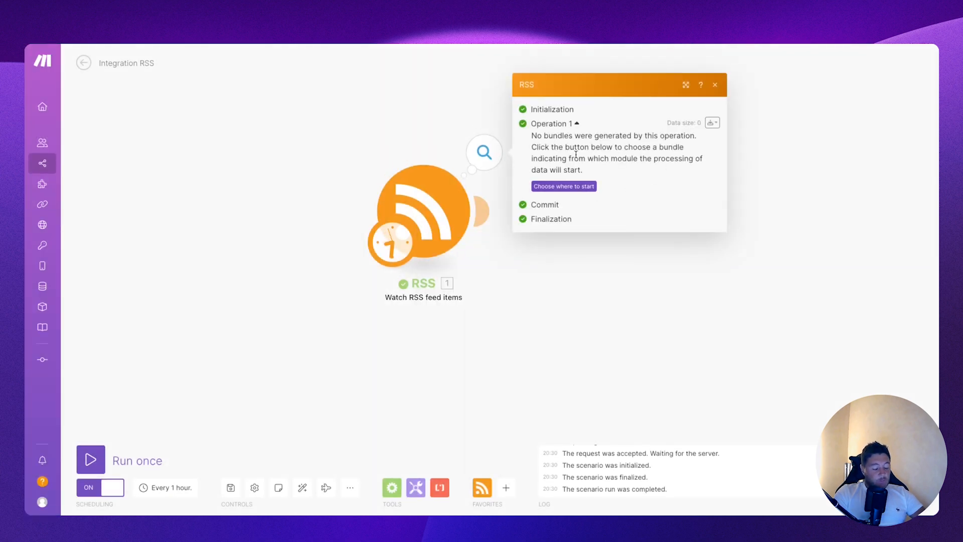
{"action": "left_click", "coordinate": [401, 126]}
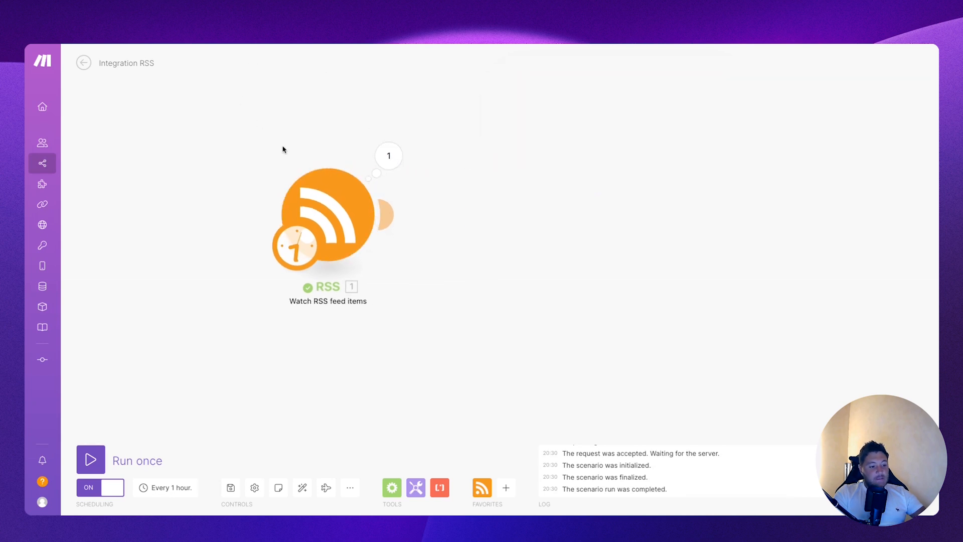
Set the RSS module's starting point to feed items from after a specific date.
{"action": "right_click", "coordinate": [323, 201]}
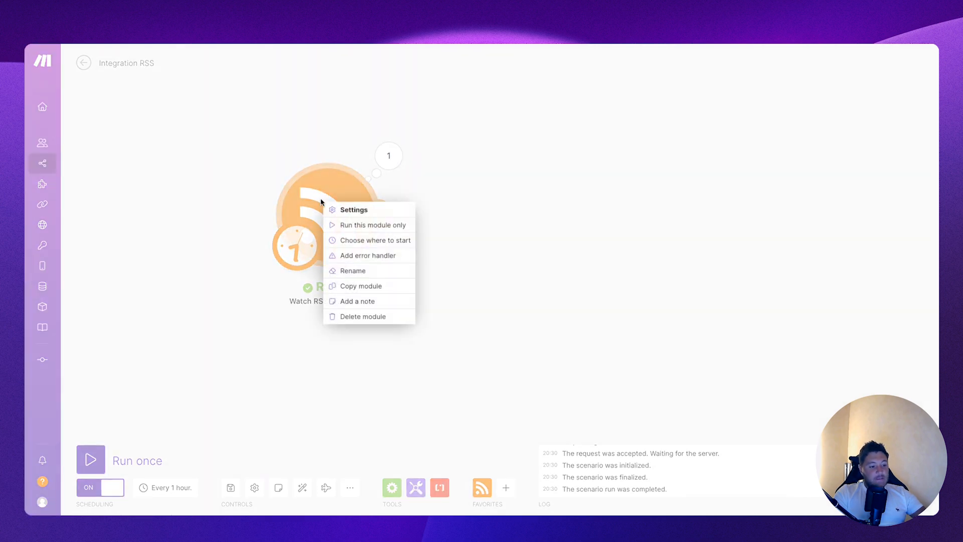
{"action": "left_click", "coordinate": [361, 243]}
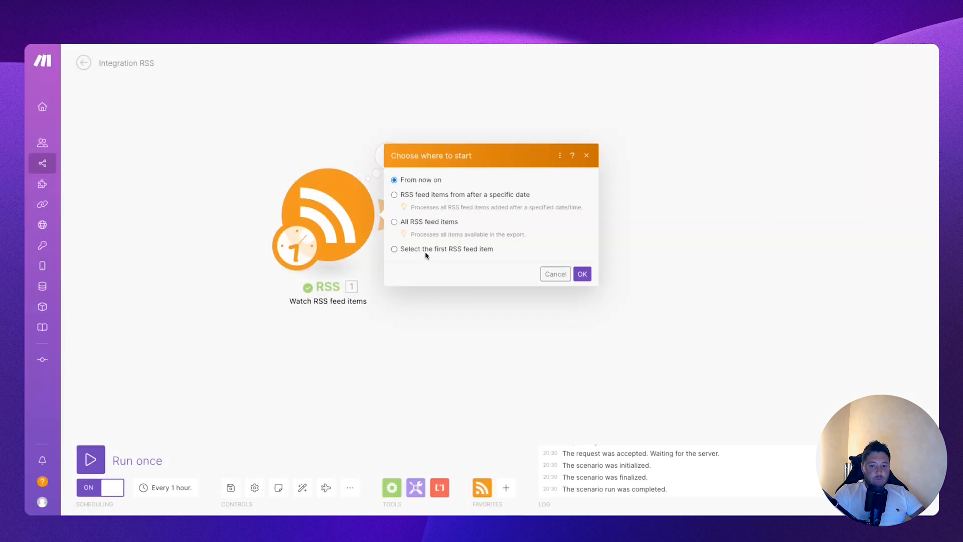
{"action": "left_click", "coordinate": [432, 196]}
{"action": "left_click", "coordinate": [623, 198]}
{"action": "left_click", "coordinate": [581, 306]}
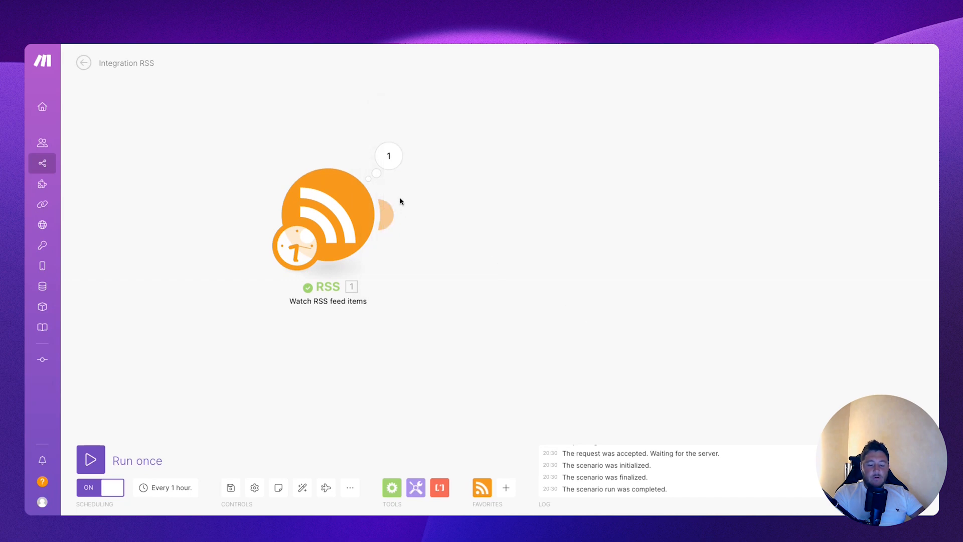
Run only the RSS module again and expand Bundles 1, 2 and 3 in its output.
{"action": "right_click", "coordinate": [318, 208]}
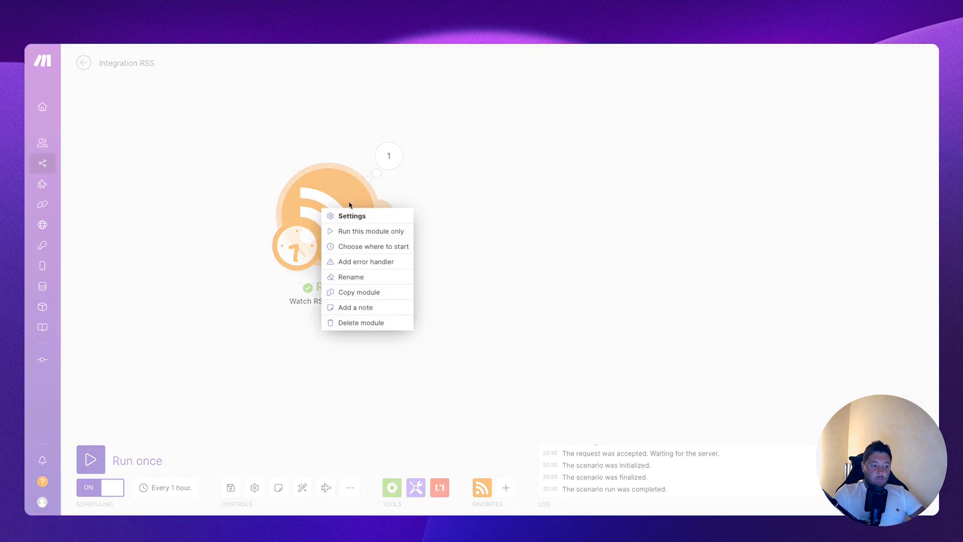
{"action": "left_click", "coordinate": [366, 231]}
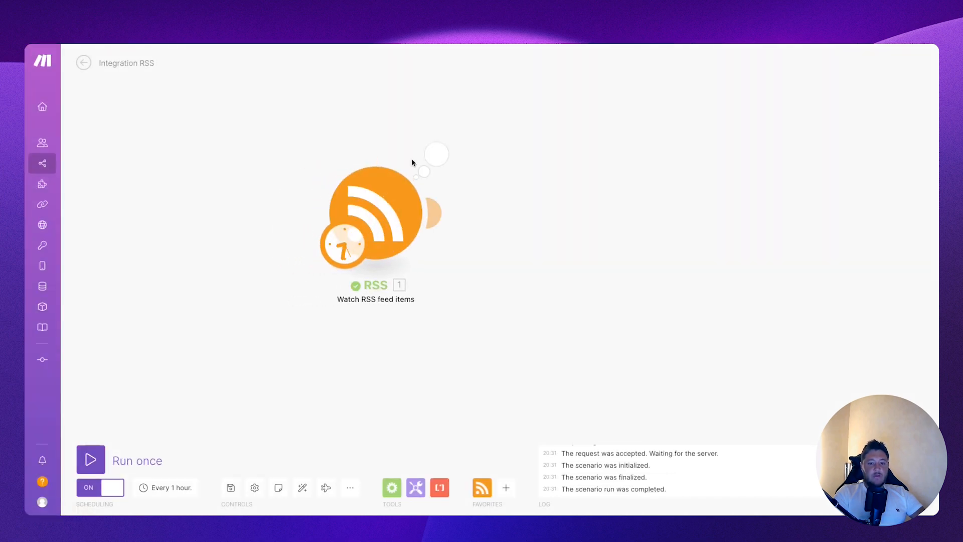
{"action": "left_click", "coordinate": [436, 154]}
{"action": "left_click", "coordinate": [487, 123]}
{"action": "left_click", "coordinate": [487, 133]}
{"action": "left_click", "coordinate": [487, 144]}
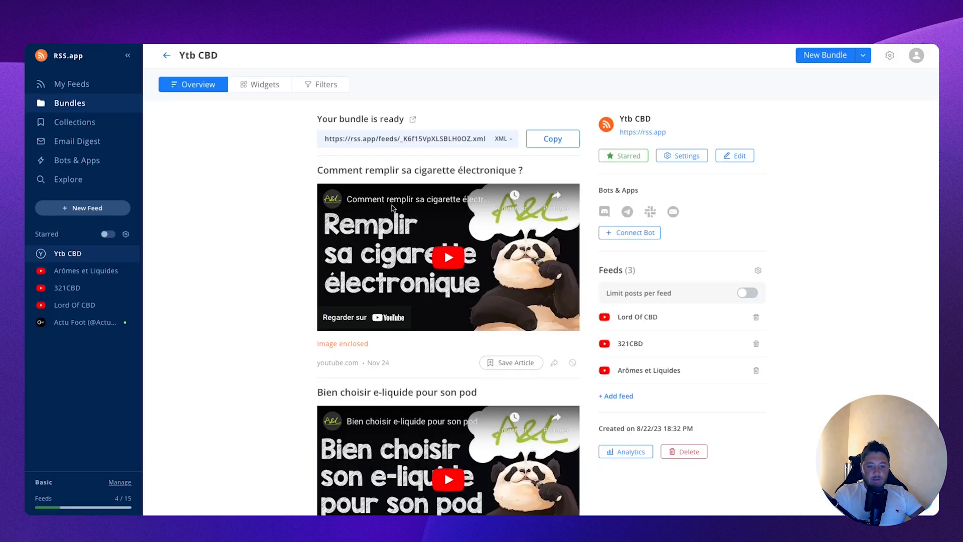
Look through the video posts of the Ytb CBD bundle in RSS.app for comparison with the module's output.
{"action": "scroll", "coordinate": [380, 361], "scroll_direction": "down", "scroll_amount": 1}
{"action": "scroll", "coordinate": [379, 360], "scroll_direction": "down", "scroll_amount": 10}
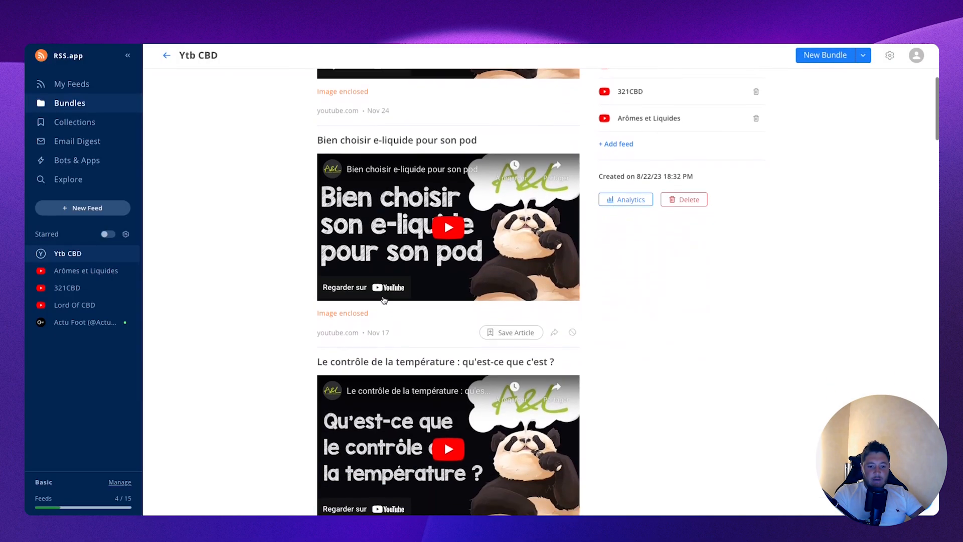
{"action": "scroll", "coordinate": [416, 233], "scroll_direction": "down", "scroll_amount": 8}
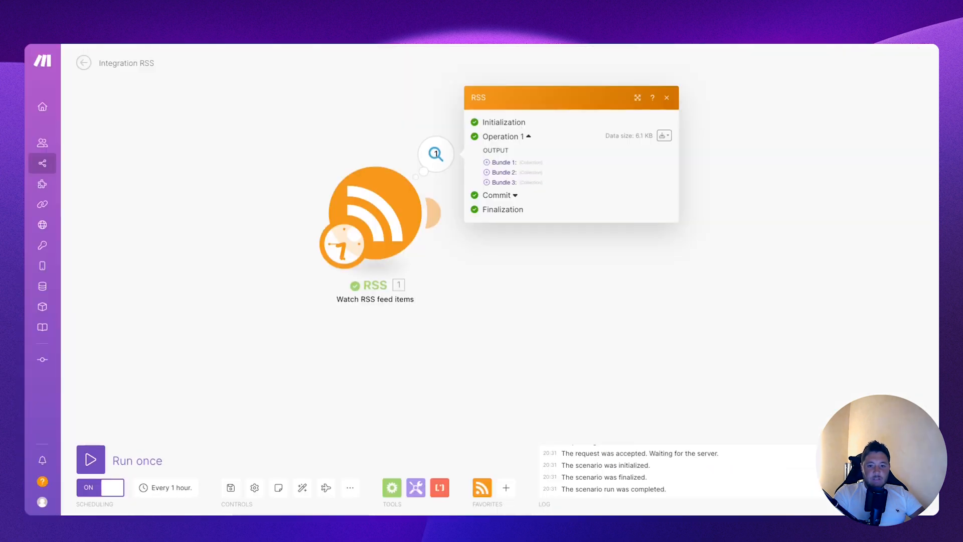
Back in Make, check the RSS module's URL and item limit settings, and reopen its output to read Bundle 1.
{"action": "left_click", "coordinate": [329, 118]}
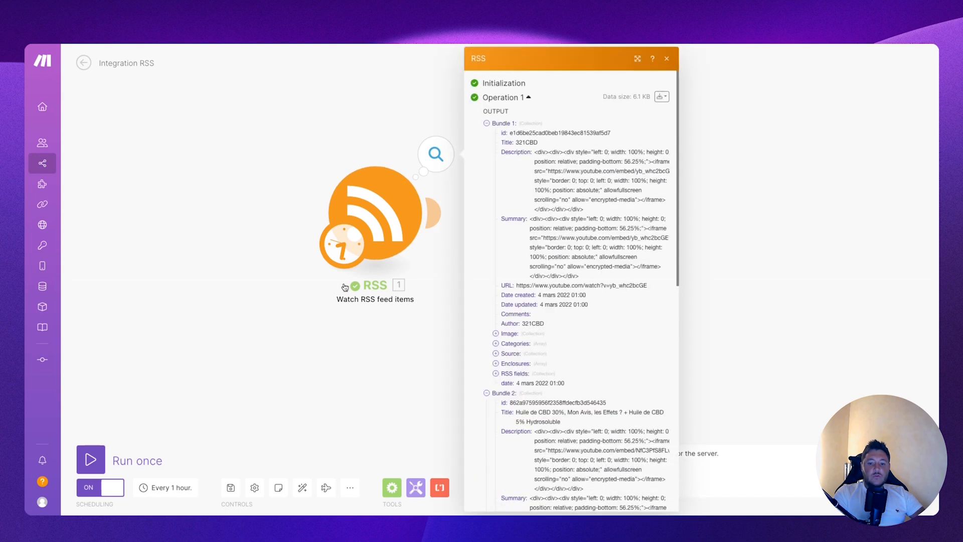
{"action": "left_click", "coordinate": [341, 125]}
{"action": "left_click", "coordinate": [363, 205]}
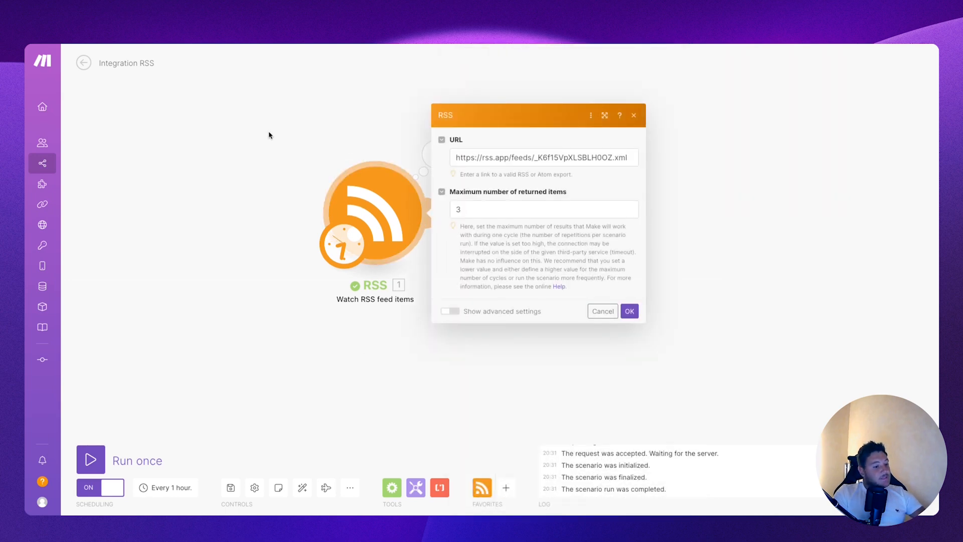
{"action": "left_click", "coordinate": [297, 129]}
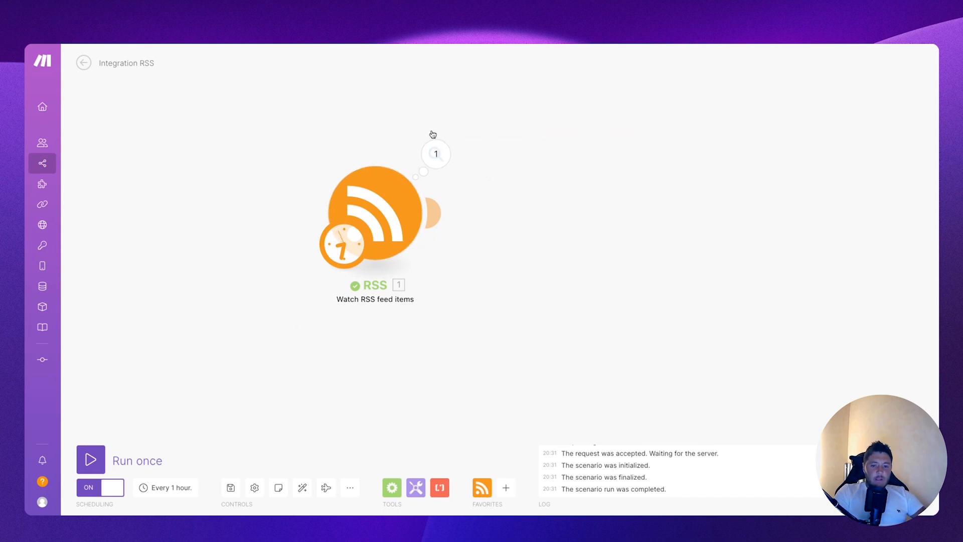
{"action": "left_click", "coordinate": [436, 153]}
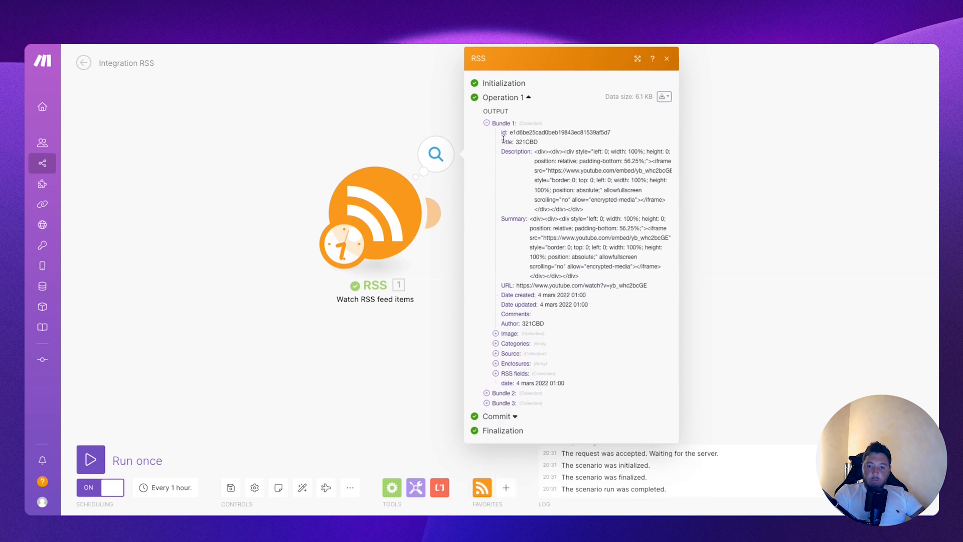
Examine Bundle 1 of the RSS output, expanding its Categories, Source and RSS fields to read the description, link and publication date.
{"action": "left_click_drag", "start_coordinate": [513, 143], "coordinate": [587, 173]}
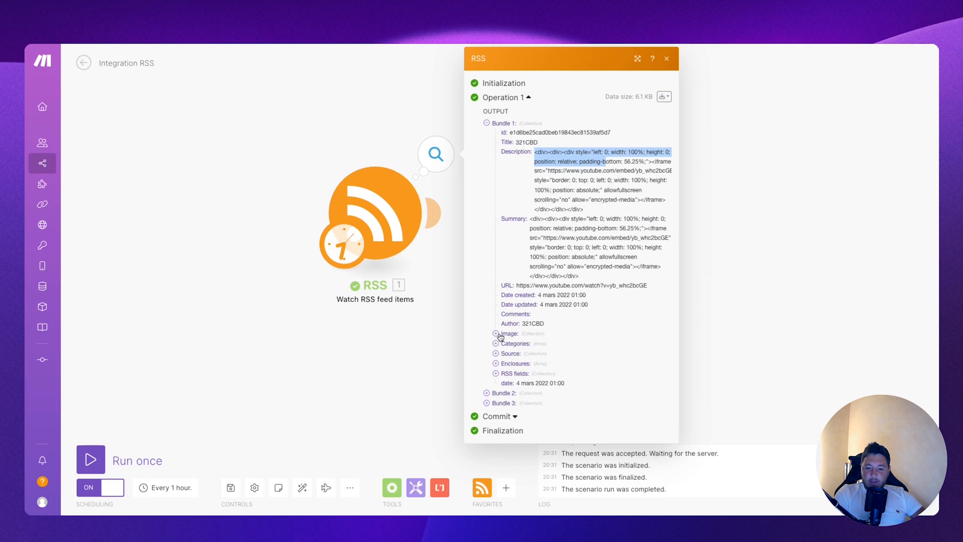
{"action": "left_click", "coordinate": [496, 353]}
{"action": "left_click", "coordinate": [495, 344]}
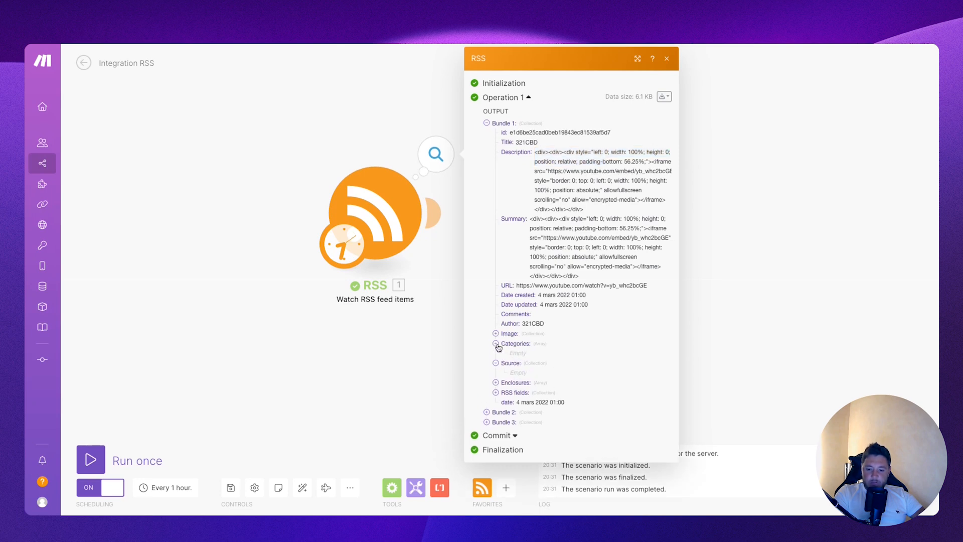
{"action": "left_click", "coordinate": [496, 392]}
{"action": "scroll", "coordinate": [518, 343], "scroll_direction": "down", "scroll_amount": 1}
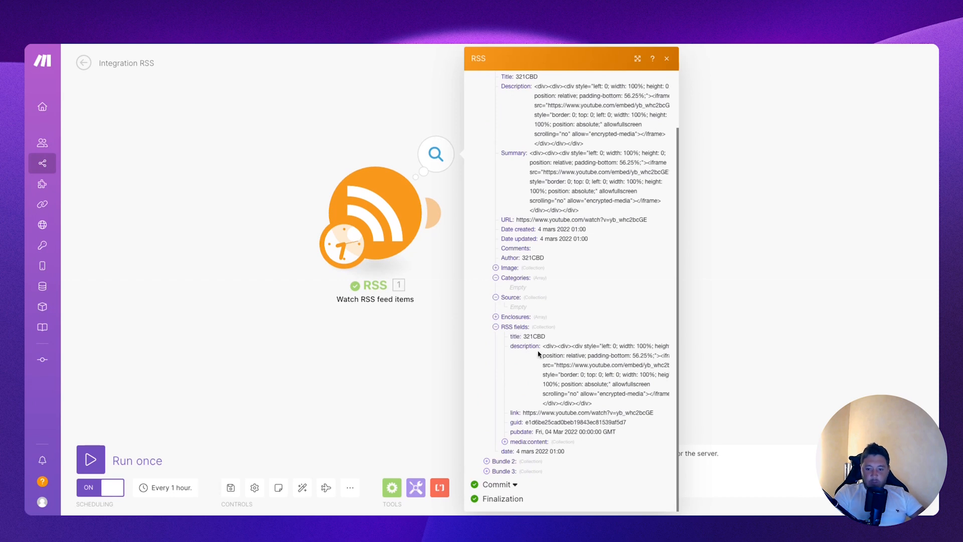
{"action": "left_click_drag", "start_coordinate": [543, 346], "coordinate": [637, 382]}
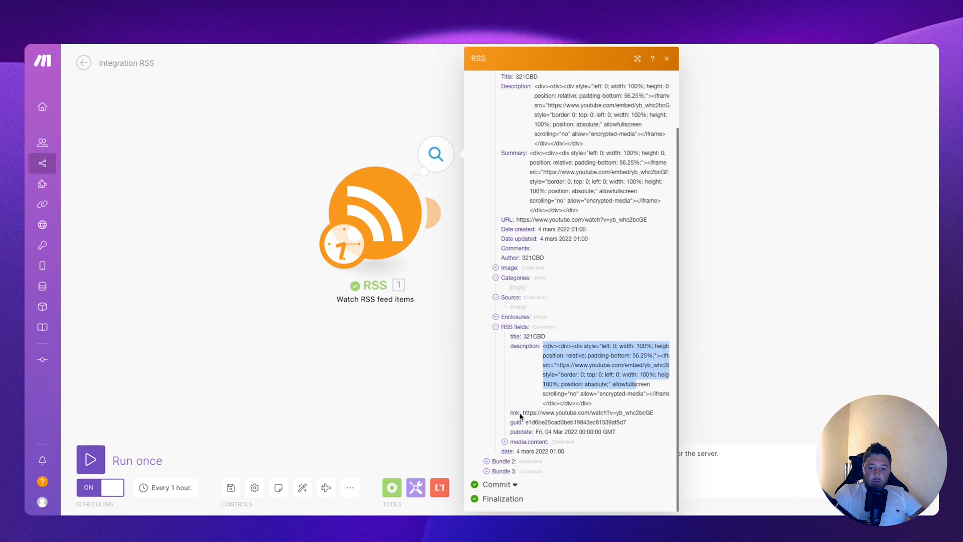
{"action": "left_click_drag", "start_coordinate": [521, 413], "coordinate": [629, 414]}
{"action": "triple_click", "coordinate": [584, 431]}
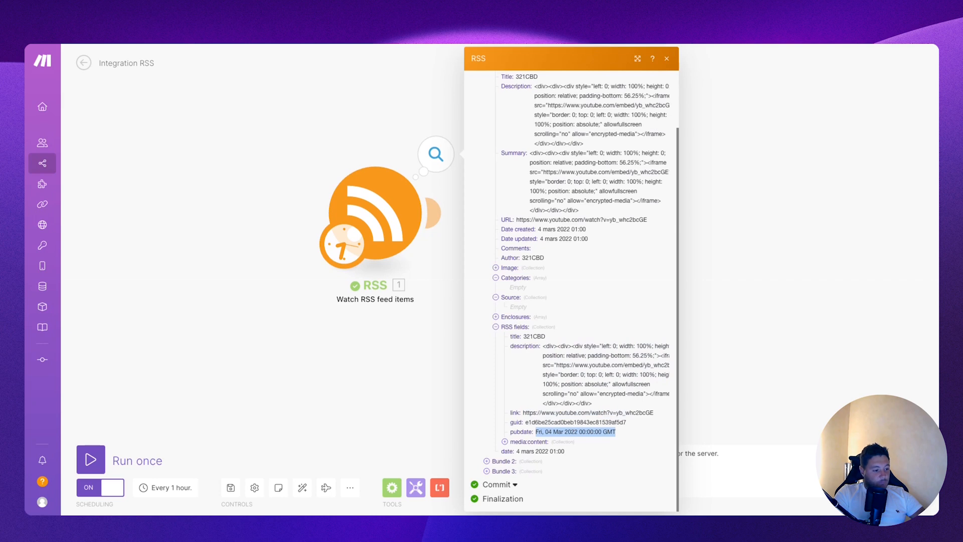
{"action": "left_click", "coordinate": [442, 194]}
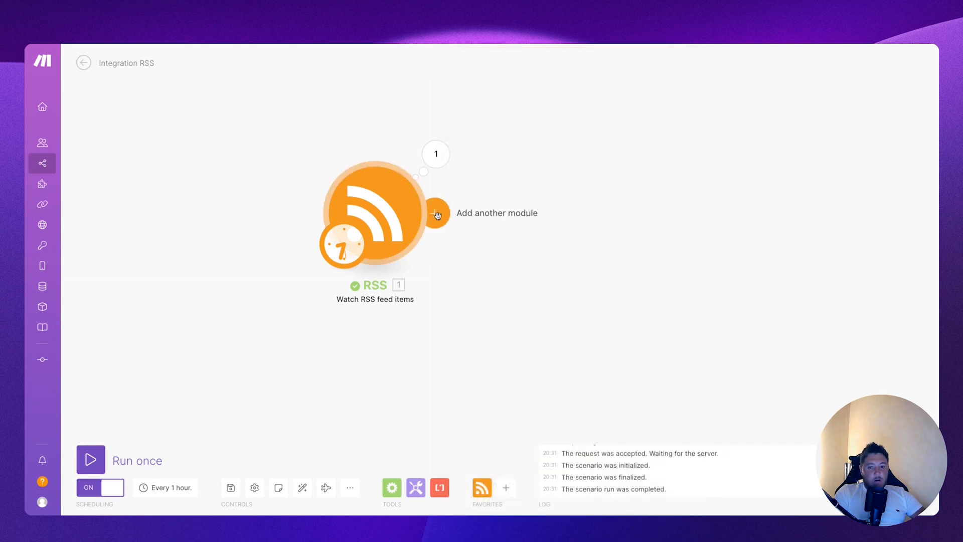
Add a Discord Send a Message module after the RSS module.
{"action": "left_click", "coordinate": [437, 216]}
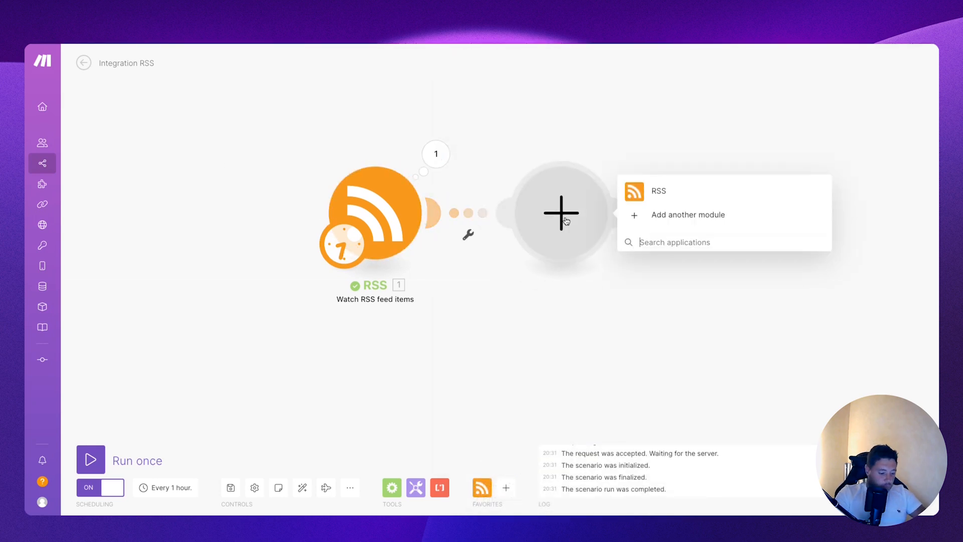
{"action": "left_click", "coordinate": [652, 215]}
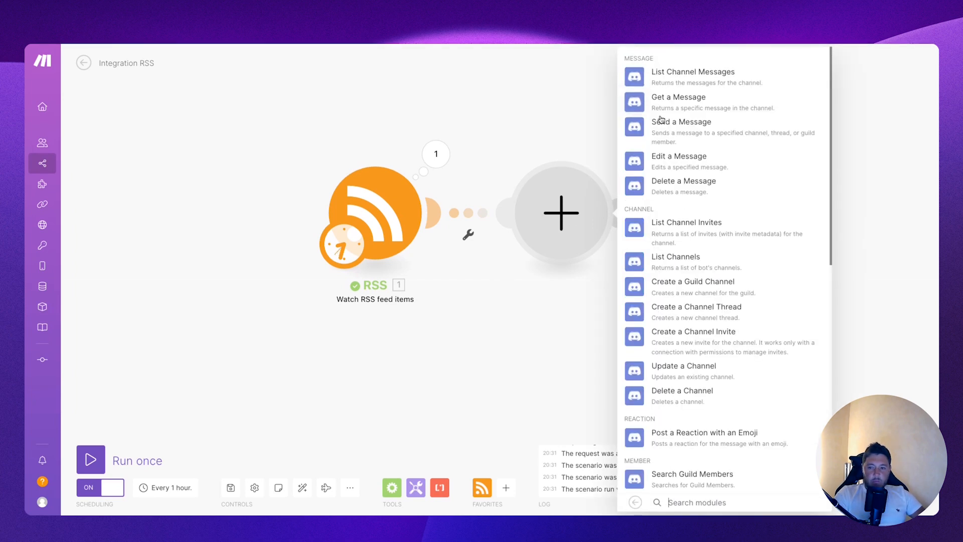
{"action": "left_click", "coordinate": [660, 124]}
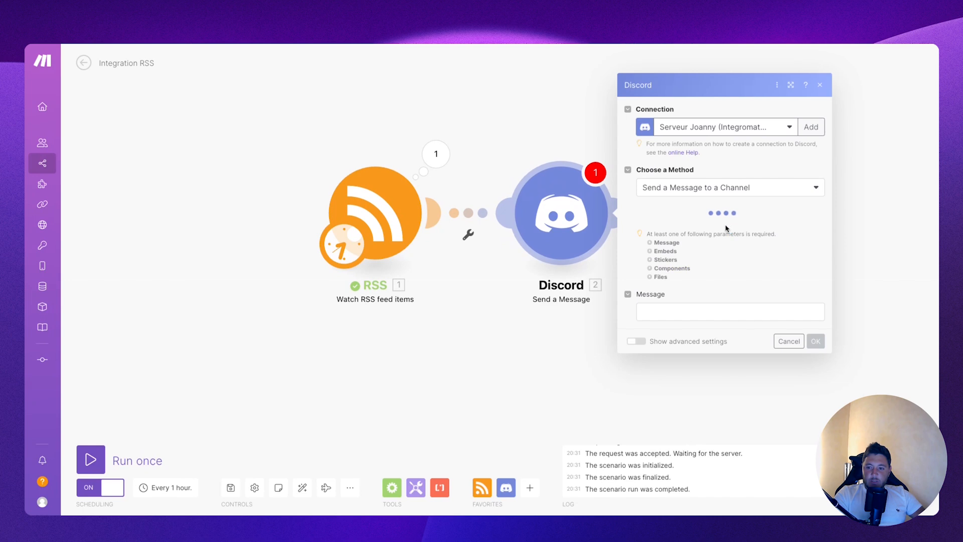
Try to create a new Discord connection with the name My Discord connection.
{"action": "left_click", "coordinate": [801, 124]}
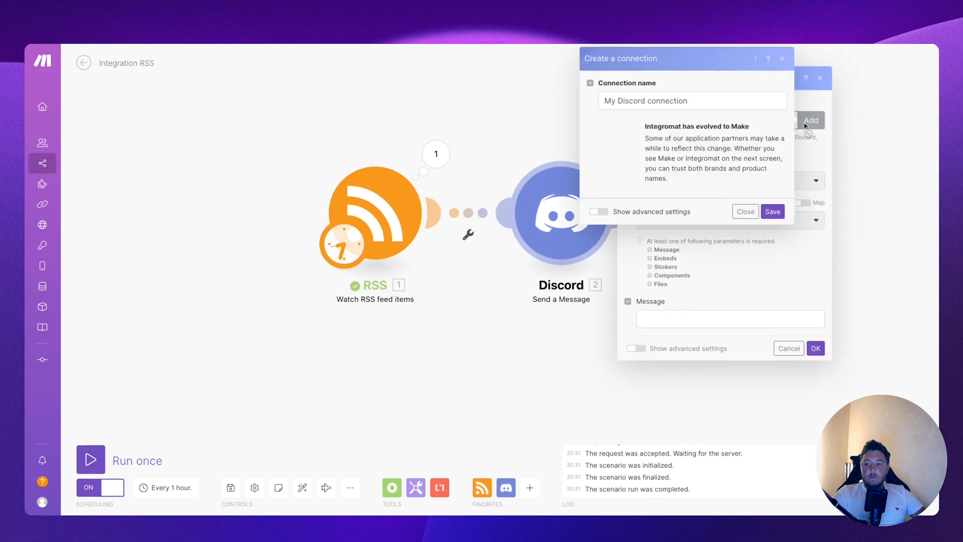
{"action": "left_click", "coordinate": [769, 212]}
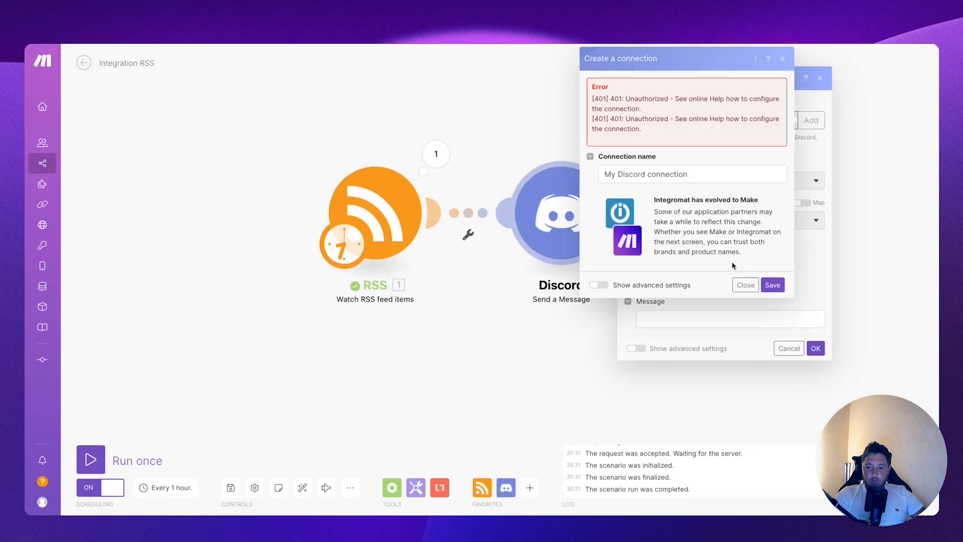
{"action": "left_click", "coordinate": [742, 282]}
Keep the existing server connection in the Discord module, with messages going to the général channel.
{"action": "left_click", "coordinate": [753, 121]}
{"action": "left_click", "coordinate": [749, 122]}
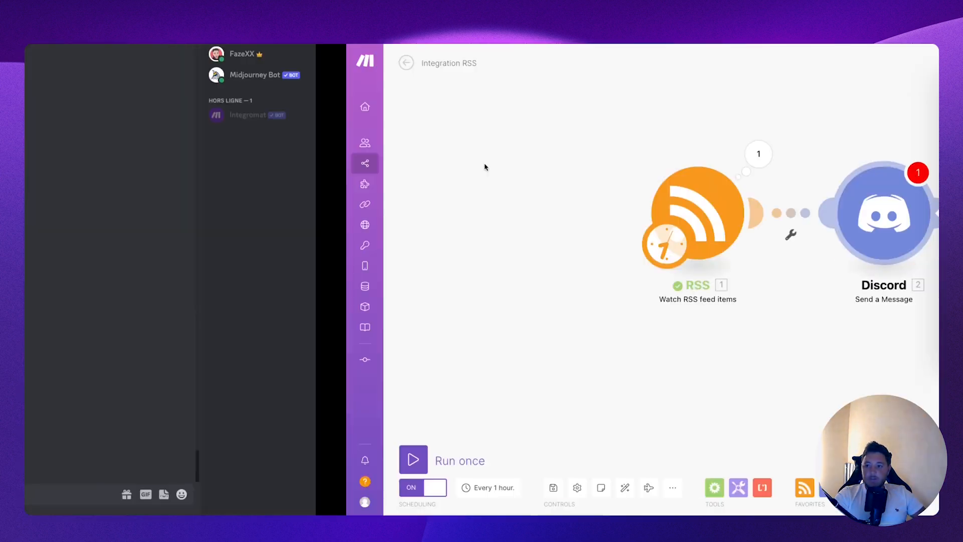
{"action": "left_click", "coordinate": [727, 220]}
{"action": "left_click", "coordinate": [682, 234]}
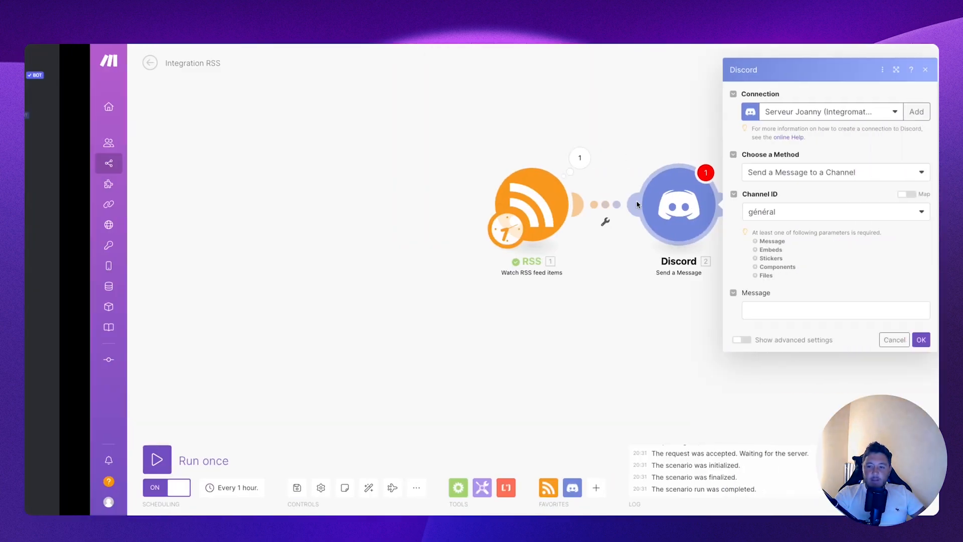
Compose the Discord message as "Hello ! [Author] à posté une vidéo : [RSS fields: link]" using the RSS module's fields.
{"action": "left_click", "coordinate": [737, 319]}
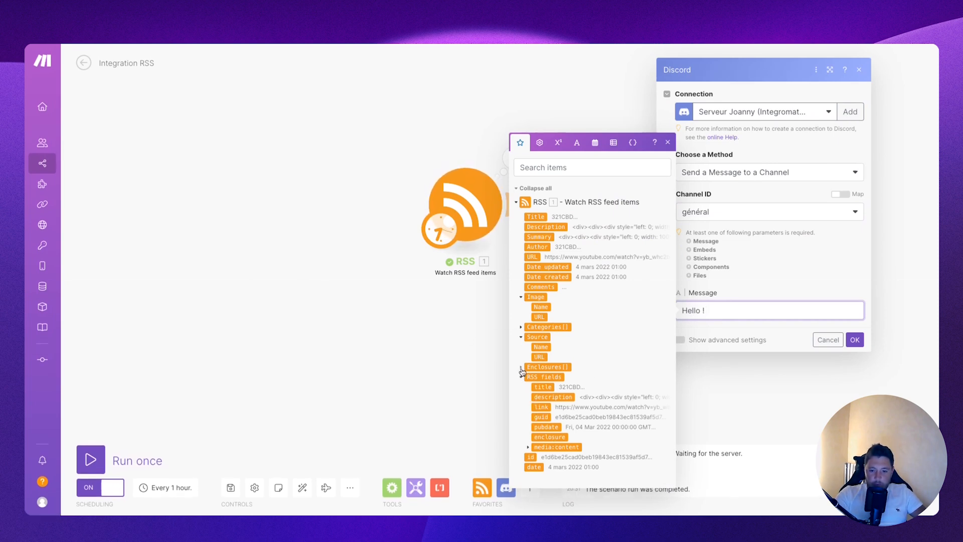
{"action": "left_click", "coordinate": [537, 247]}
{"action": "type", "text": "à posté une v"}
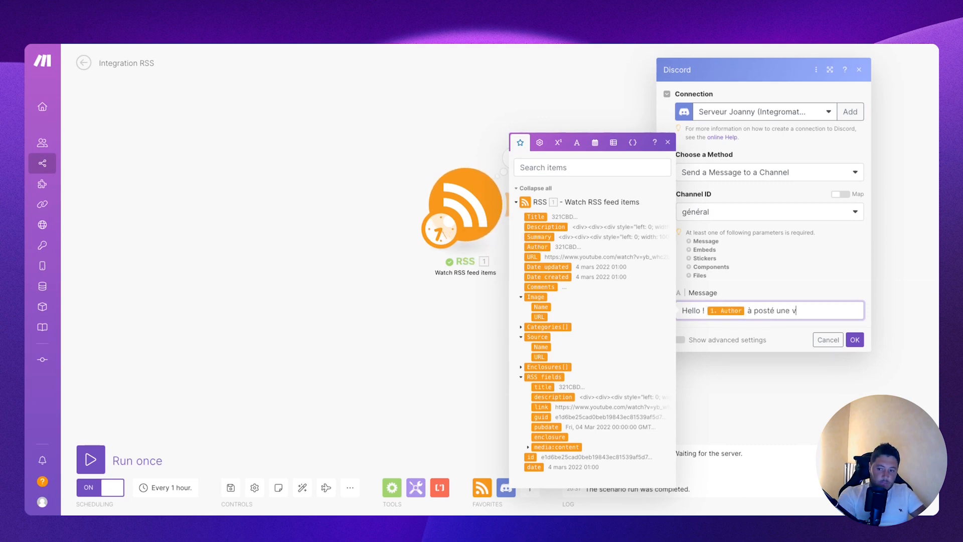
{"action": "type", "text": "idéo :"}
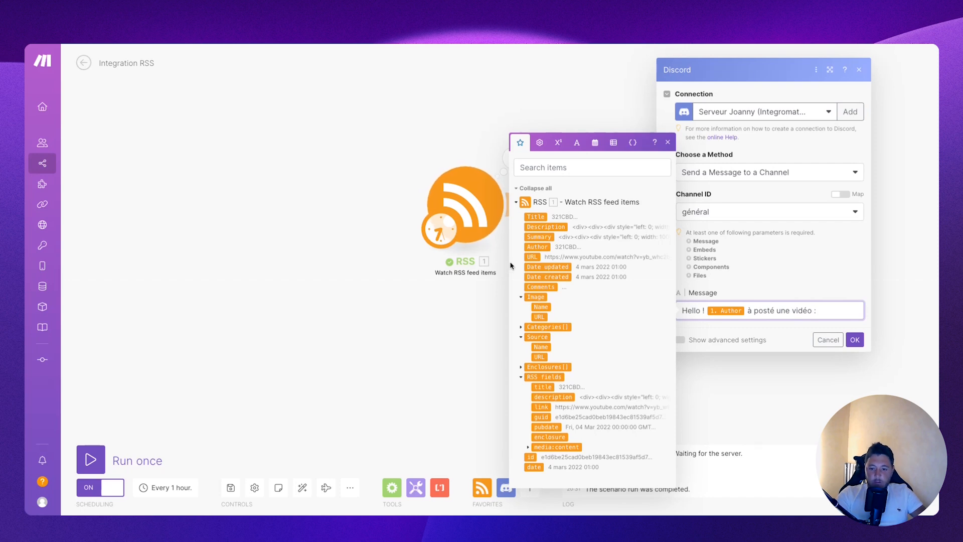
{"action": "left_click", "coordinate": [546, 407]}
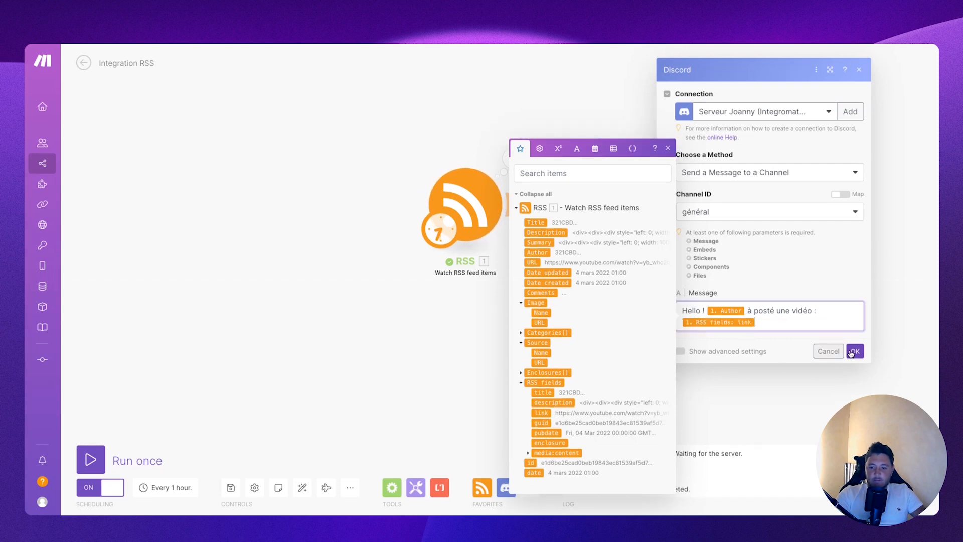
{"action": "left_click", "coordinate": [855, 351]}
Save the scenario and space the RSS and Discord modules farther apart on the canvas.
{"action": "left_click", "coordinate": [230, 487]}
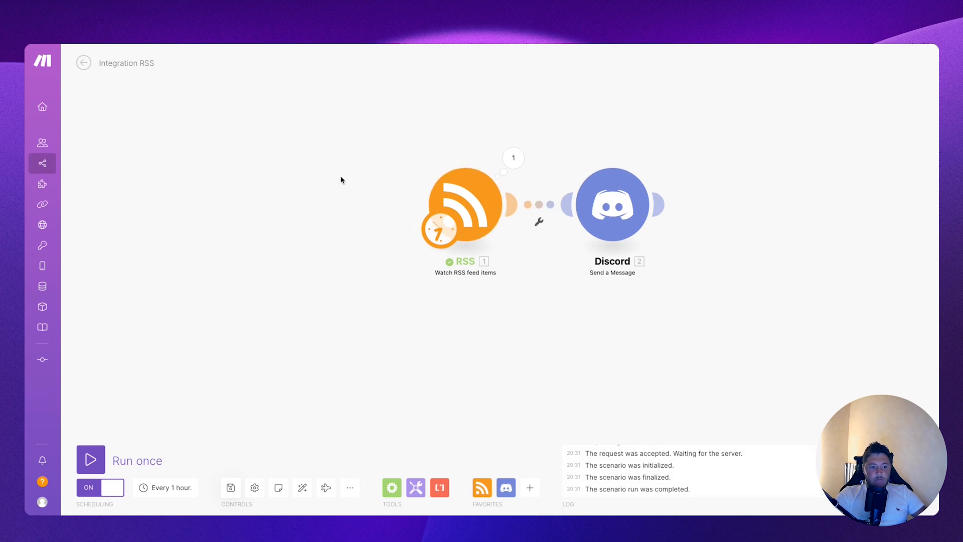
{"action": "left_click_drag", "start_coordinate": [458, 198], "coordinate": [345, 208]}
{"action": "left_click_drag", "start_coordinate": [597, 197], "coordinate": [640, 209]}
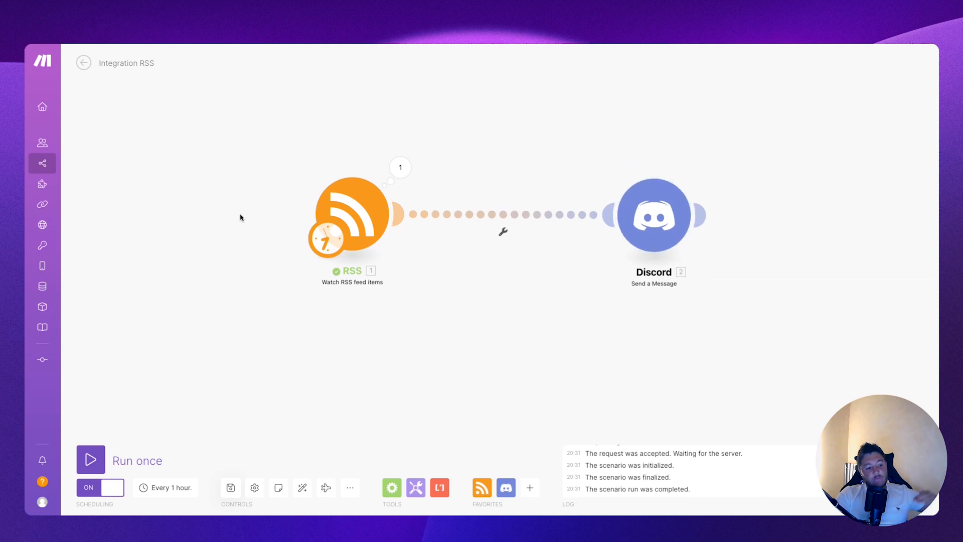
Review the titles, dates and authors of Bundles 1 to 3 in the RSS module's last output.
{"action": "left_click", "coordinate": [399, 166]}
{"action": "scroll", "coordinate": [526, 346], "scroll_direction": "down", "scroll_amount": 3}
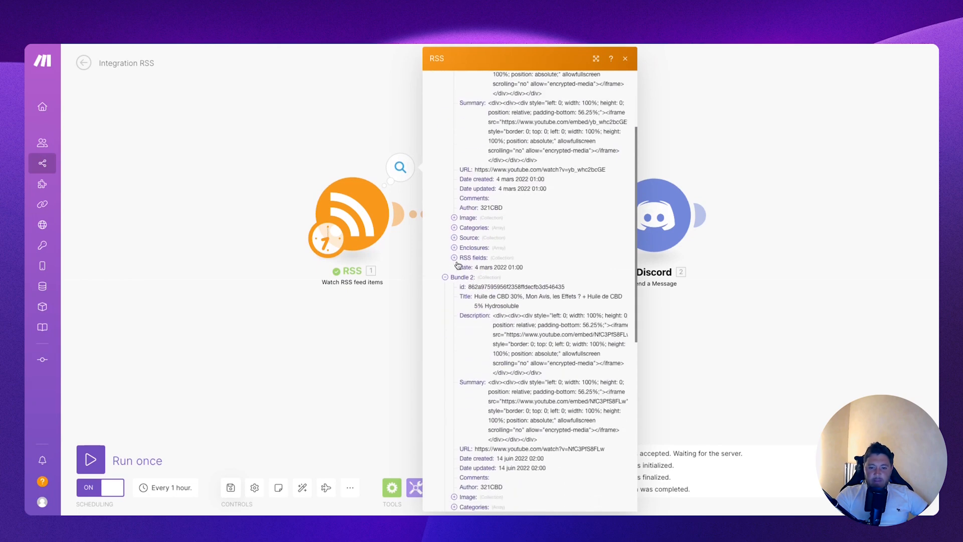
{"action": "scroll", "coordinate": [470, 323], "scroll_direction": "down", "scroll_amount": 5}
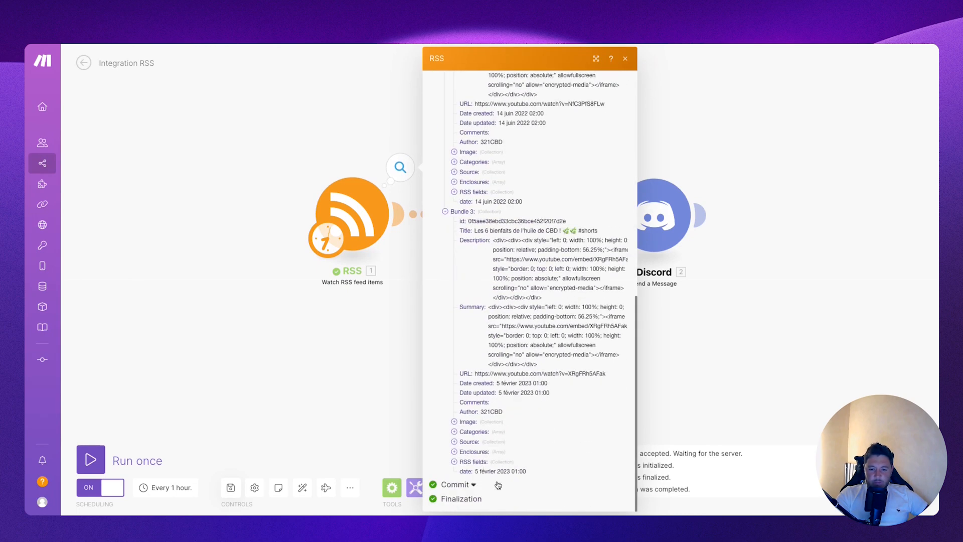
{"action": "scroll", "coordinate": [494, 407], "scroll_direction": "up", "scroll_amount": 6}
{"action": "left_click", "coordinate": [371, 176]}
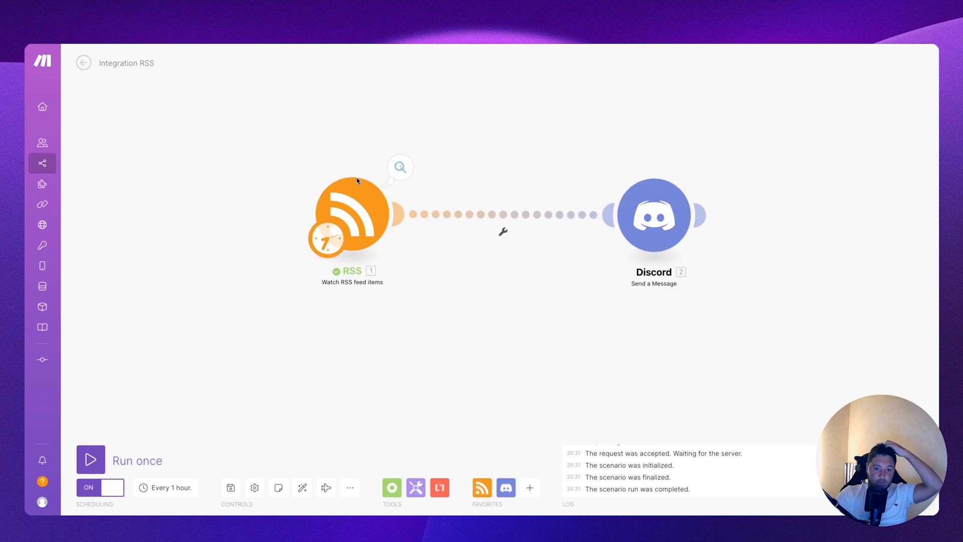
Run only the RSS module again and read through the three bundles in its new output.
{"action": "right_click", "coordinate": [356, 217]}
{"action": "left_click", "coordinate": [386, 239]}
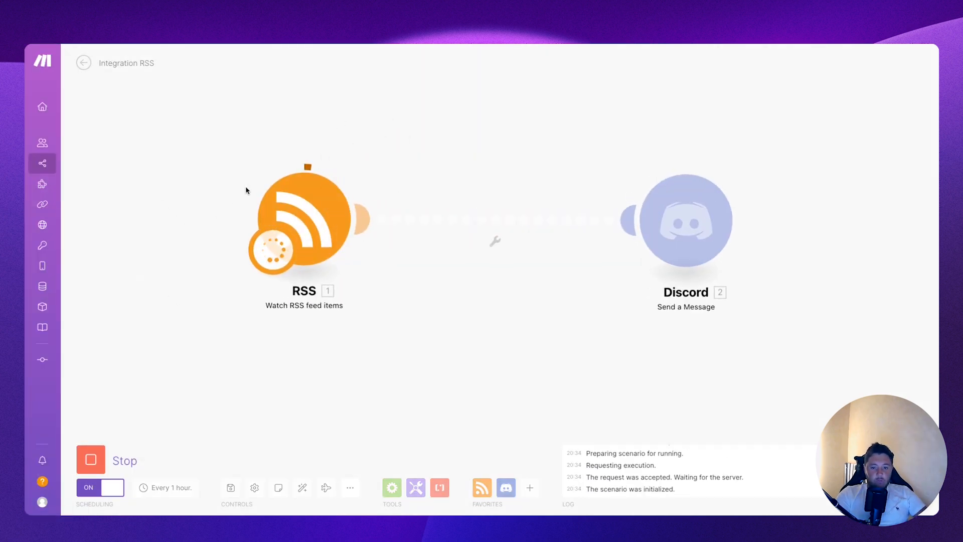
{"action": "left_click", "coordinate": [365, 160]}
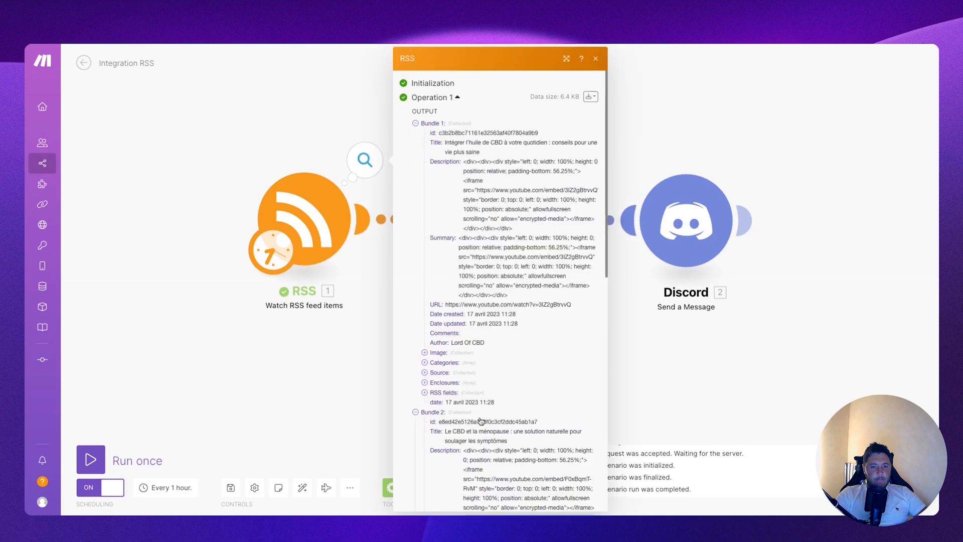
{"action": "scroll", "coordinate": [471, 416], "scroll_direction": "down", "scroll_amount": 10}
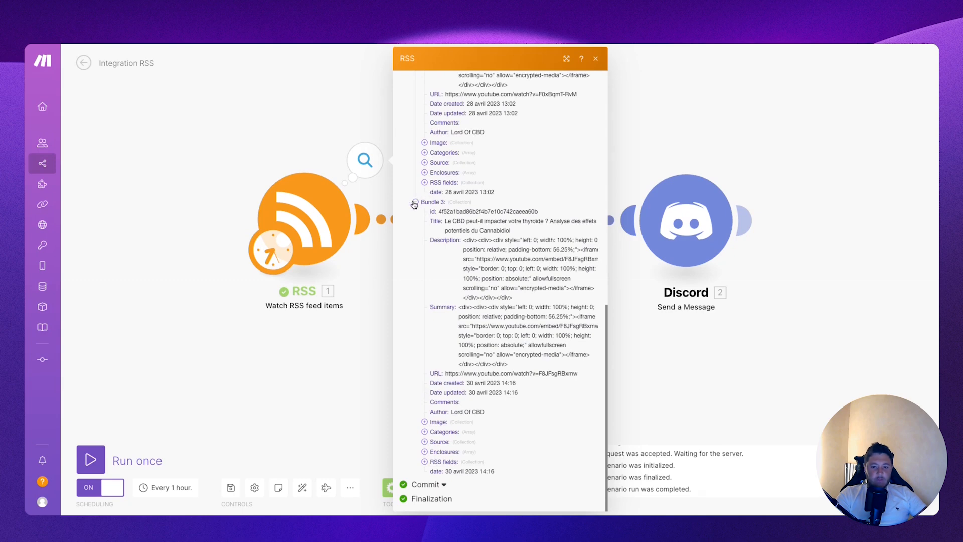
{"action": "scroll", "coordinate": [419, 213], "scroll_direction": "up", "scroll_amount": 10}
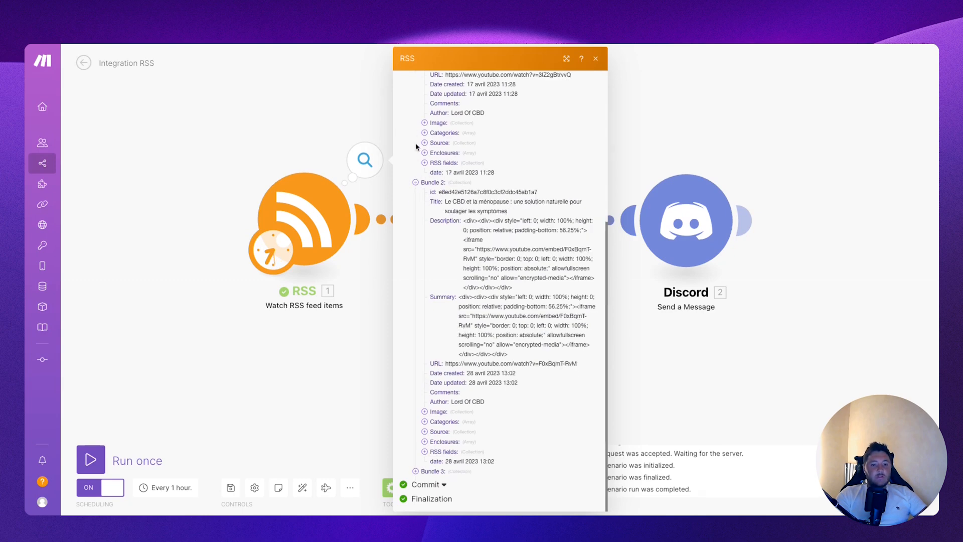
{"action": "left_click", "coordinate": [334, 106]}
Run the whole scenario once and check the posted video messages in the général channel in Discord.
{"action": "left_click_drag", "start_coordinate": [702, 226], "coordinate": [697, 207]}
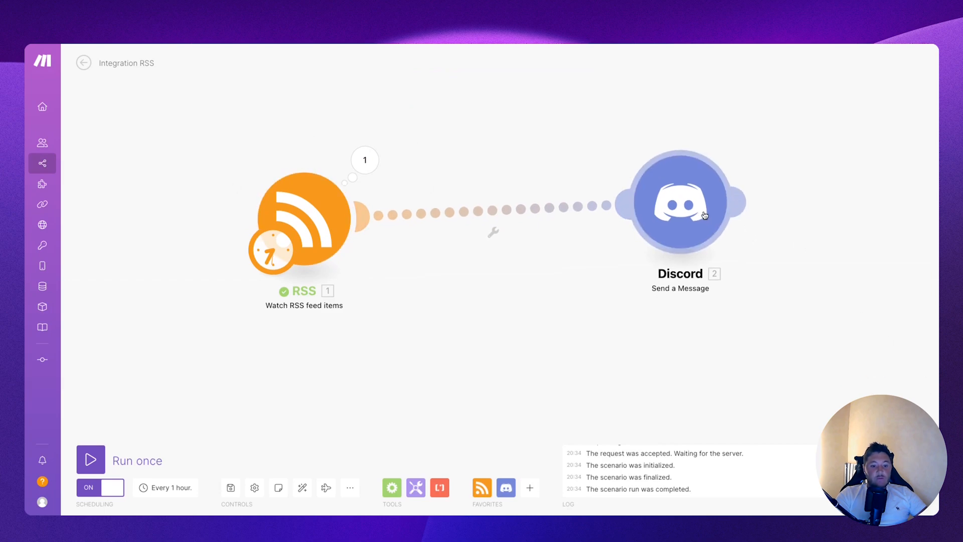
{"action": "left_click", "coordinate": [82, 460]}
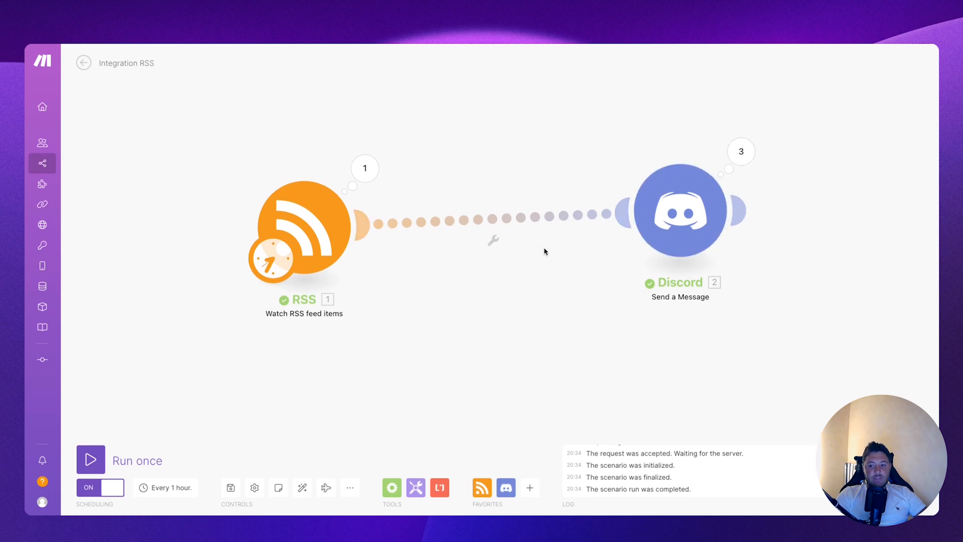
{"action": "key", "text": "ctrl+Left"}
{"action": "scroll", "coordinate": [453, 219], "scroll_direction": "up", "scroll_amount": 5}
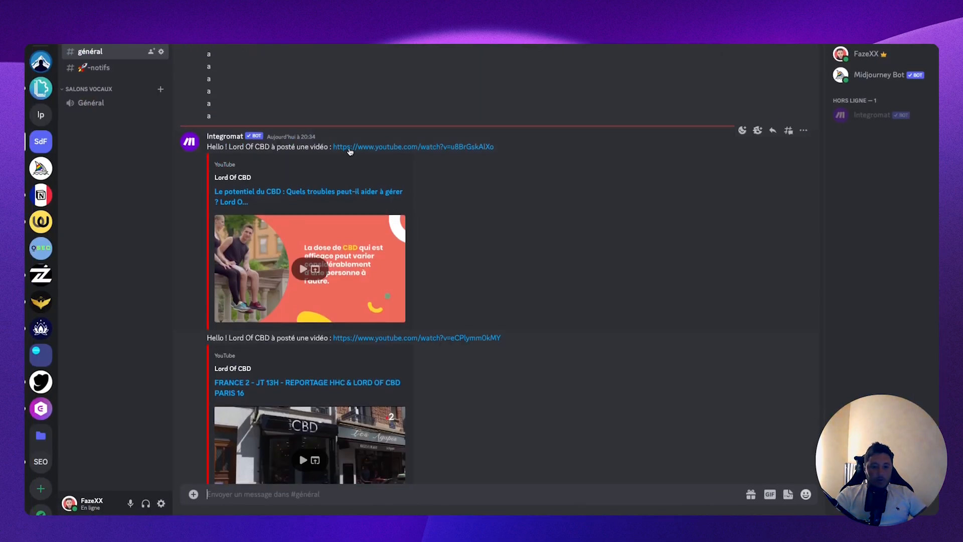
{"action": "scroll", "coordinate": [411, 201], "scroll_direction": "down", "scroll_amount": 2}
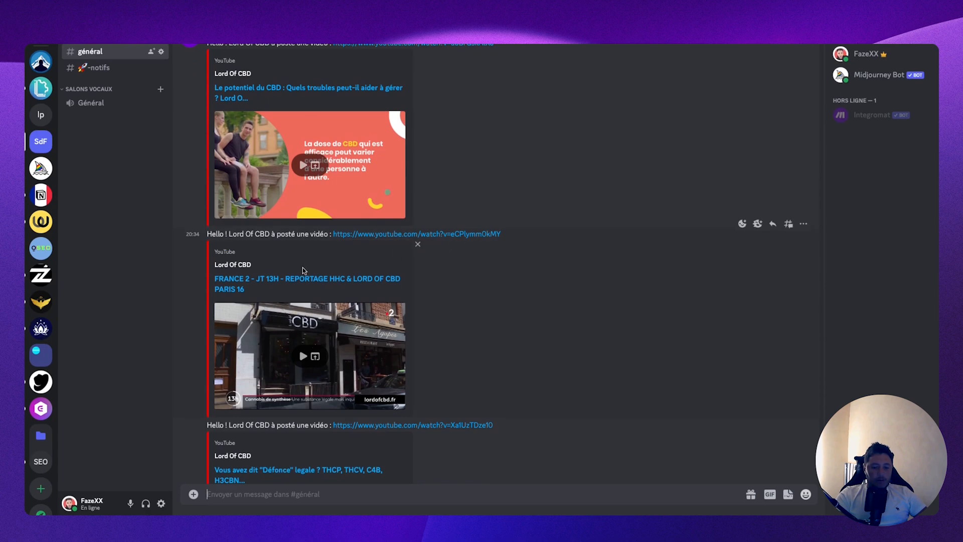
{"action": "scroll", "coordinate": [302, 270], "scroll_direction": "down", "scroll_amount": 3}
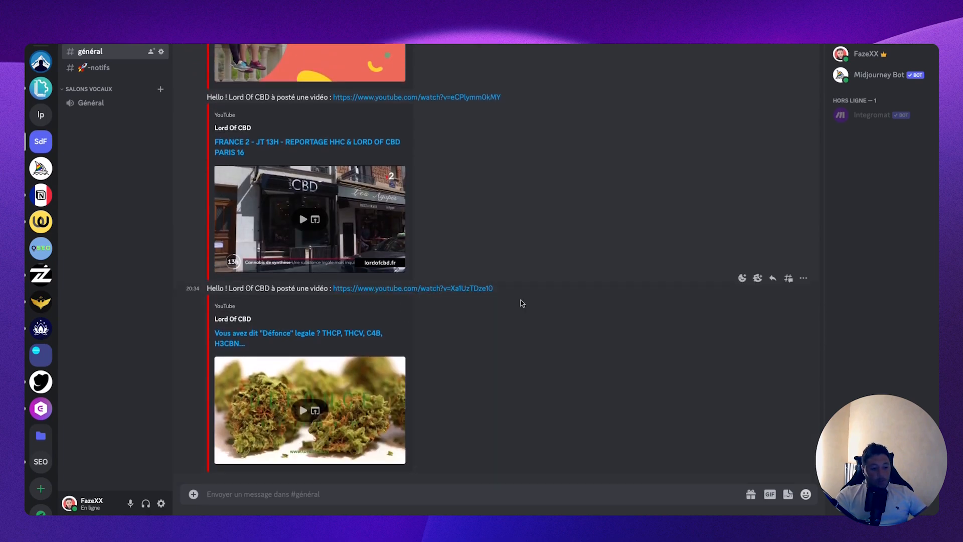
{"action": "key", "text": "ctrl+Right"}
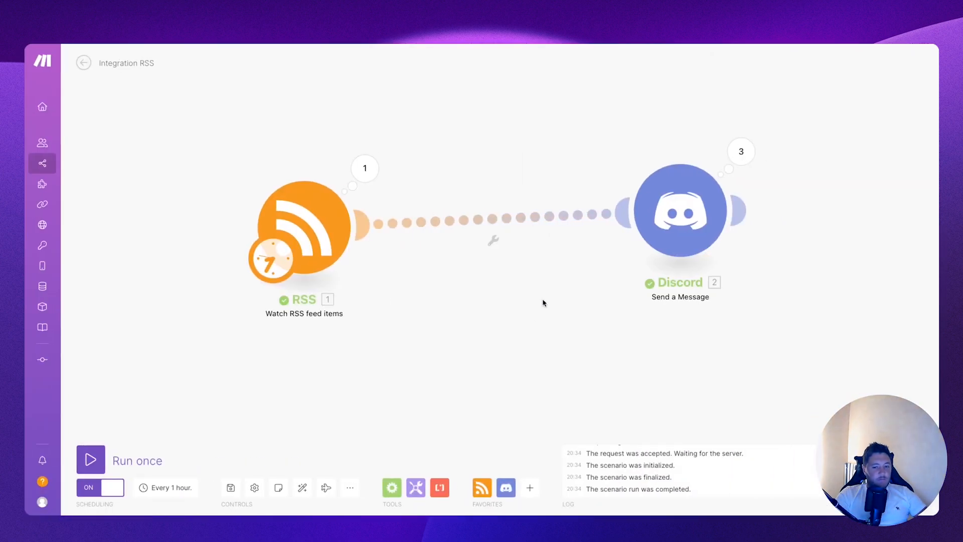
{"action": "left_click_drag", "start_coordinate": [702, 212], "coordinate": [719, 237]}
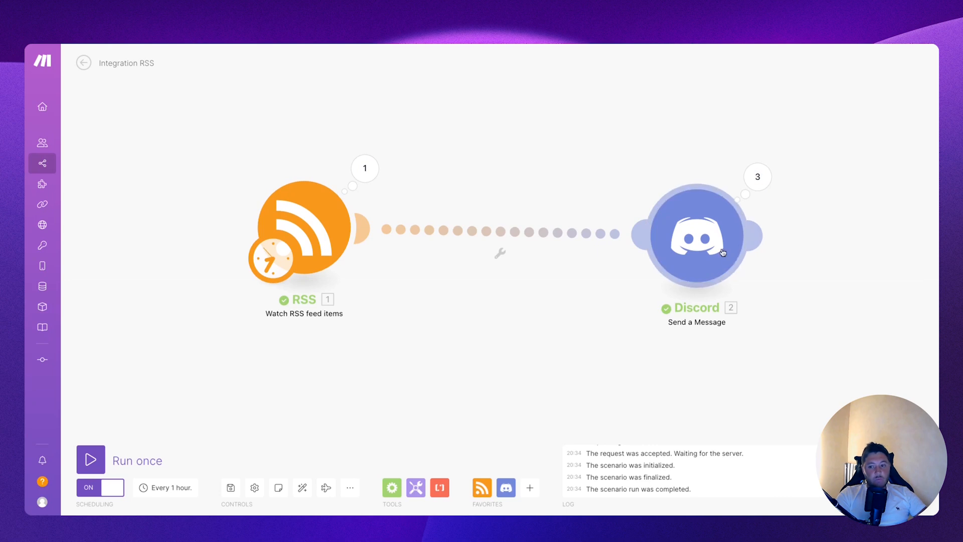
{"action": "left_click_drag", "start_coordinate": [717, 246], "coordinate": [732, 220]}
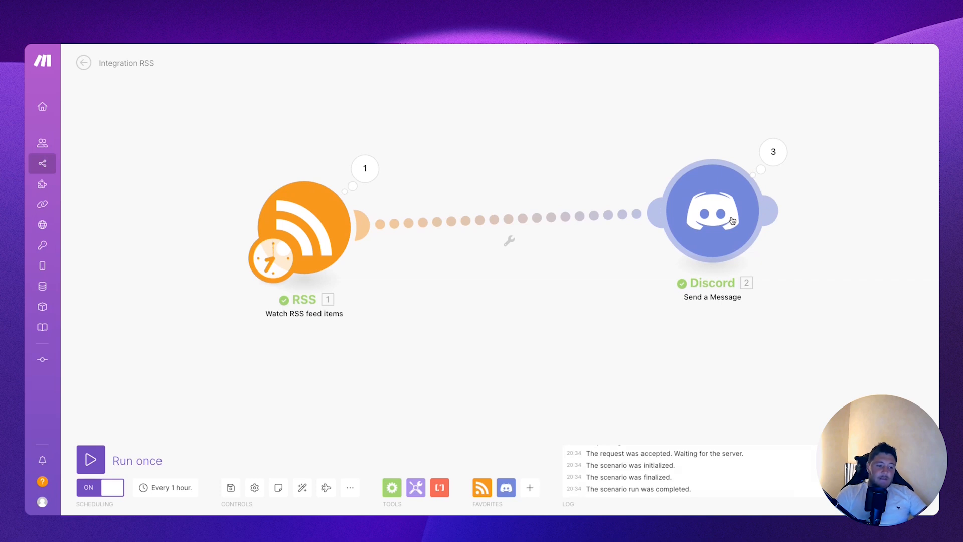
{"action": "mouse_move", "coordinate": [730, 229]}
{"action": "left_mouse_down"}
{"action": "mouse_move", "coordinate": [728, 246]}
{"action": "mouse_move", "coordinate": [718, 226]}
{"action": "left_mouse_up"}
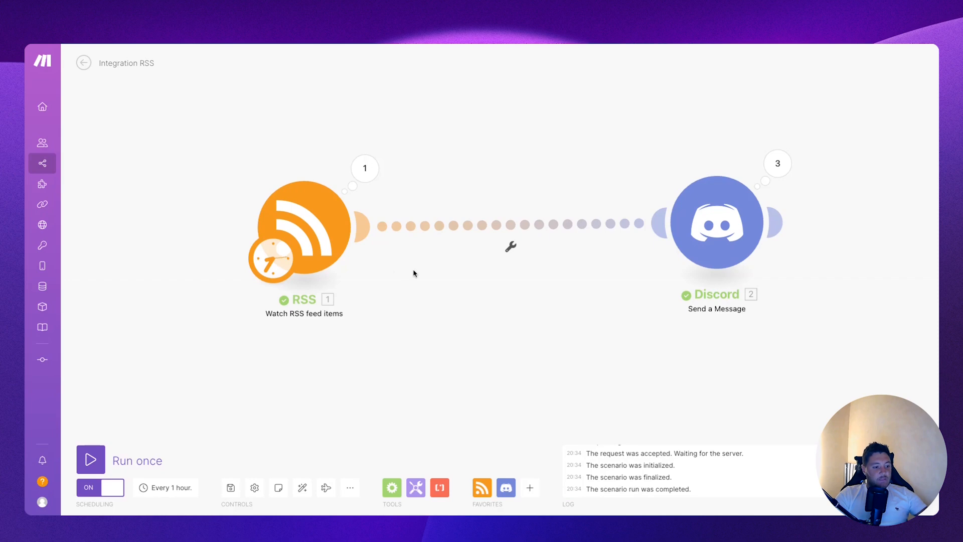
Switch to Discord, post four separate "a" messages in the général channel as a divider, and return to the Make scenario.
{"action": "key", "text": "ctrl+Right"}
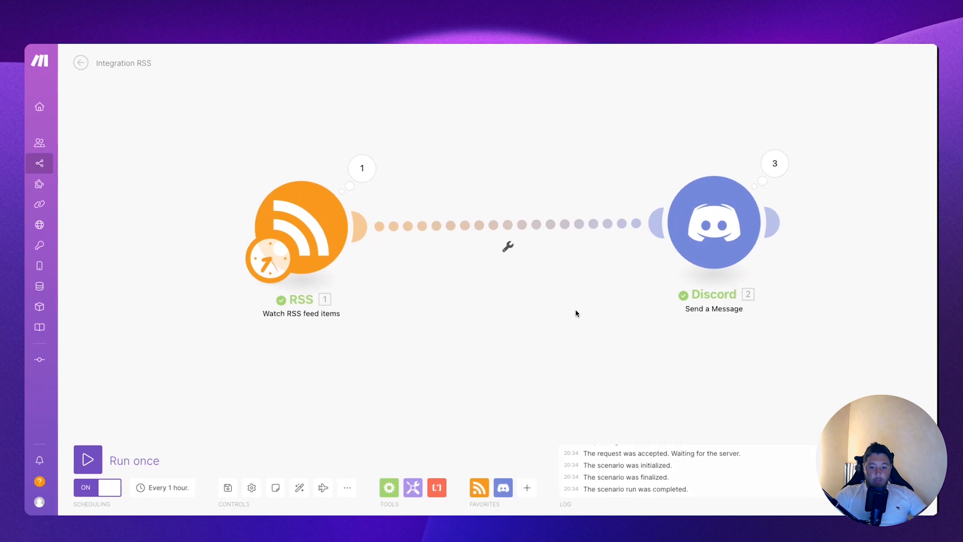
{"action": "type", "text": "a"}
{"action": "key", "text": "Return"}
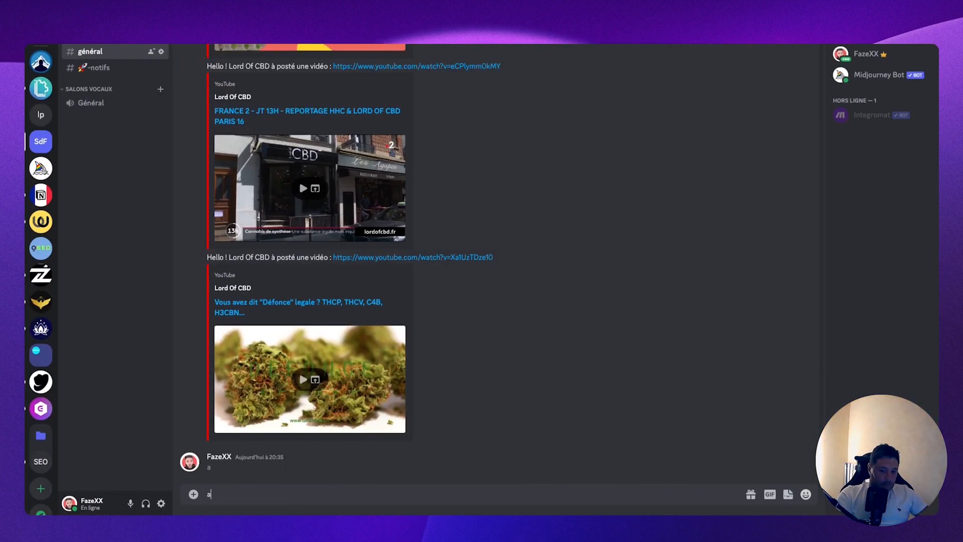
{"action": "type", "text": "a"}
{"action": "key", "text": "Return"}
{"action": "type", "text": "a"}
{"action": "key", "text": "Return"}
{"action": "type", "text": "a"}
{"action": "key", "text": "Return"}
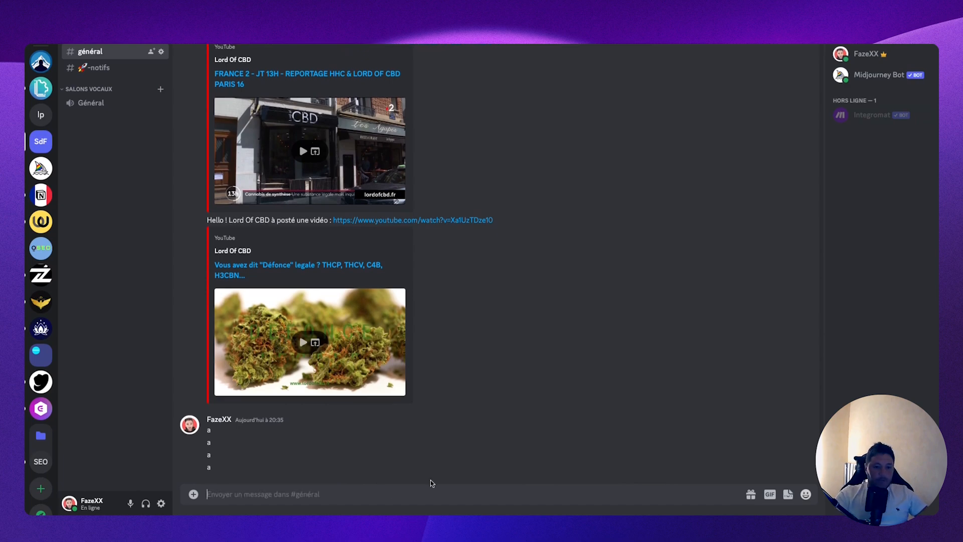
{"action": "key", "text": "ctrl+Right"}
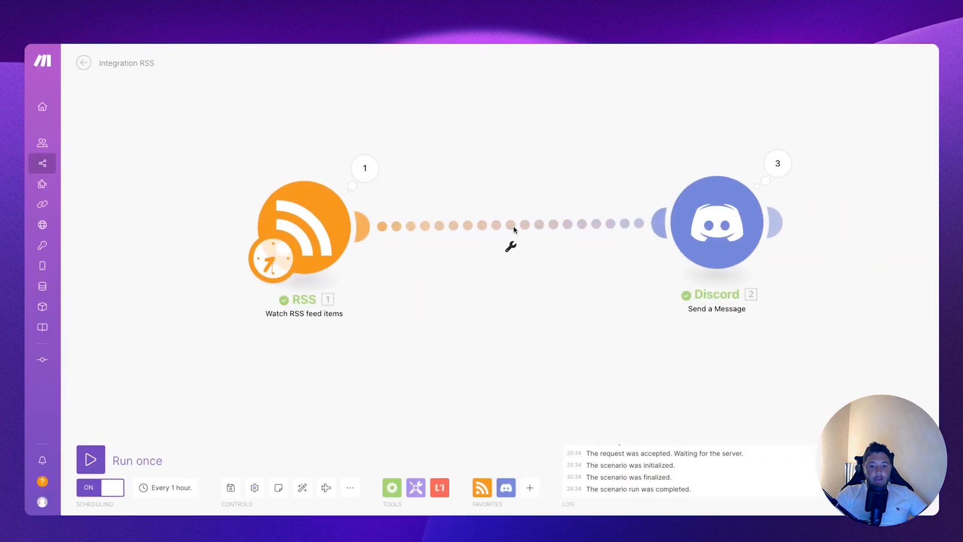
Insert a Tools Text aggregator module between the RSS and Discord modules.
{"action": "left_click", "coordinate": [510, 225]}
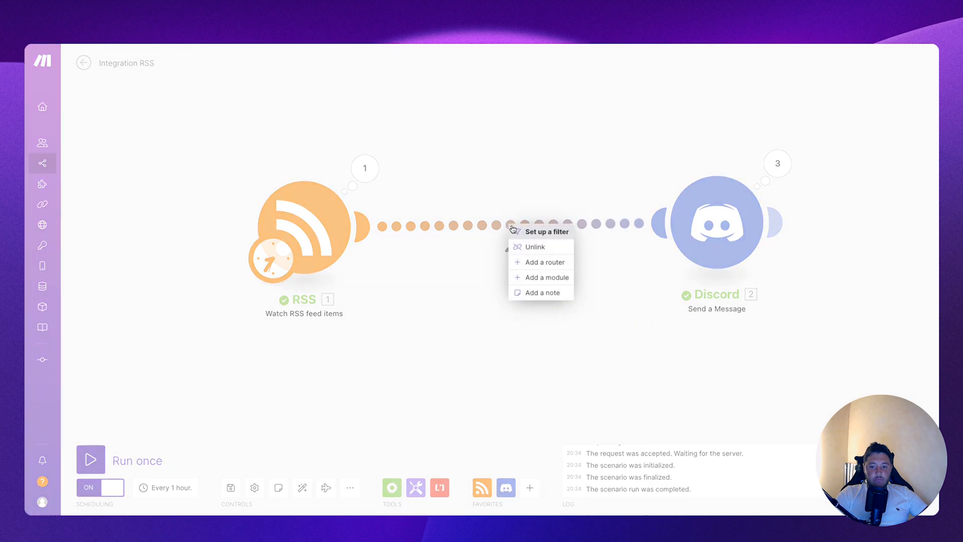
{"action": "left_click", "coordinate": [533, 277]}
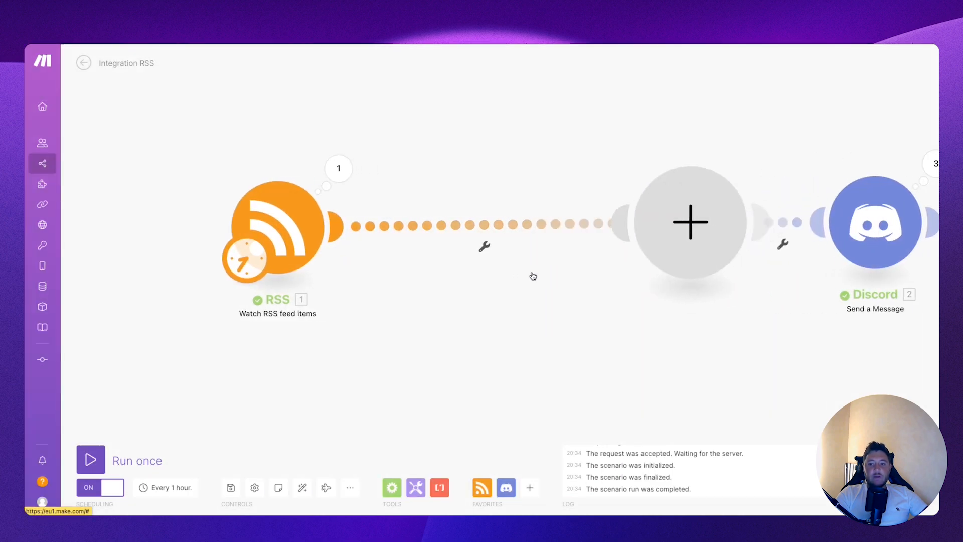
{"action": "type", "text": "tool"}
{"action": "left_click", "coordinate": [660, 225]}
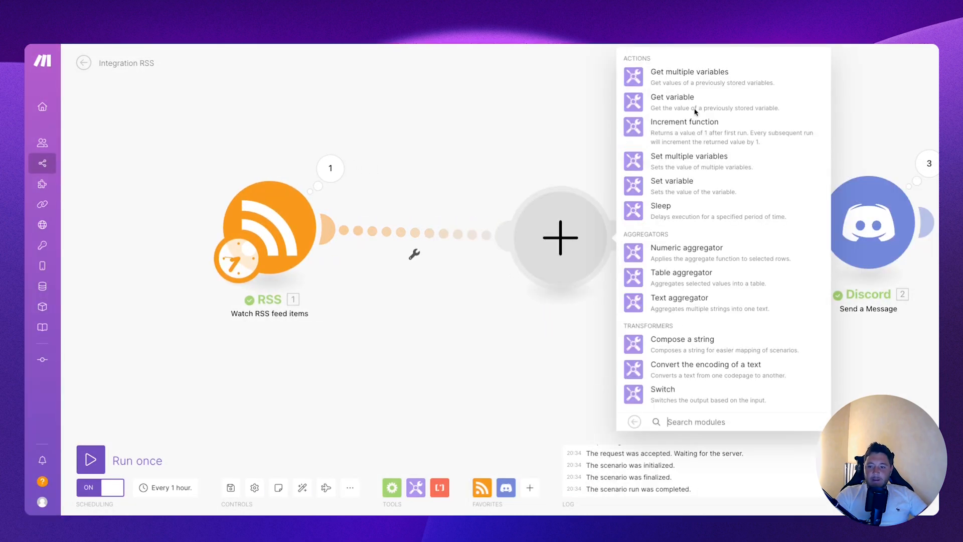
{"action": "left_click", "coordinate": [682, 311]}
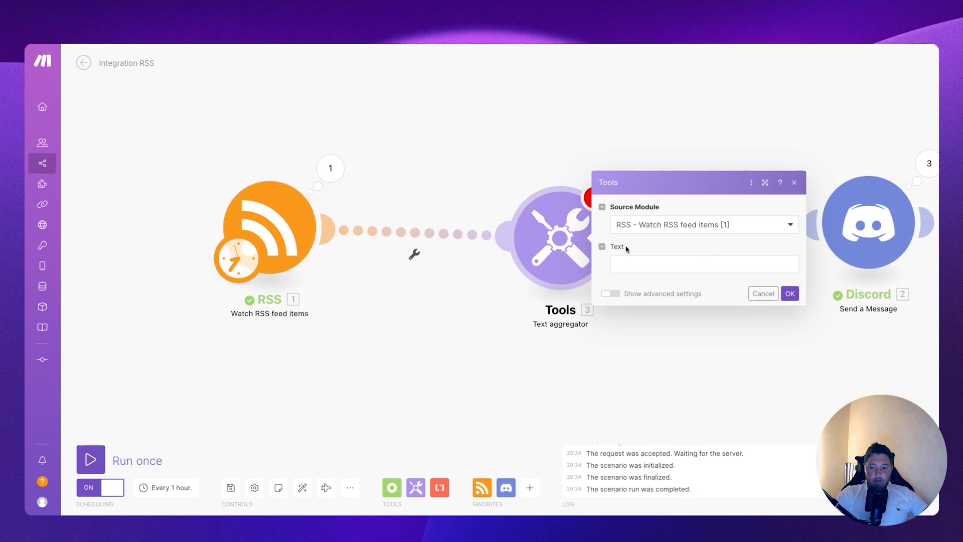
Compose the aggregator's text as the RSS Author followed by "à publié une vidéo :", with the RSS fields link on a new line.
{"action": "left_click", "coordinate": [330, 168]}
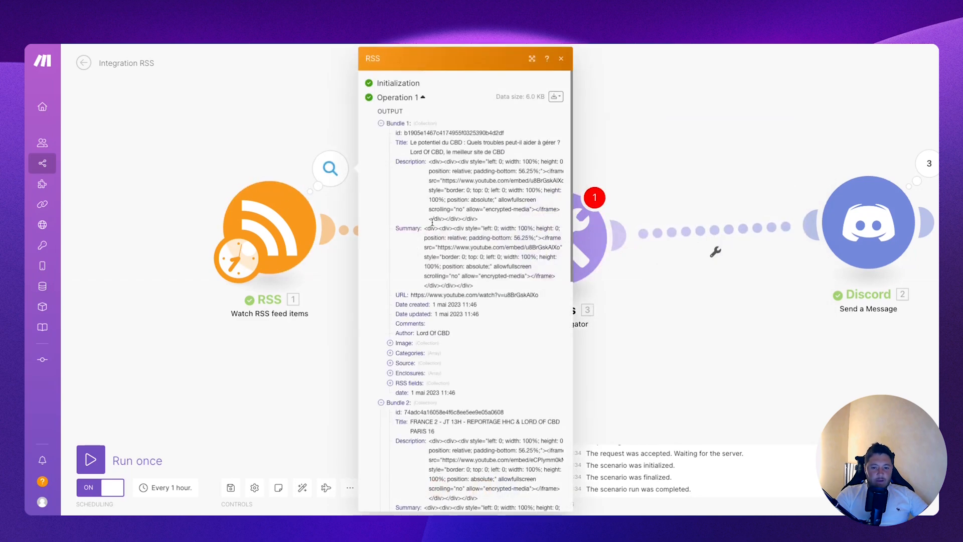
{"action": "left_click", "coordinate": [667, 141]}
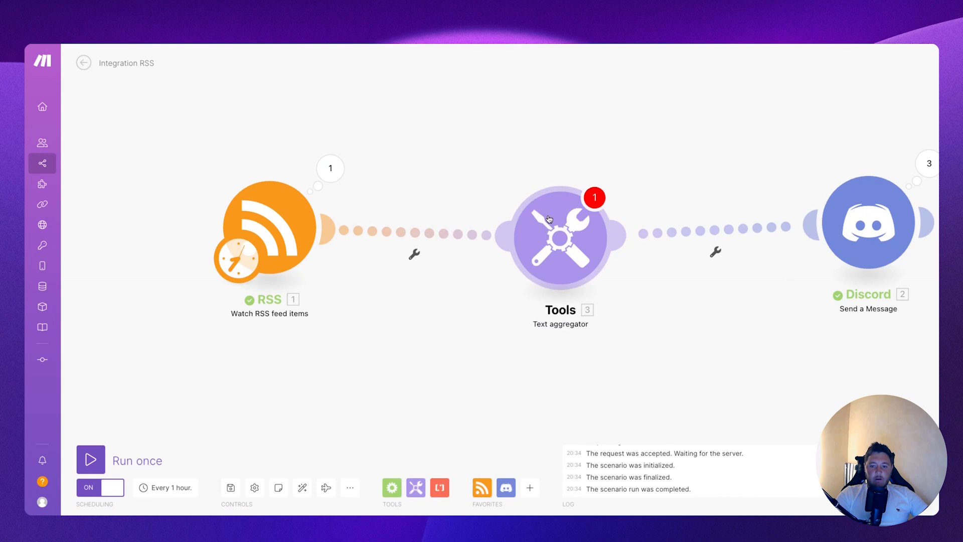
{"action": "left_click", "coordinate": [547, 225]}
{"action": "left_click", "coordinate": [644, 263]}
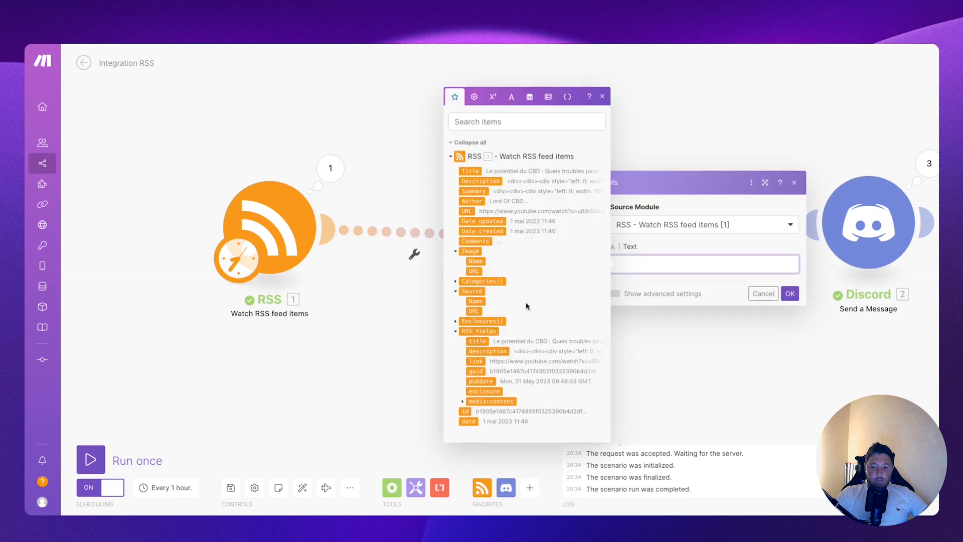
{"action": "left_click", "coordinate": [471, 200]}
{"action": "type", "text": "à publié u"}
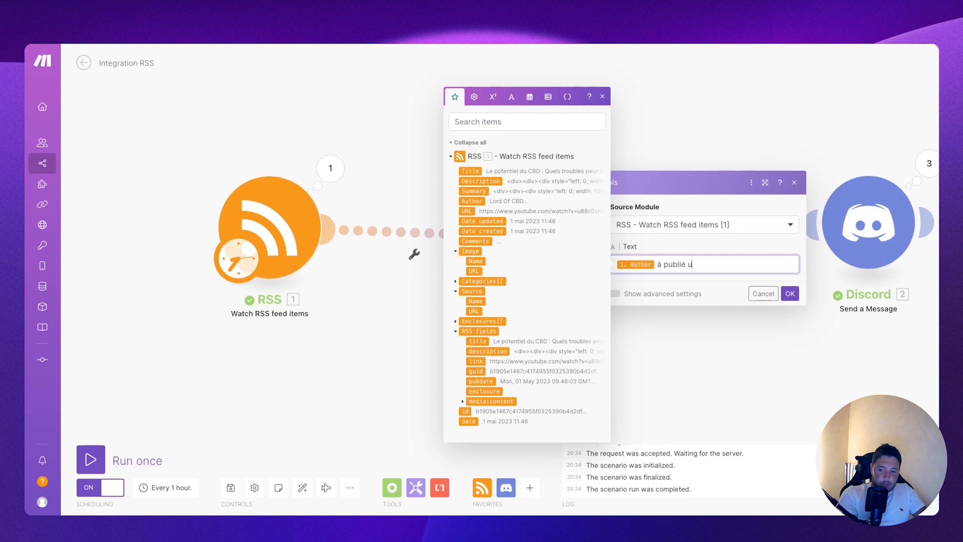
{"action": "type", "text": "ne vid\"o :"}
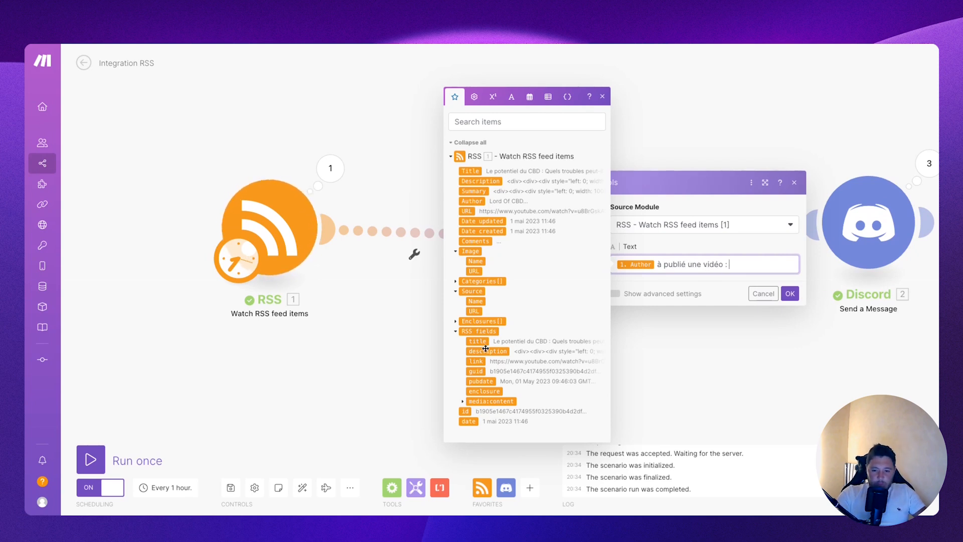
{"action": "key", "text": "Return"}
{"action": "left_click", "coordinate": [476, 361]}
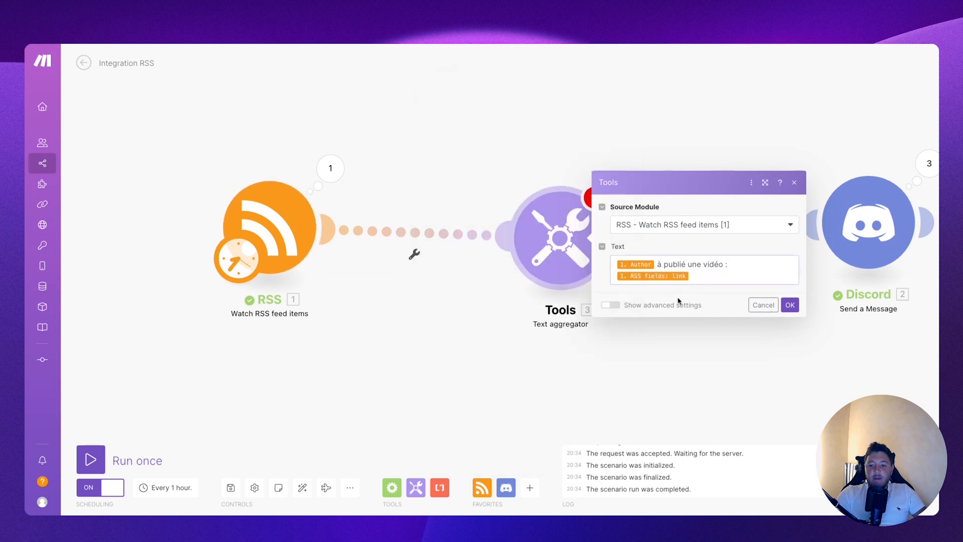
Show the aggregator's advanced settings, set its row separator to New row and save the module.
{"action": "left_click", "coordinate": [615, 305]}
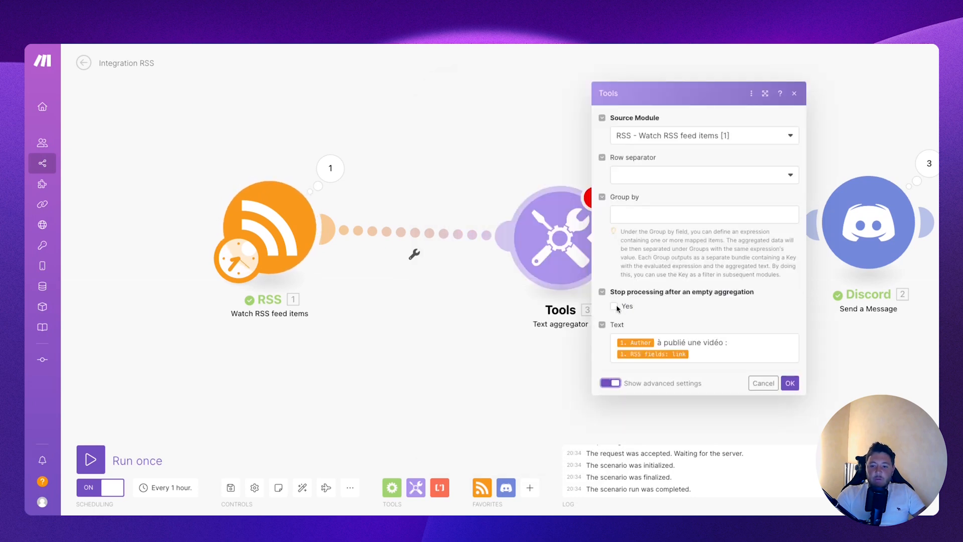
{"action": "left_click", "coordinate": [678, 175]}
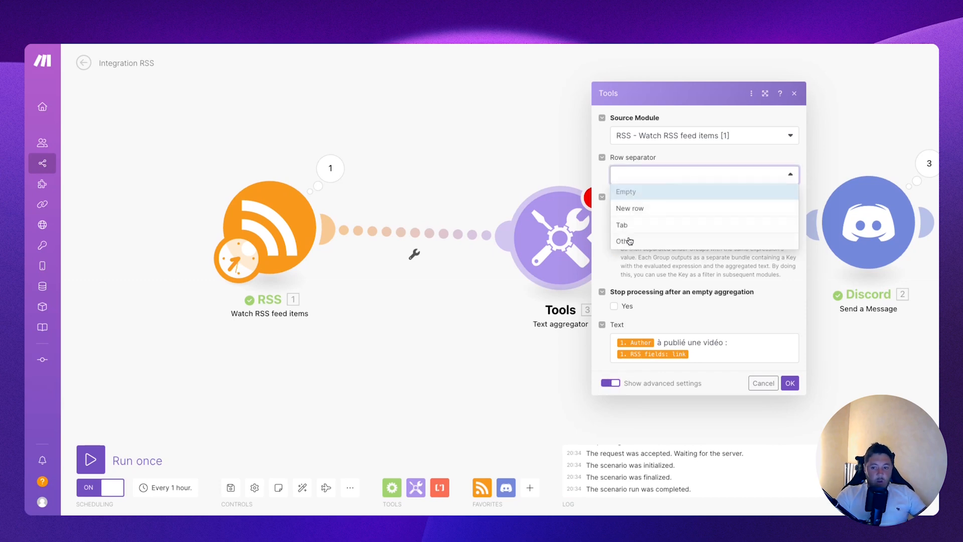
{"action": "left_click", "coordinate": [647, 208]}
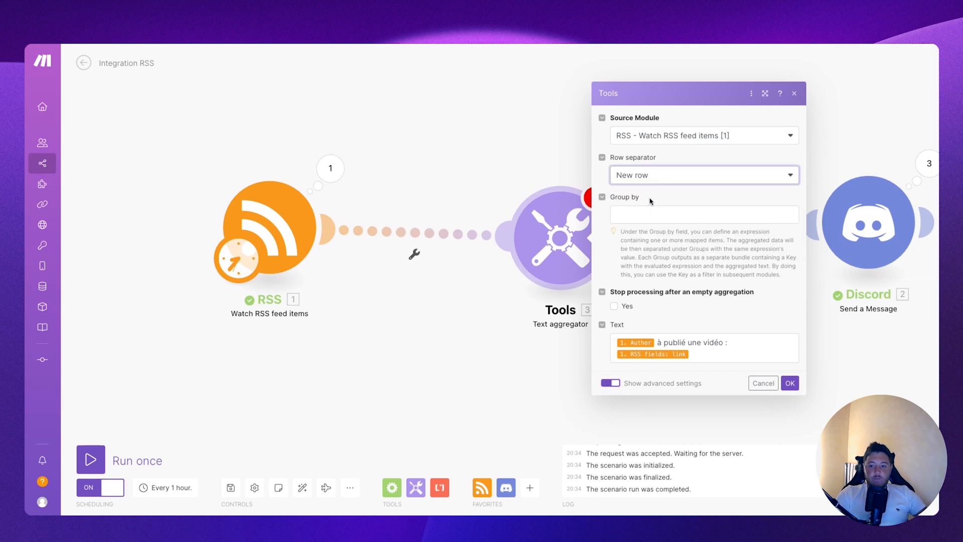
{"action": "left_click", "coordinate": [788, 381]}
Auto-align the modules on the canvas and run the whole scenario once.
{"action": "left_click", "coordinate": [326, 488]}
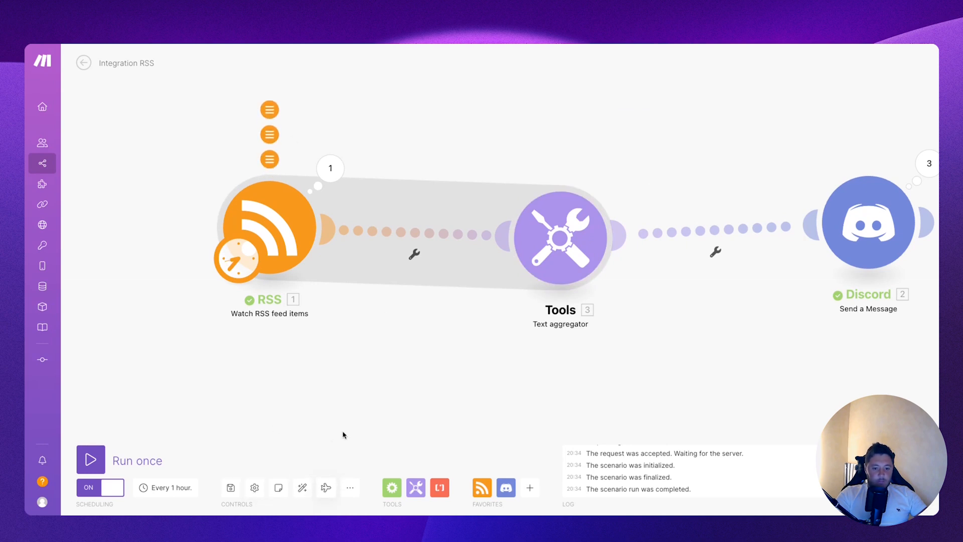
{"action": "left_click", "coordinate": [302, 488]}
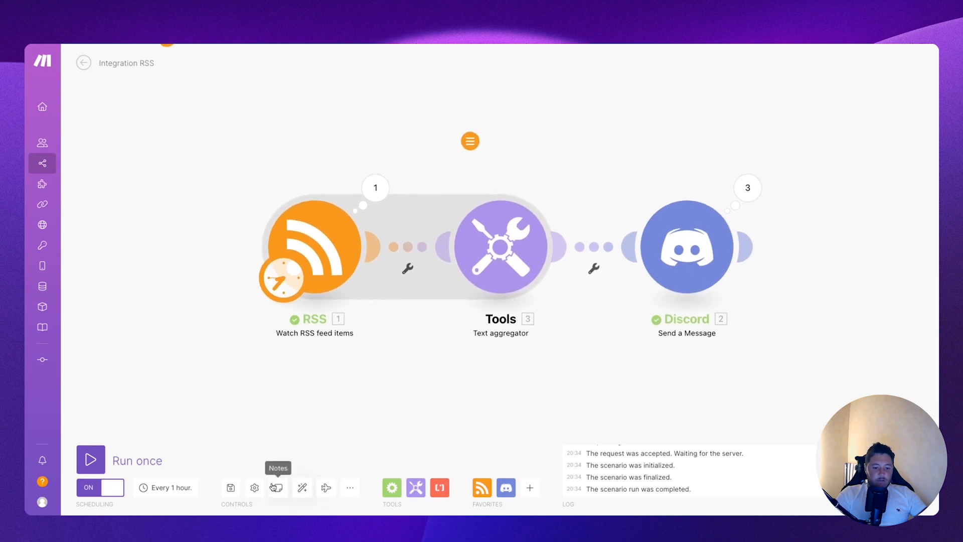
{"action": "left_click", "coordinate": [90, 458]}
Check the newly posted message in Discord's général channel and inspect the RSS module's output for the last run.
{"action": "key", "text": "alt+Tab"}
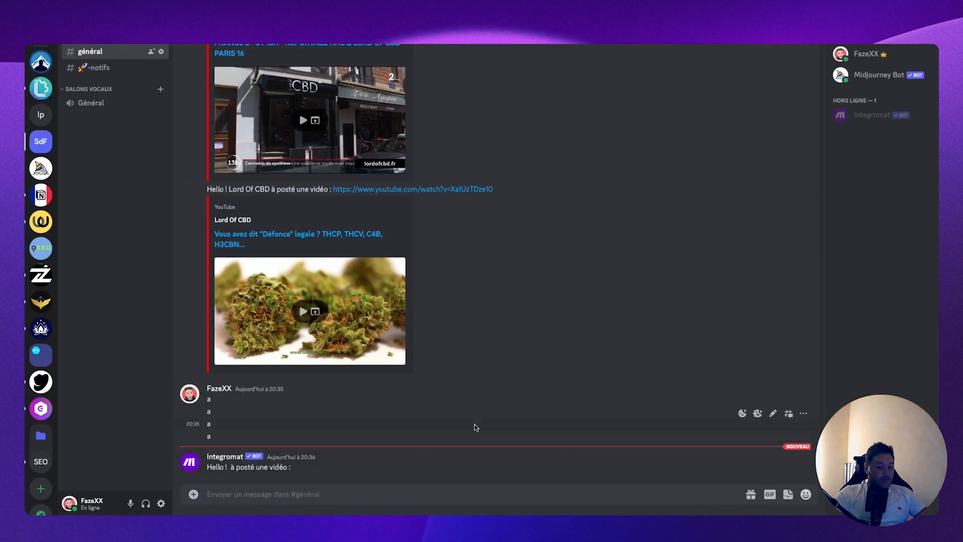
{"action": "key", "text": "alt+Tab"}
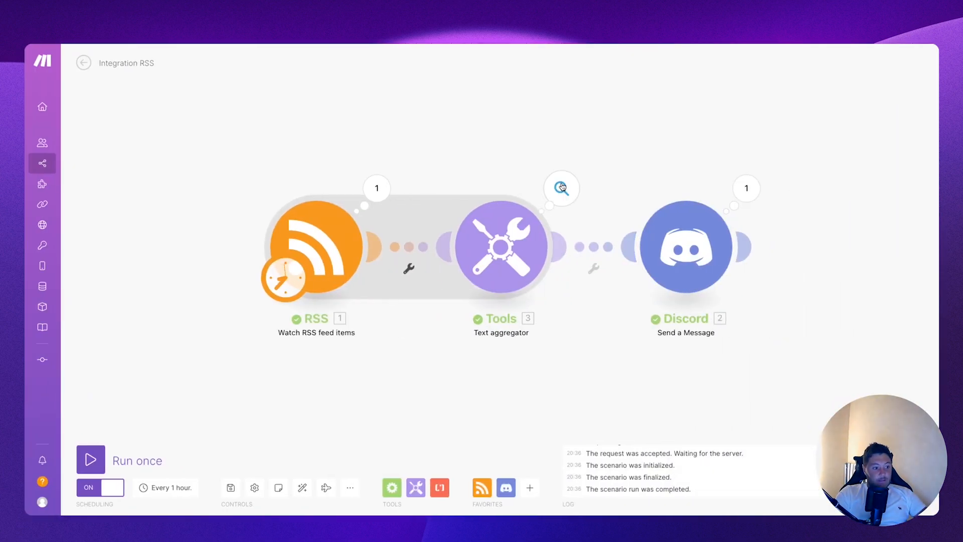
{"action": "left_click", "coordinate": [379, 189]}
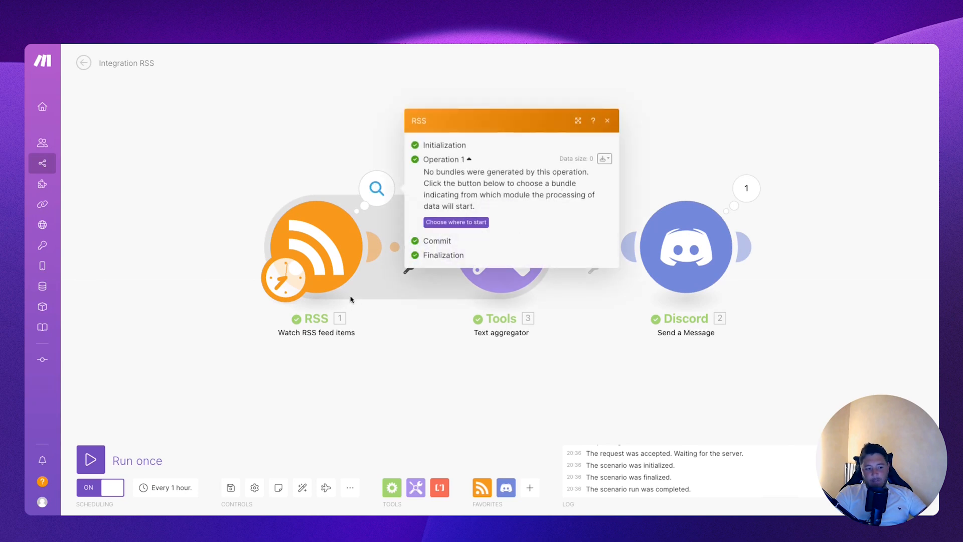
{"action": "left_click", "coordinate": [272, 161]}
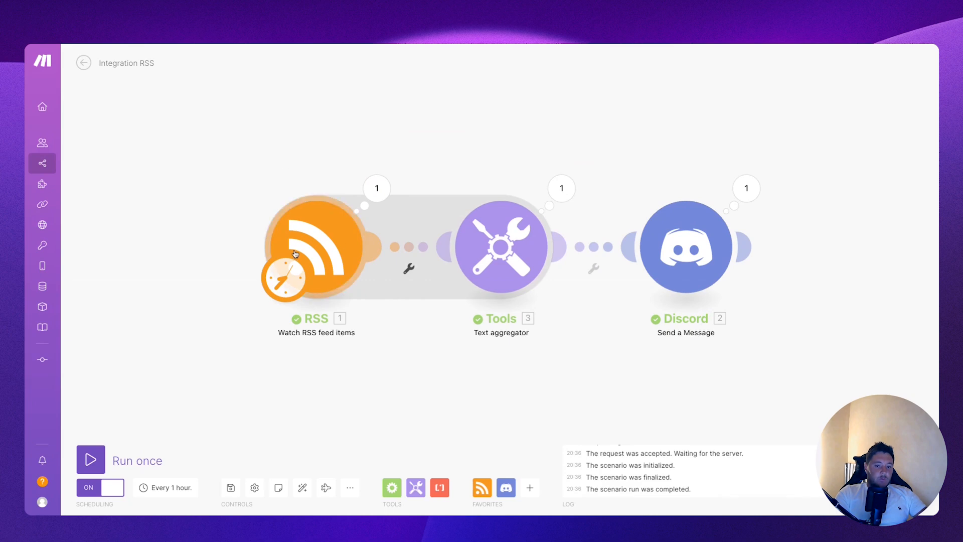
Space the RSS, Tools and Discord modules farther apart in a roughly level row on the canvas.
{"action": "left_click_drag", "start_coordinate": [307, 247], "coordinate": [211, 248]}
{"action": "left_click_drag", "start_coordinate": [458, 239], "coordinate": [437, 252]}
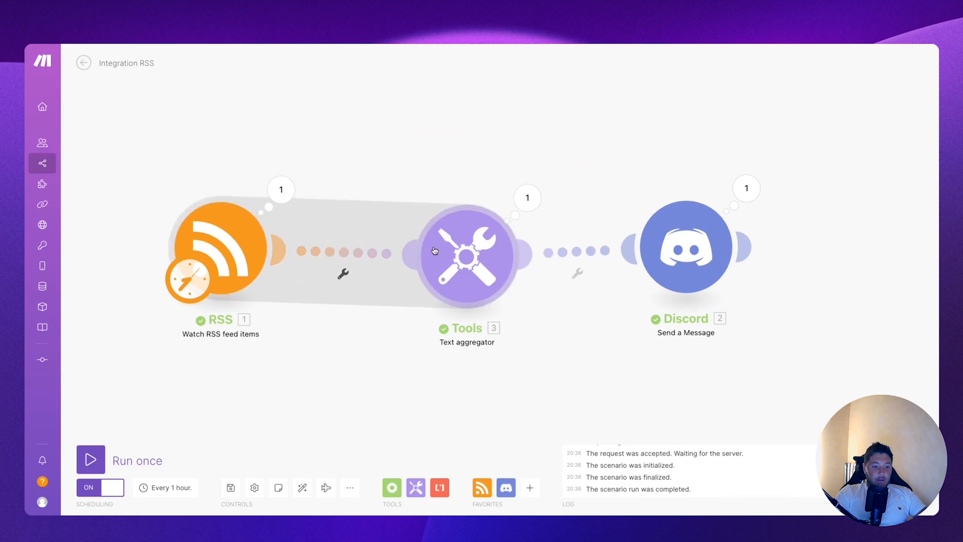
{"action": "key", "text": "alt+Tab"}
{"action": "key", "text": "alt+Tab"}
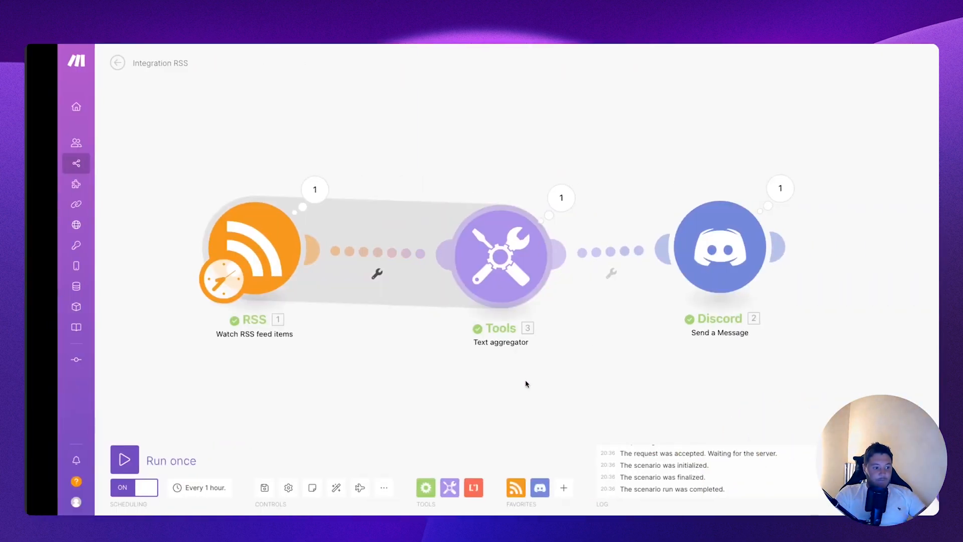
{"action": "left_click_drag", "start_coordinate": [686, 249], "coordinate": [713, 253]}
{"action": "left_click_drag", "start_coordinate": [477, 255], "coordinate": [479, 248]}
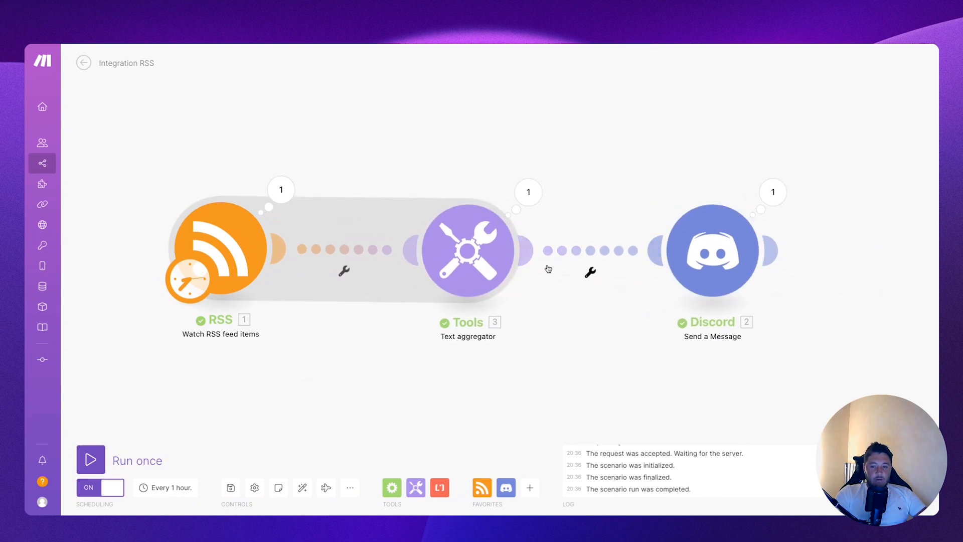
Add a filter labelled "Isn't vide" between Tools and Discord, with a basic-operator condition on the existence of the aggregator's text.
{"action": "left_click", "coordinate": [344, 271]}
{"action": "left_click", "coordinate": [590, 272]}
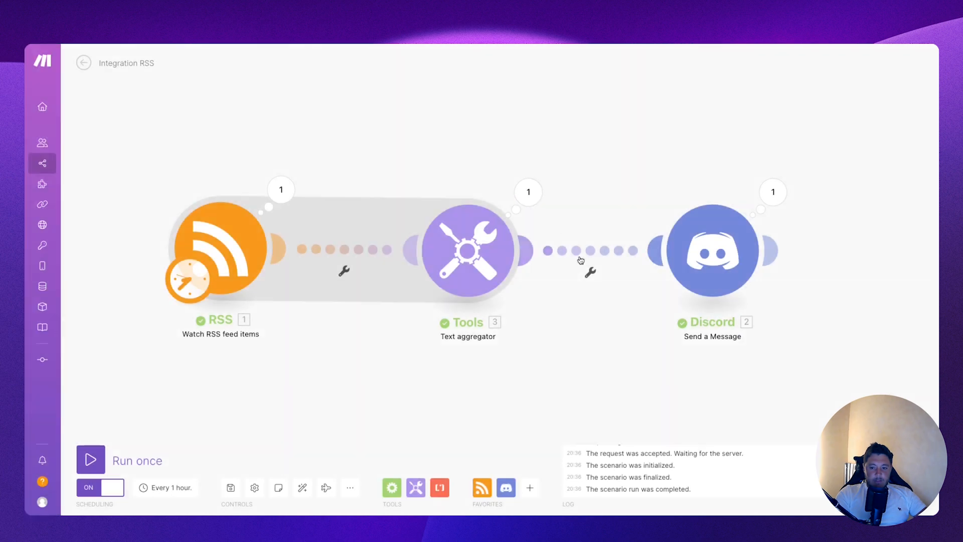
{"action": "left_click", "coordinate": [590, 272]}
{"action": "left_click", "coordinate": [582, 297]}
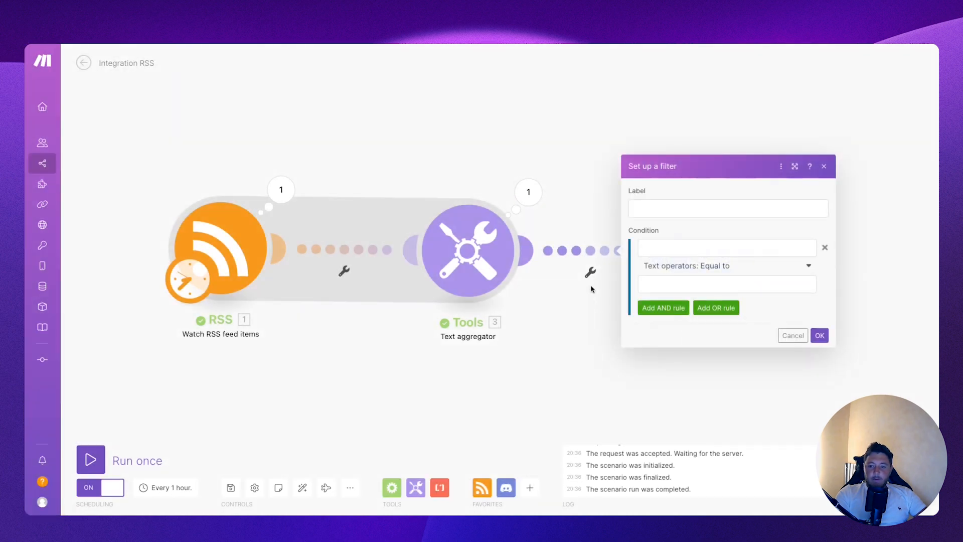
{"action": "left_click", "coordinate": [679, 212]}
{"action": "type", "text": "Isn"}
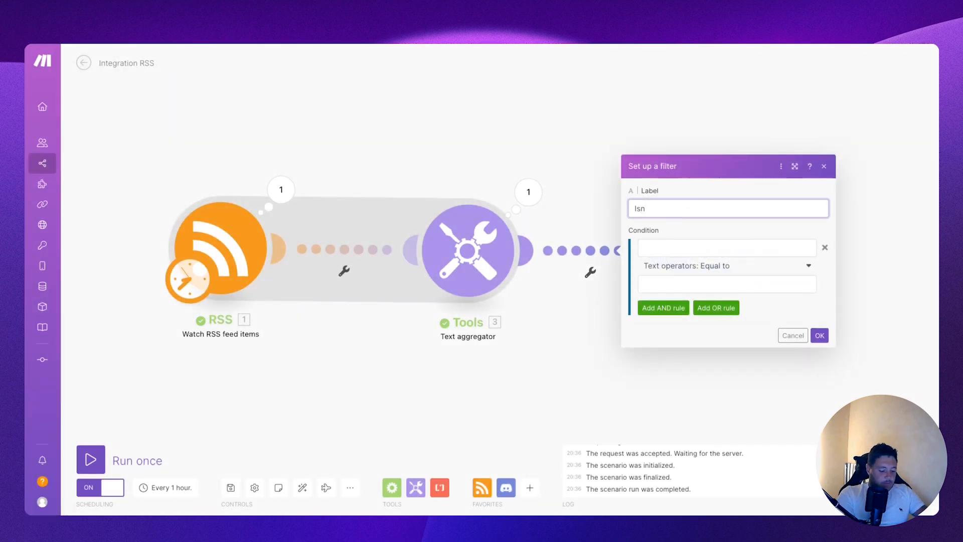
{"action": "type", "text": "'t vide"}
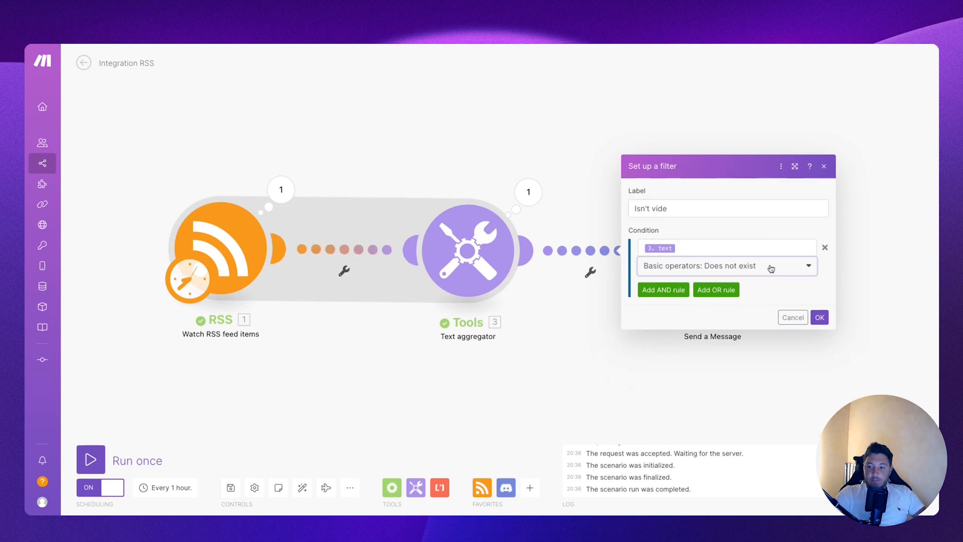
{"action": "left_click", "coordinate": [702, 265]}
{"action": "left_click", "coordinate": [692, 309]}
{"action": "left_click", "coordinate": [820, 317]}
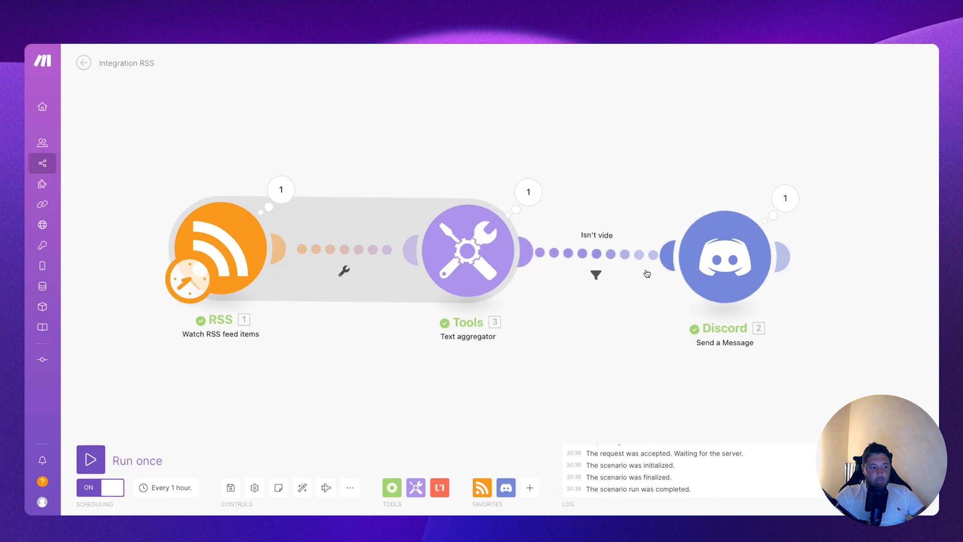
Review the Text aggregator's settings, run the filtered scenario once and inspect the RSS module's output.
{"action": "left_click", "coordinate": [483, 246]}
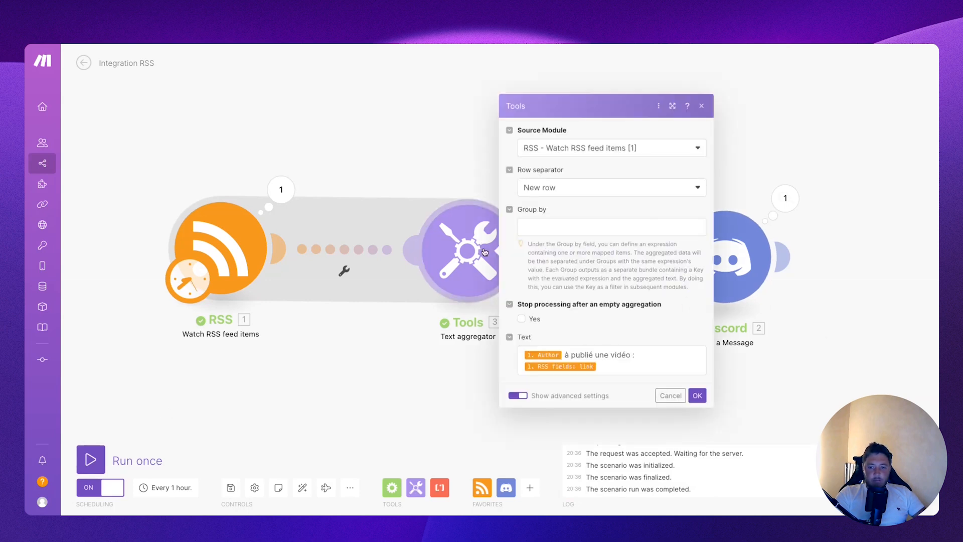
{"action": "left_click", "coordinate": [696, 395]}
{"action": "left_click", "coordinate": [91, 459]}
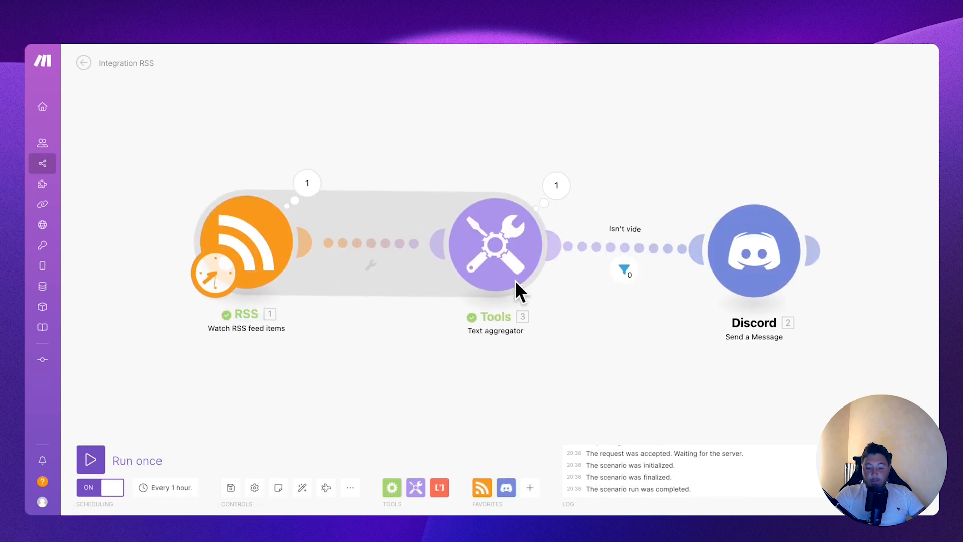
{"action": "left_click", "coordinate": [306, 183]}
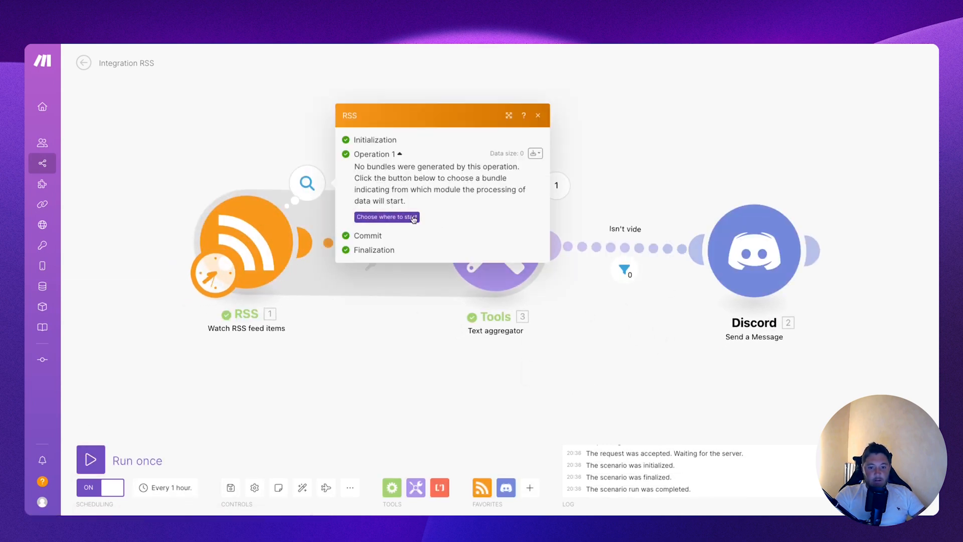
{"action": "left_click", "coordinate": [692, 105]}
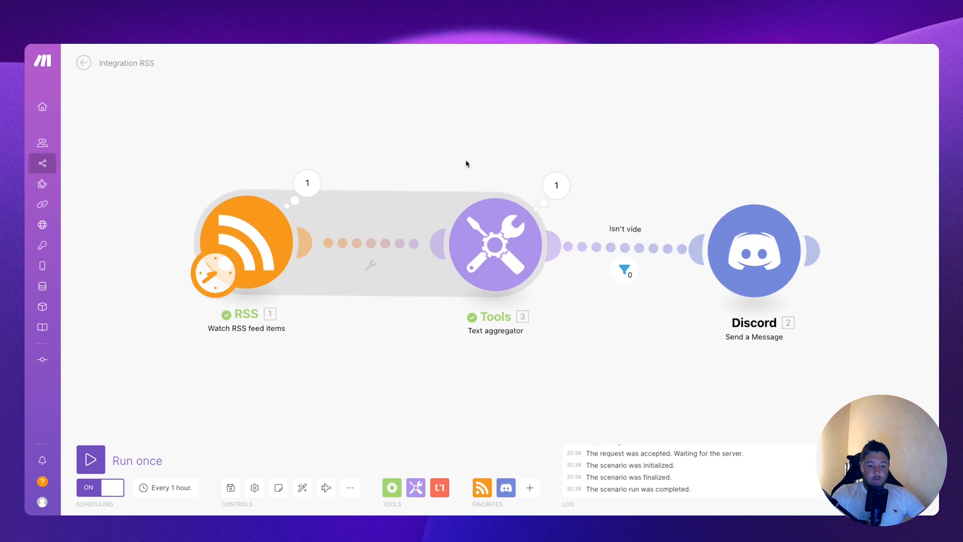
{"action": "left_click", "coordinate": [779, 256]}
{"action": "left_click", "coordinate": [589, 363]}
{"action": "left_click", "coordinate": [862, 157]}
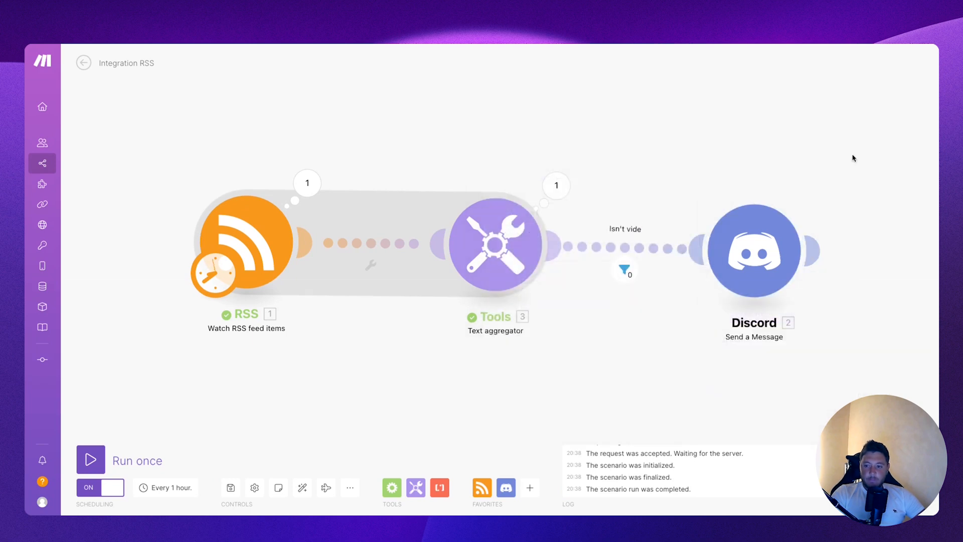
Set the RSS module to start from the feed item "Le potentiel du CBD : Quels troubles peut-il aider à gérer ?".
{"action": "right_click", "coordinate": [256, 232]}
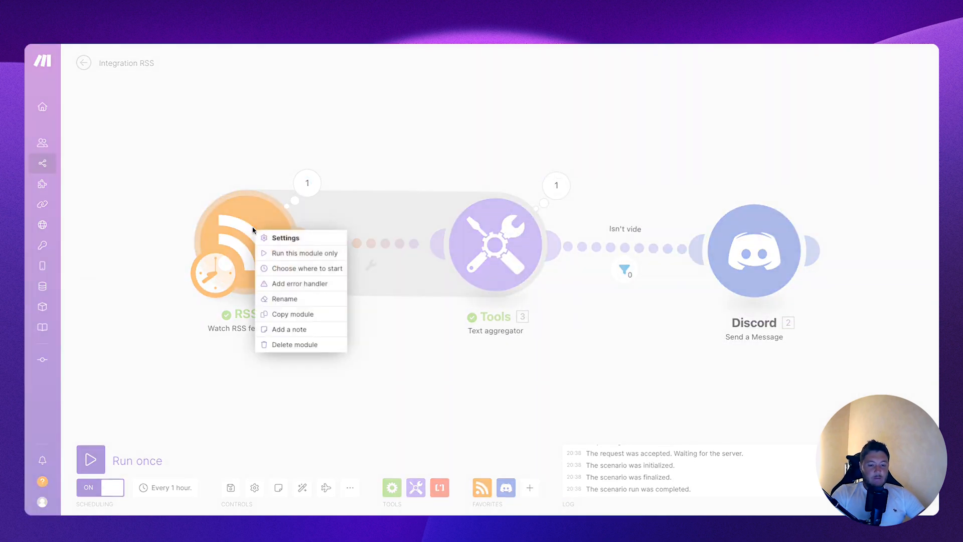
{"action": "left_click", "coordinate": [294, 269]}
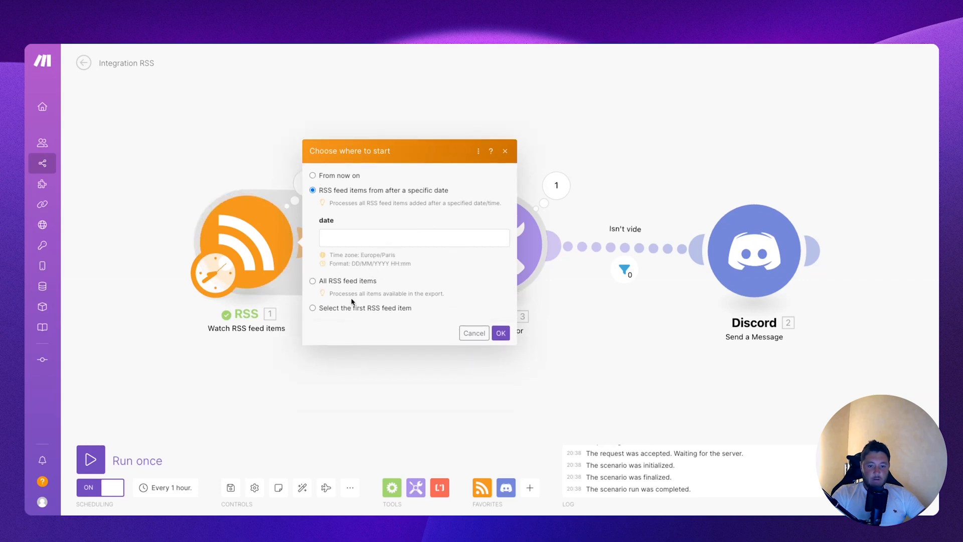
{"action": "left_click", "coordinate": [348, 279]}
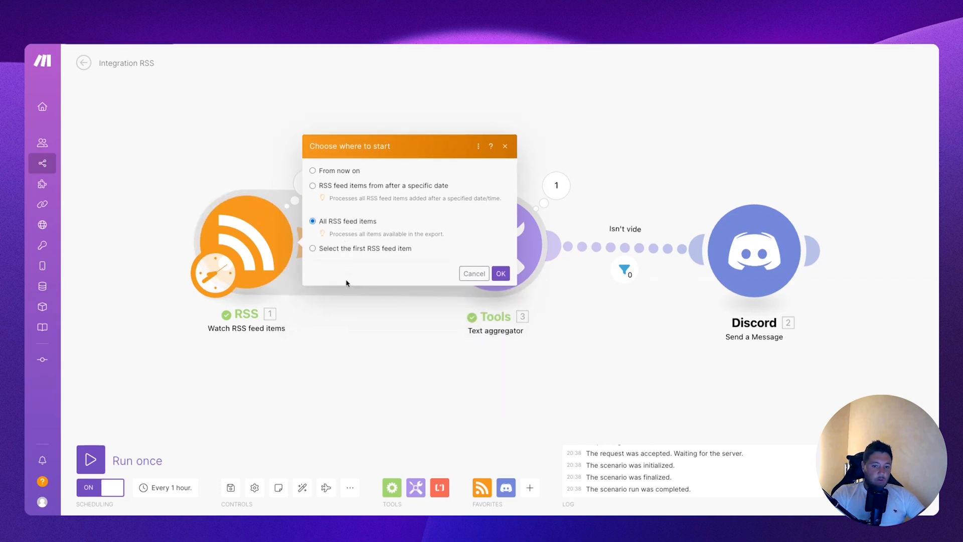
{"action": "left_click", "coordinate": [358, 240]}
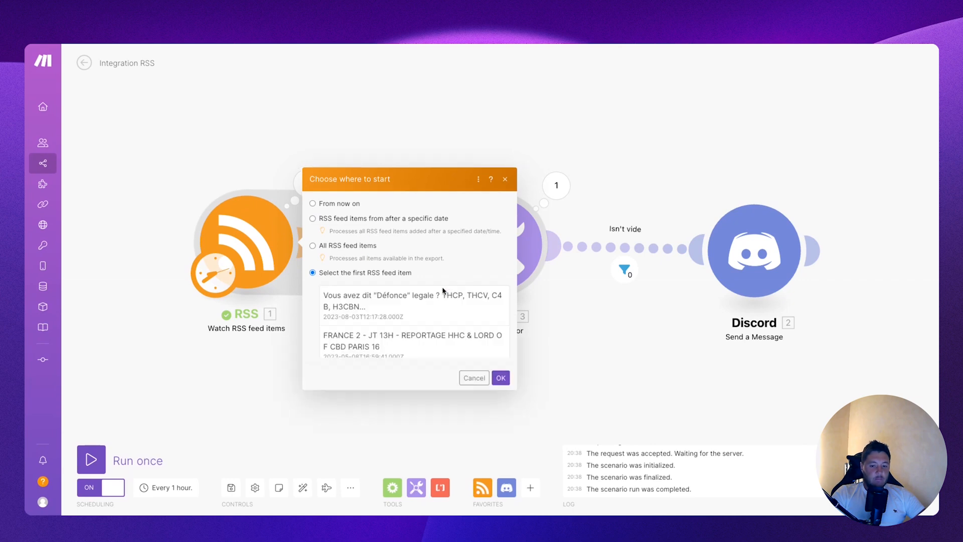
{"action": "left_click", "coordinate": [364, 266]}
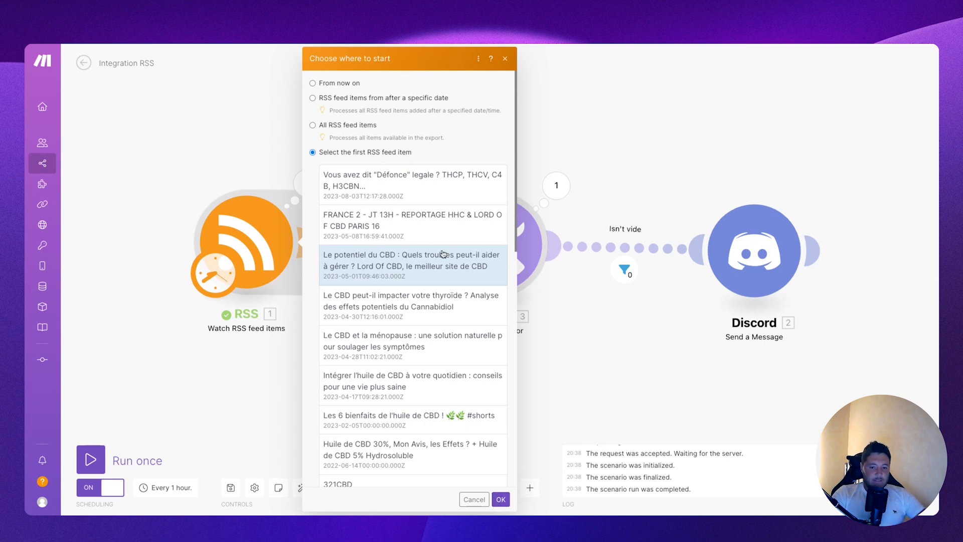
{"action": "left_click", "coordinate": [501, 501]}
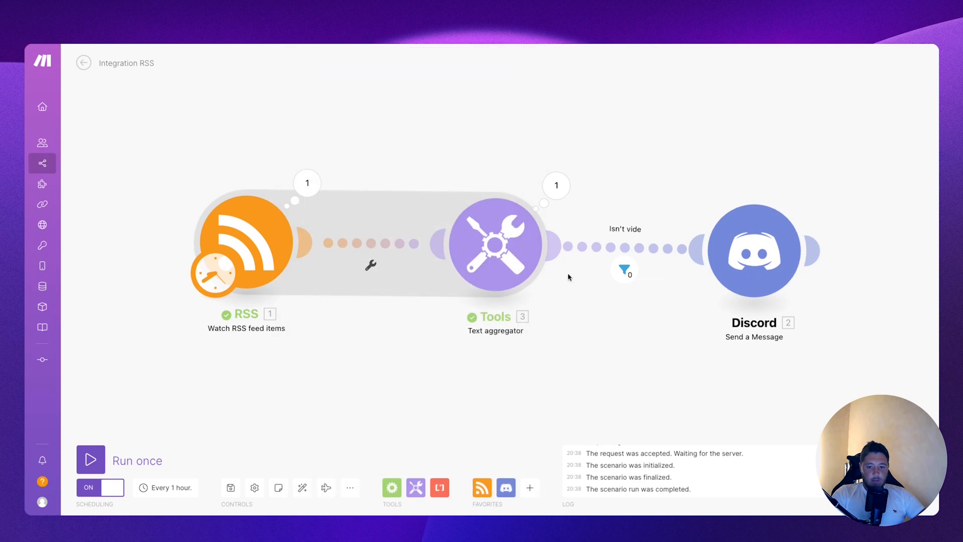
Run the scenario once and check Discord's général channel for the bot's message.
{"action": "left_click", "coordinate": [125, 461]}
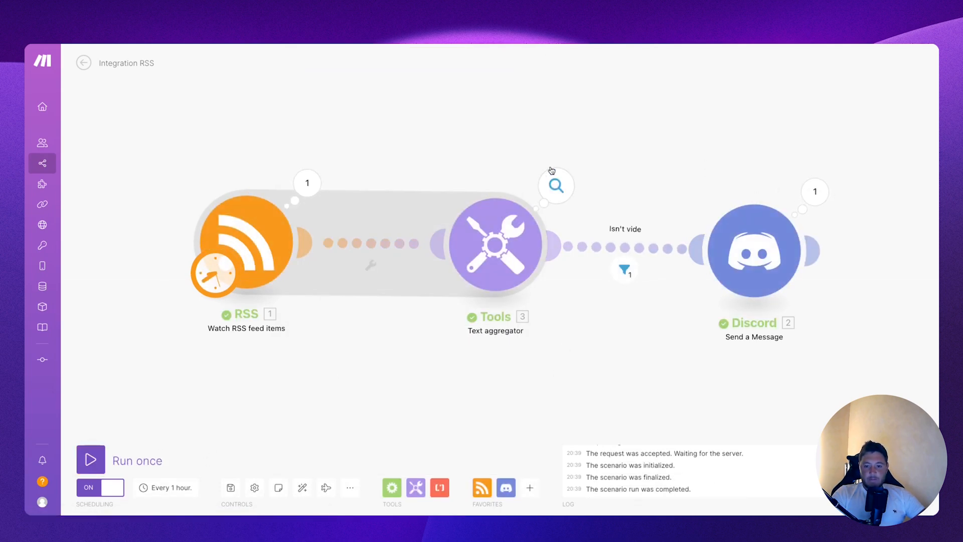
{"action": "key", "text": "ctrl+Left"}
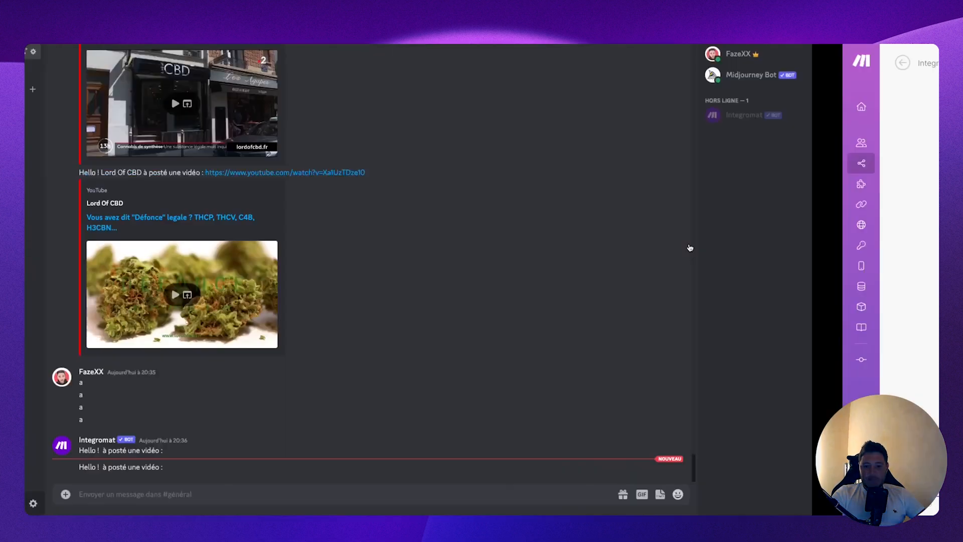
{"action": "key", "text": "ctrl+Right"}
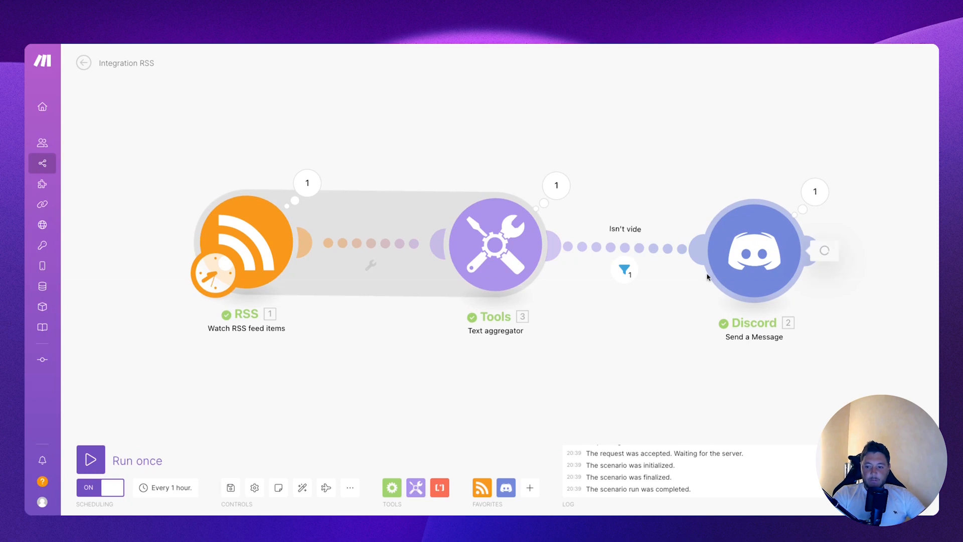
Replace everything after "Hello !" in the Discord module's message with the Text aggregator's text output on a new line.
{"action": "left_click", "coordinate": [745, 240]}
{"action": "left_click", "coordinate": [563, 351]}
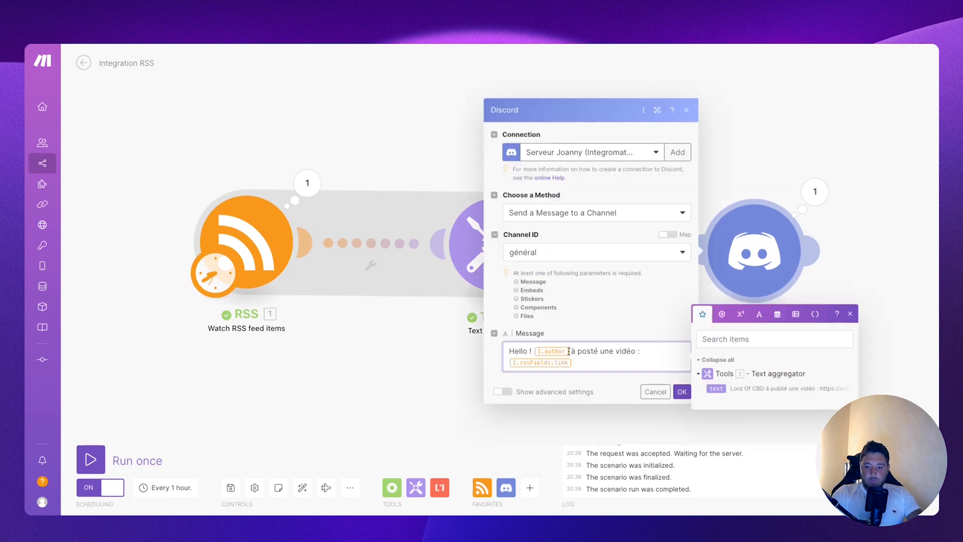
{"action": "key", "text": "BackSpace"}
{"action": "key", "text": "BackSpace"}
{"action": "key", "text": "BackSpace"}
{"action": "key", "text": "BackSpace"}
{"action": "key", "text": "BackSpace"}
{"action": "key", "text": "BackSpace"}
{"action": "key", "text": "BackSpace"}
{"action": "key", "text": "BackSpace"}
{"action": "key", "text": "BackSpace"}
{"action": "key", "text": "BackSpace"}
{"action": "key", "text": "BackSpace"}
{"action": "key", "text": "BackSpace"}
{"action": "key", "text": "BackSpace"}
{"action": "key", "text": "BackSpace"}
{"action": "key", "text": "BackSpace"}
{"action": "key", "text": "BackSpace"}
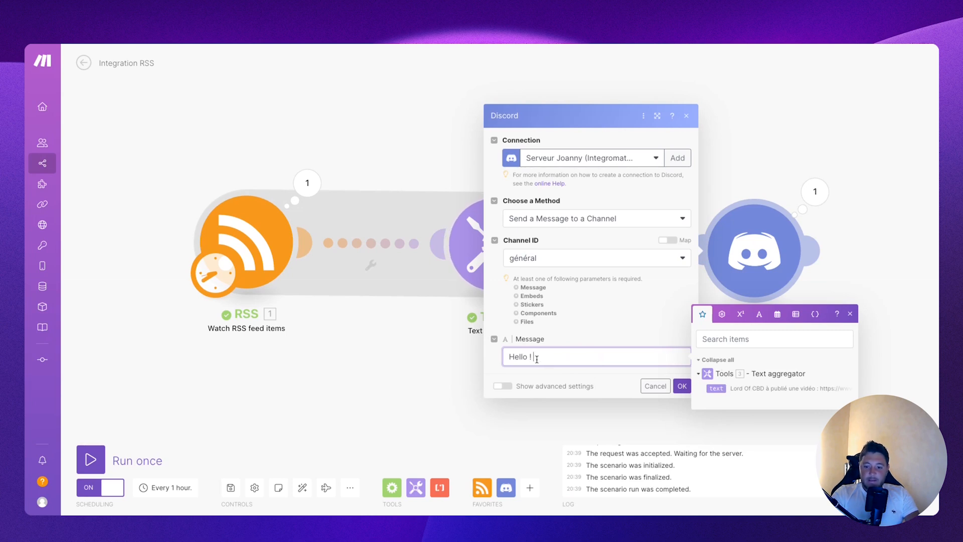
{"action": "key", "text": "Return"}
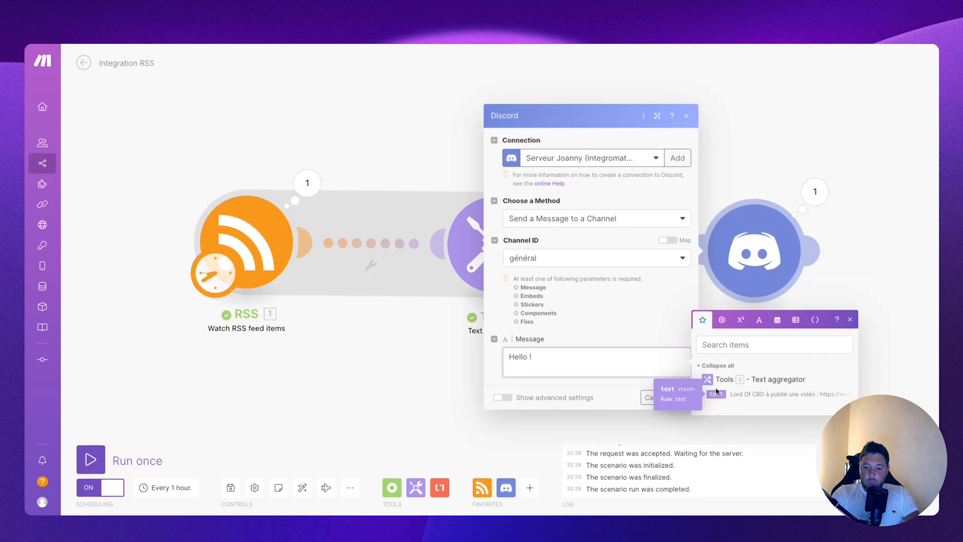
{"action": "left_click", "coordinate": [714, 394]}
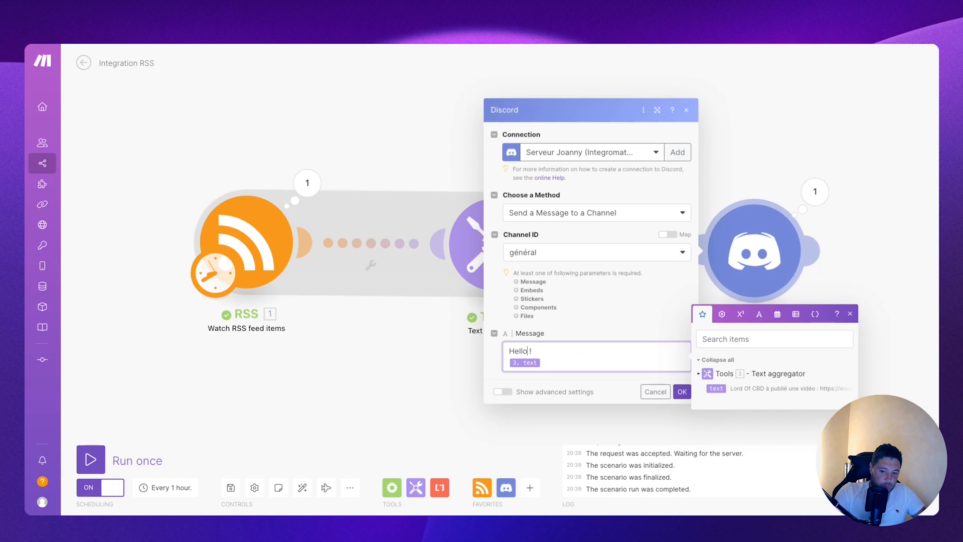
Insert a rocket emoji before "Hello !" in the Discord message and save the module's settings.
{"action": "key", "text": "Left"}
{"action": "key", "text": "Left"}
{"action": "key", "text": "Left"}
{"action": "key", "text": "Left"}
{"action": "key", "text": "Left"}
{"action": "key", "text": "ctrl+super+space"}
{"action": "left_click", "coordinate": [464, 207]}
{"action": "left_click", "coordinate": [681, 391]}
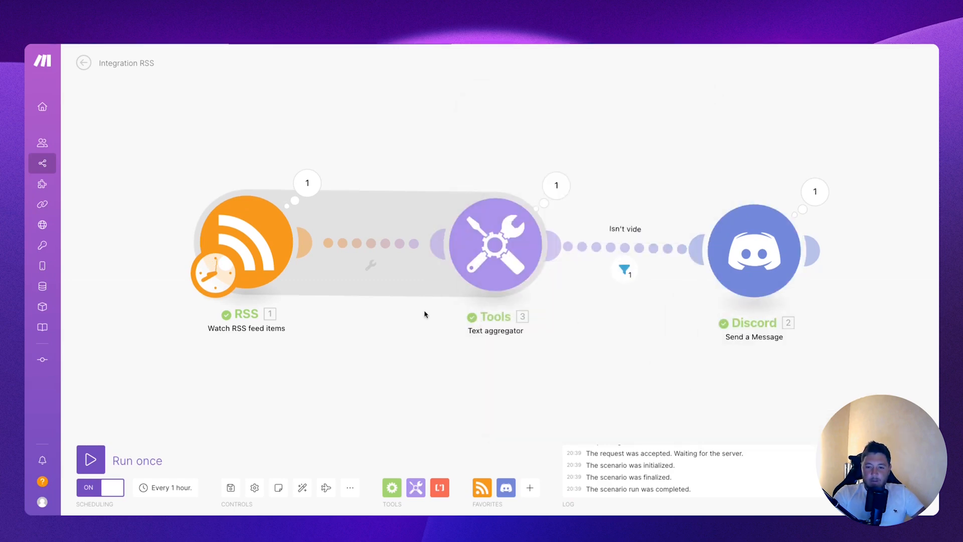
Restart the RSS module from "Le CBD et la ménopause : une solution naturelle pour soulager les symptômes" and run the scenario once.
{"action": "right_click", "coordinate": [299, 258]}
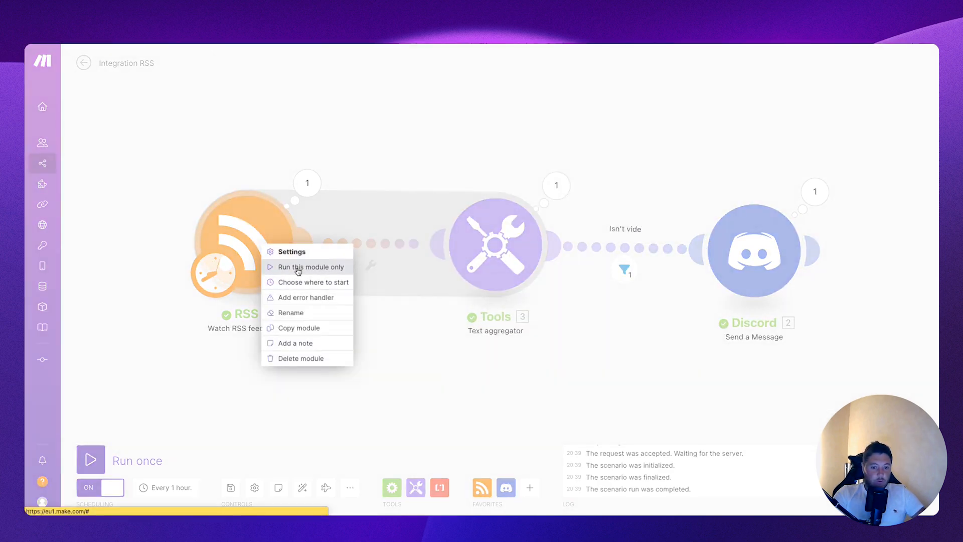
{"action": "left_click", "coordinate": [313, 282]}
{"action": "left_click", "coordinate": [348, 222]}
{"action": "left_click", "coordinate": [351, 281]}
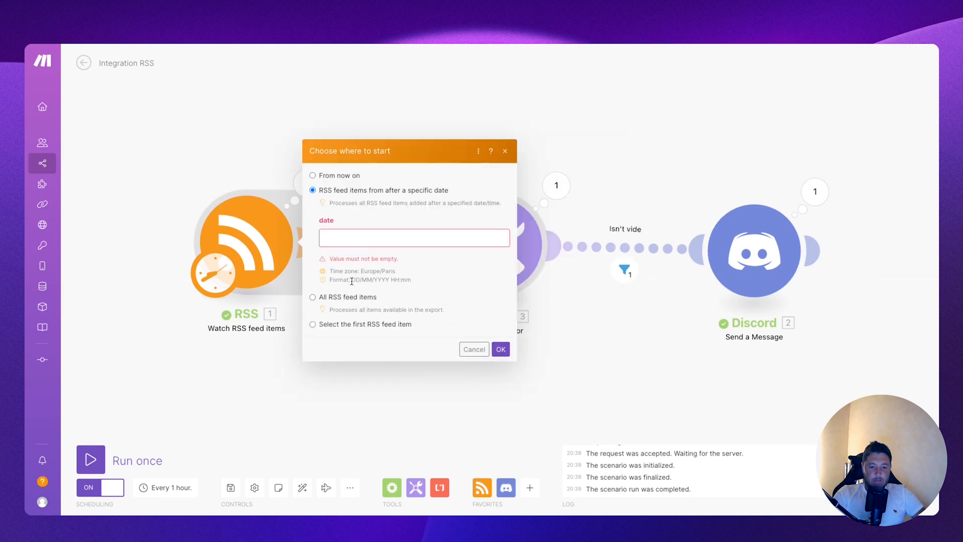
{"action": "left_click", "coordinate": [341, 296]}
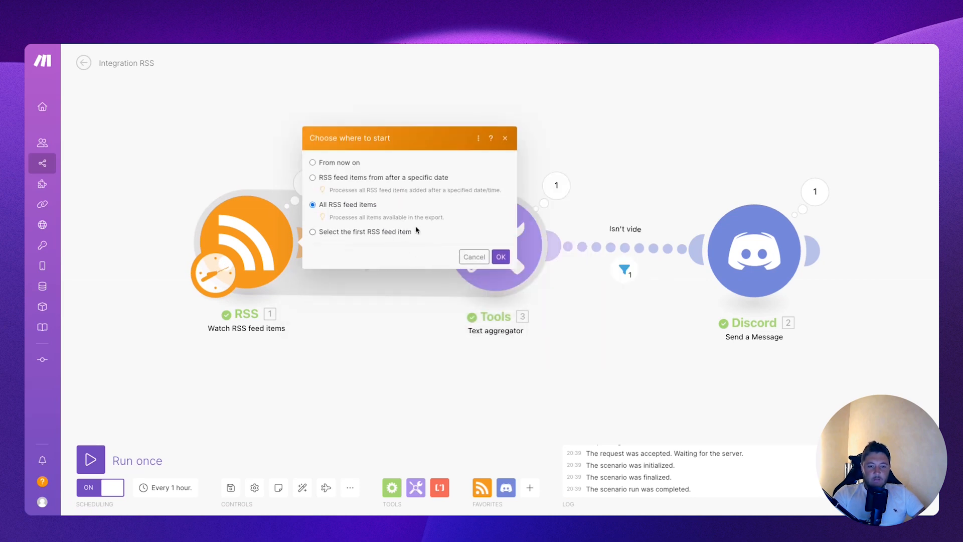
{"action": "left_click", "coordinate": [366, 232]}
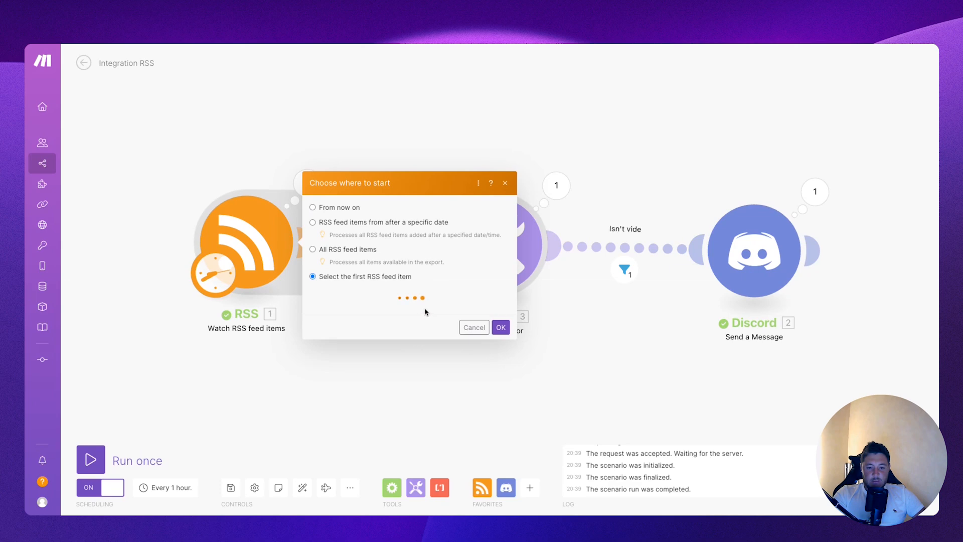
{"action": "left_click", "coordinate": [437, 345]}
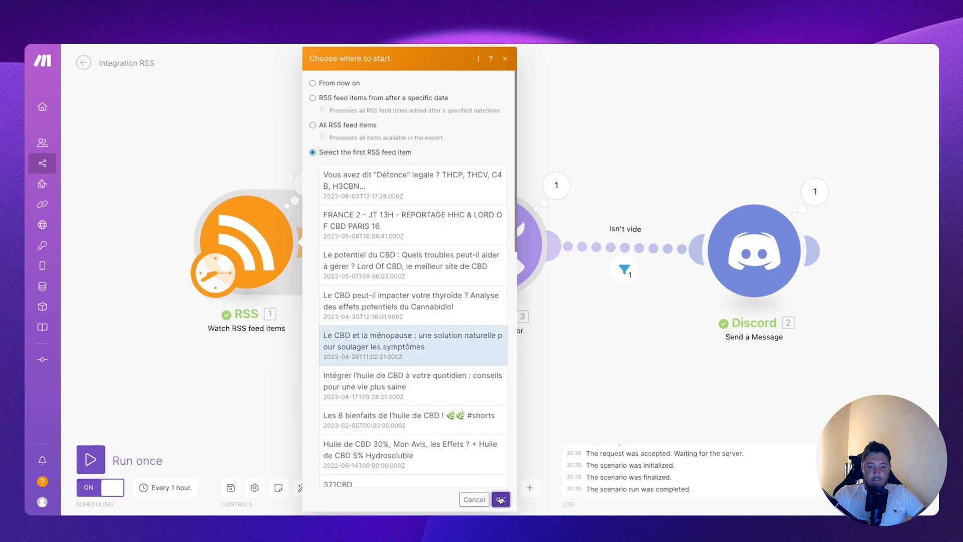
{"action": "left_click", "coordinate": [500, 499]}
Switch to Discord and post several short "t" messages in the général channel to separate the old bot messages.
{"action": "key", "text": "ctrl+Left"}
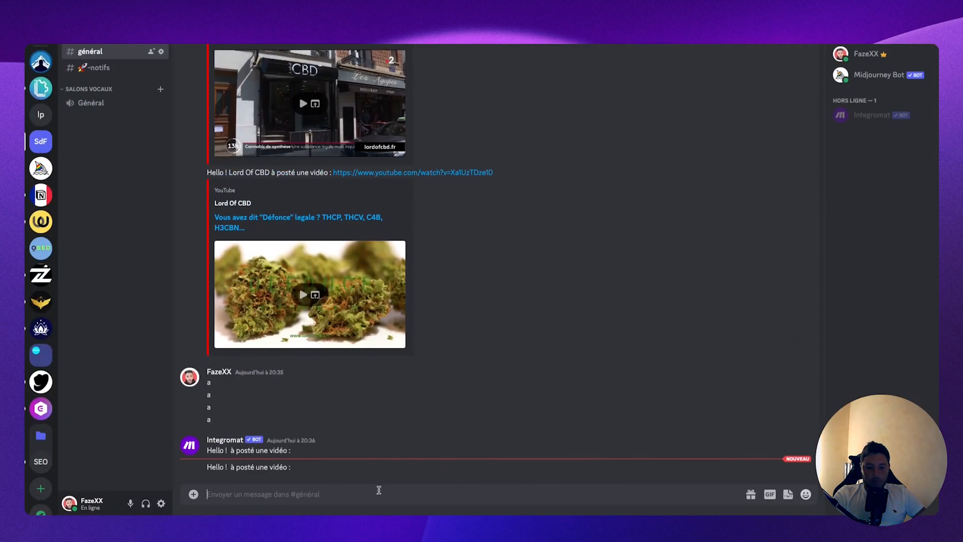
{"action": "type", "text": "t"}
{"action": "key", "text": "Return"}
{"action": "type", "text": "t"}
{"action": "key", "text": "Return"}
{"action": "type", "text": "t"}
{"action": "key", "text": "Return"}
{"action": "type", "text": "t"}
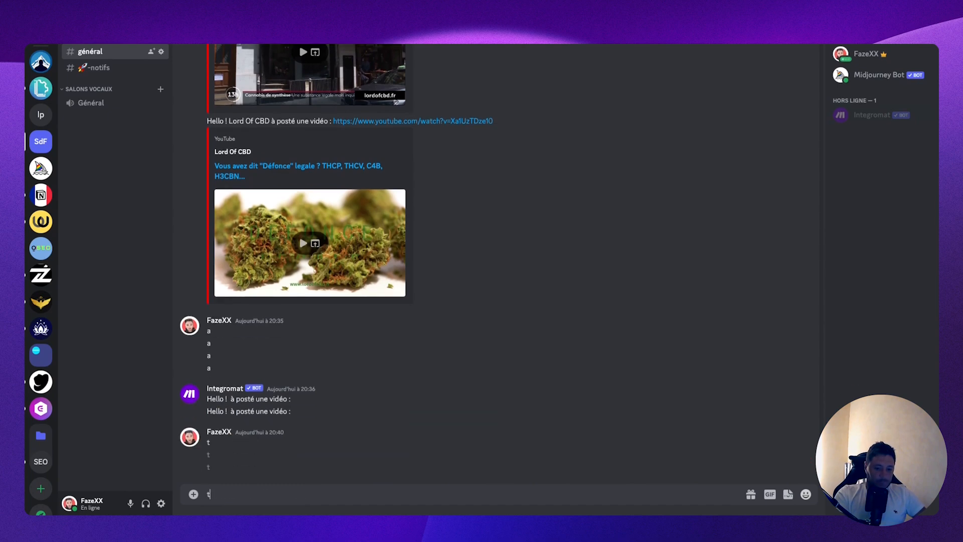
{"action": "key", "text": "Return"}
Check the scenario run in Make and examine the video lines of the bot's aggregated message in Discord's général channel.
{"action": "key", "text": "ctrl+Right"}
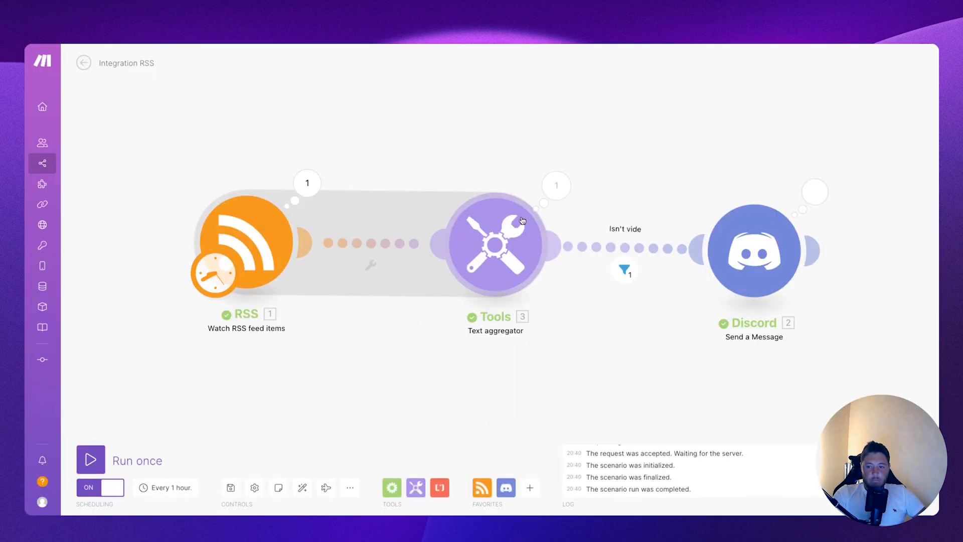
{"action": "key", "text": "ctrl+Left"}
{"action": "scroll", "coordinate": [346, 182], "scroll_direction": "up", "scroll_amount": 5}
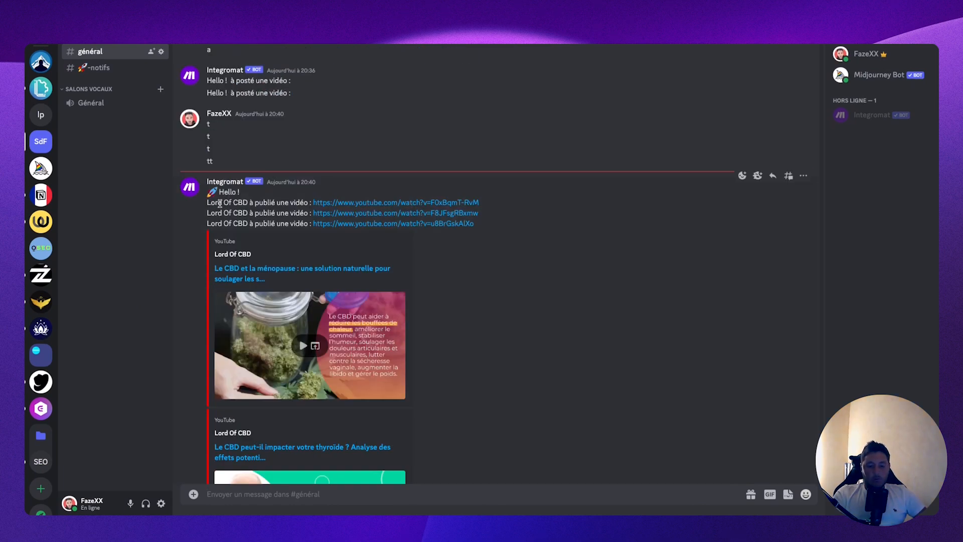
{"action": "left_click_drag", "start_coordinate": [211, 203], "coordinate": [319, 204]}
{"action": "left_click_drag", "start_coordinate": [210, 213], "coordinate": [317, 213]}
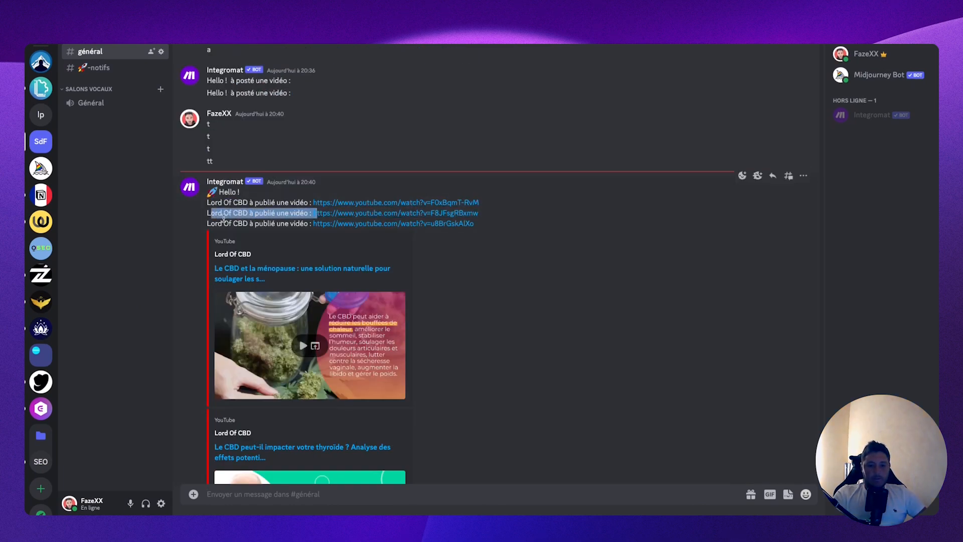
Back in Make, move Discord closer to Tools and RSS farther from it in a roughly level row, and save the scenario.
{"action": "key", "text": "ctrl+Right"}
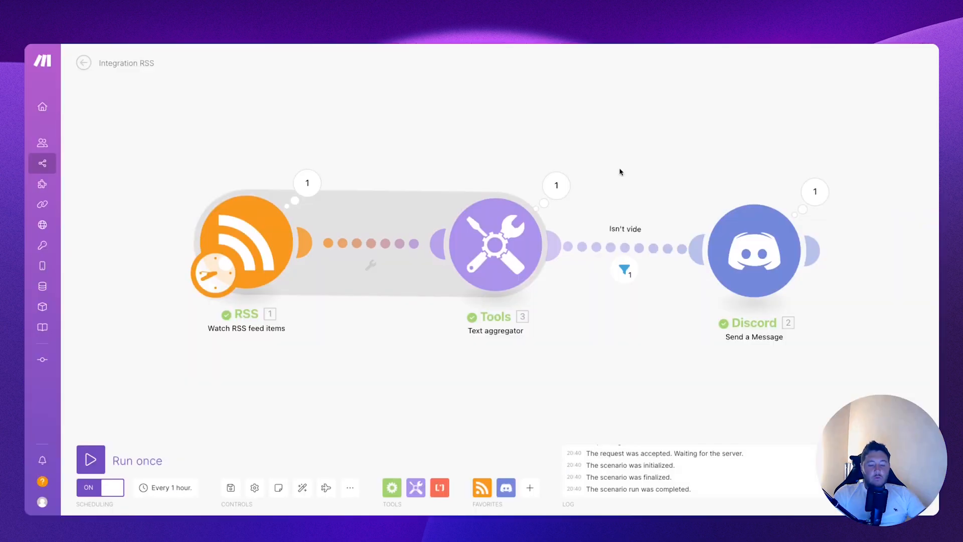
{"action": "left_click_drag", "start_coordinate": [776, 202], "coordinate": [776, 193]}
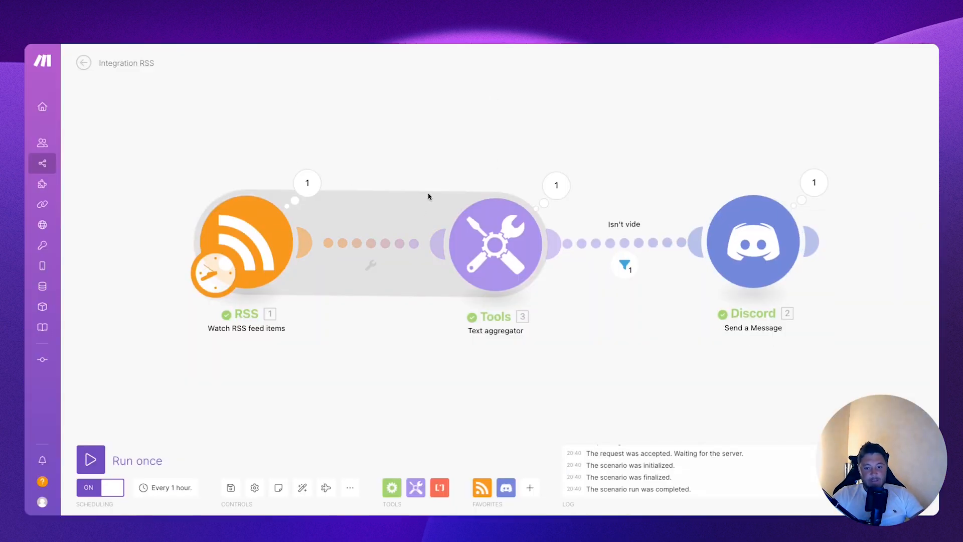
{"action": "mouse_move", "coordinate": [476, 228]}
{"action": "left_mouse_down"}
{"action": "mouse_move", "coordinate": [487, 237]}
{"action": "mouse_move", "coordinate": [478, 233]}
{"action": "left_mouse_up"}
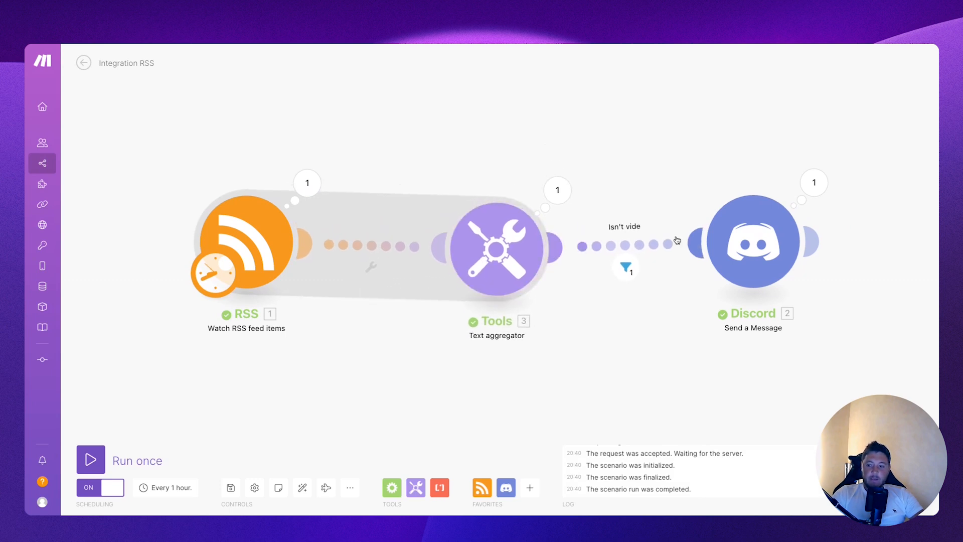
{"action": "left_click_drag", "start_coordinate": [745, 250], "coordinate": [708, 253]}
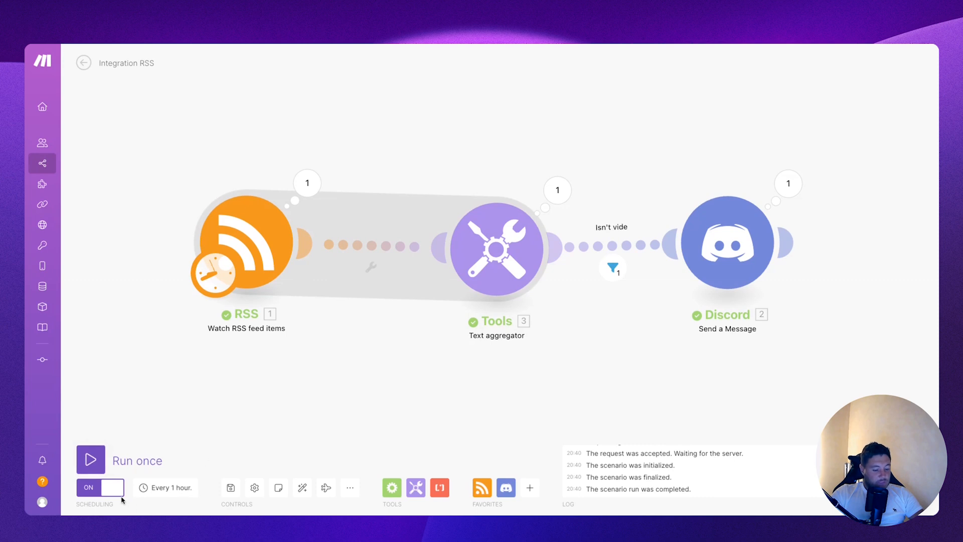
{"action": "left_click", "coordinate": [230, 487]}
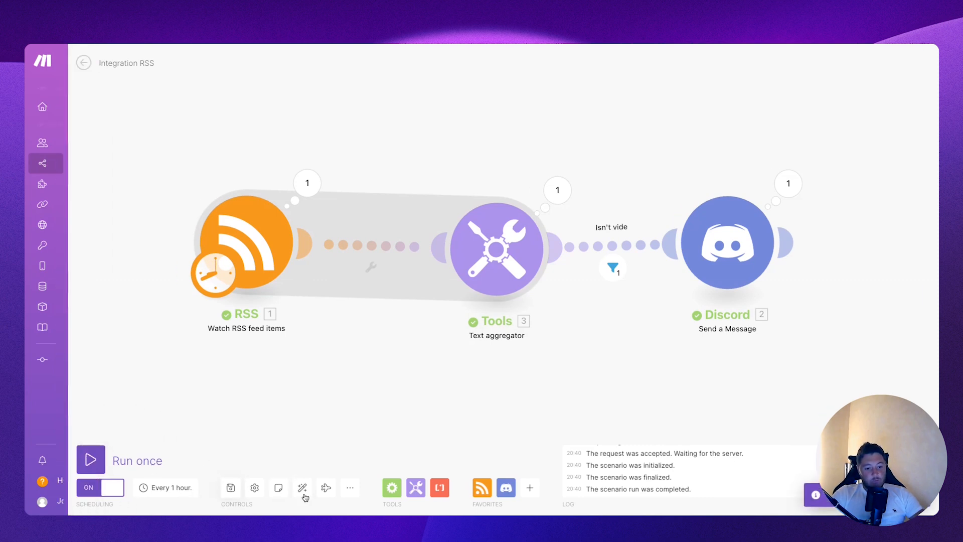
{"action": "left_click_drag", "start_coordinate": [242, 221], "coordinate": [216, 223]}
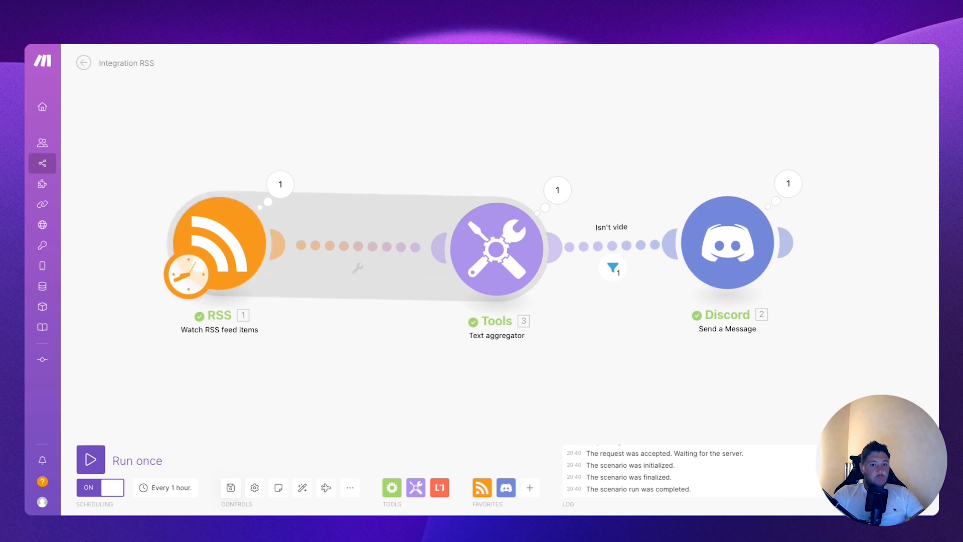
Set the RSS module's maximum number of returned items to 10.
{"action": "left_click", "coordinate": [213, 196]}
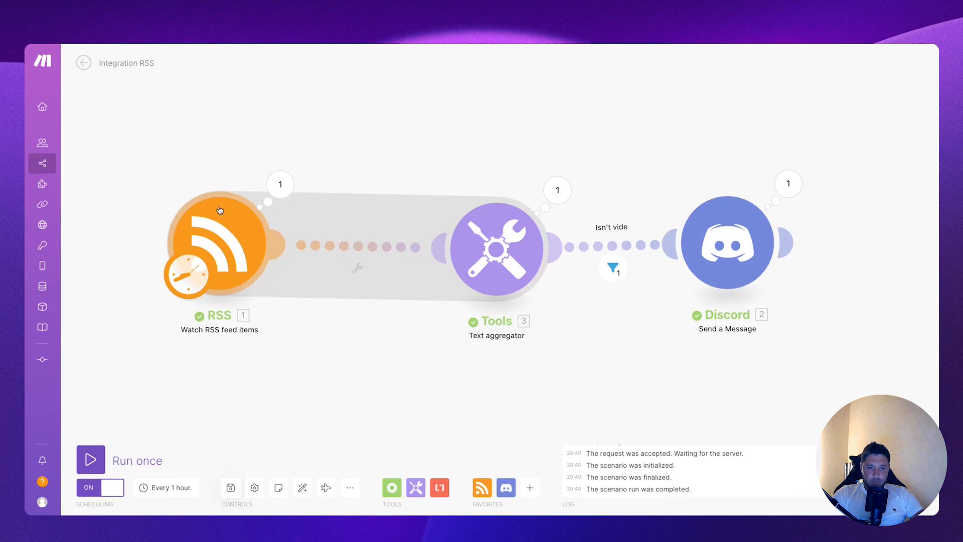
{"action": "double_click", "coordinate": [330, 237]}
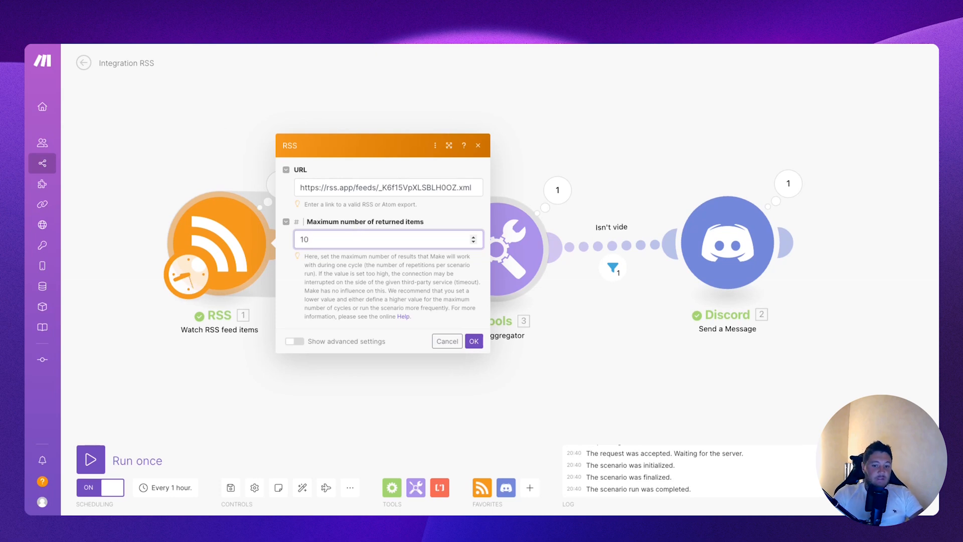
{"action": "left_click", "coordinate": [473, 341]}
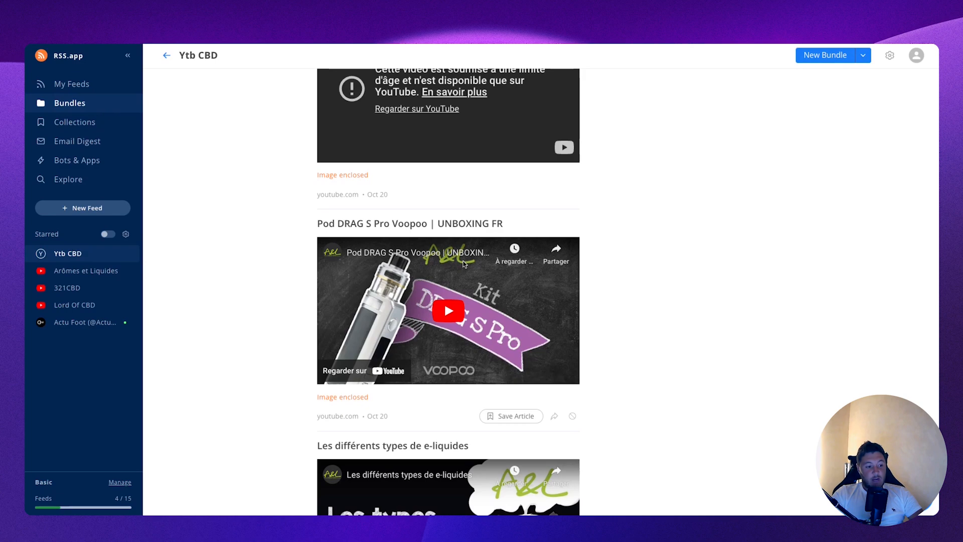
Switch to RSS.app and review the overview of the Ytb CBD bundle.
{"action": "scroll", "coordinate": [462, 261], "scroll_direction": "up", "scroll_amount": 15}
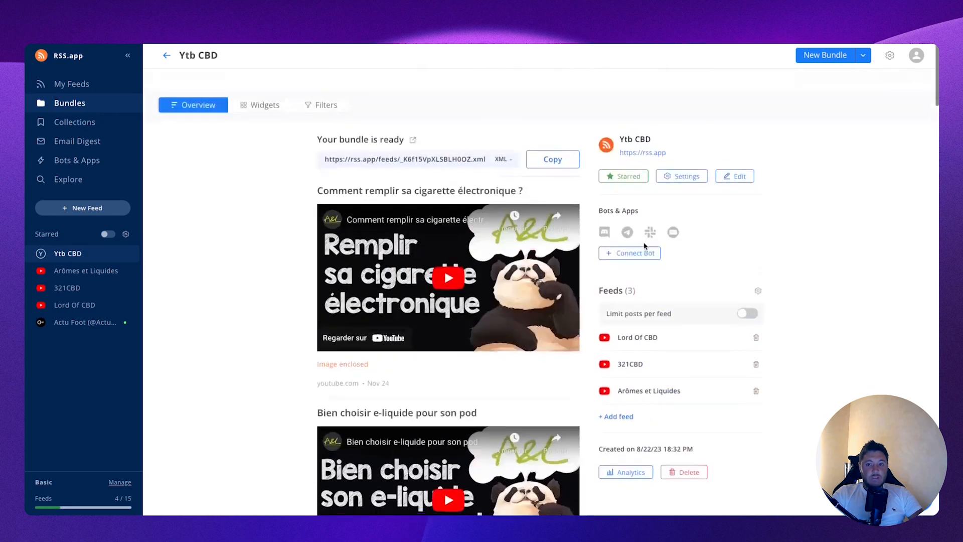